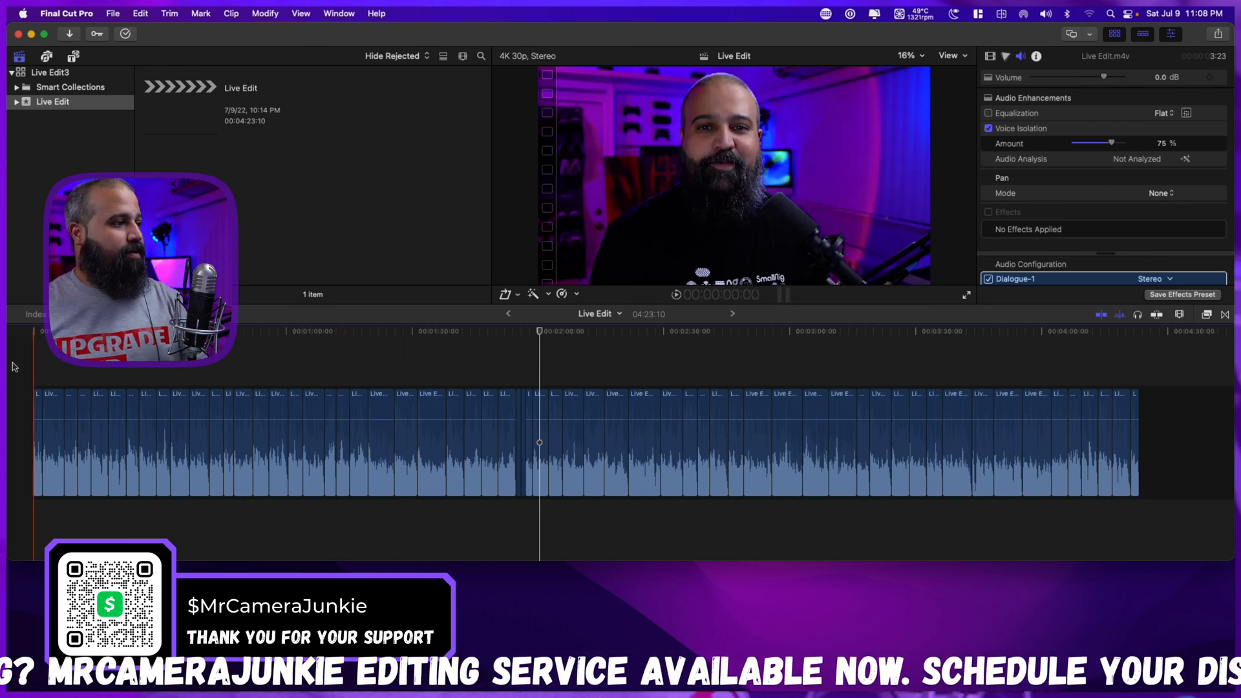
# Play the Live Edit timeline from the beginning to review the audio, and move the playhead to about 1:32.
pyautogui.press('Home')
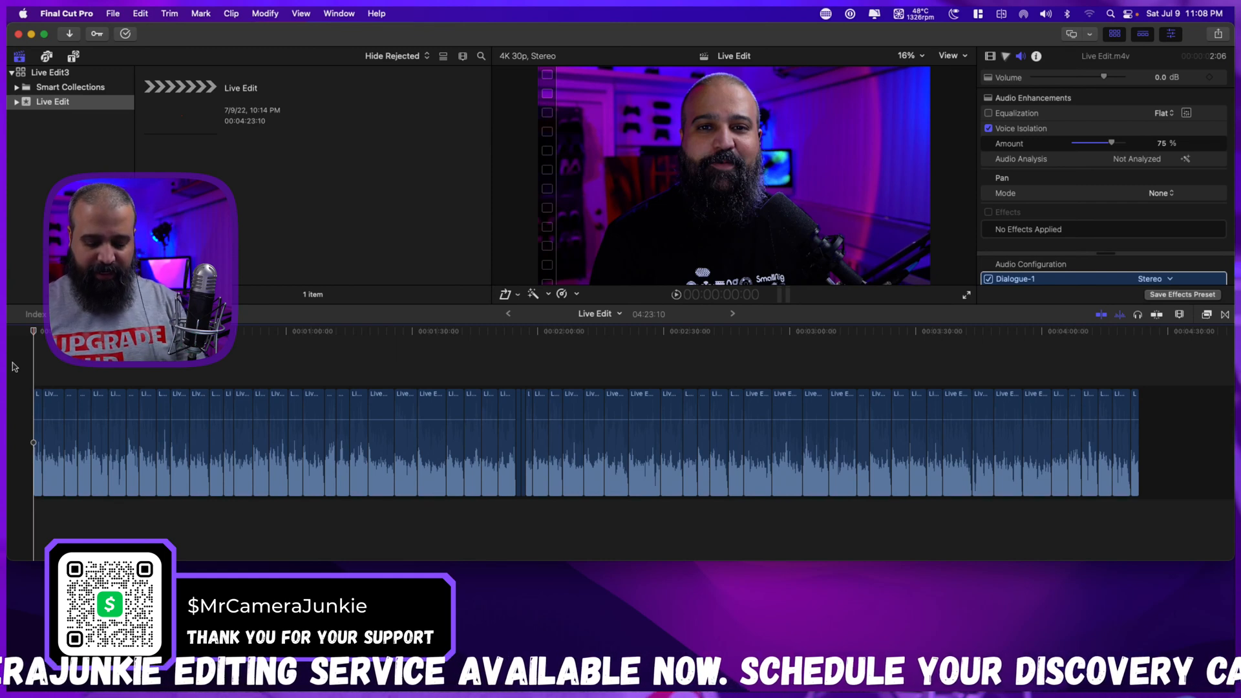
pyautogui.press('space')
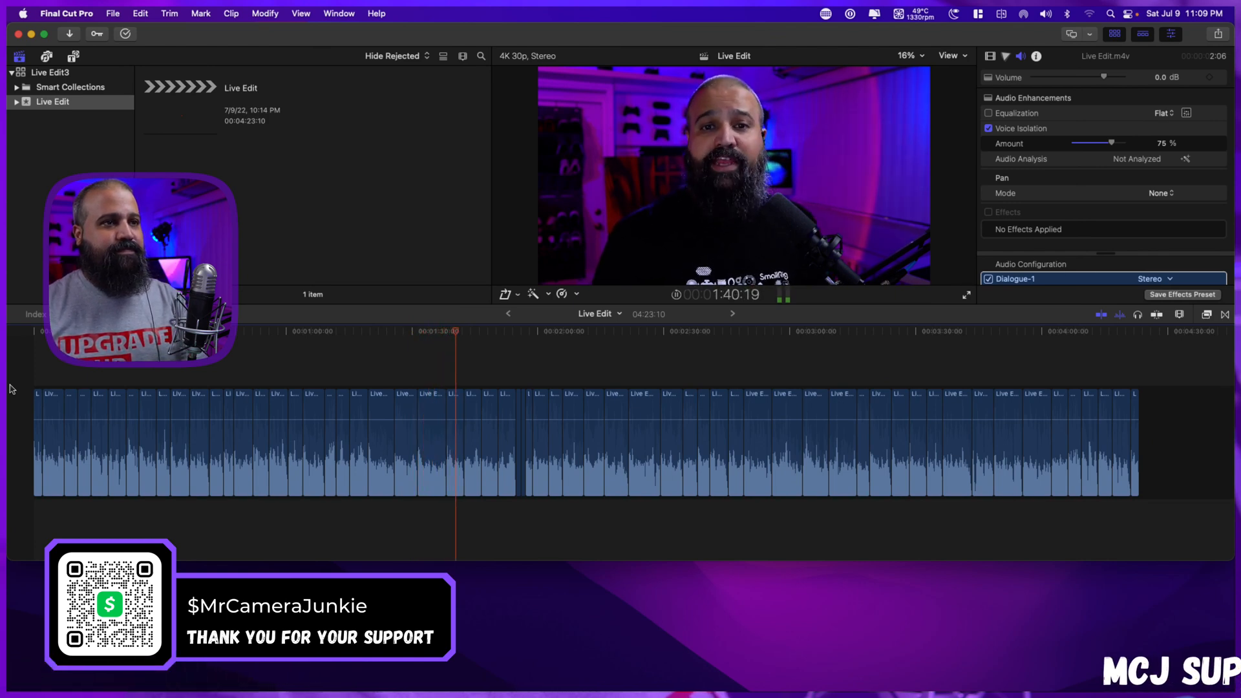
pyautogui.press('space')
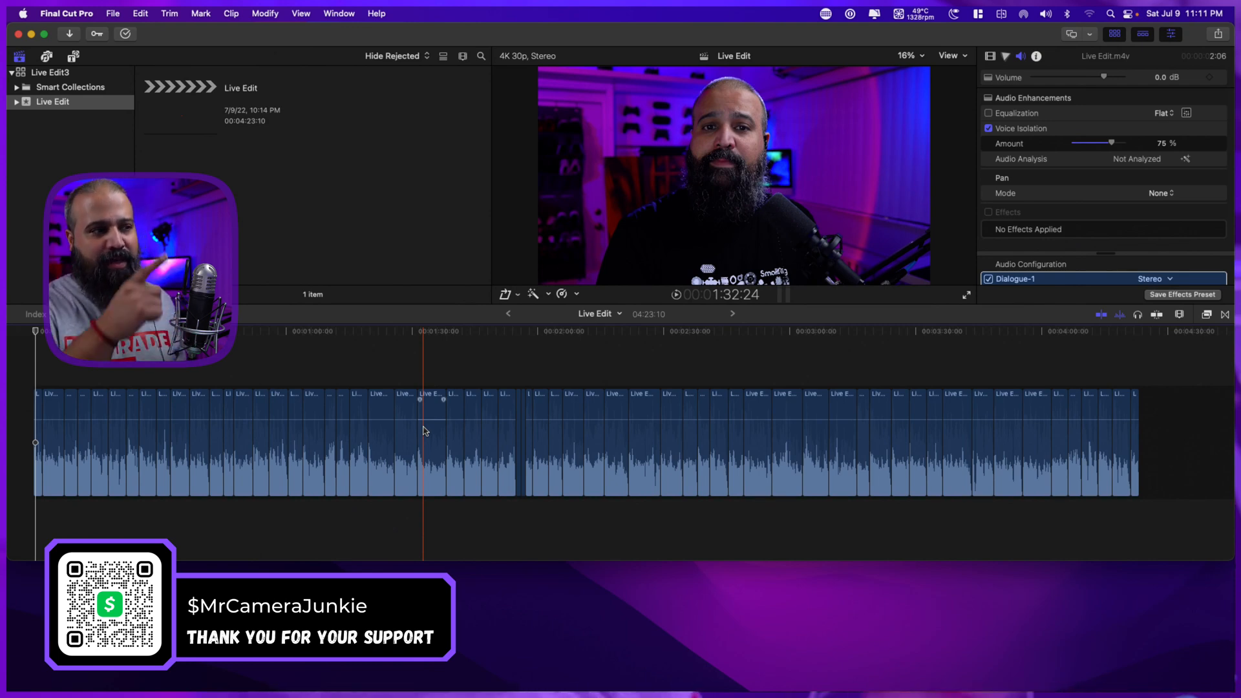
pyautogui.click(420, 391)
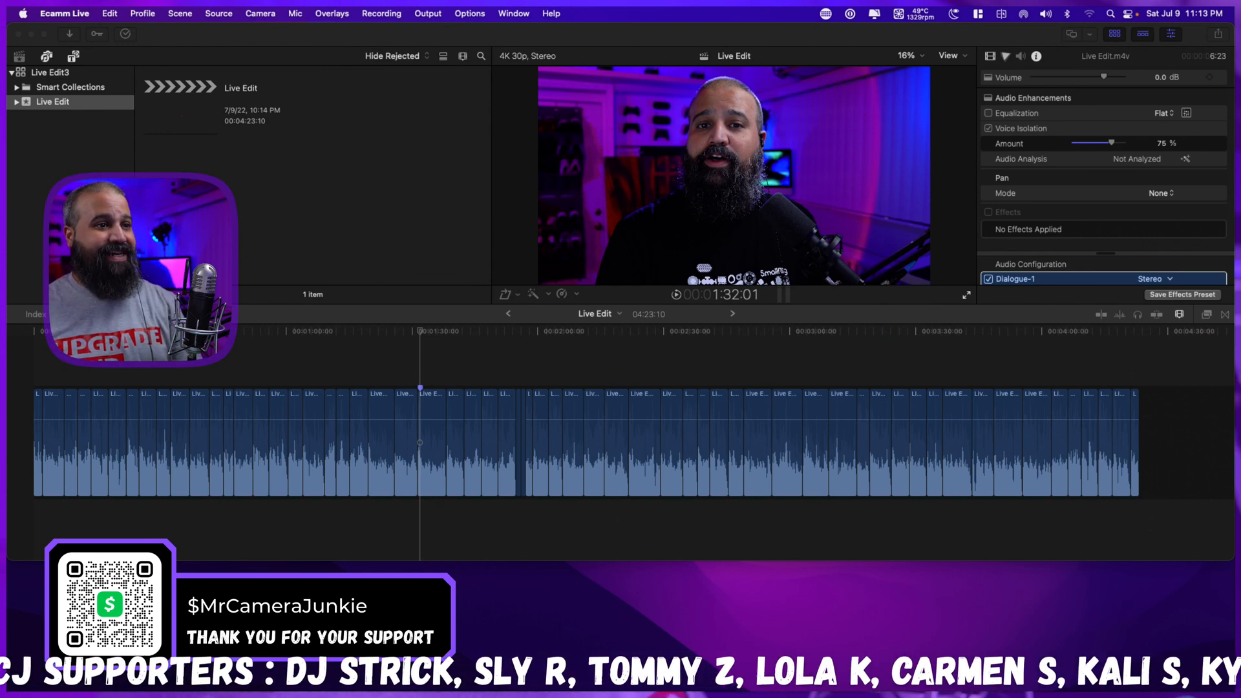
# Export the project's audio as a WAV file named Live Edit to the MCJ HAGIBIS Drive.
pyautogui.click(798, 521)
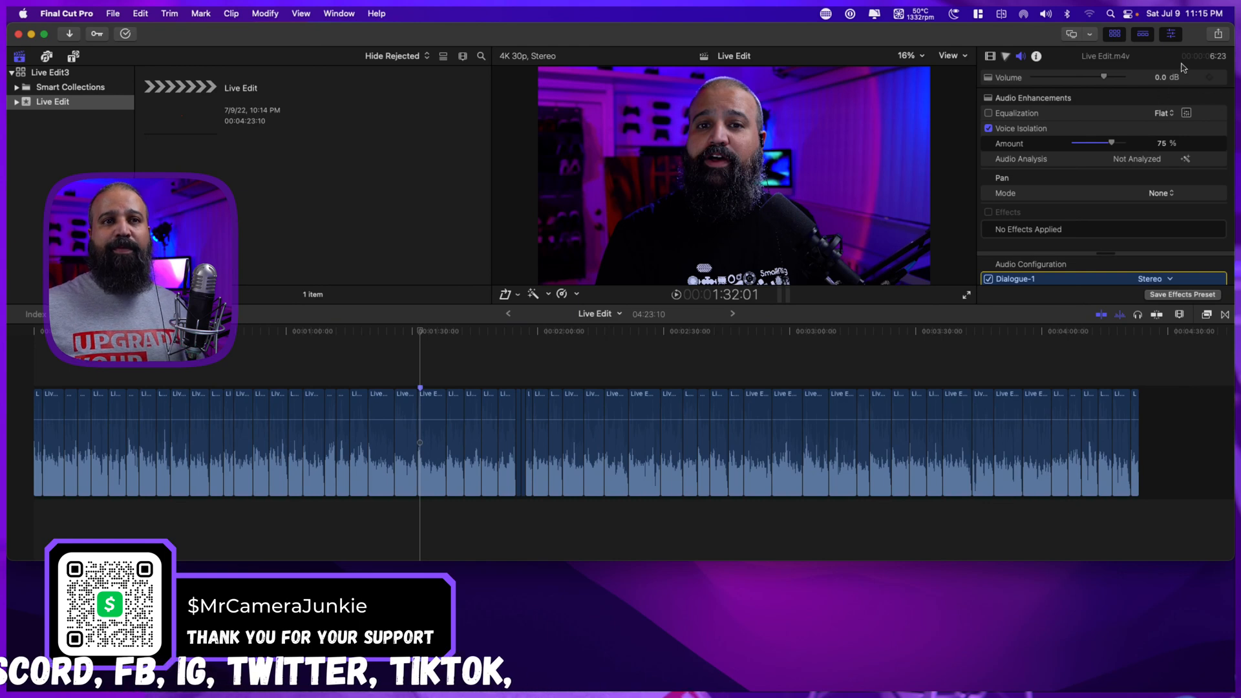
pyautogui.click(1218, 35)
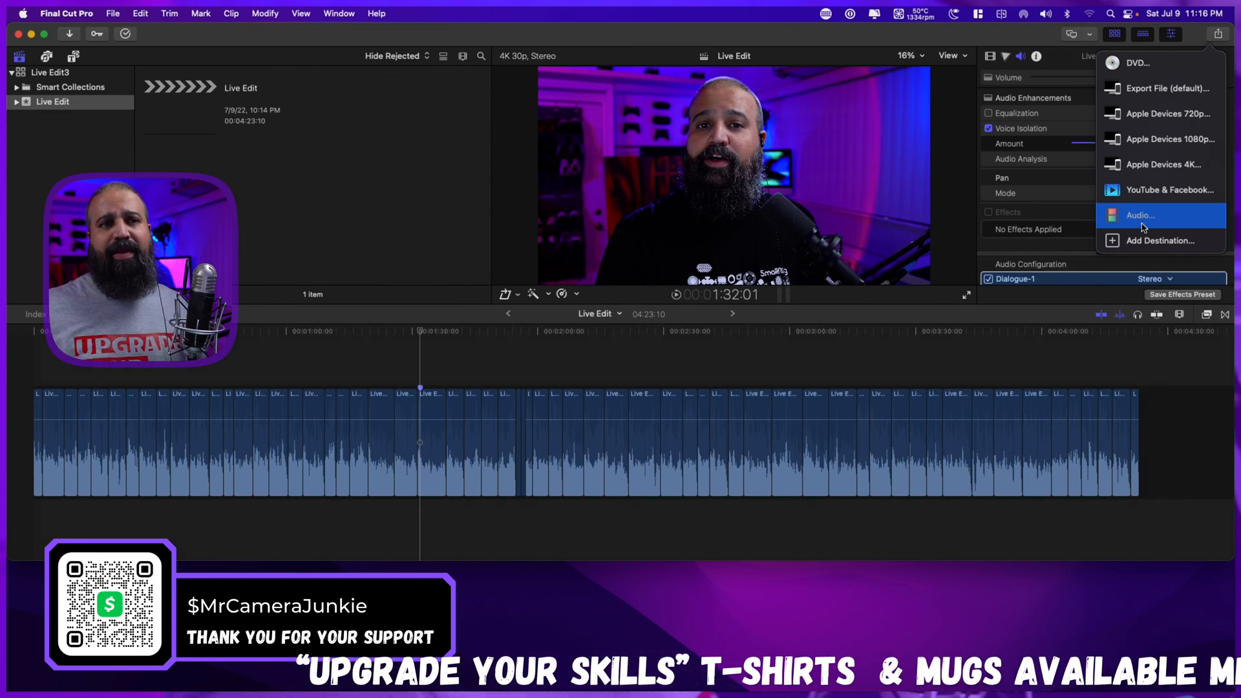
pyautogui.click(1140, 221)
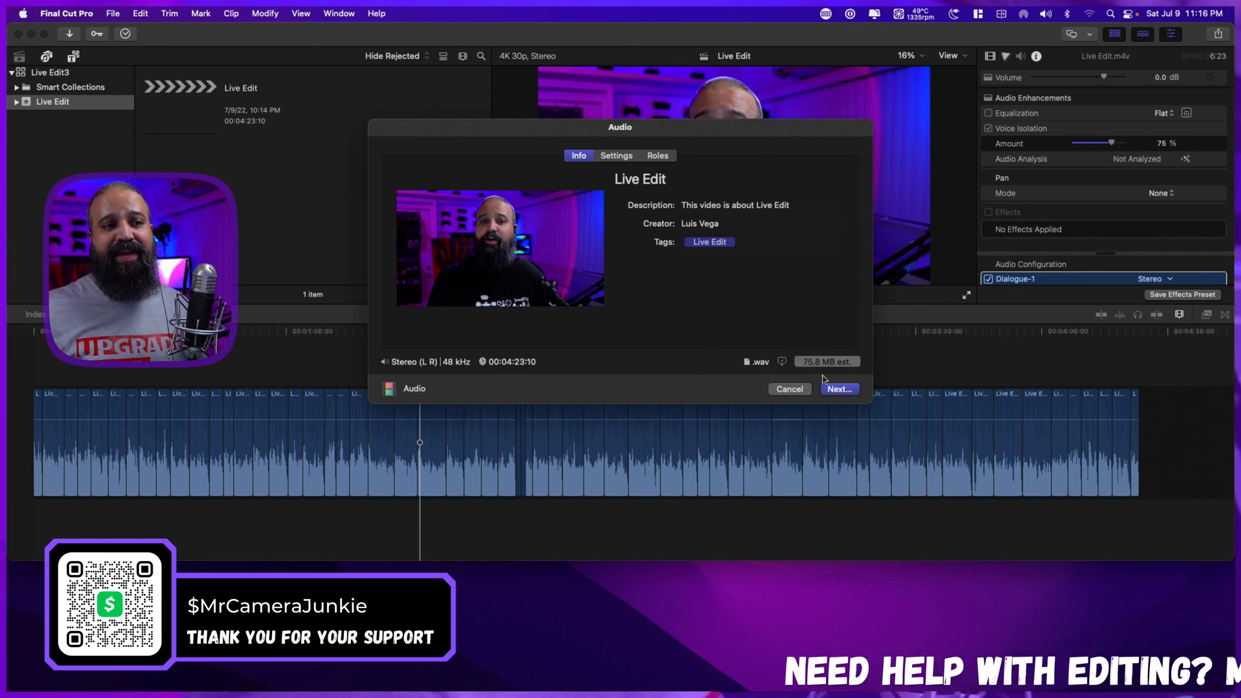
pyautogui.click(840, 389)
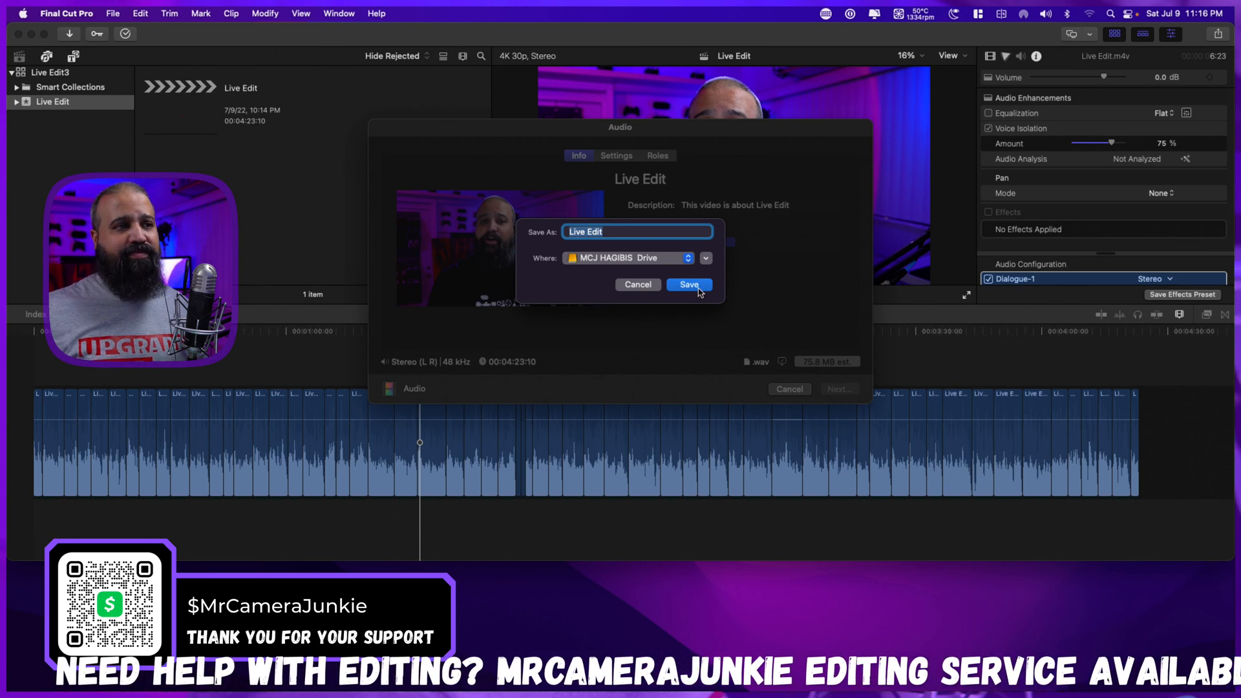
pyautogui.click(689, 285)
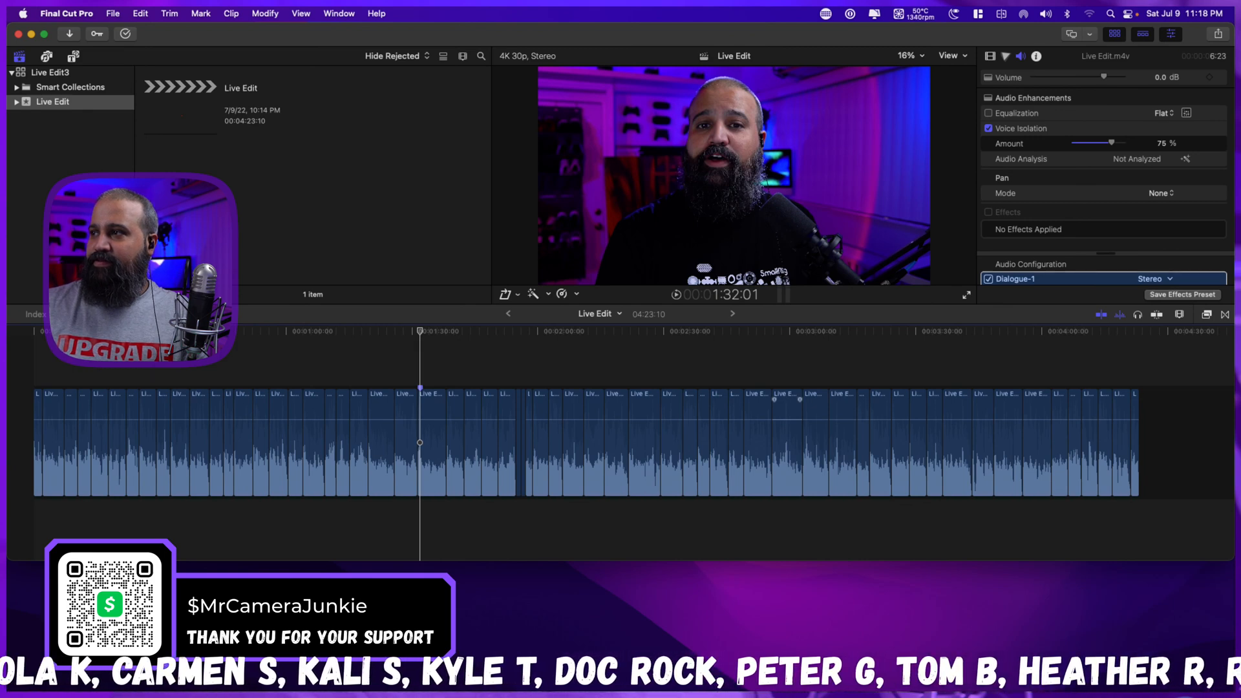
# Switch to Finder and locate the exported Live Edit.wav on the MCJ HAGIBIS Drive.
pyautogui.press('super+Tab')
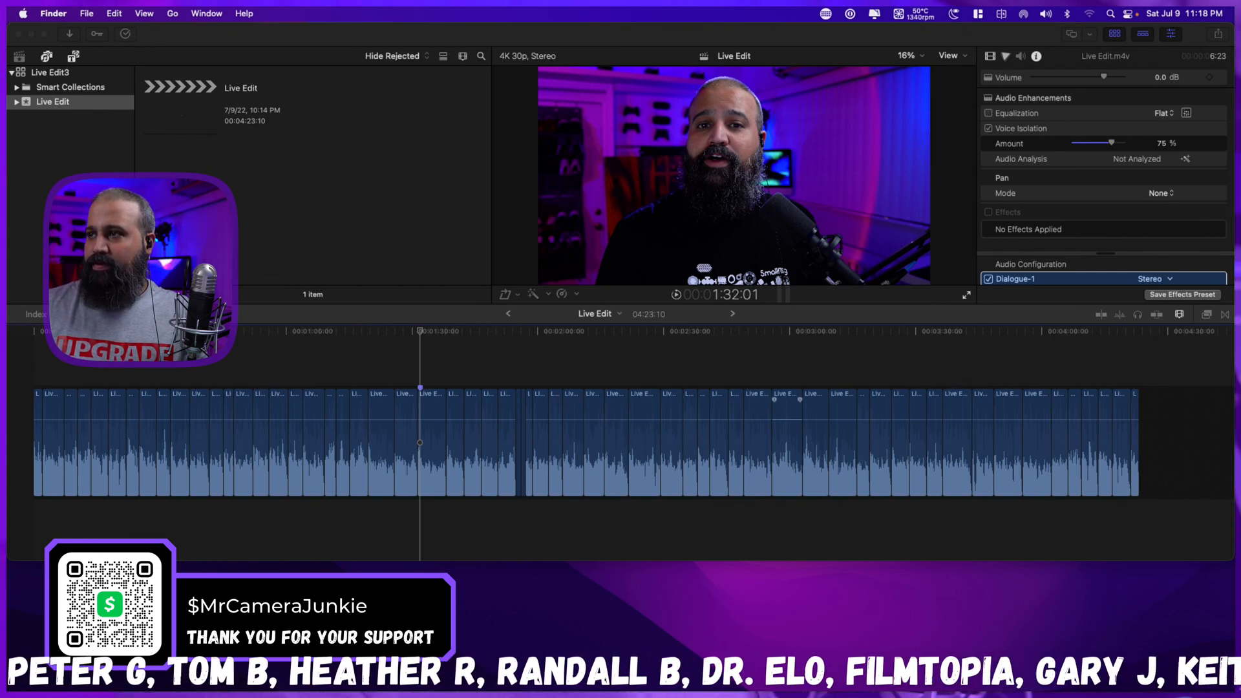
pyautogui.moveTo(1240, 47); pyautogui.dragTo(671, 35)
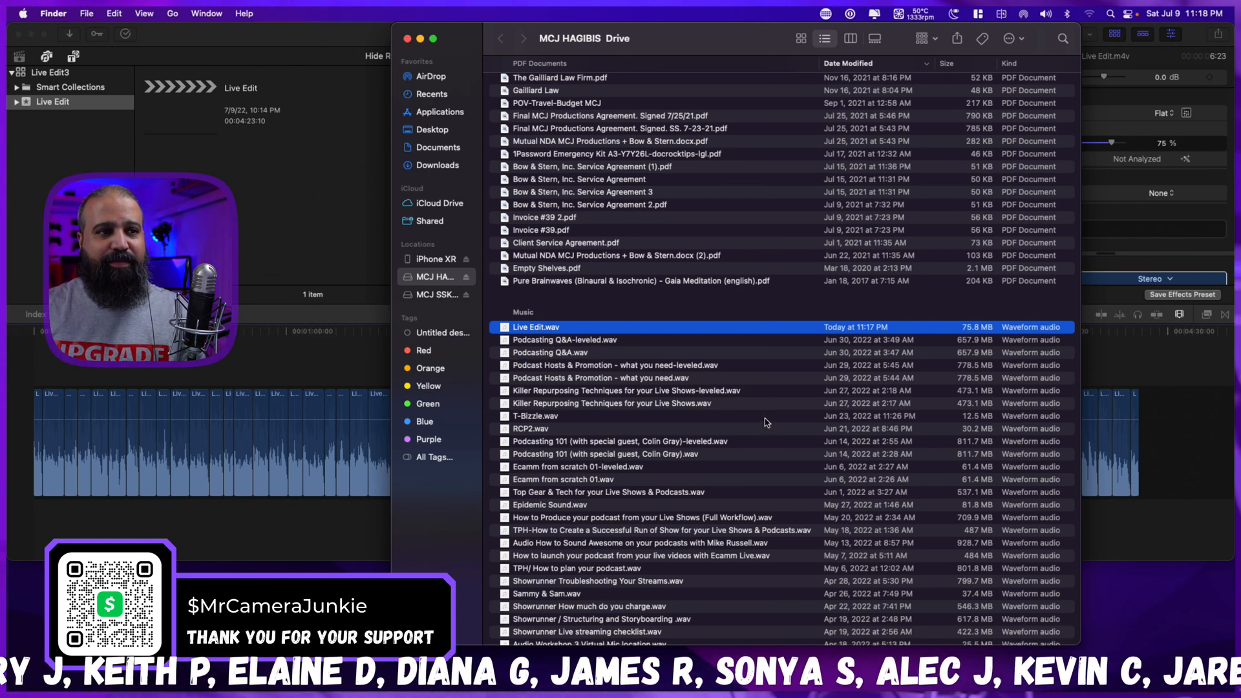
pyautogui.scroll(1, 660, 441)
pyautogui.scroll(1, 659, 440)
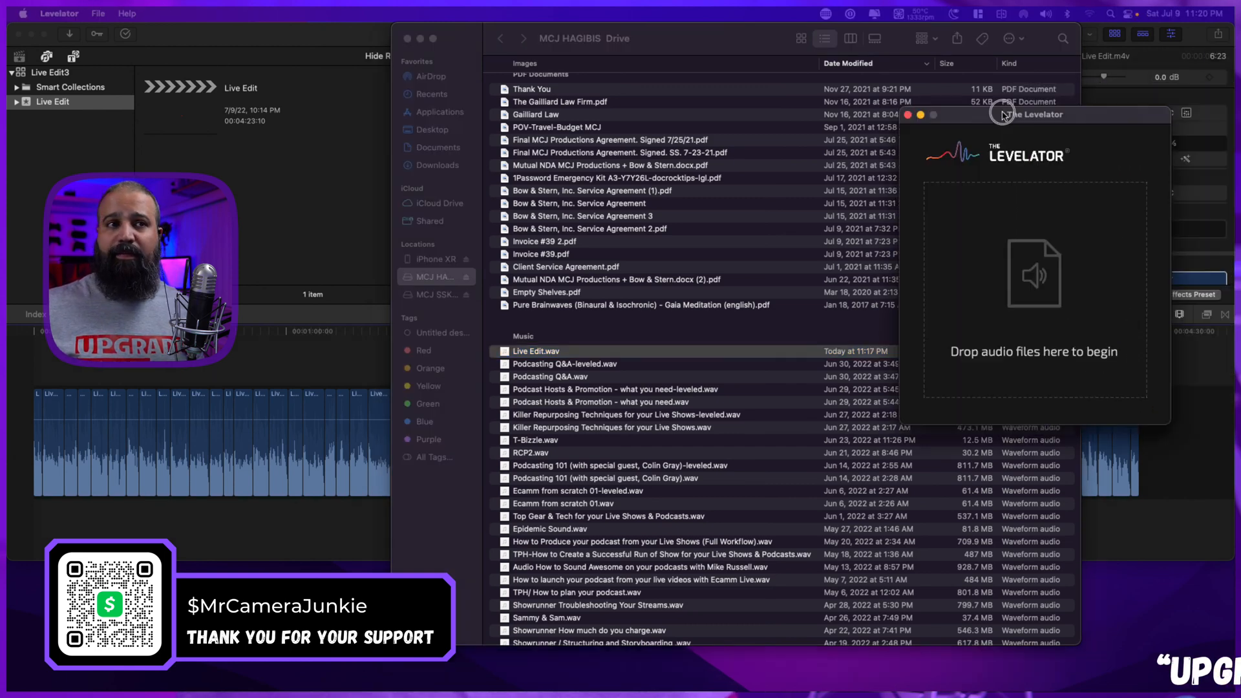
# Process Live Edit.wav in The Levelator, save it as Live Edit-leveled.wav on the MCJ HAGIBIS Drive, and close The Levelator.
pyautogui.moveTo(1019, 109); pyautogui.dragTo(202, 169)
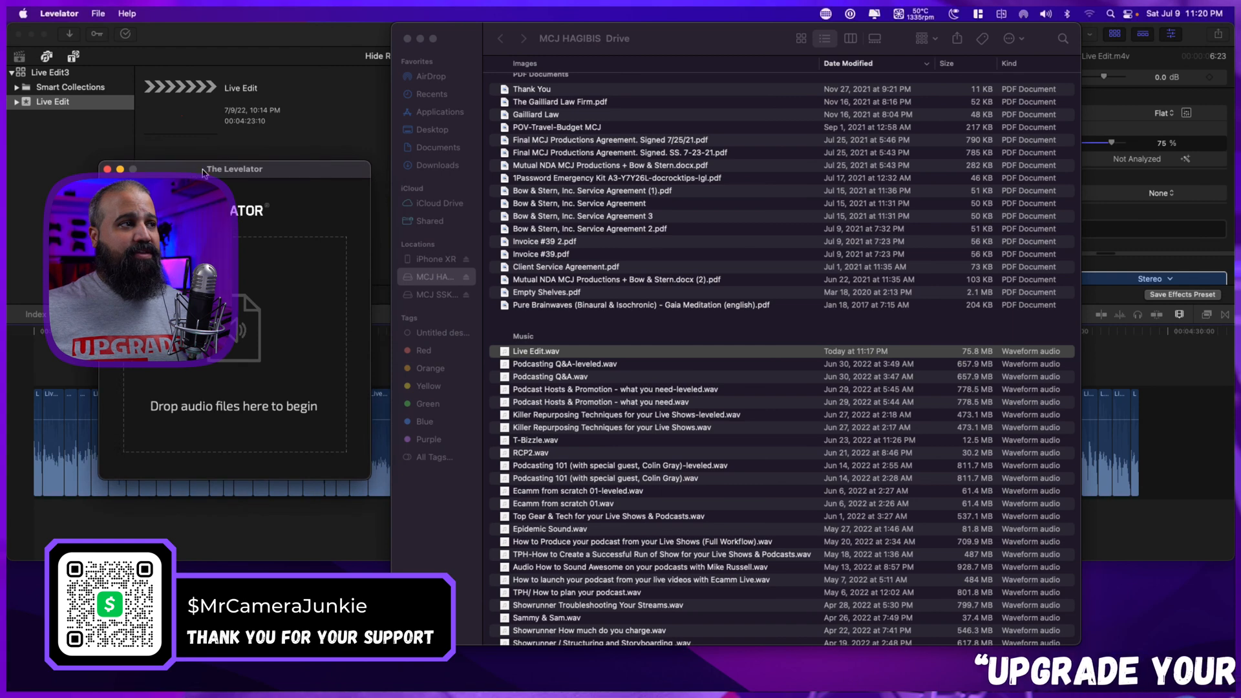
pyautogui.moveTo(301, 172); pyautogui.dragTo(1096, 87)
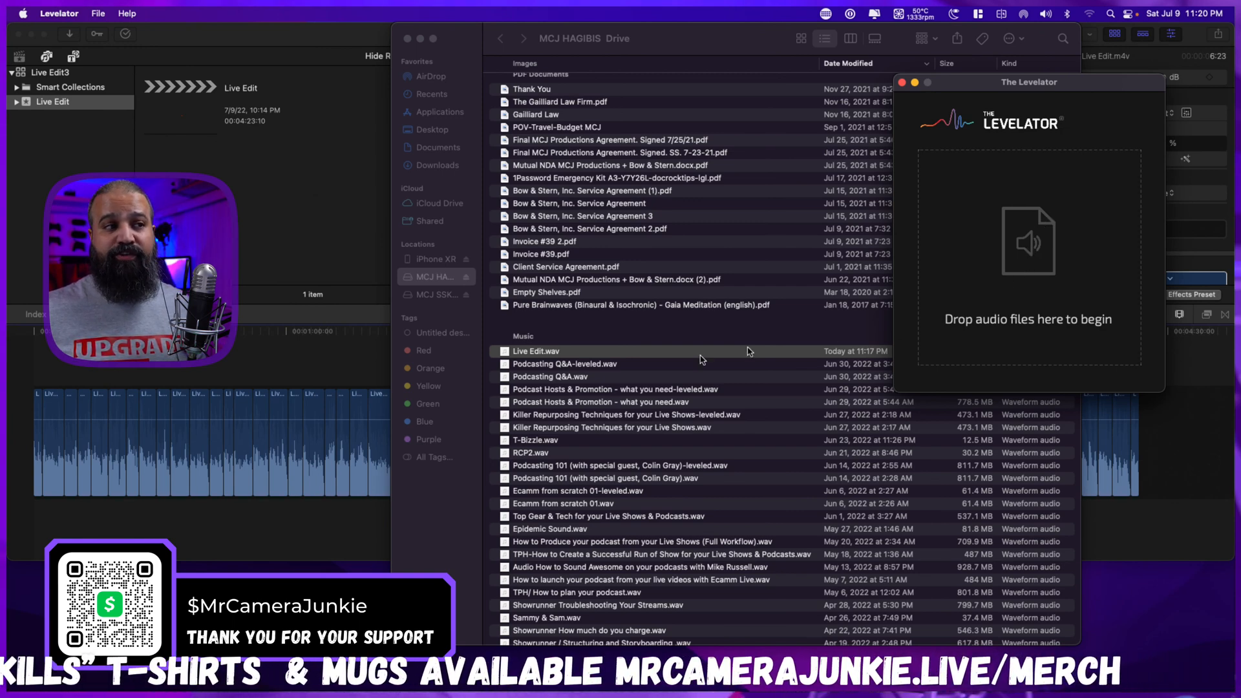
pyautogui.moveTo(541, 355); pyautogui.dragTo(1007, 252)
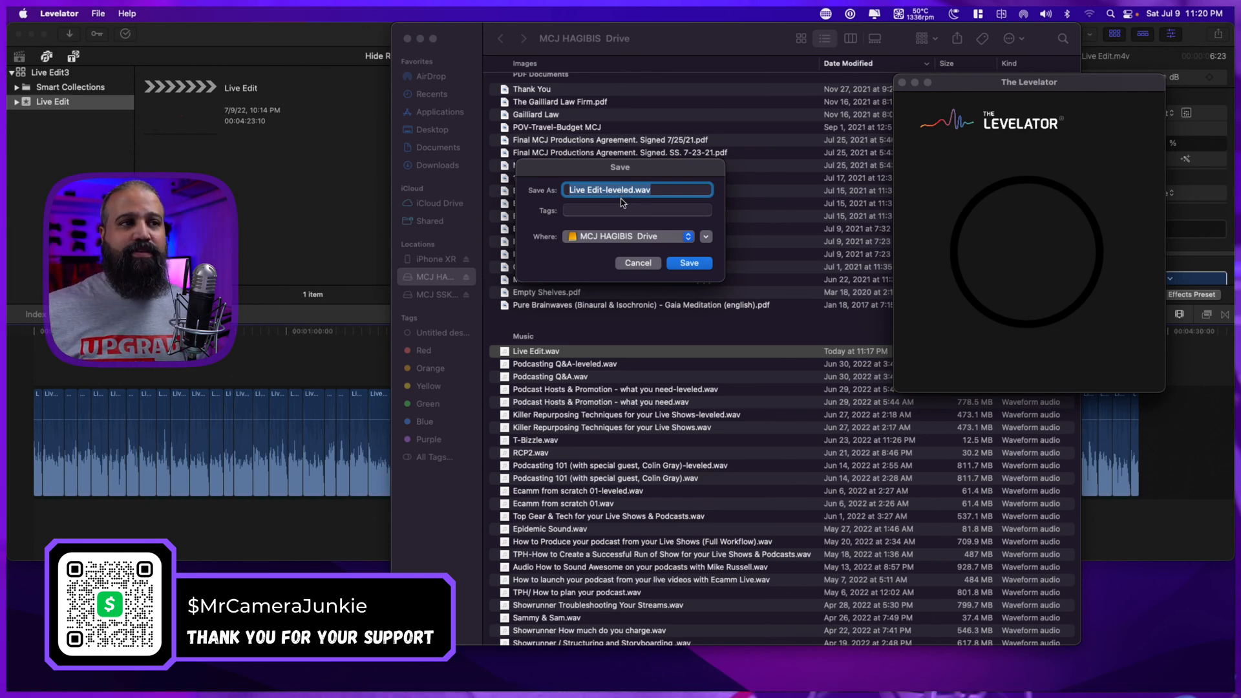
pyautogui.click(689, 263)
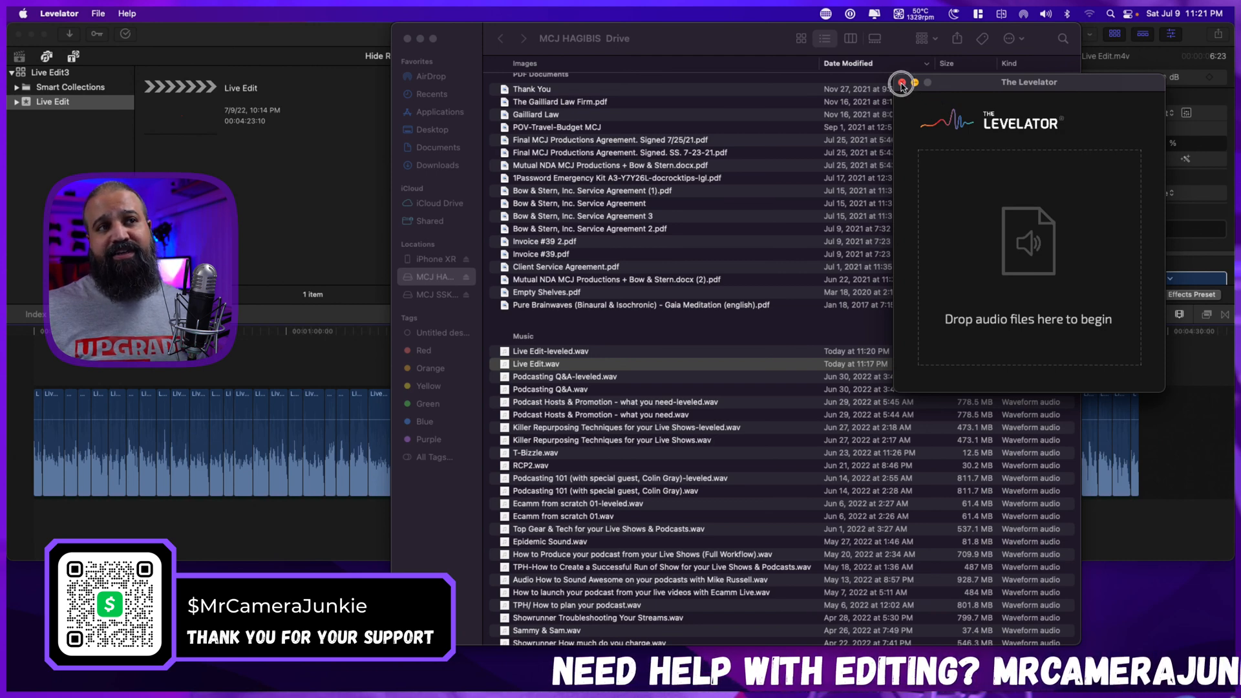
pyautogui.click(901, 83)
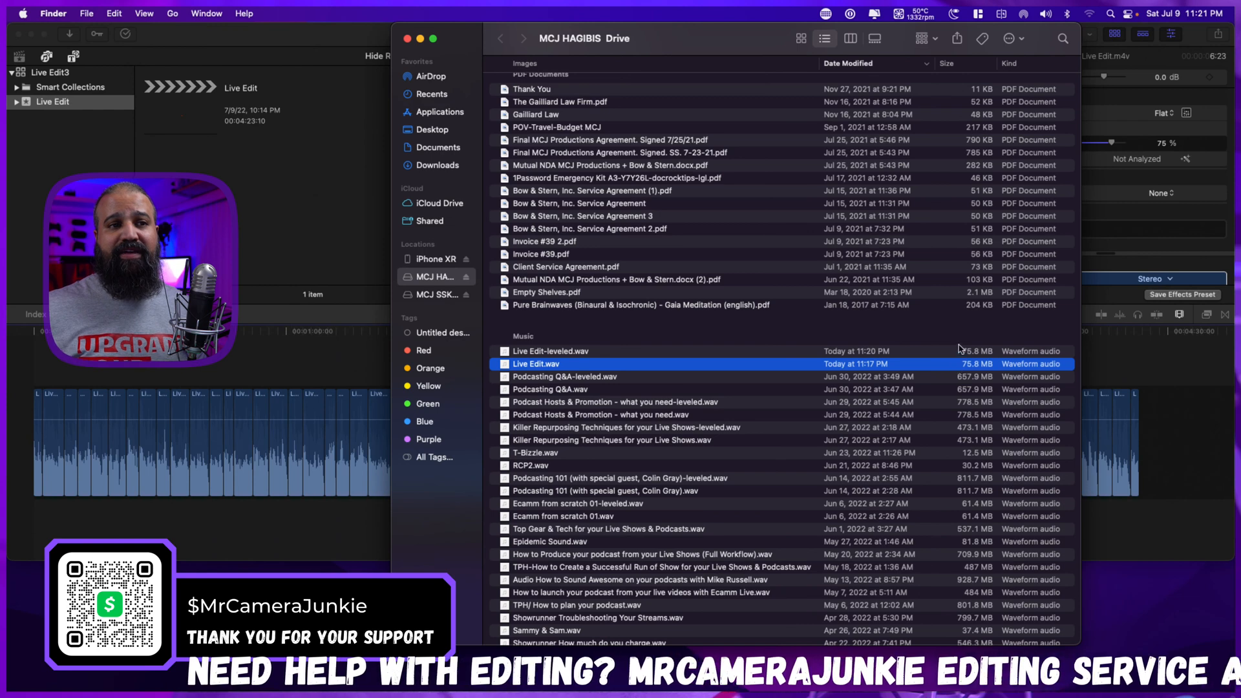
# Add Live Edit-leveled.wav from Finder to the Final Cut Pro timeline below the video clips, aligned with the project start.
pyautogui.click(606, 353)
pyautogui.moveTo(646, 43); pyautogui.dragTo(998, 44)
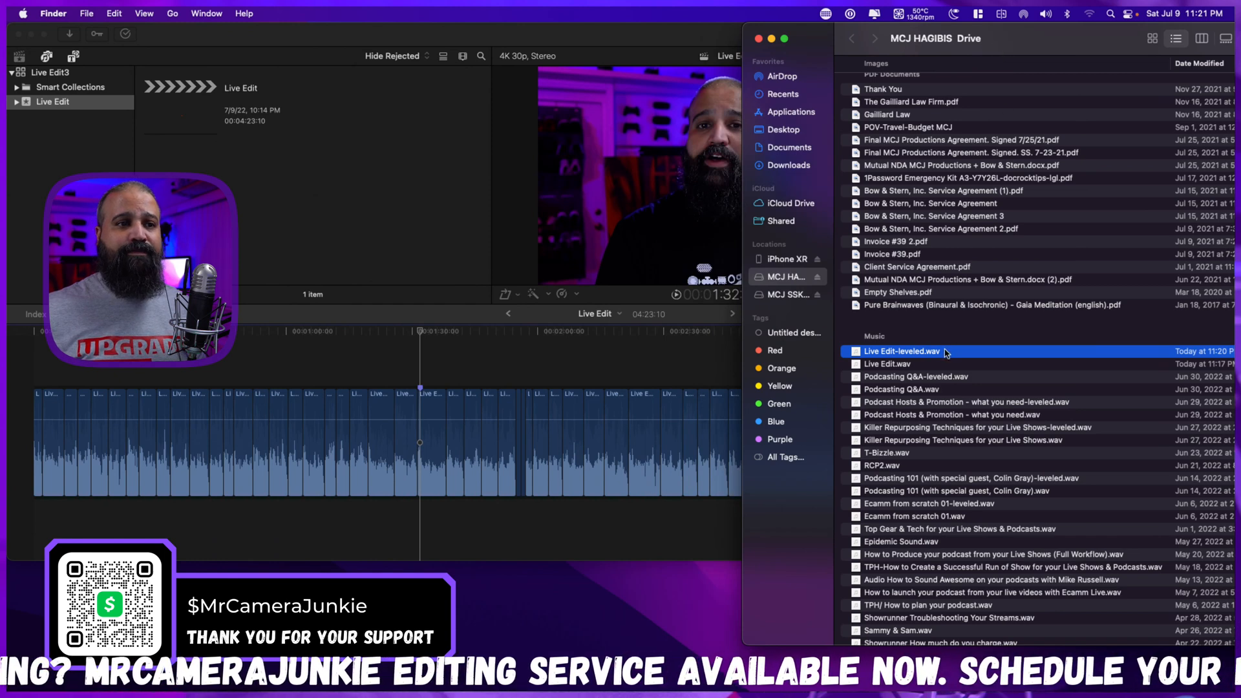
pyautogui.moveTo(946, 352); pyautogui.dragTo(552, 536)
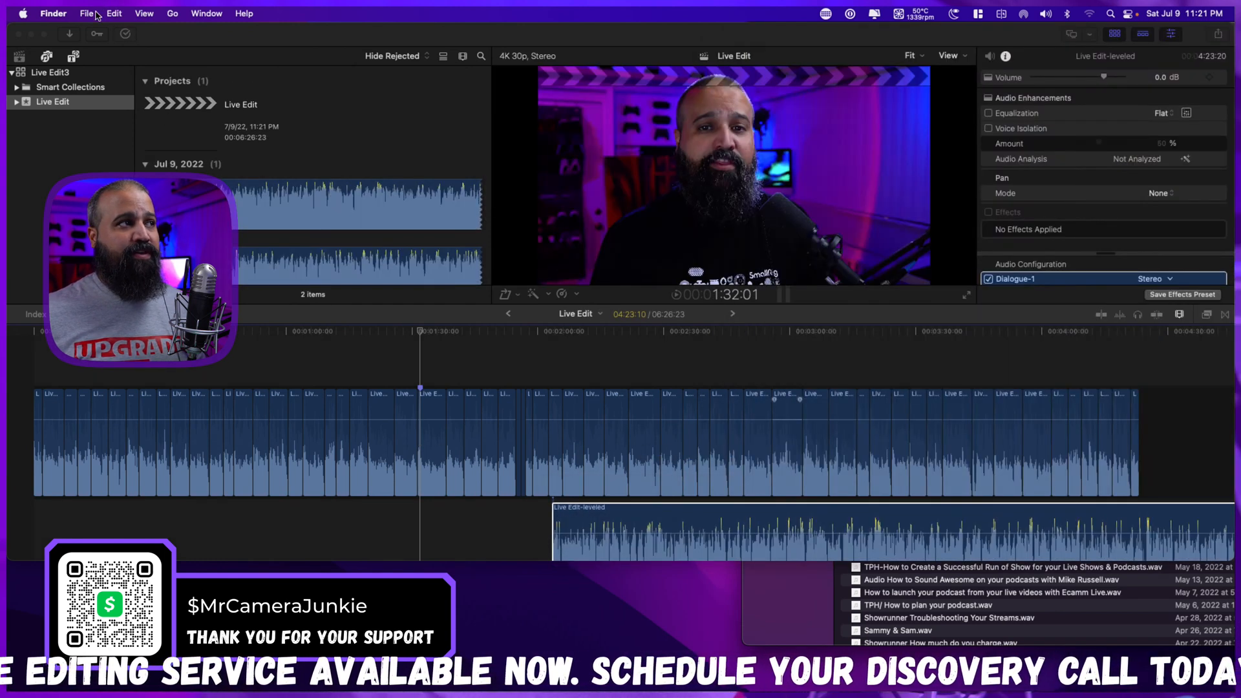
pyautogui.click(690, 525)
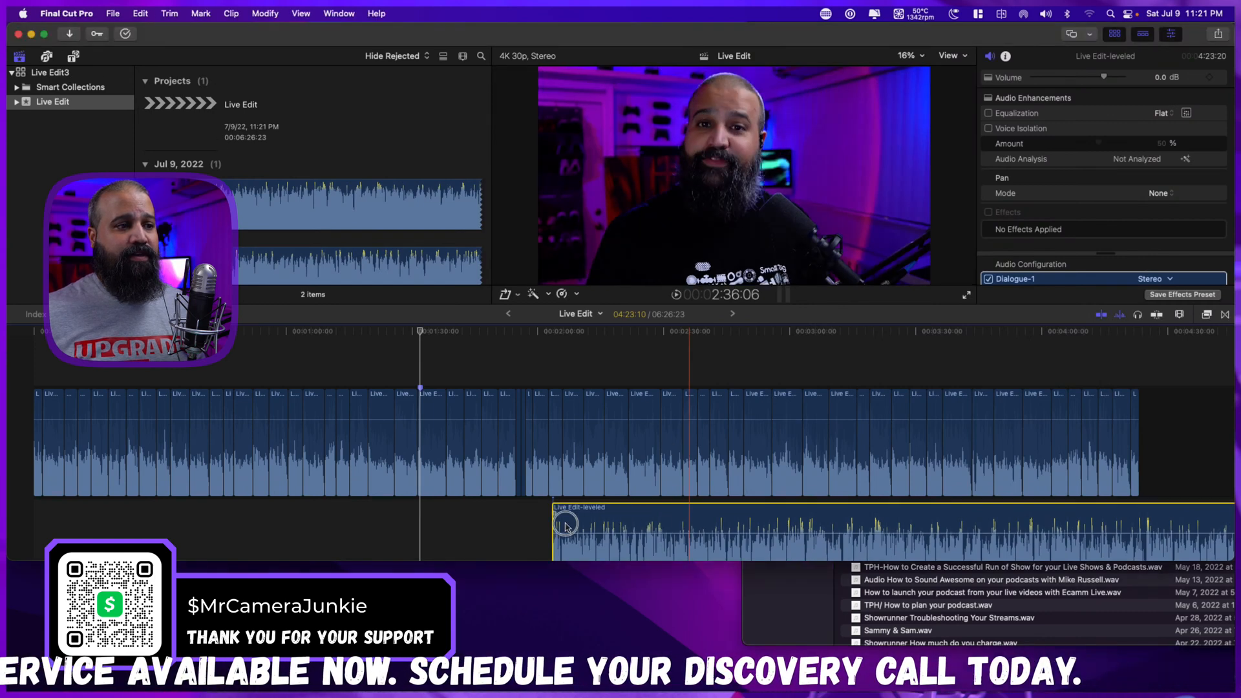
pyautogui.moveTo(563, 521); pyautogui.dragTo(27, 521)
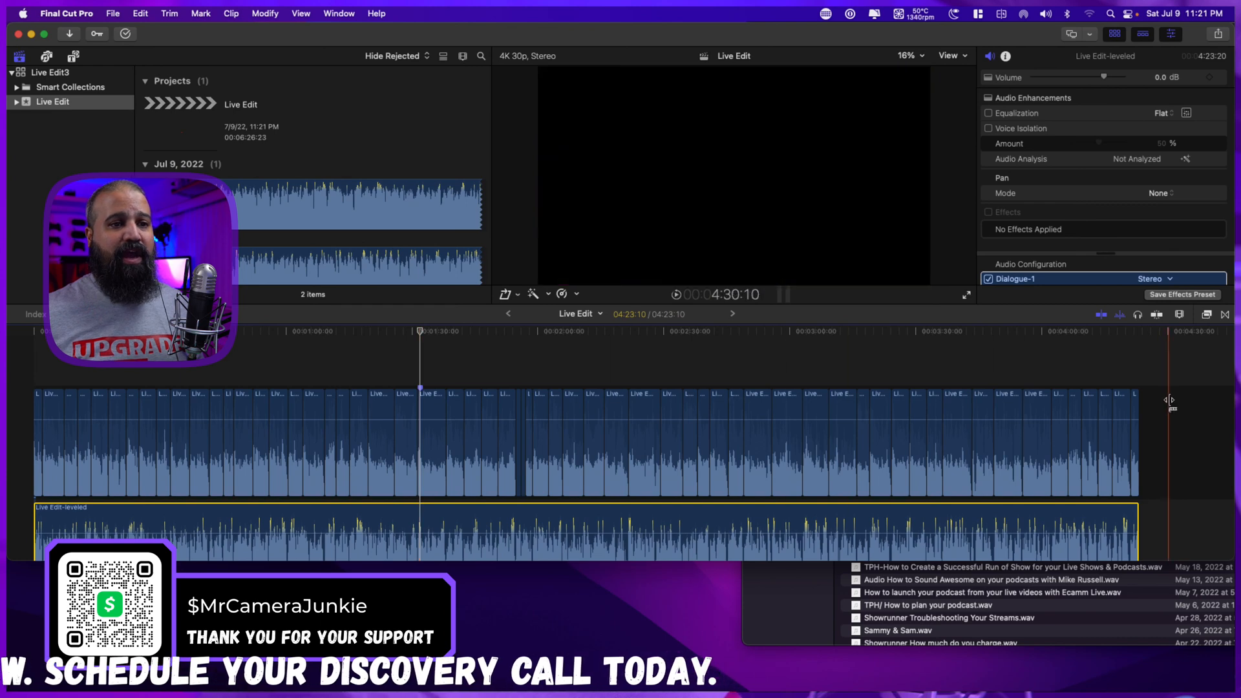
# Select all the original video clips above the leveled audio and lower their volume to -∞ dB.
pyautogui.scroll(-2, 1209, 449)
pyautogui.scroll(-3, 1209, 448)
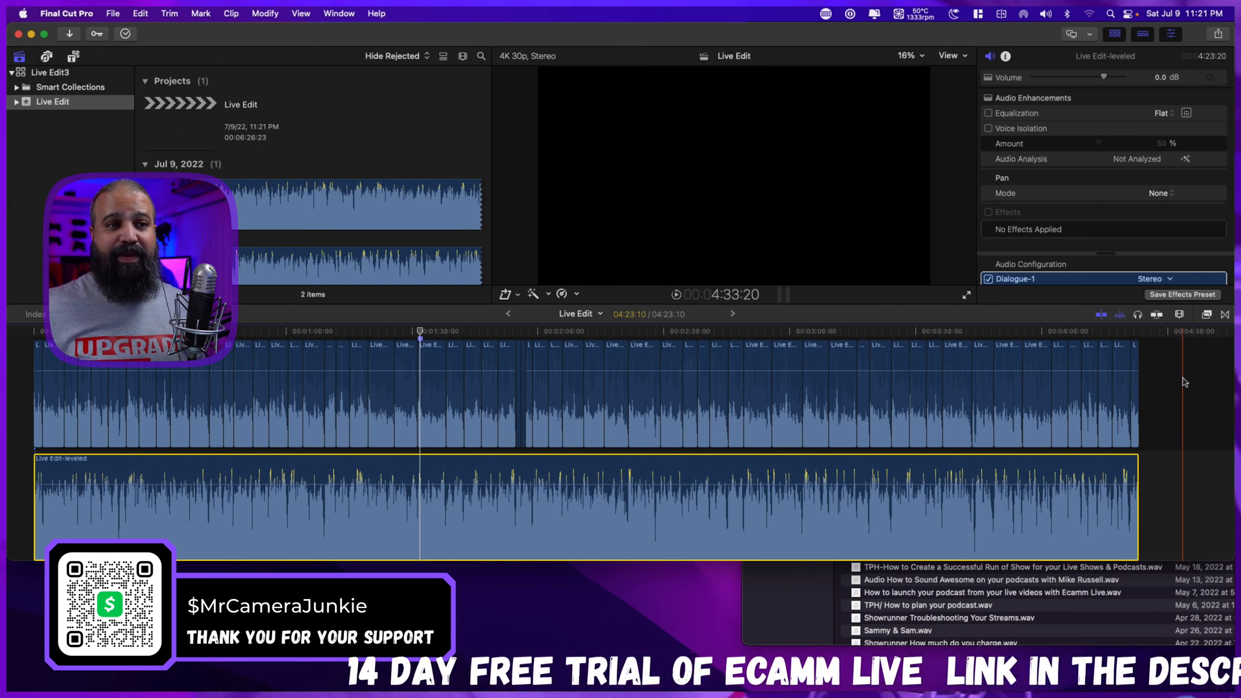
pyautogui.moveTo(1184, 378); pyautogui.dragTo(554, 436)
pyautogui.moveTo(260, 425); pyautogui.dragTo(28, 421)
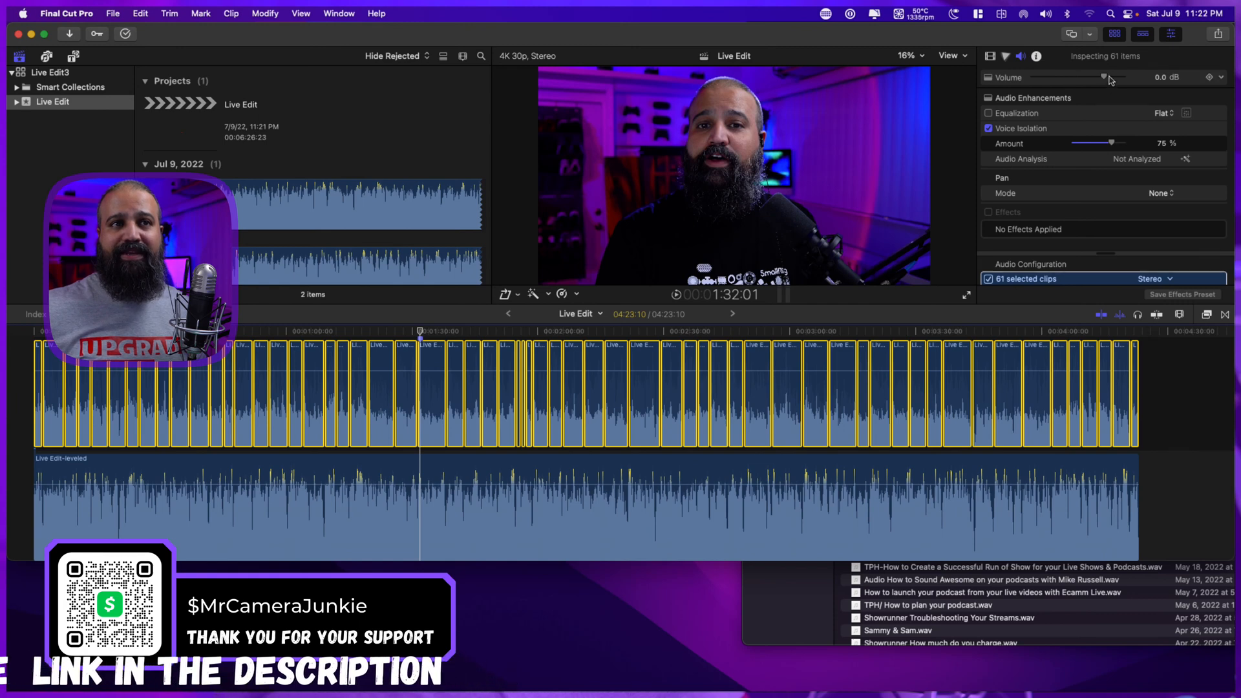
pyautogui.click(989, 59)
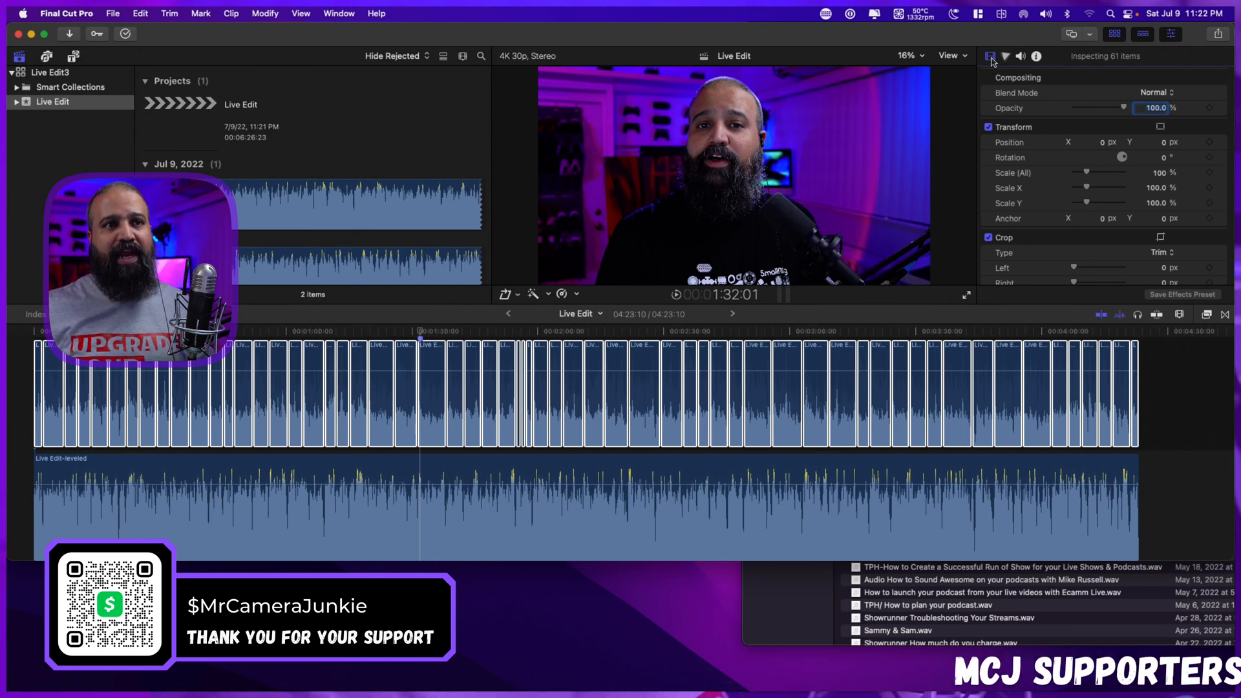
pyautogui.press('super+a')
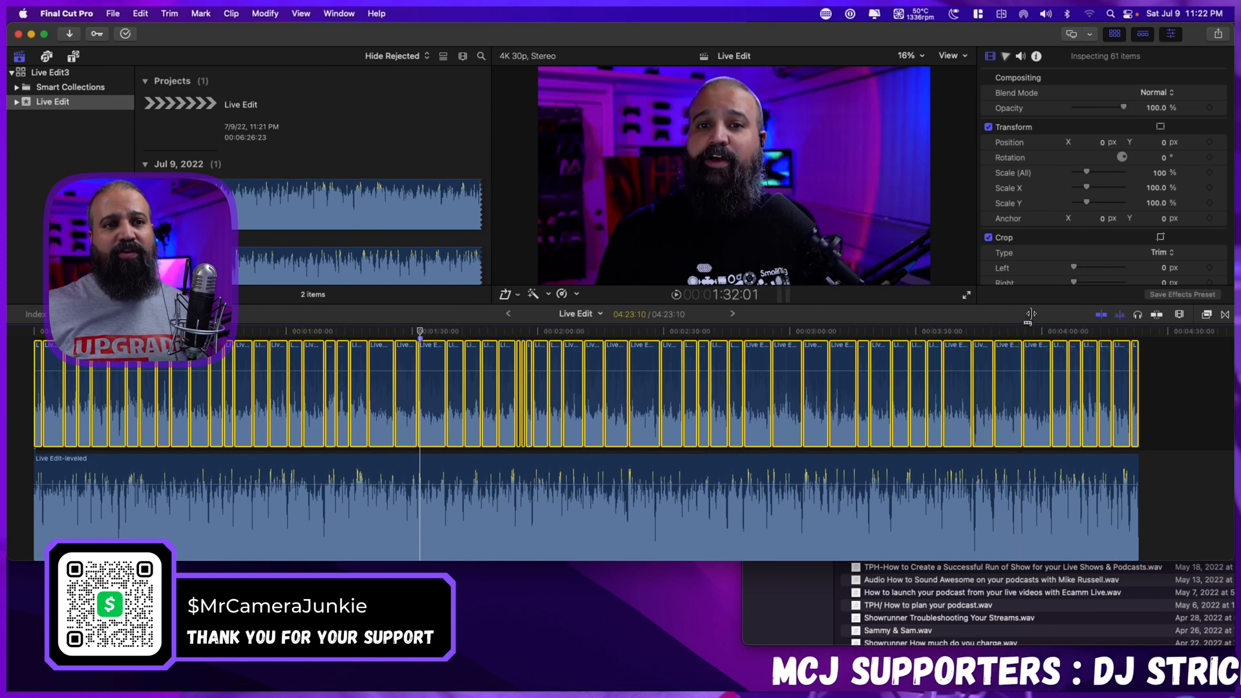
pyautogui.click(1020, 57)
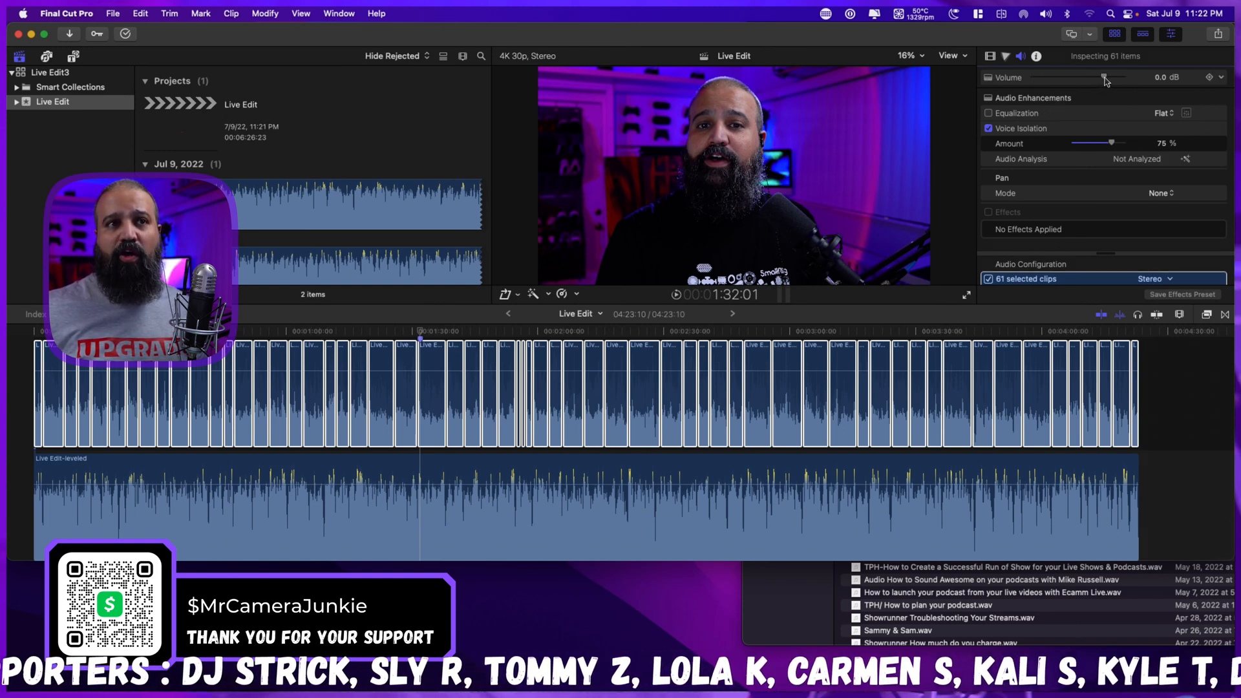
pyautogui.moveTo(1105, 78); pyautogui.dragTo(994, 81)
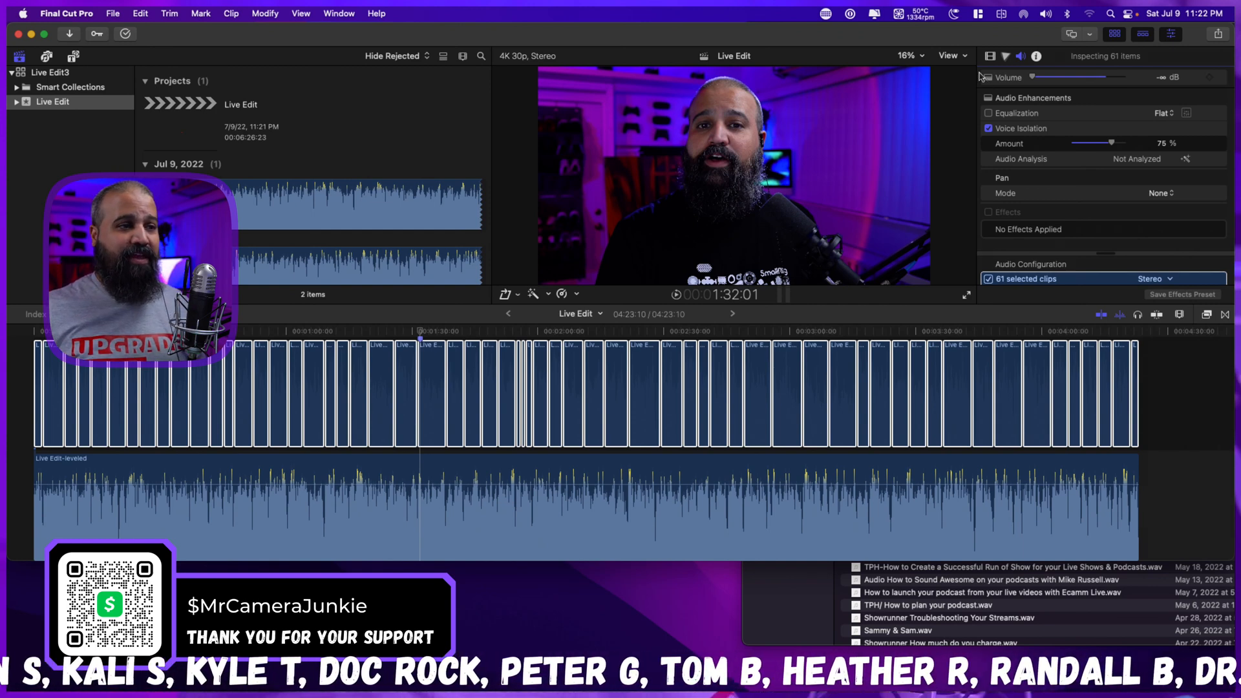
# Select the Live Edit-leveled clip and play the timeline from the start to check its sound and waveform.
pyautogui.click(747, 464)
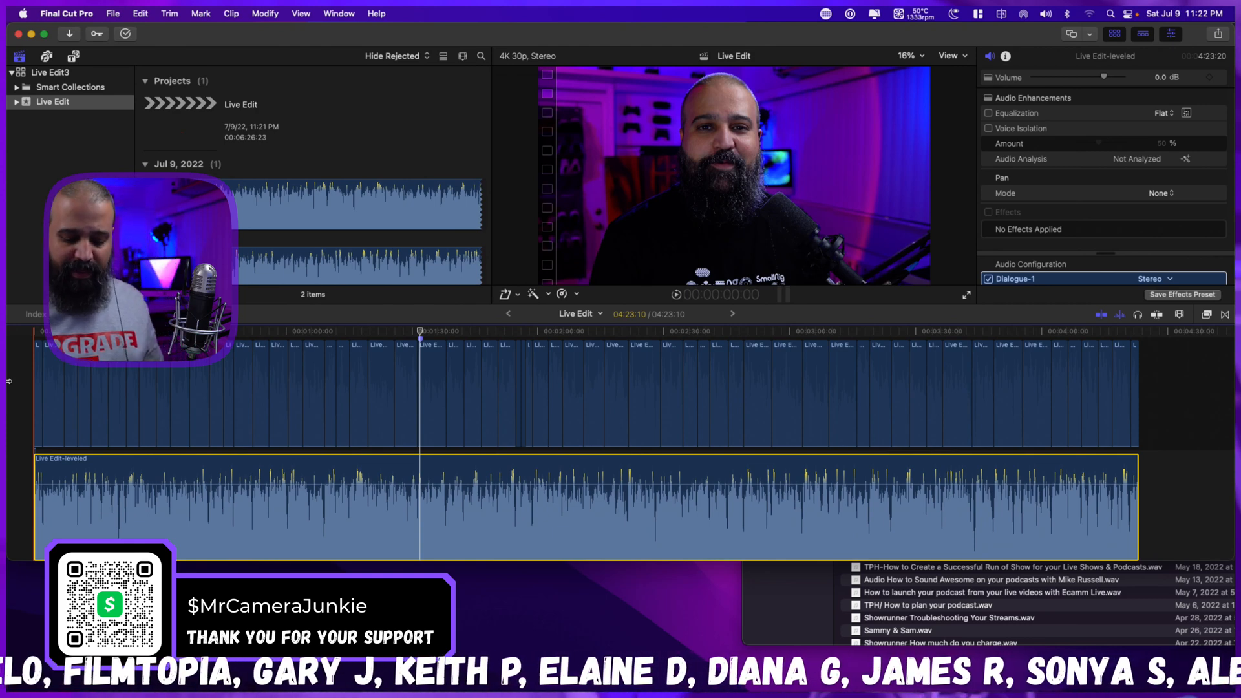
pyautogui.press('Home')
pyautogui.press('space')
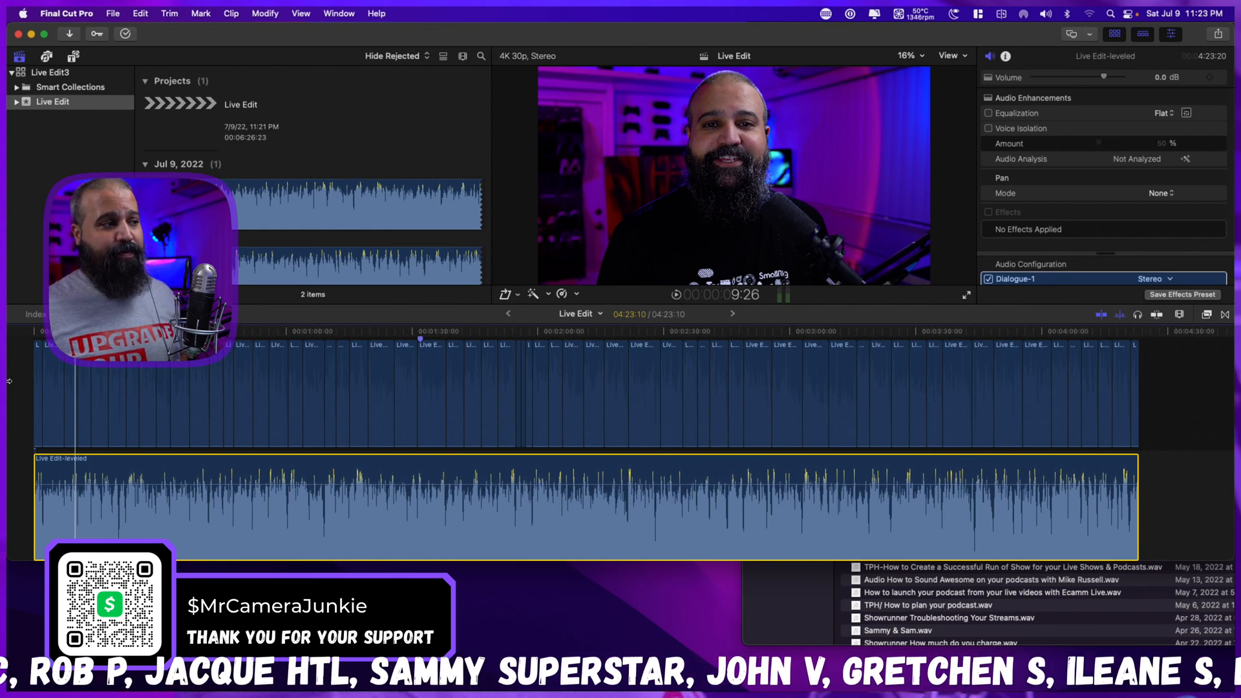
pyautogui.press('Home')
pyautogui.press('super+equal')
pyautogui.press('super+equal')
pyautogui.press('super+equal')
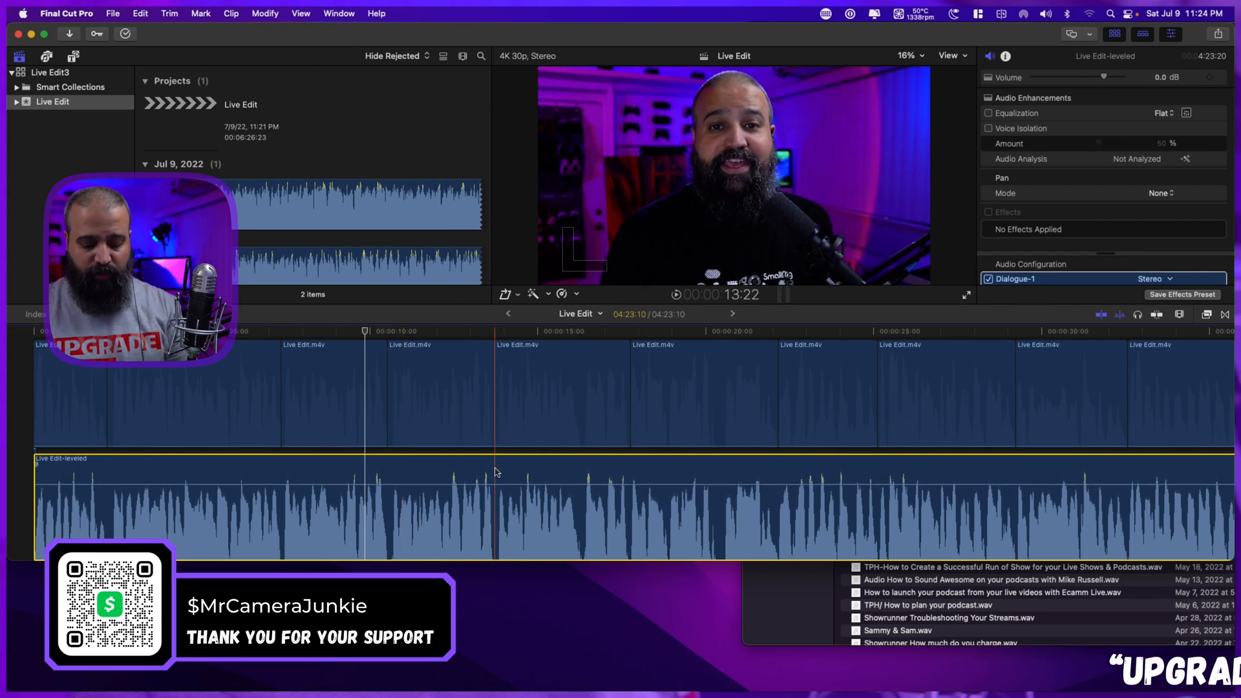
# Turn on snapping, try a slip edit with the Trim tool on the video clip starting near 13:22, and play it.
pyautogui.press('n')
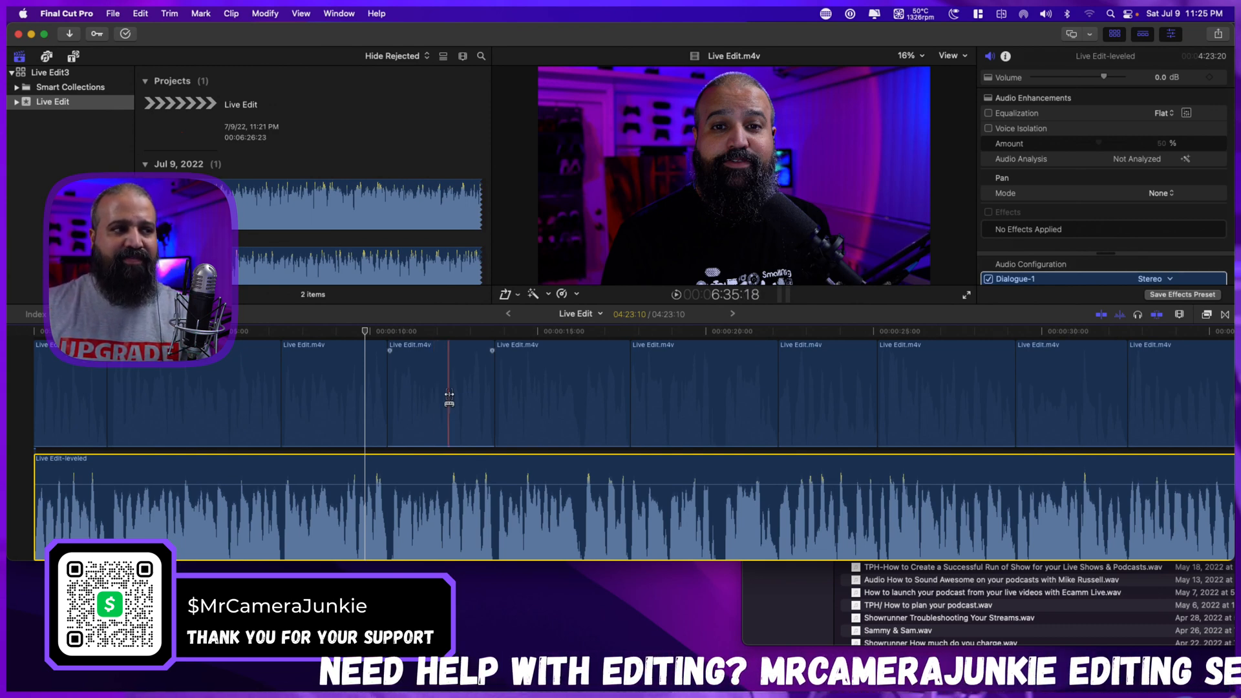
pyautogui.click(556, 384)
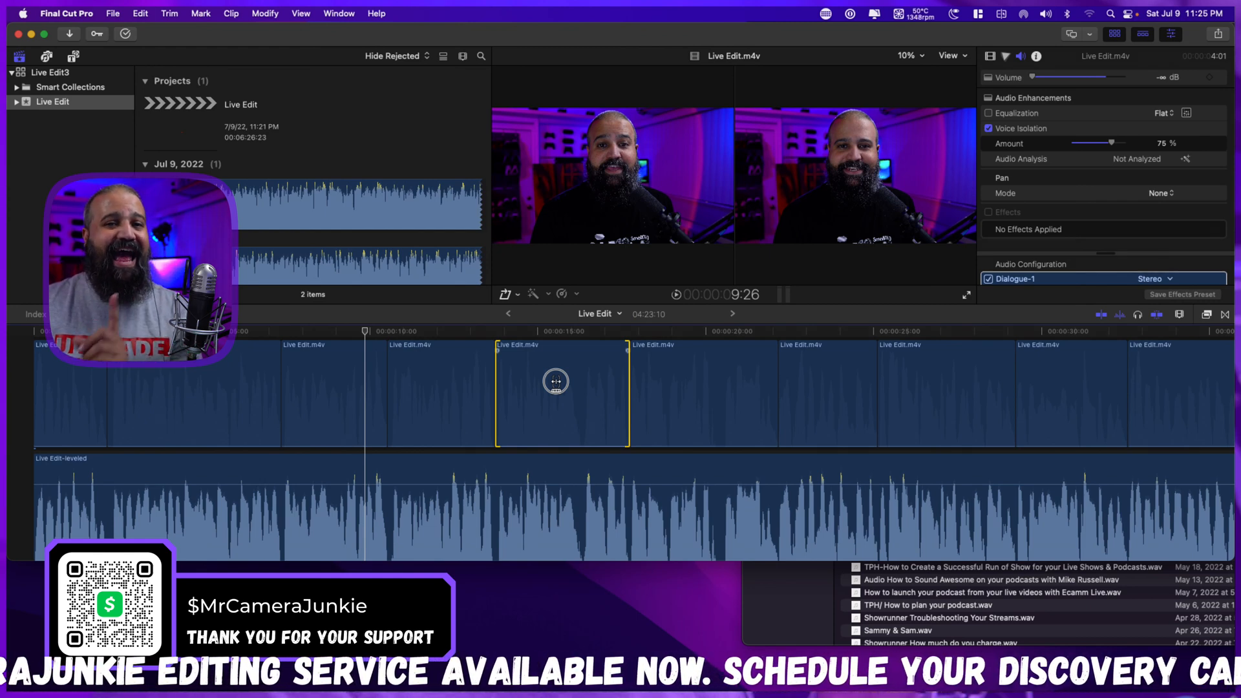
pyautogui.moveTo(556, 382); pyautogui.dragTo(556, 382)
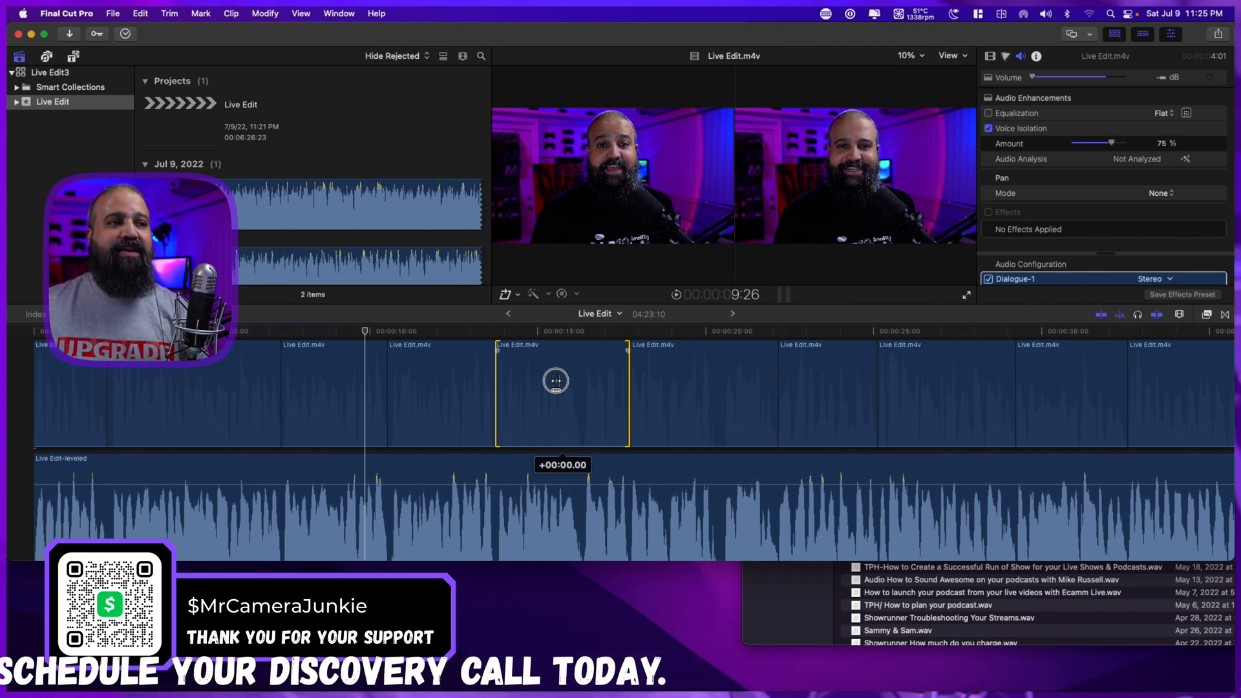
pyautogui.moveTo(556, 382)
pyautogui.mouseDown()
pyautogui.moveTo(576, 379)
pyautogui.moveTo(536, 382)
pyautogui.moveTo(582, 382)
pyautogui.moveTo(539, 388)
pyautogui.moveTo(581, 386)
pyautogui.moveTo(562, 388)
pyautogui.mouseUp()
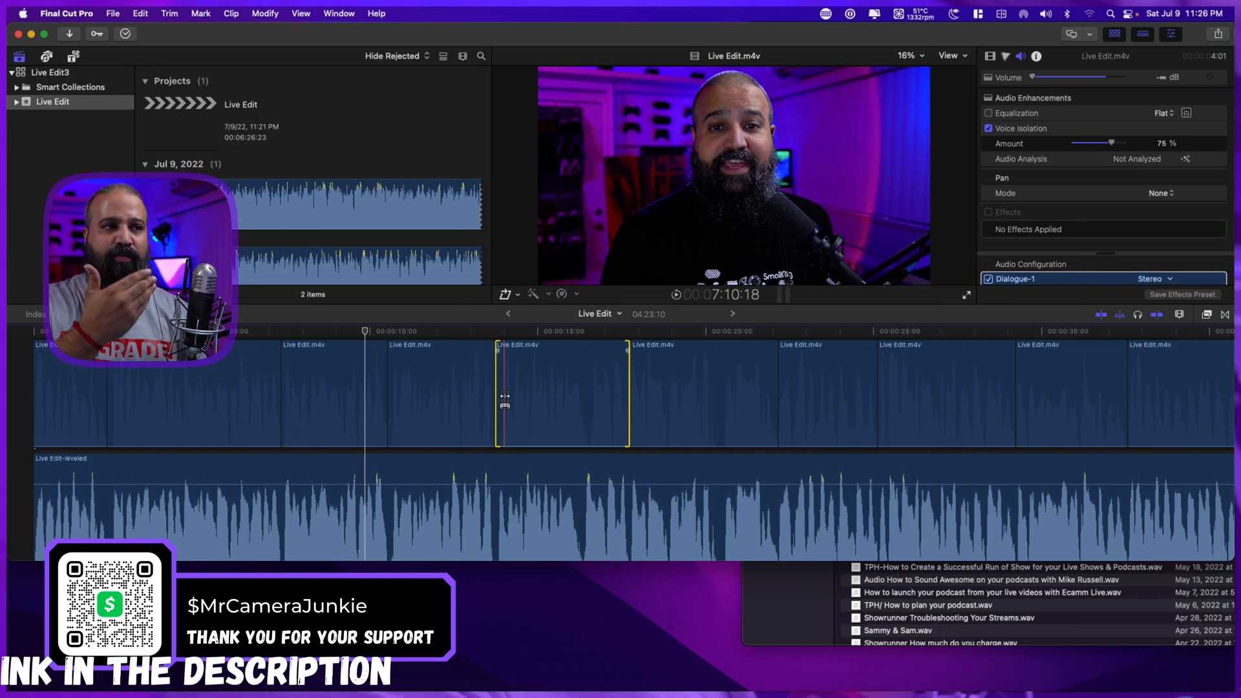
pyautogui.press('space')
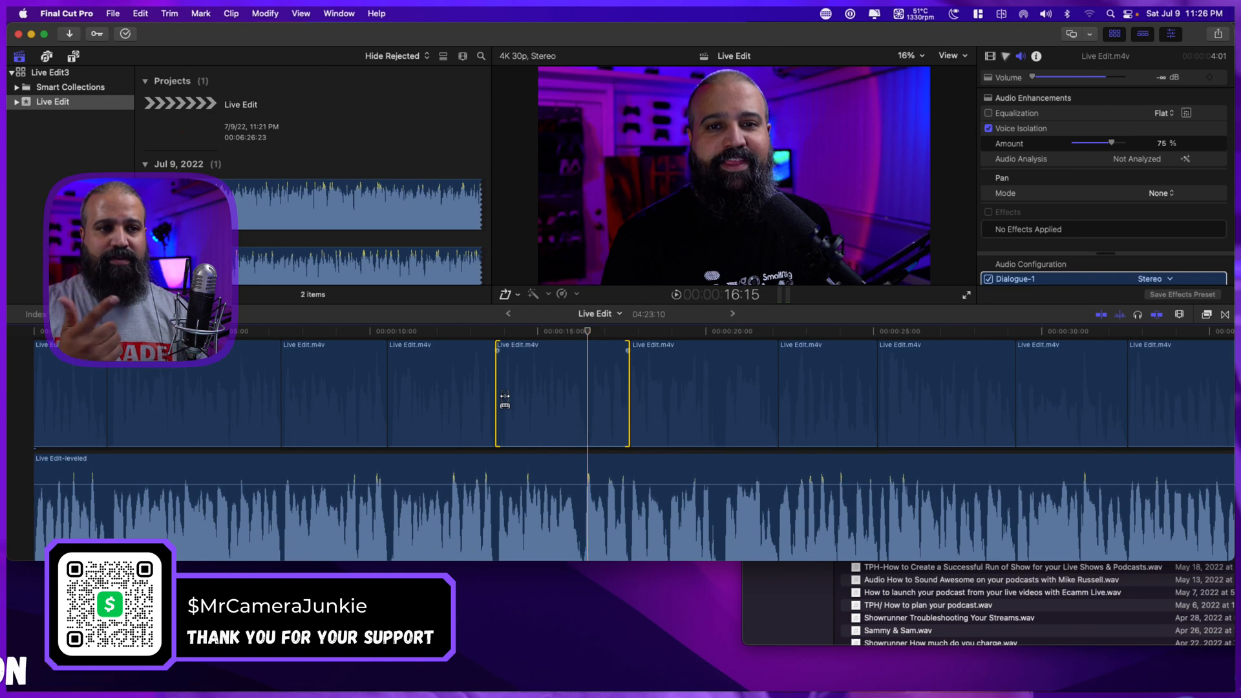
# Slip the footage slightly within the selected clip near 13:22 and play it against the leveled audio.
pyautogui.press('space')
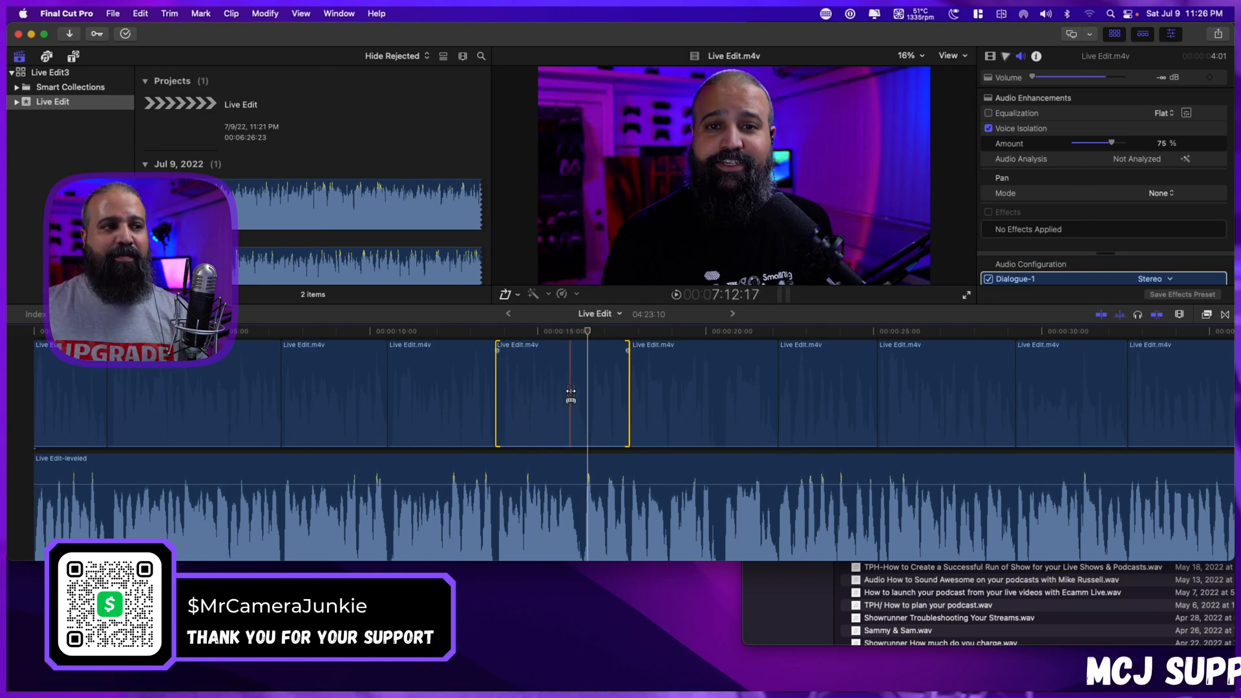
pyautogui.moveTo(566, 392); pyautogui.dragTo(565, 392)
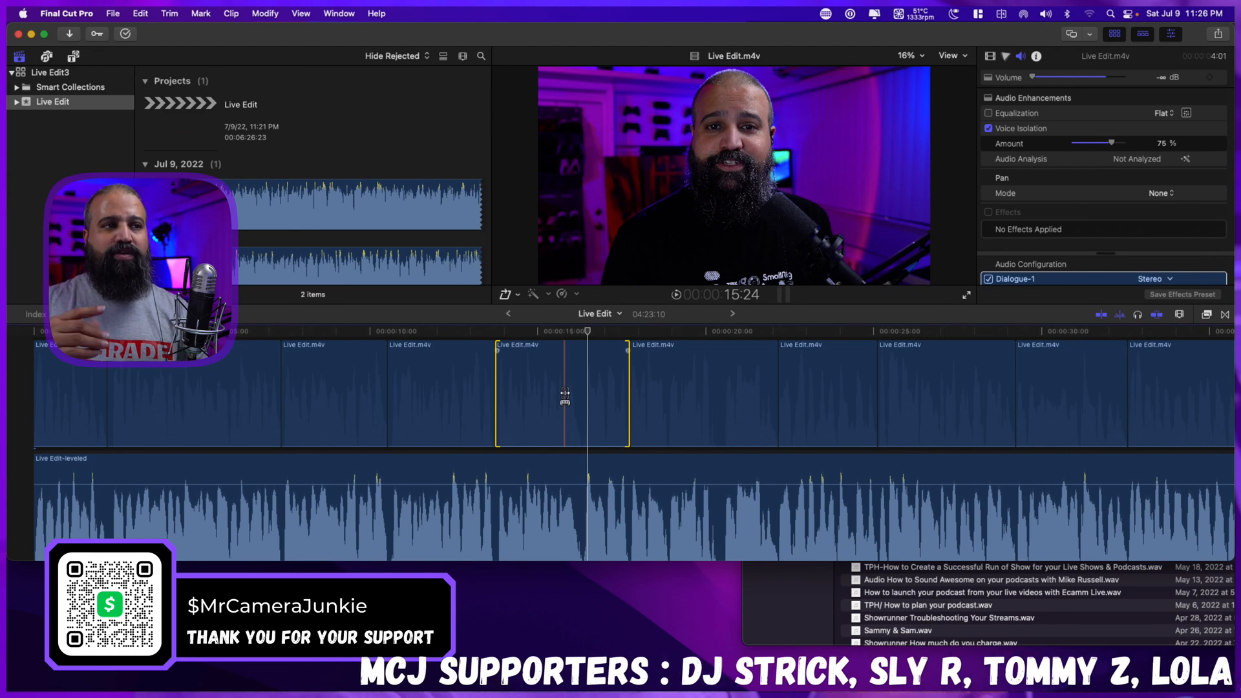
pyautogui.press('space')
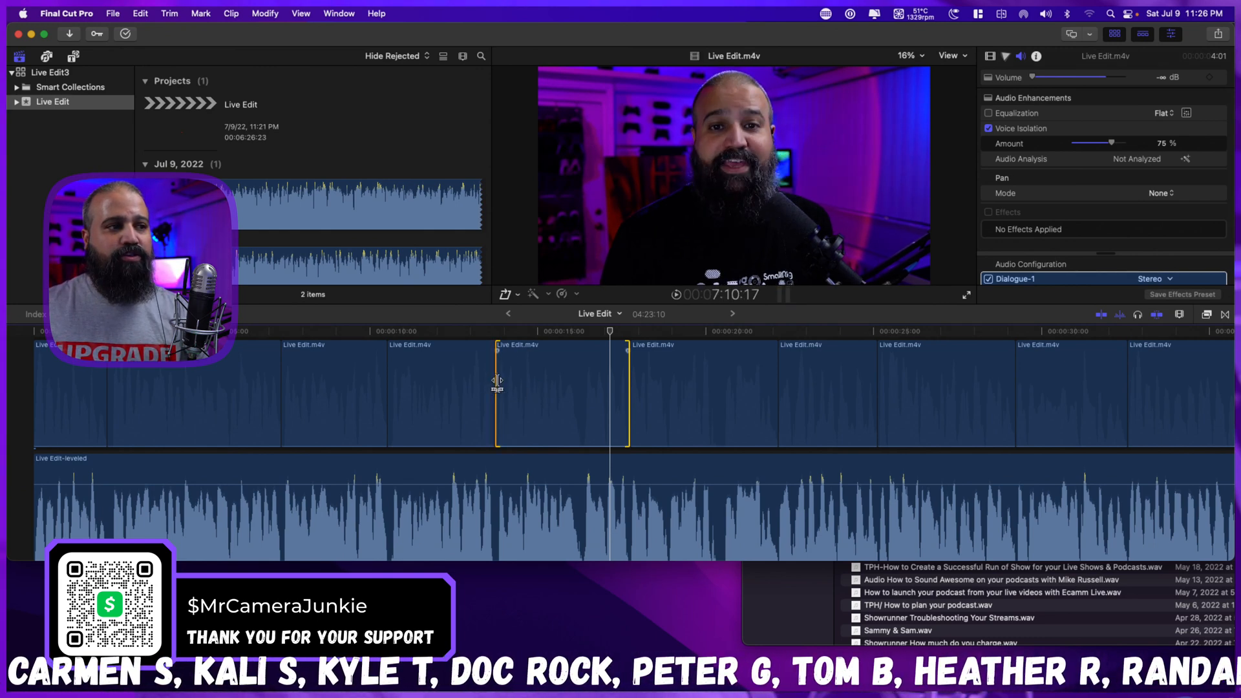
# Roll the edit point near 13:22 a few frames later, play across the cut, and roll it back earlier.
pyautogui.moveTo(497, 382)
pyautogui.mouseDown()
pyautogui.moveTo(485, 380)
pyautogui.moveTo(501, 380)
pyautogui.mouseUp()
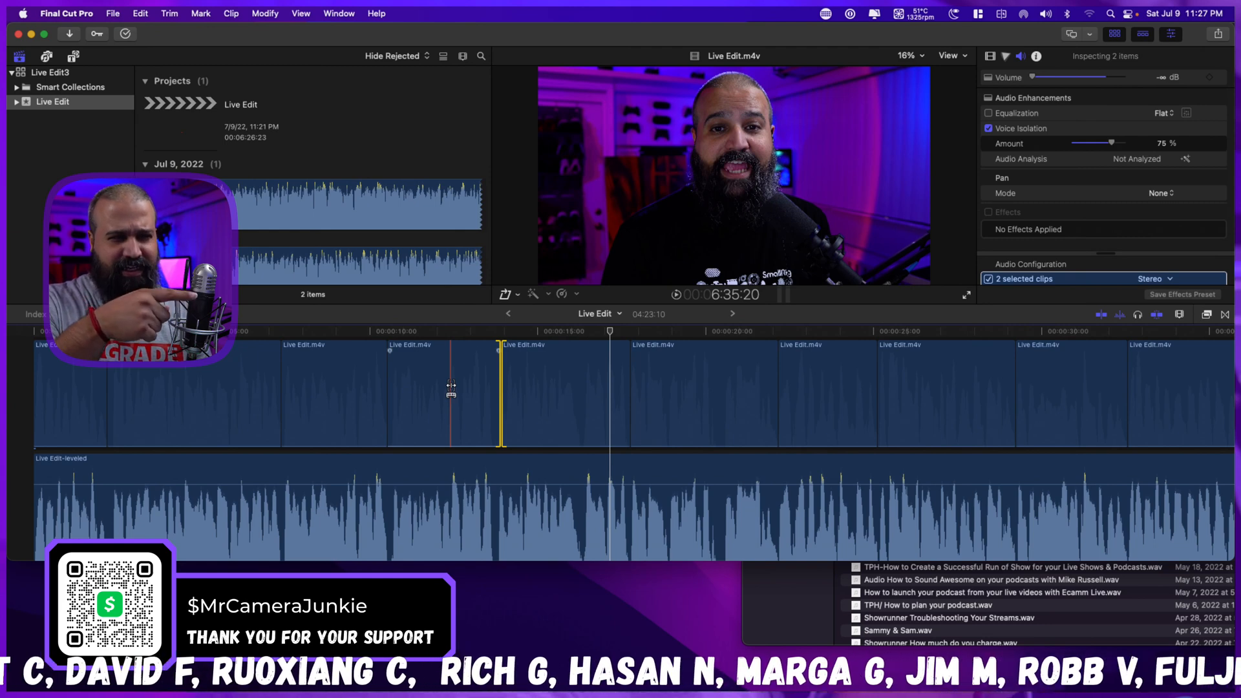
pyautogui.press('space')
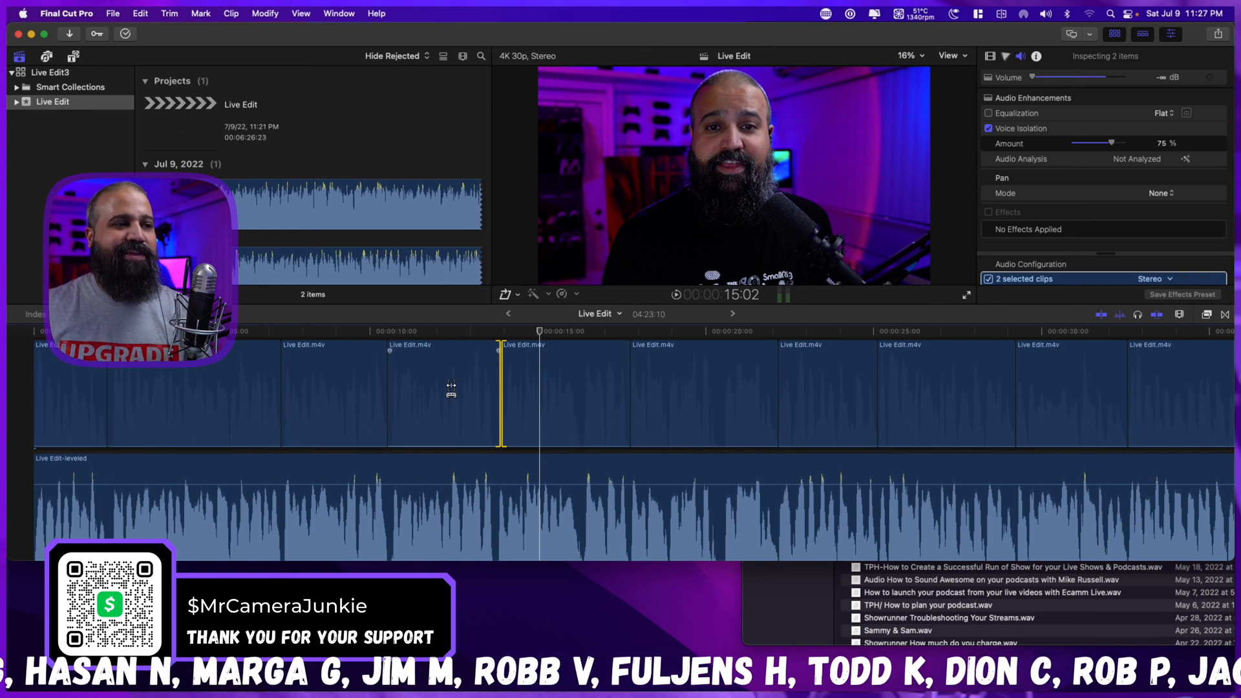
pyautogui.click(501, 386)
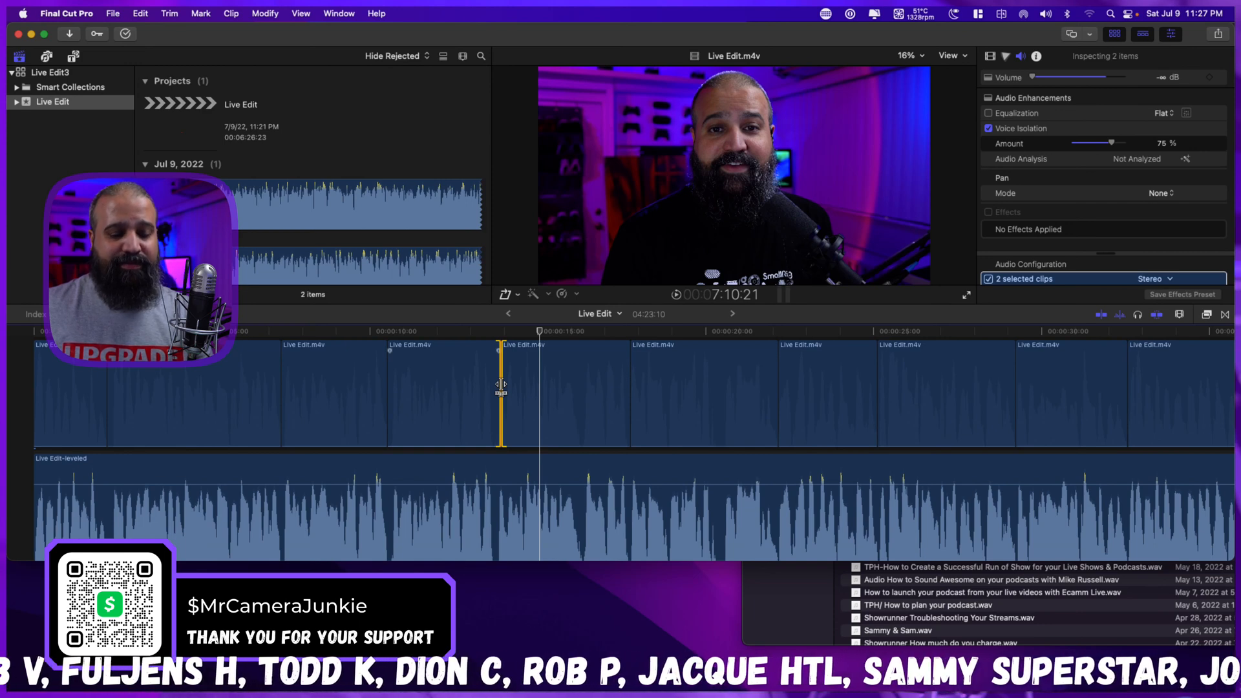
pyautogui.moveTo(501, 386); pyautogui.dragTo(495, 386)
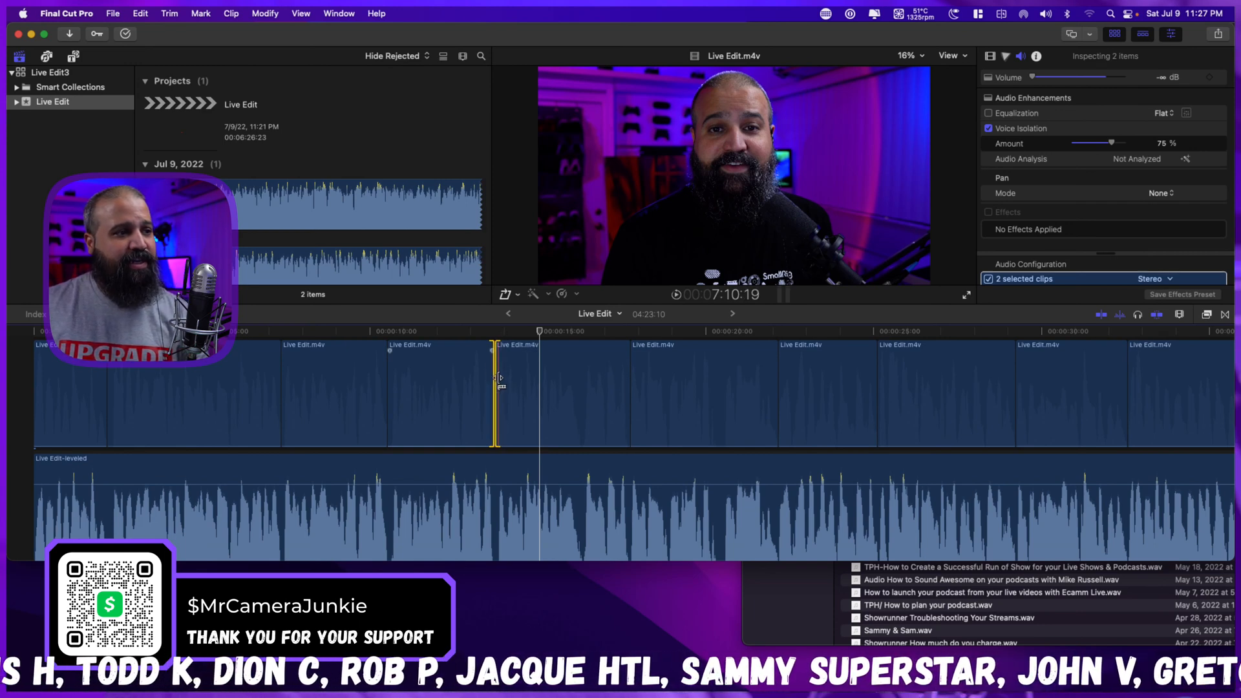
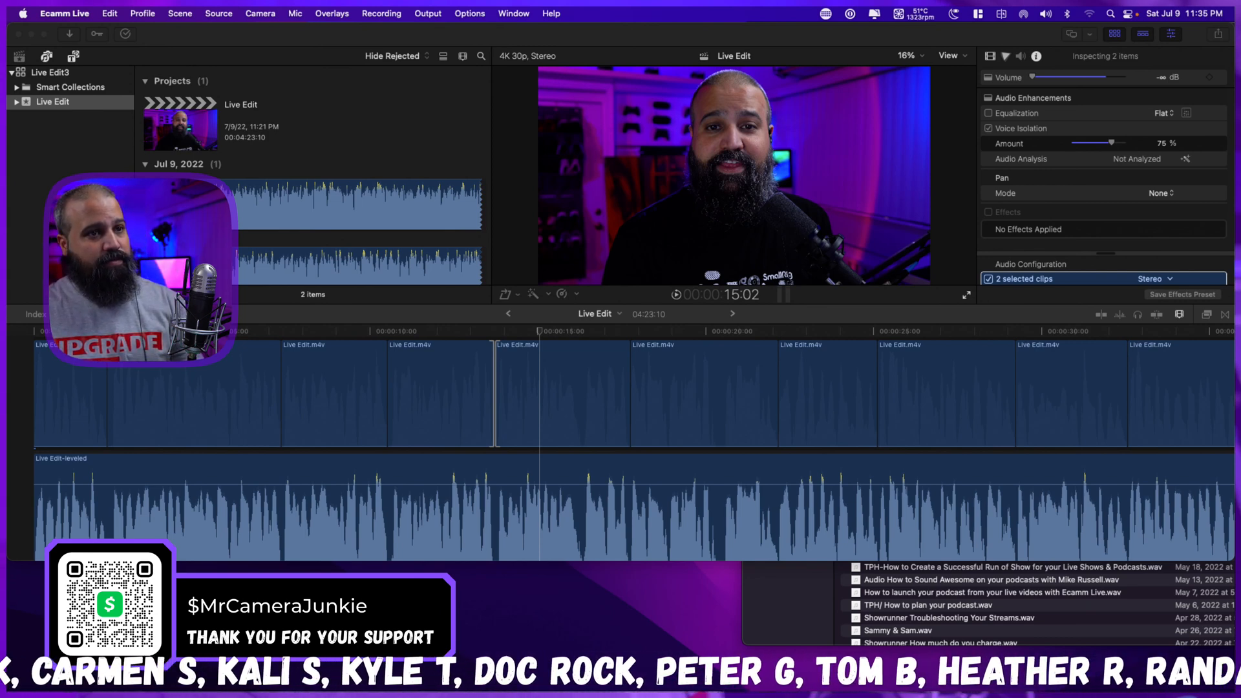
# Switch back to Final Cut Pro and fit the whole Live Edit project in the timeline.
pyautogui.press('super+Tab')
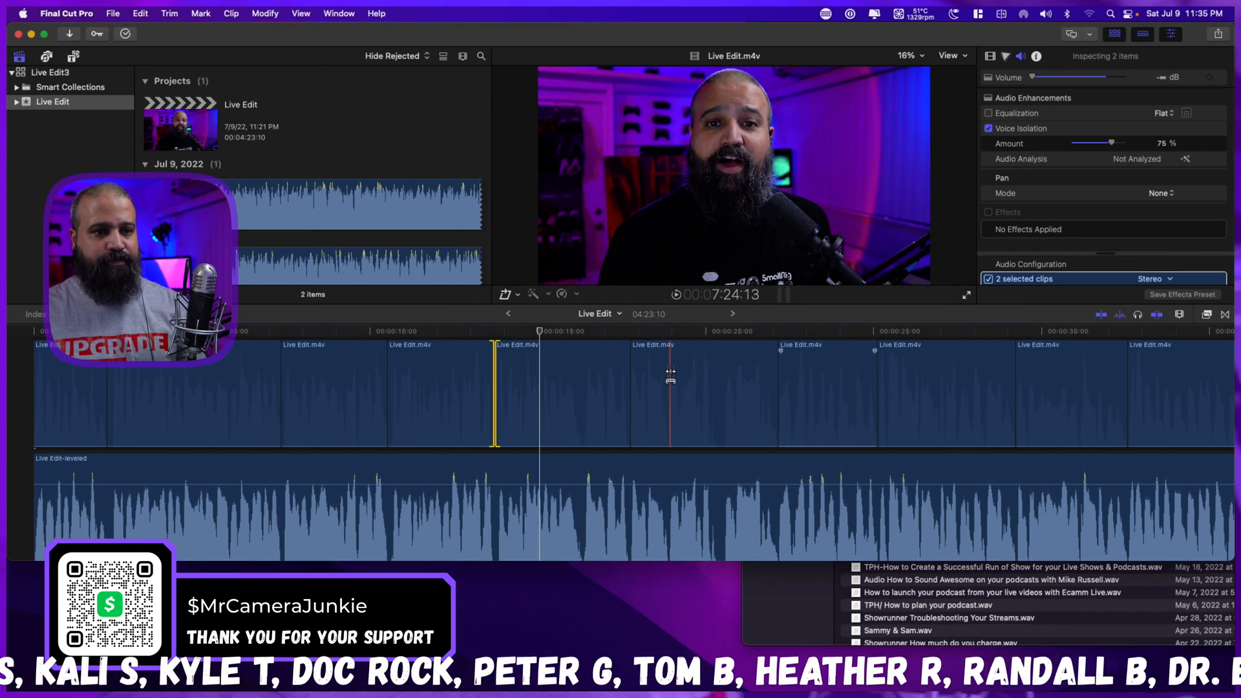
pyautogui.hotkey('shift', 'z')
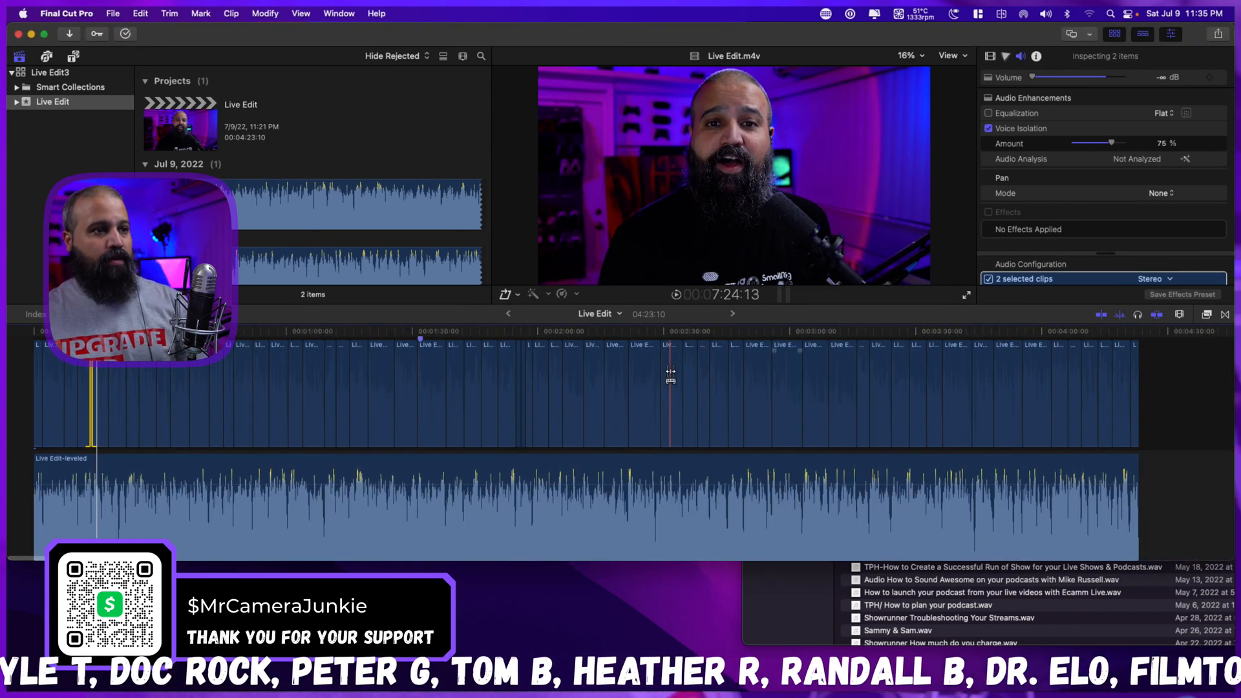
pyautogui.scroll(1, 421, 370)
pyautogui.scroll(1, 421, 368)
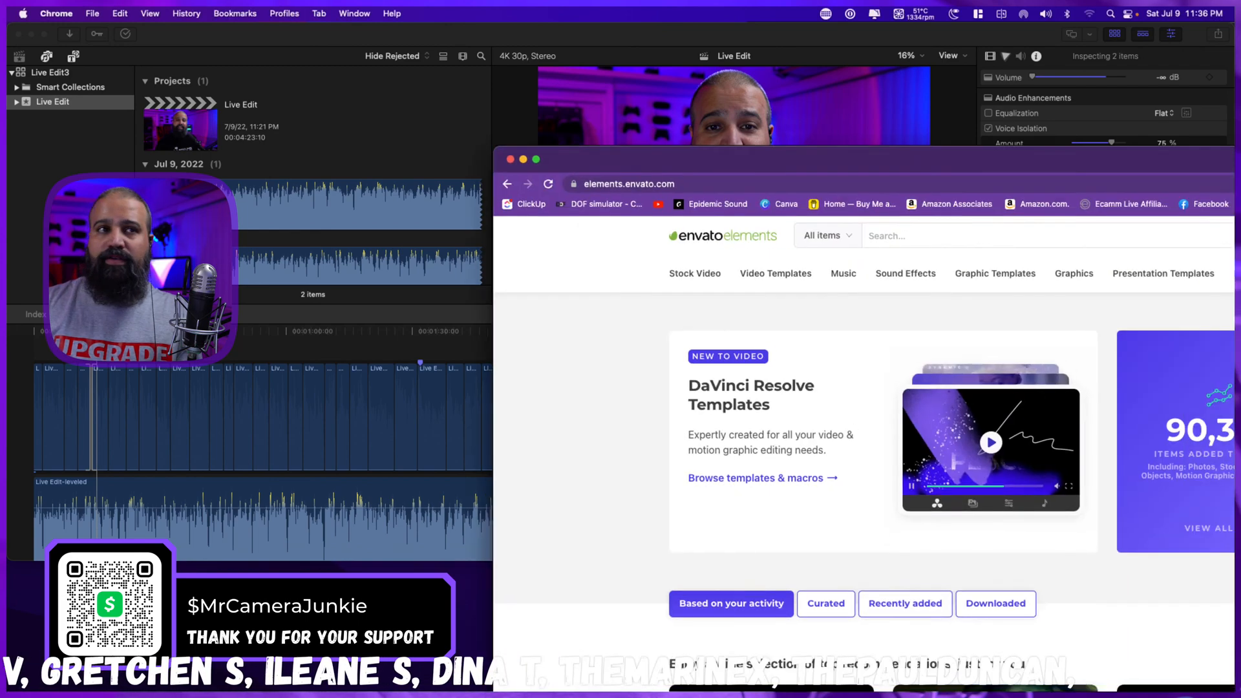
# Bring the Envato Elements browser window onto the screen and search its Stock Video category for "person using computer".
pyautogui.moveTo(1238, 155); pyautogui.dragTo(894, 40)
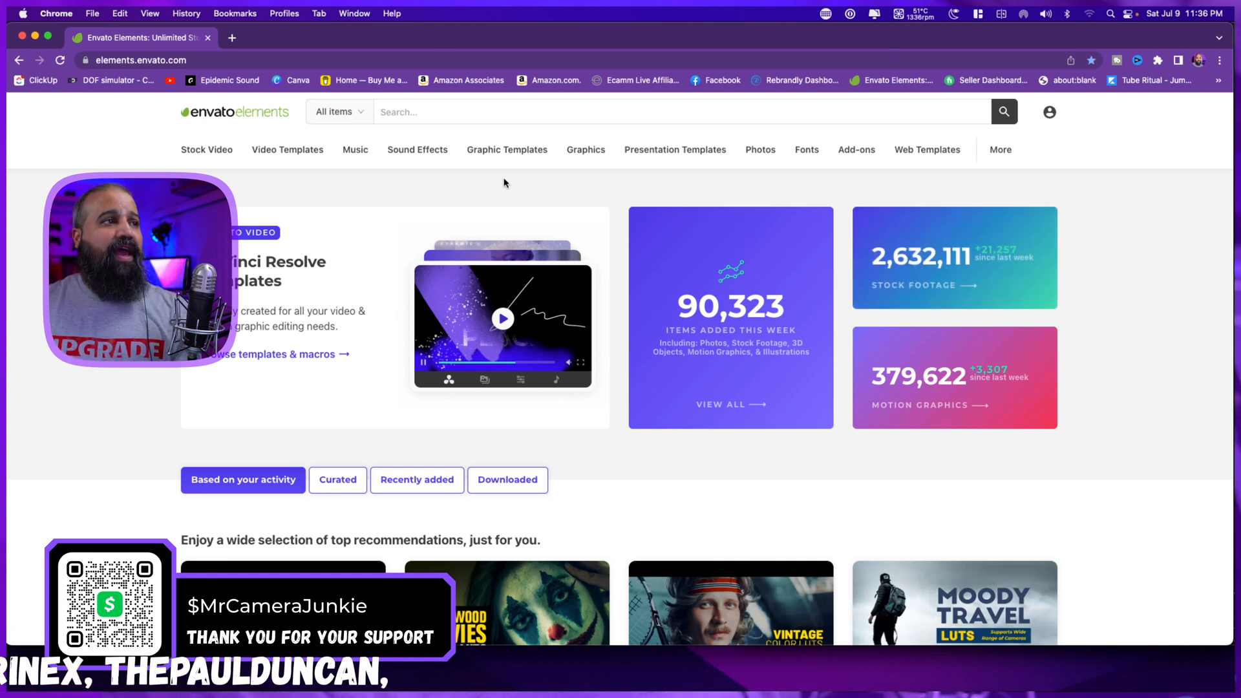
pyautogui.click(361, 115)
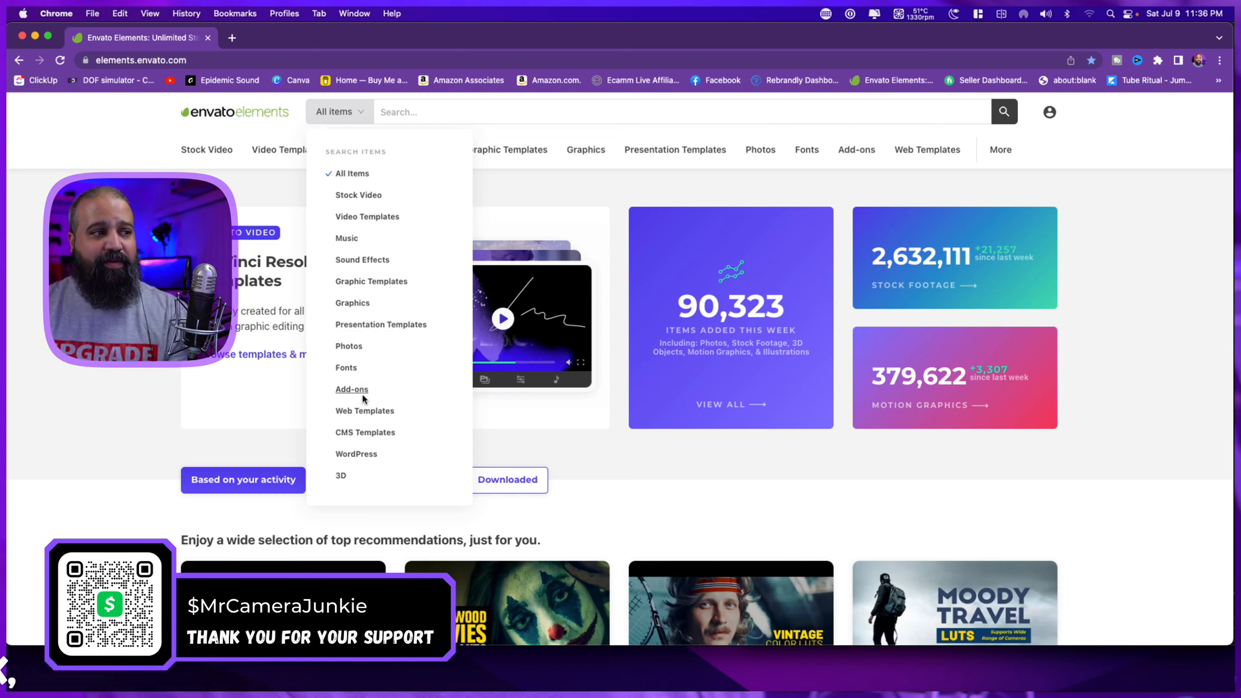
pyautogui.click(349, 196)
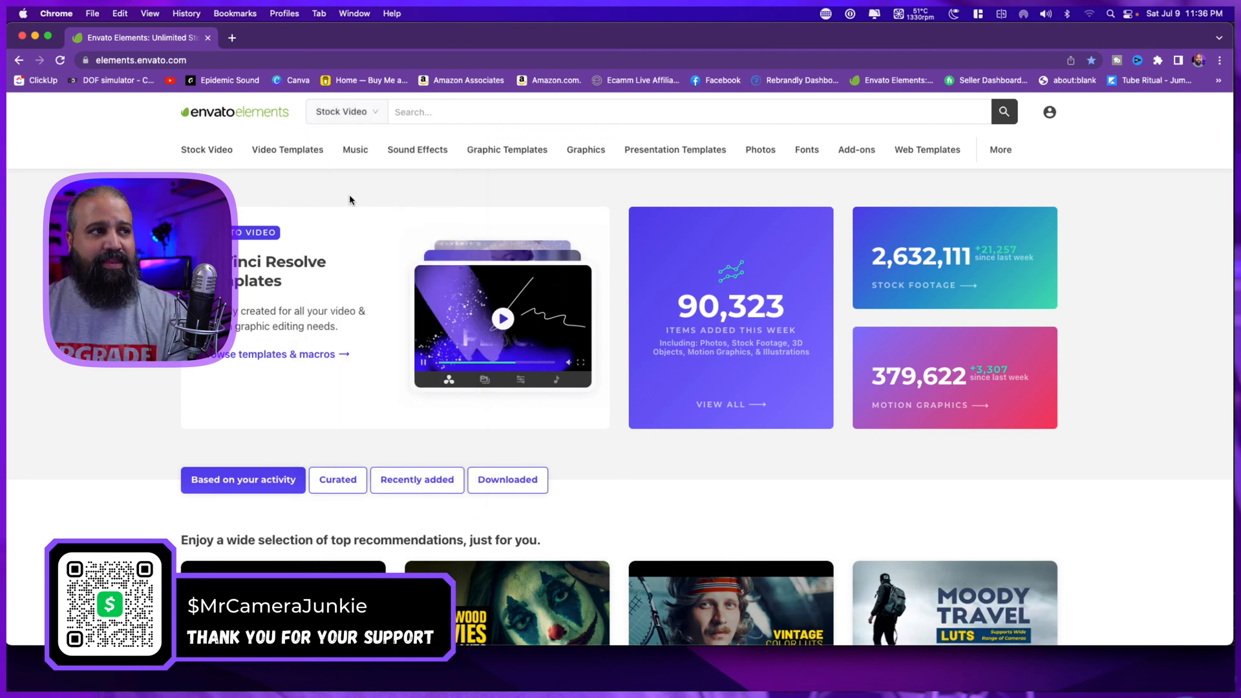
pyautogui.click(430, 113)
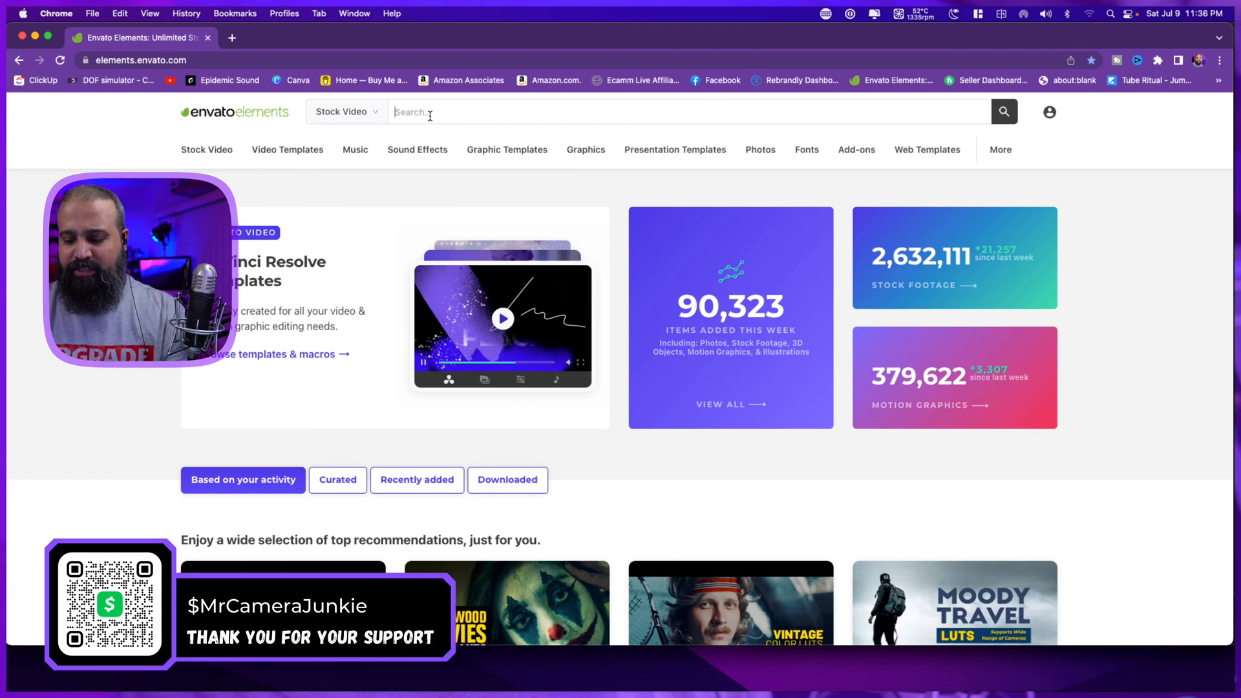
pyautogui.write('Pe')
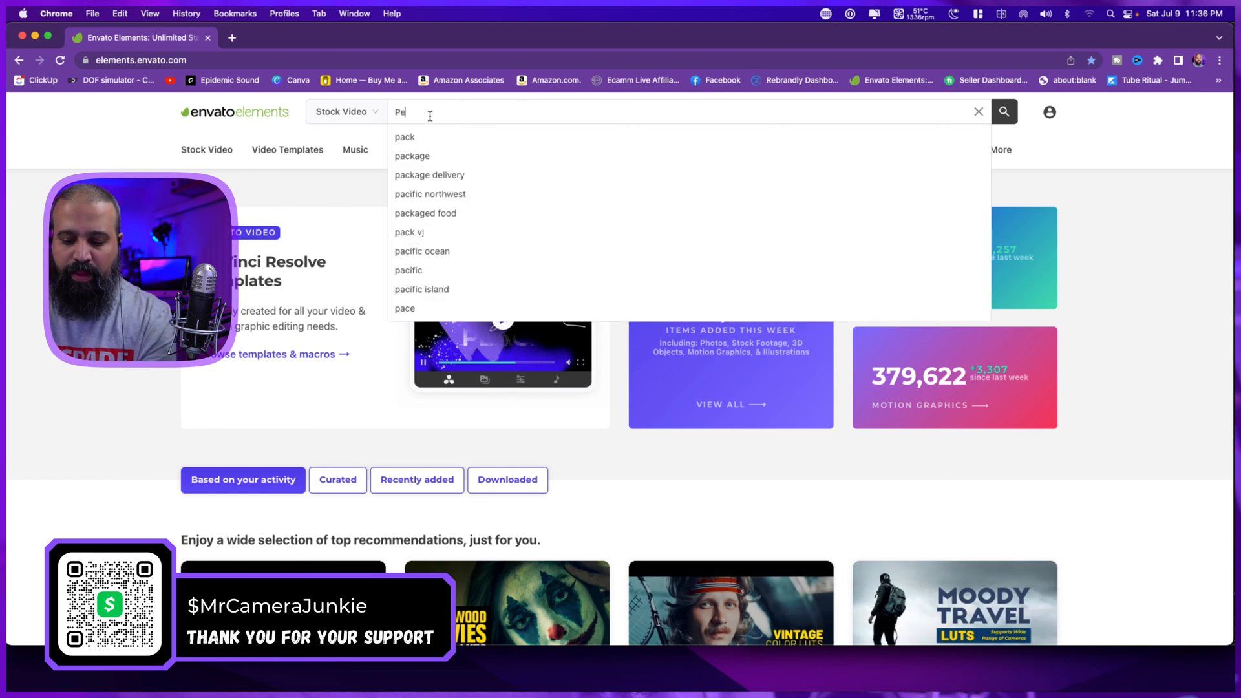
pyautogui.write('rson us')
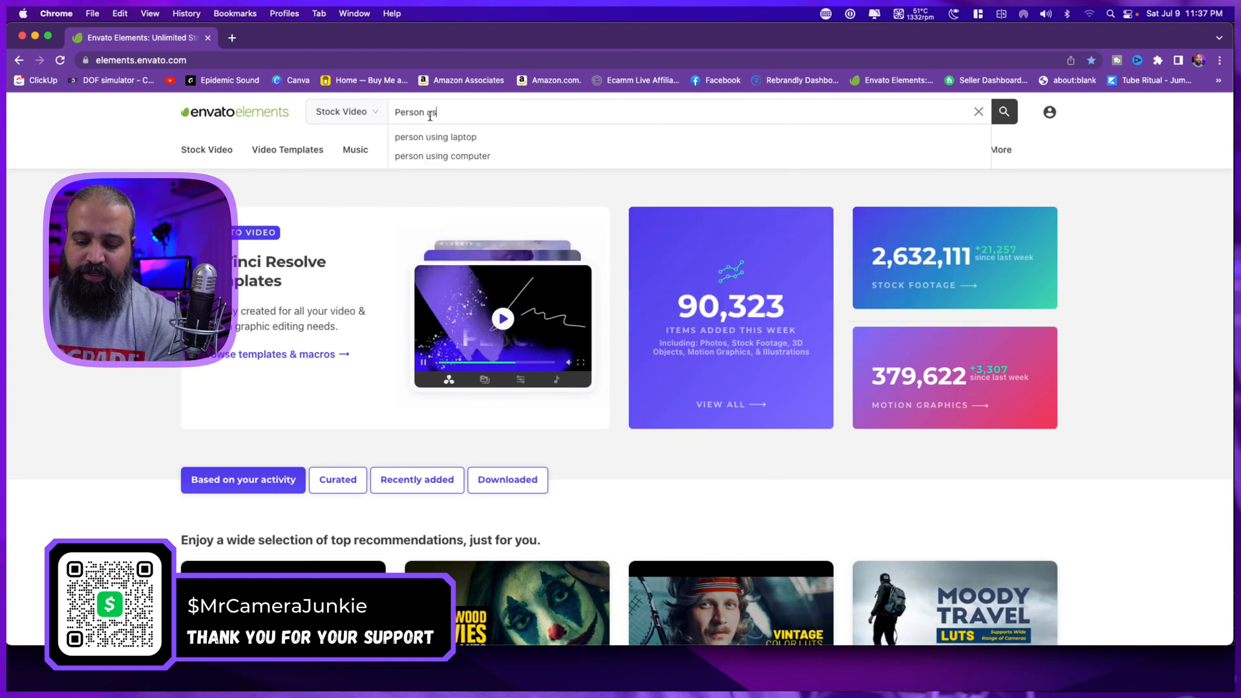
pyautogui.write('ing computer')
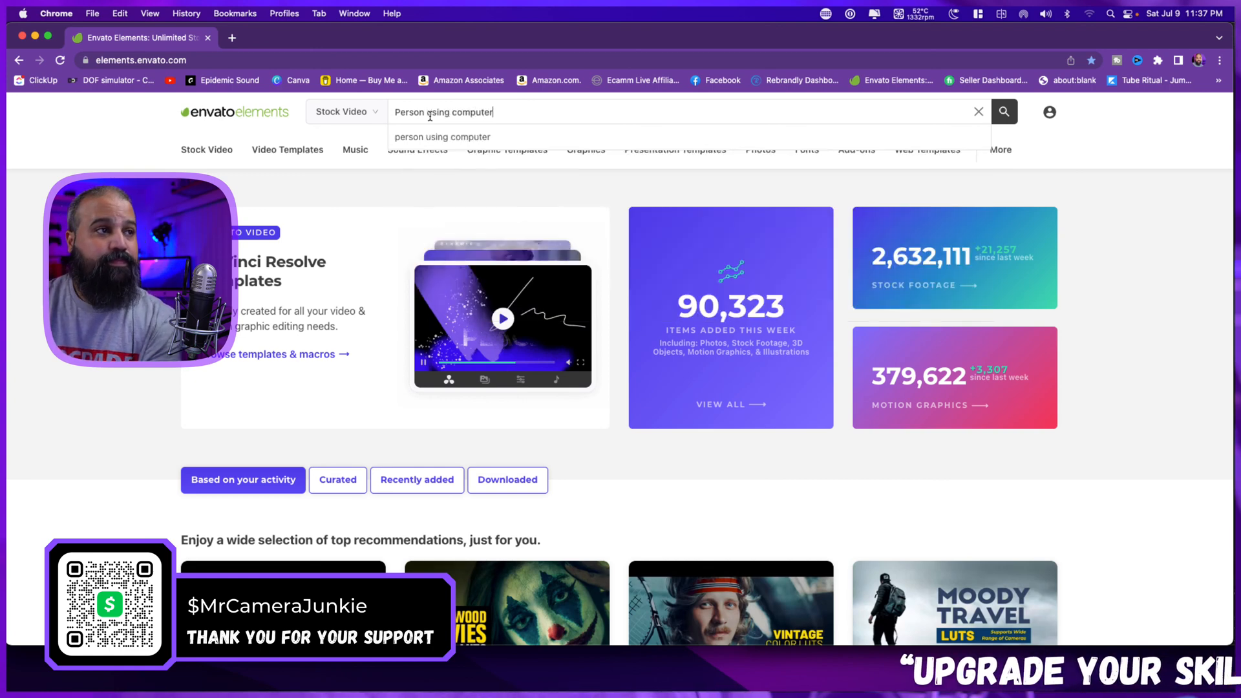
pyautogui.press('Return')
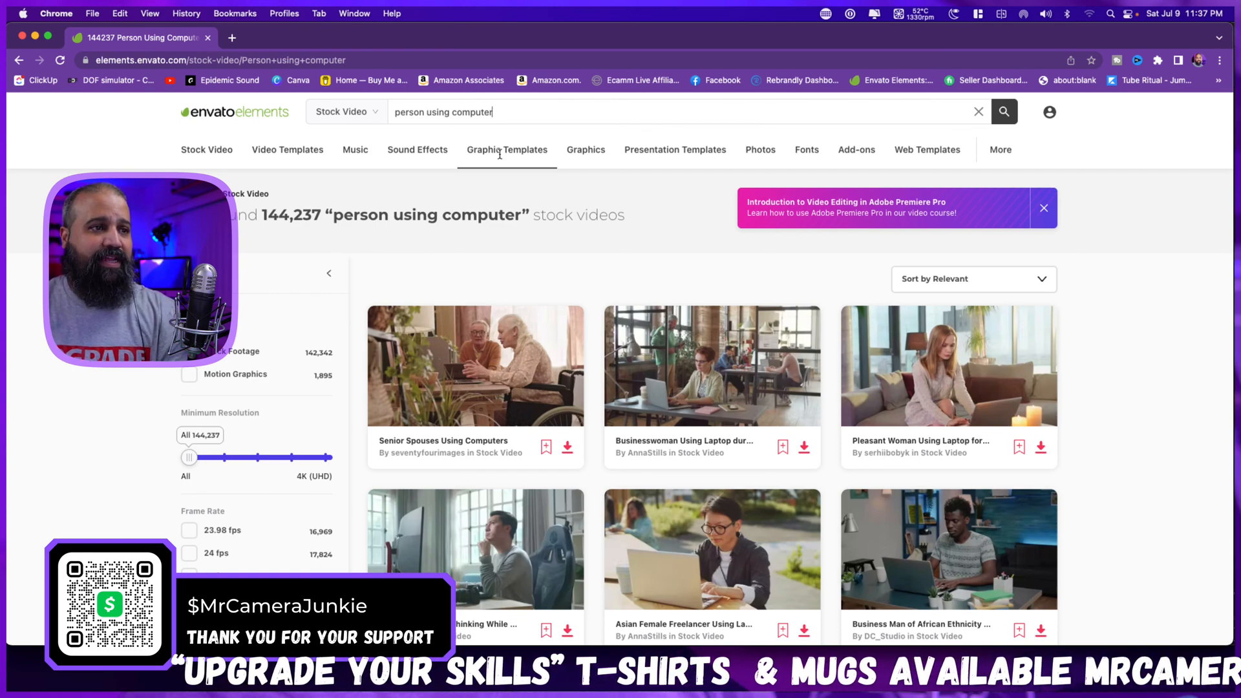
# Download the "Asian Female Freelancer Using Laptop in Park" stock video without a license.
pyautogui.scroll(-5, 715, 388)
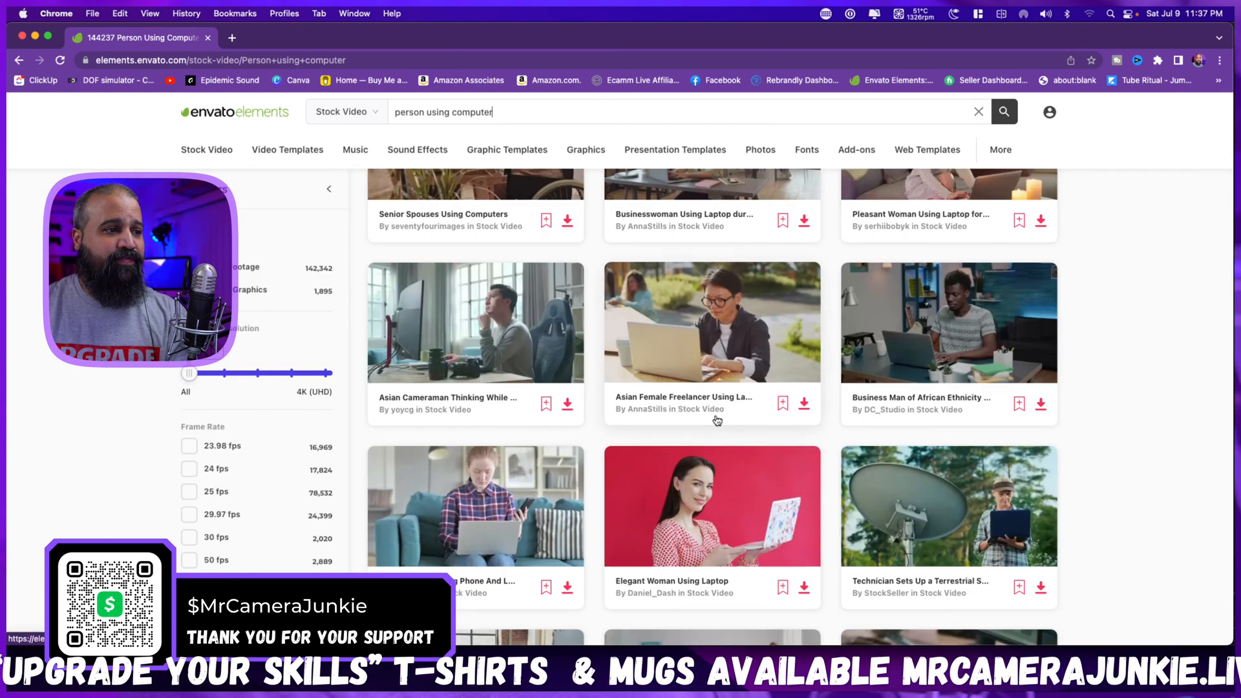
pyautogui.moveTo(726, 335)
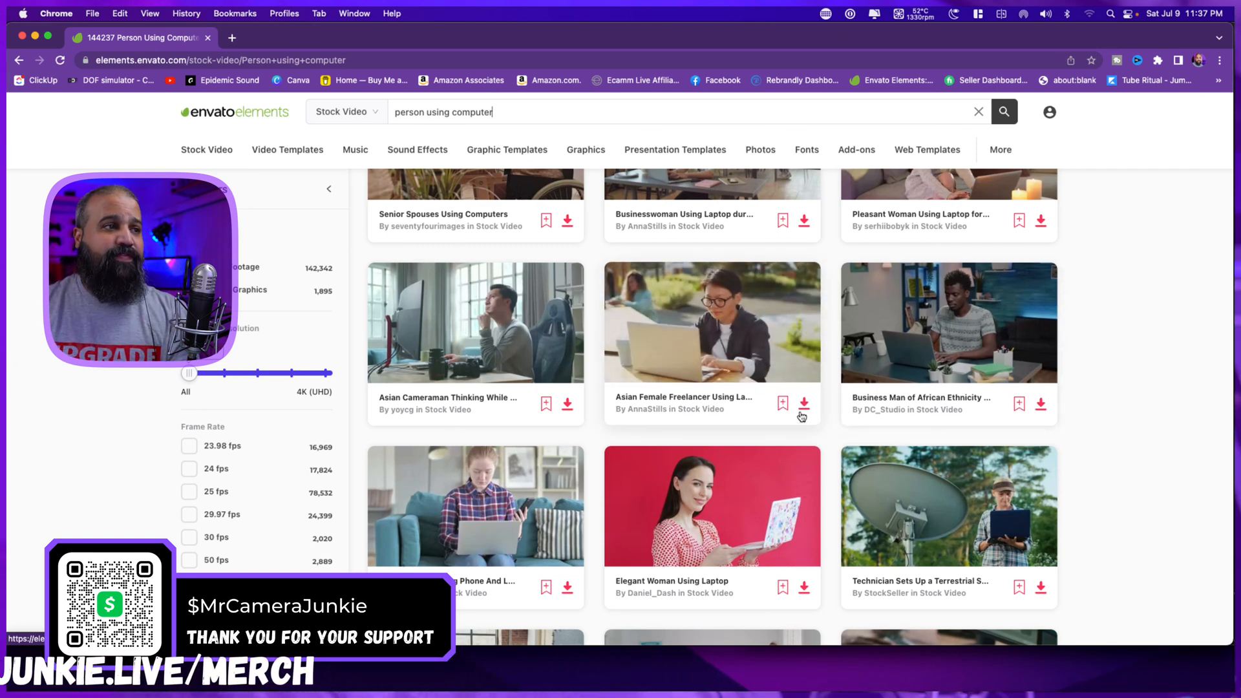
pyautogui.moveTo(485, 330)
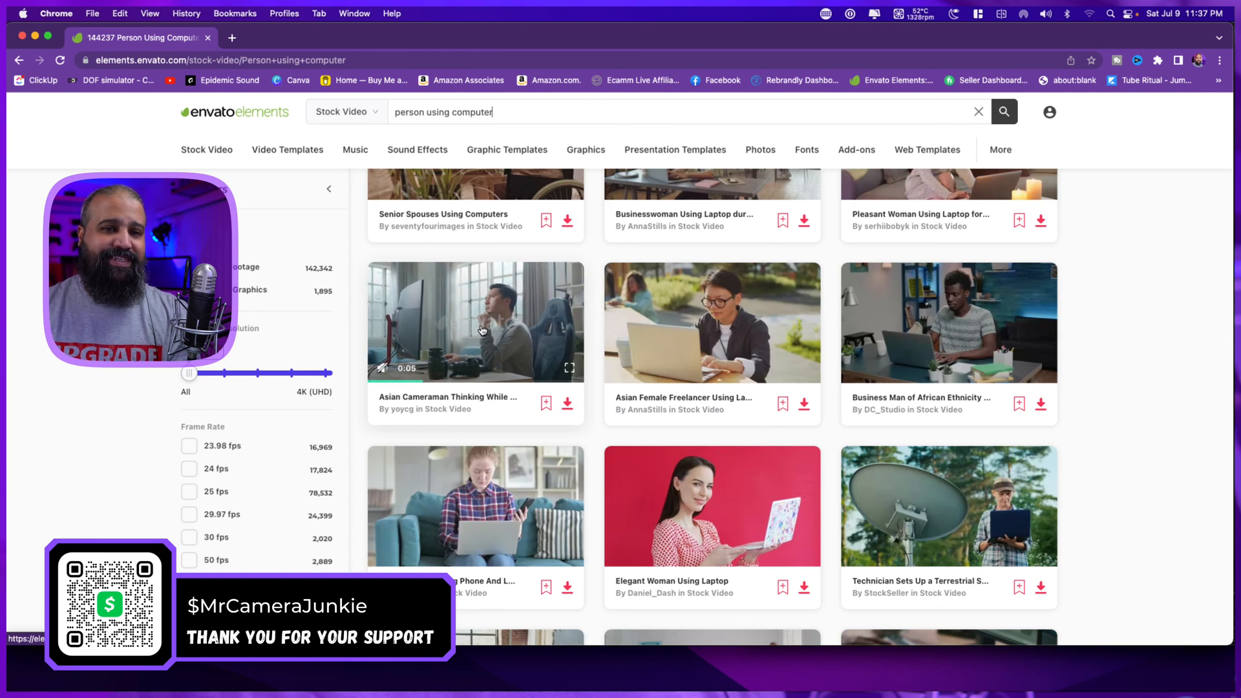
pyautogui.click(804, 407)
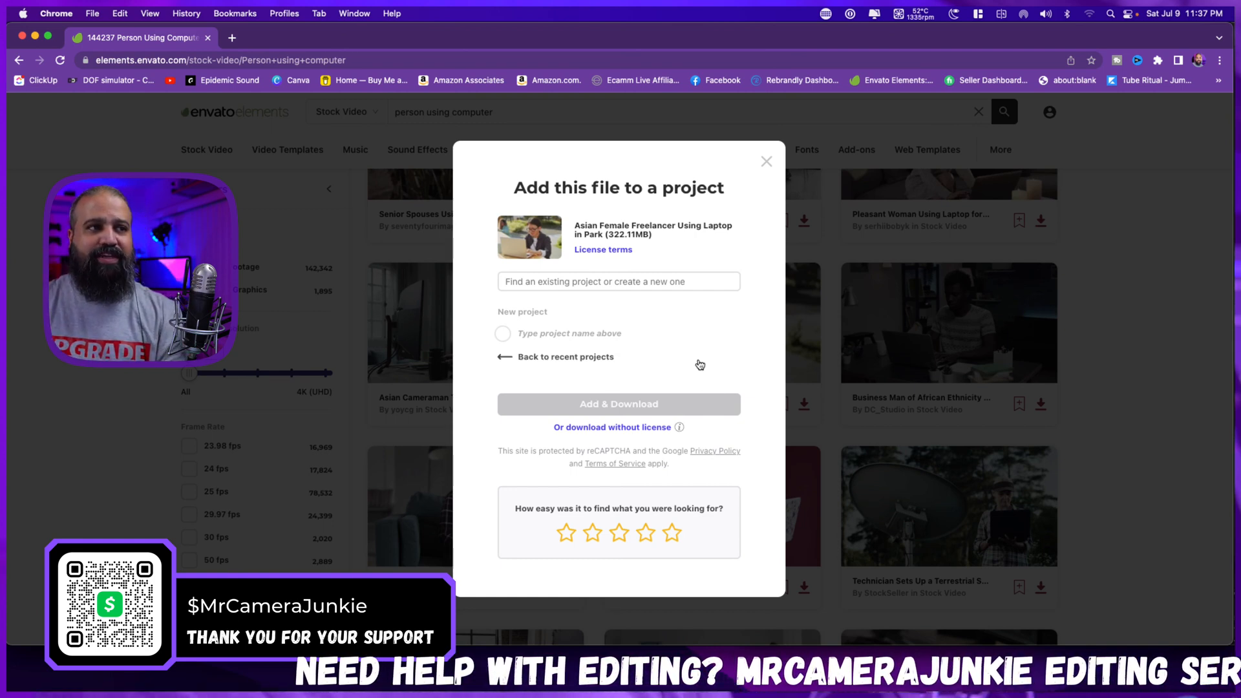
pyautogui.click(647, 427)
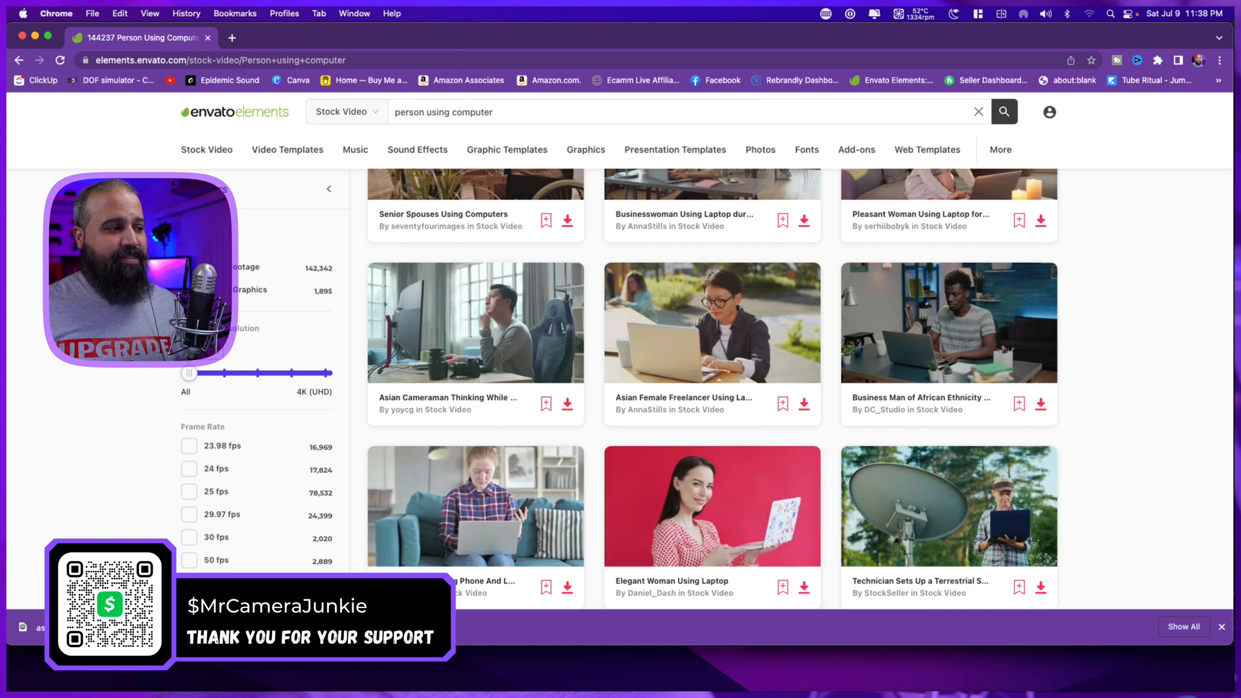
# Open the downloaded stock clip in QuickTime Player and minimize the browser window.
pyautogui.click(143, 627)
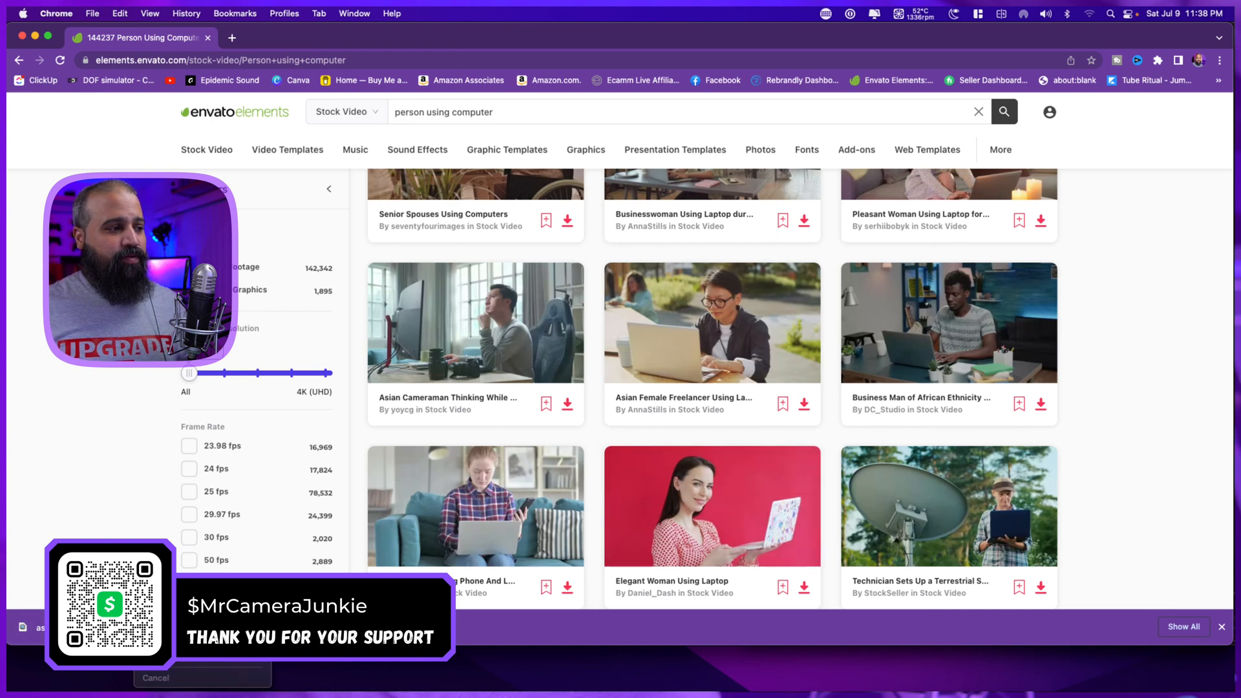
pyautogui.click(155, 620)
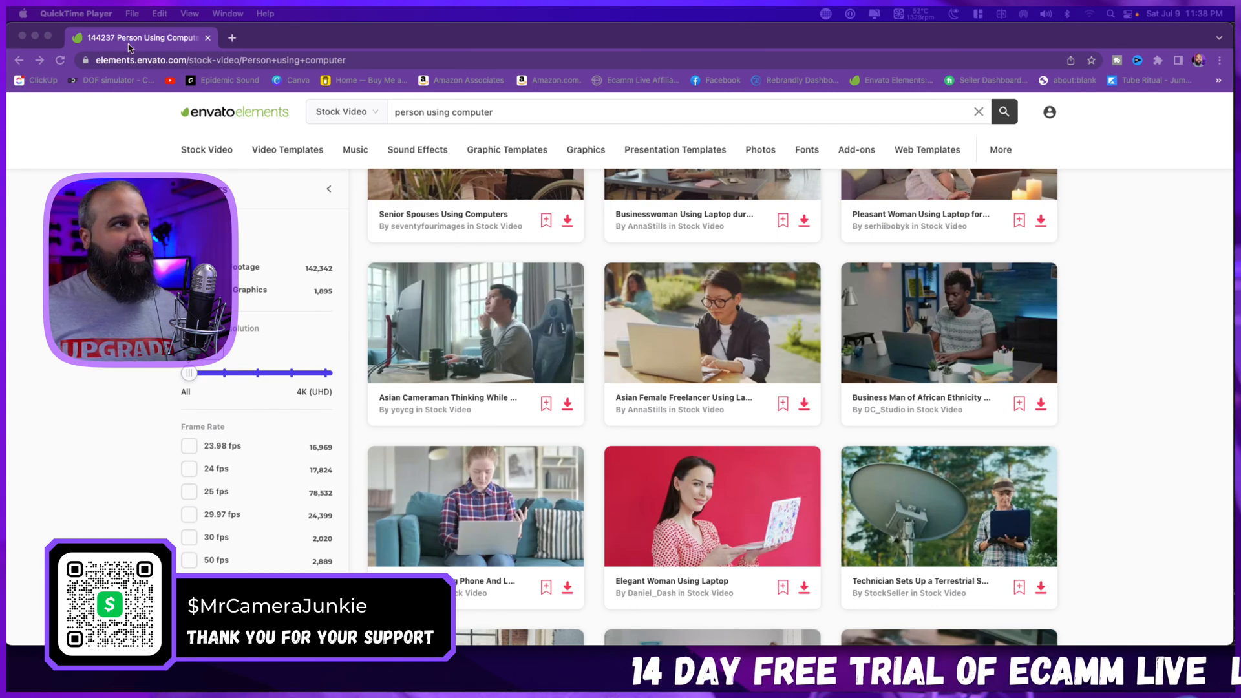
pyautogui.click(35, 37)
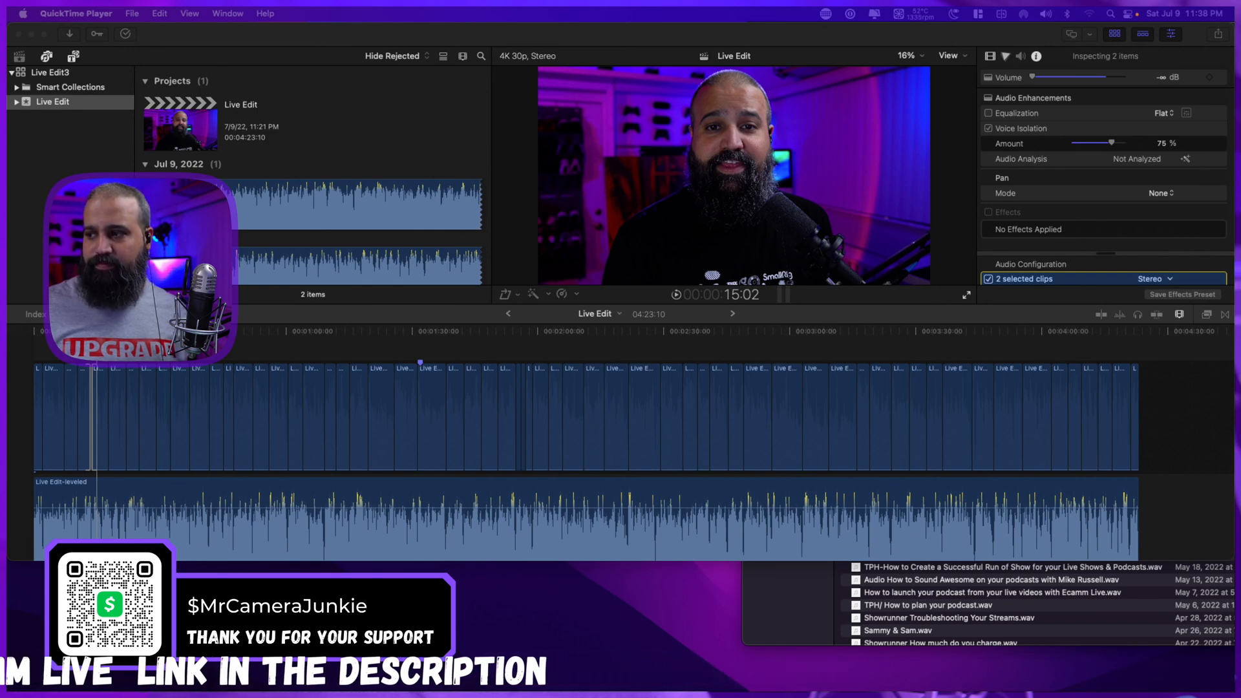
# Add the downloaded freelancer clip above the main video in Final Cut Pro, starting at about 1:26 over the timeline marker.
pyautogui.moveTo(1233, 512); pyautogui.dragTo(244, 331)
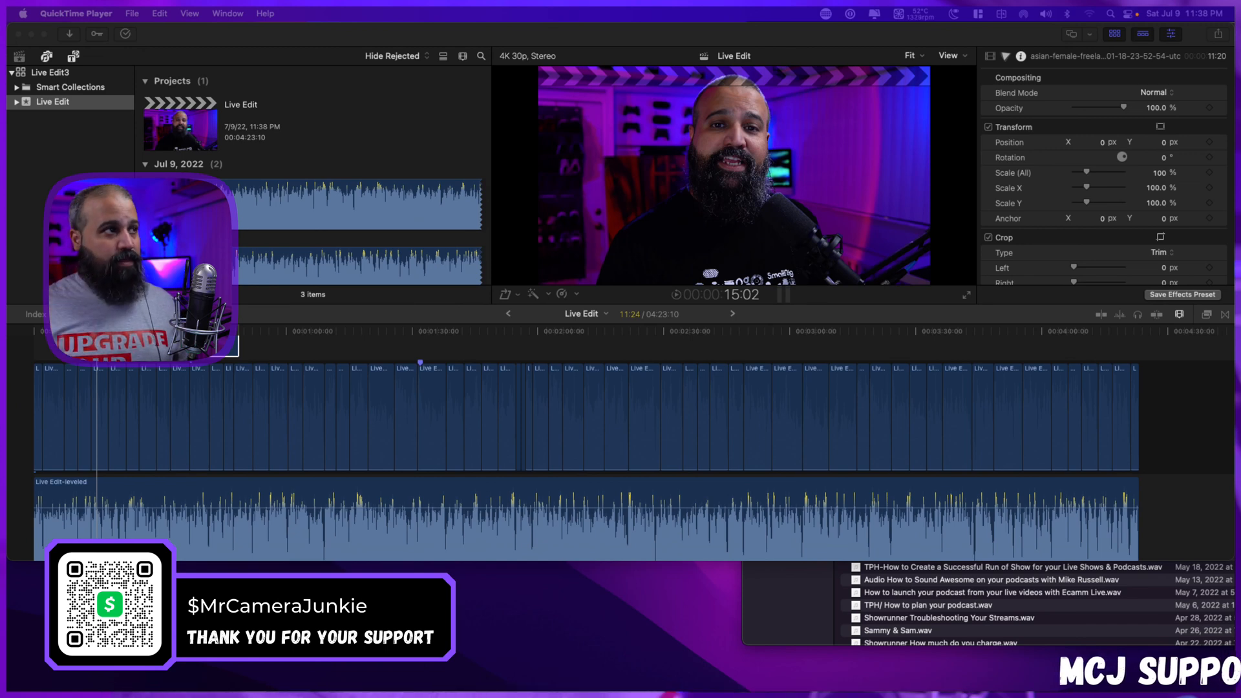
pyautogui.scroll(5, 174, 383)
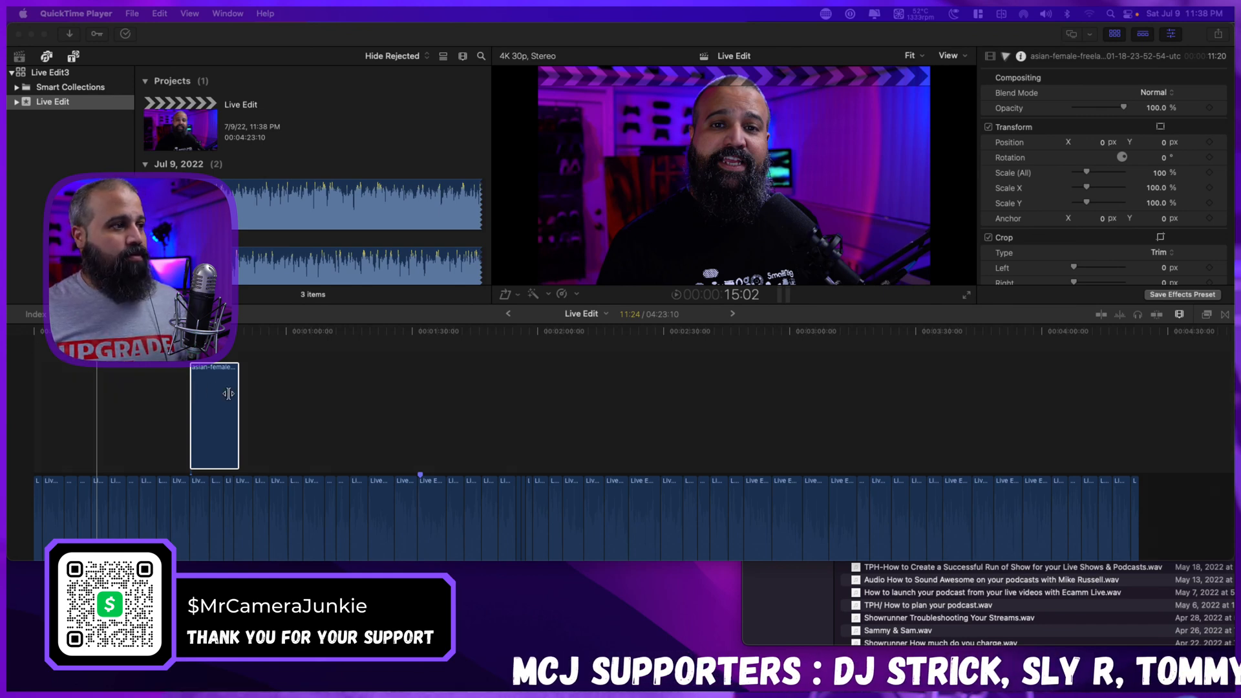
pyautogui.click(374, 384)
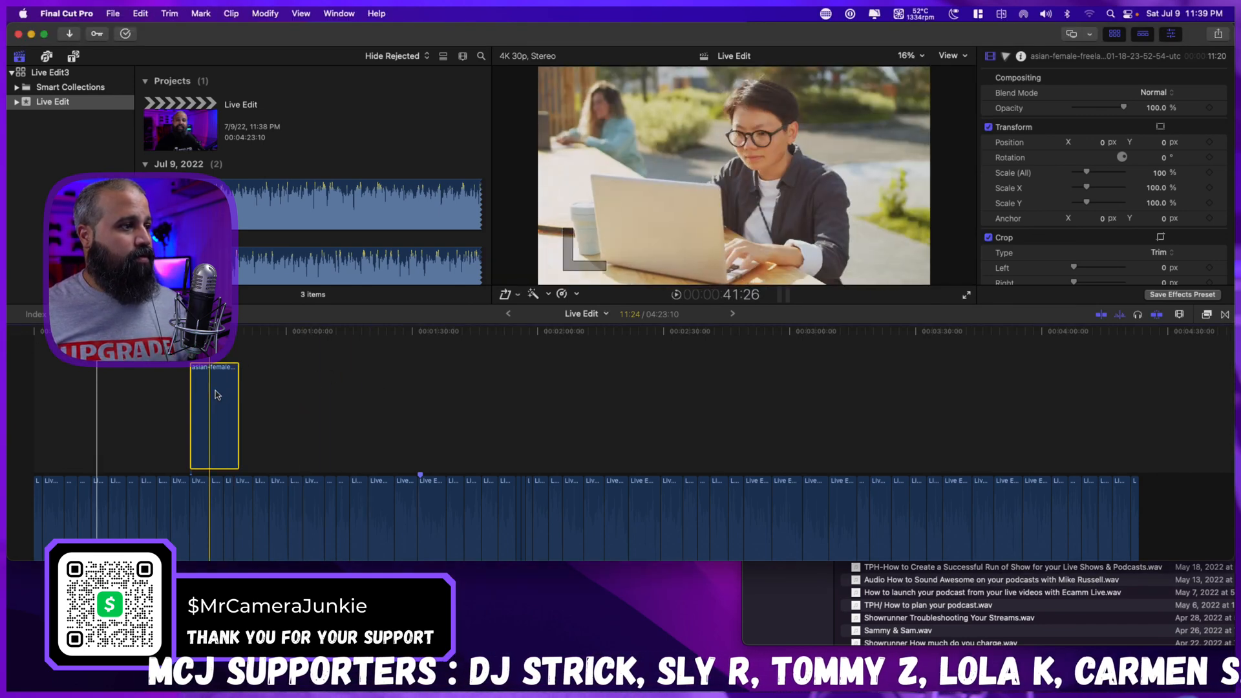
pyautogui.moveTo(229, 375); pyautogui.dragTo(419, 382)
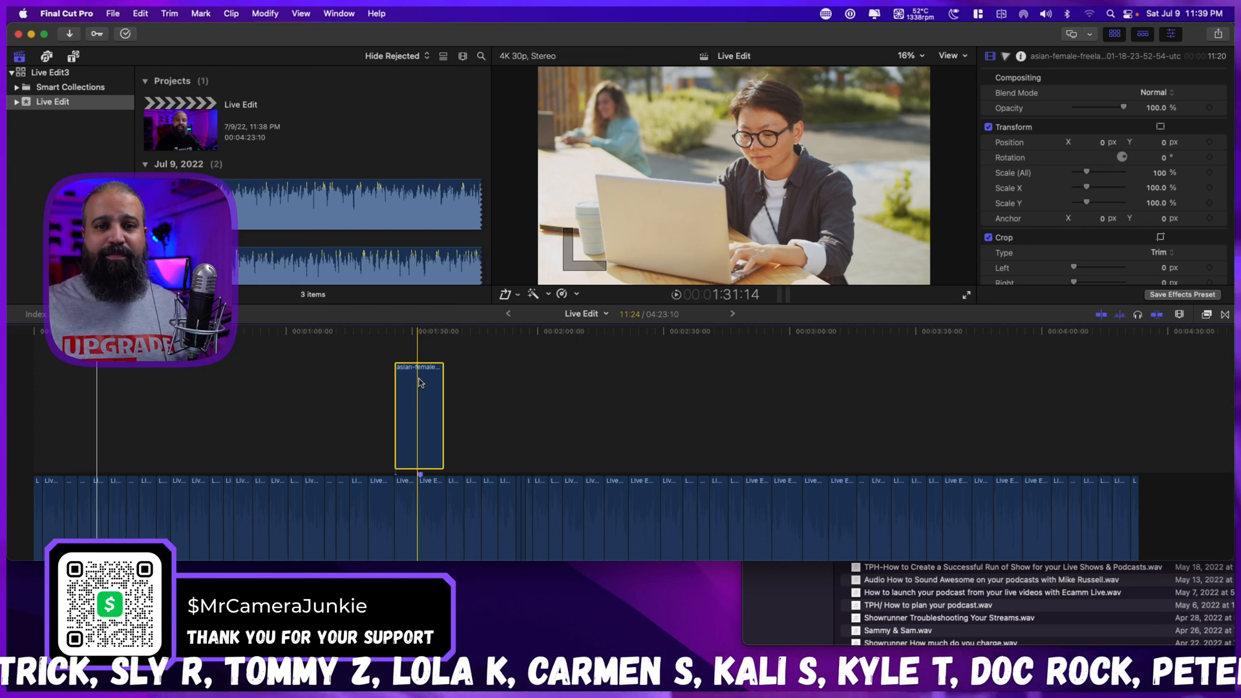
# Trim the start and end of the connected freelancer clip to a duration of 7:13, turning snapping off for the end trim.
pyautogui.click(369, 388)
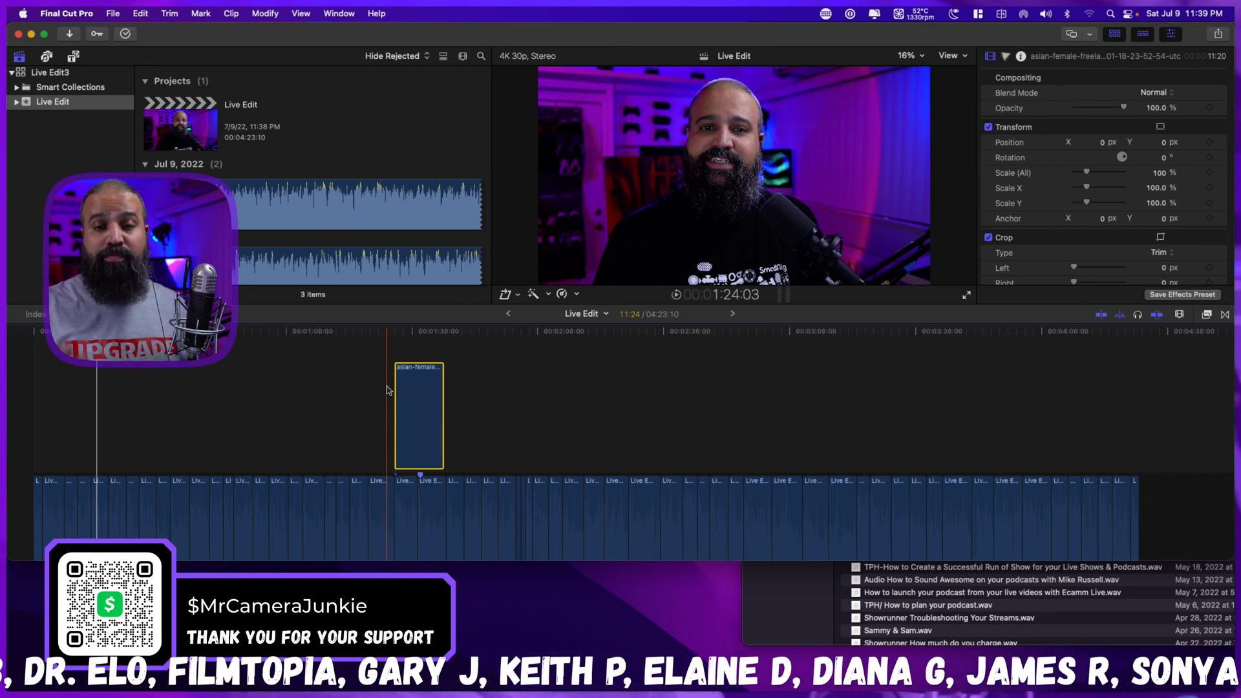
pyautogui.press('space')
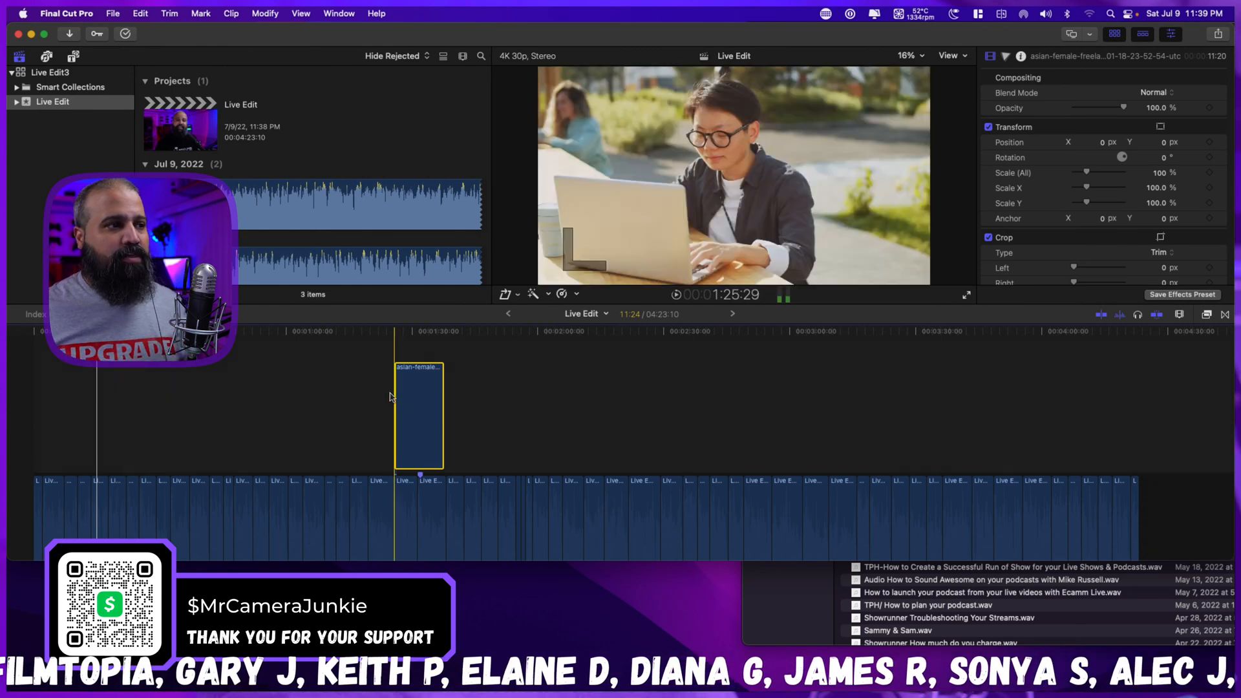
pyautogui.moveTo(396, 402); pyautogui.dragTo(404, 402)
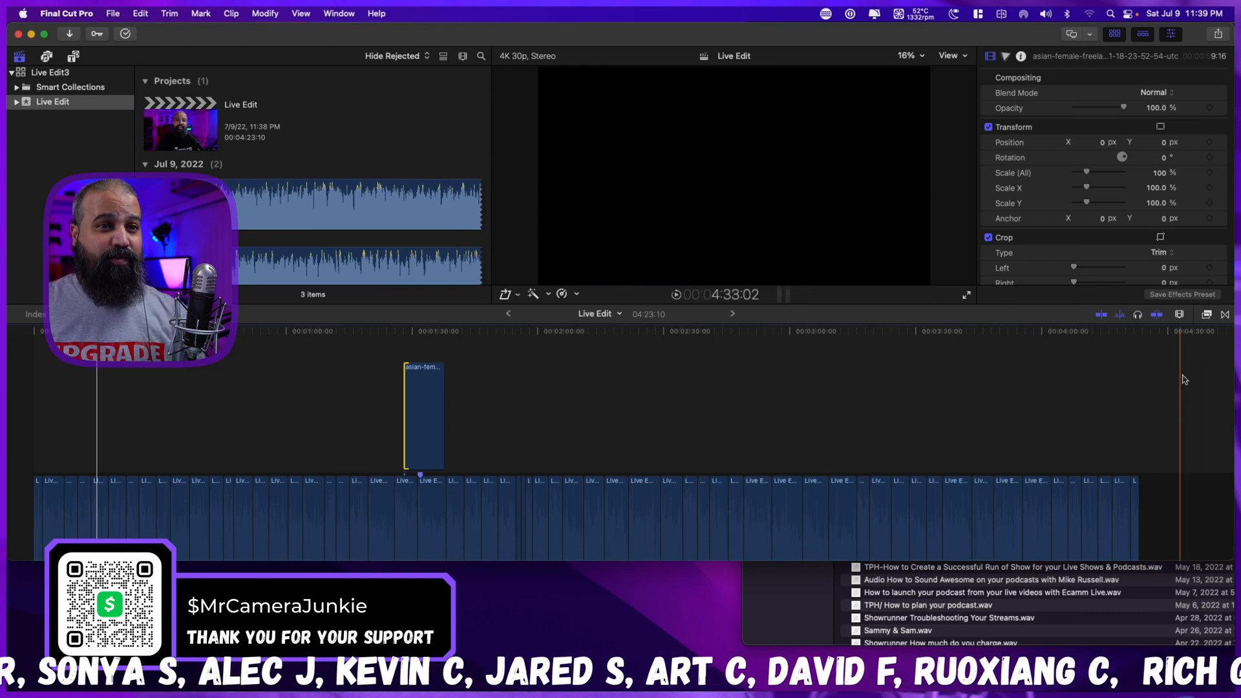
pyautogui.click(1157, 315)
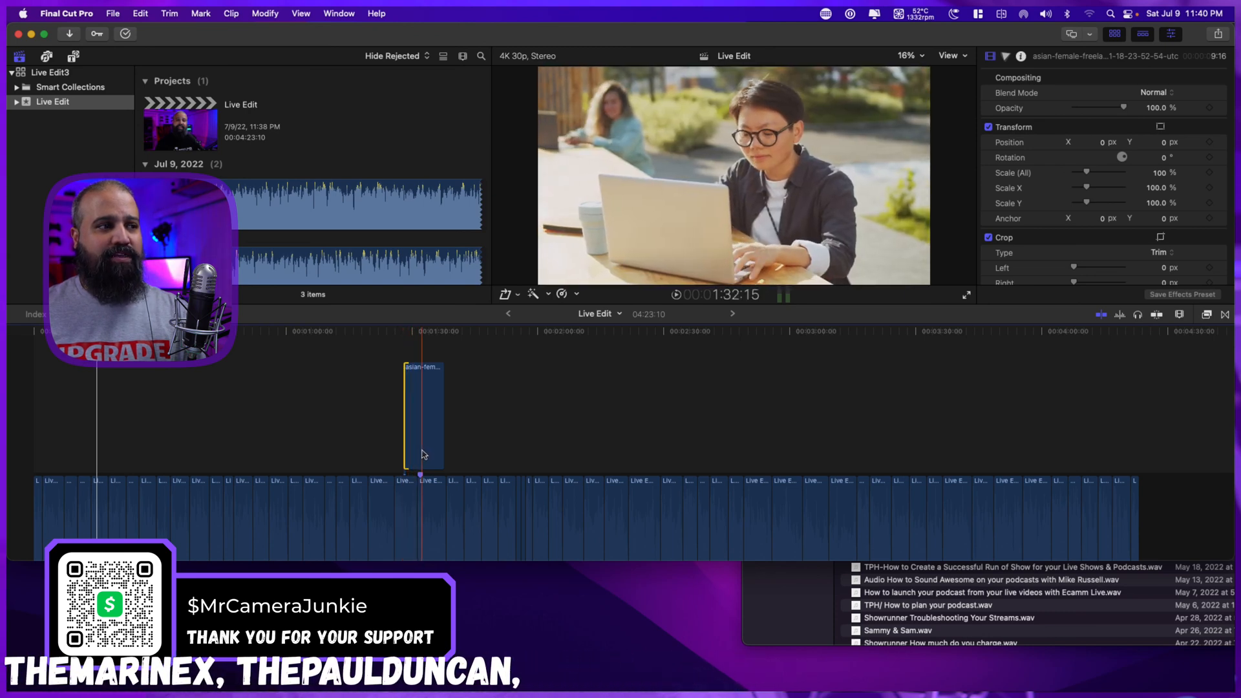
pyautogui.moveTo(444, 452); pyautogui.dragTo(434, 450)
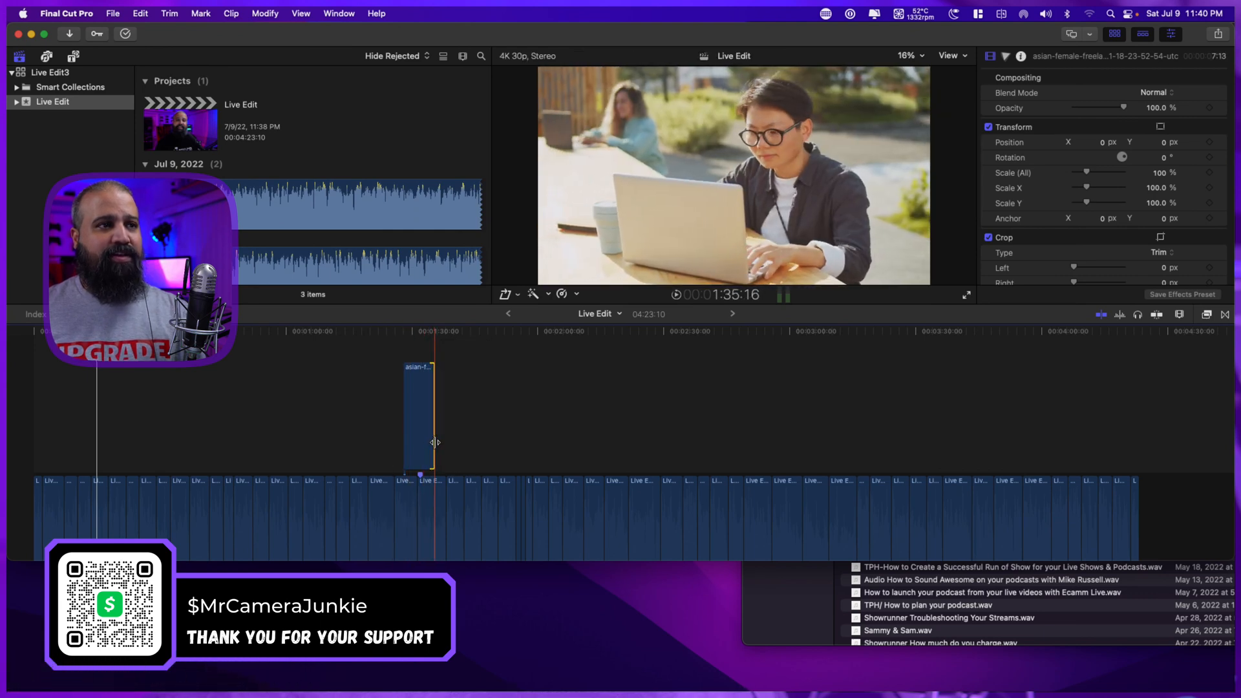
# Slip the footage within the connected freelancer clip using the Trim tool and play across it.
pyautogui.click(420, 413)
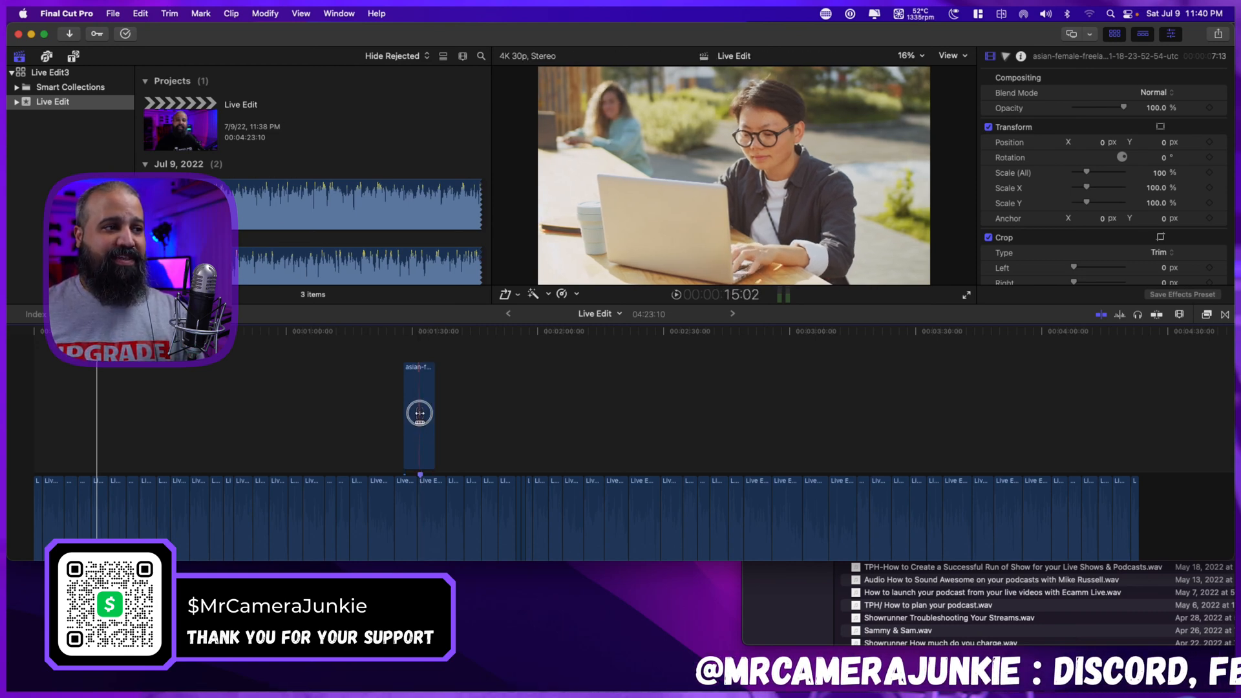
pyautogui.moveTo(419, 413); pyautogui.dragTo(410, 410)
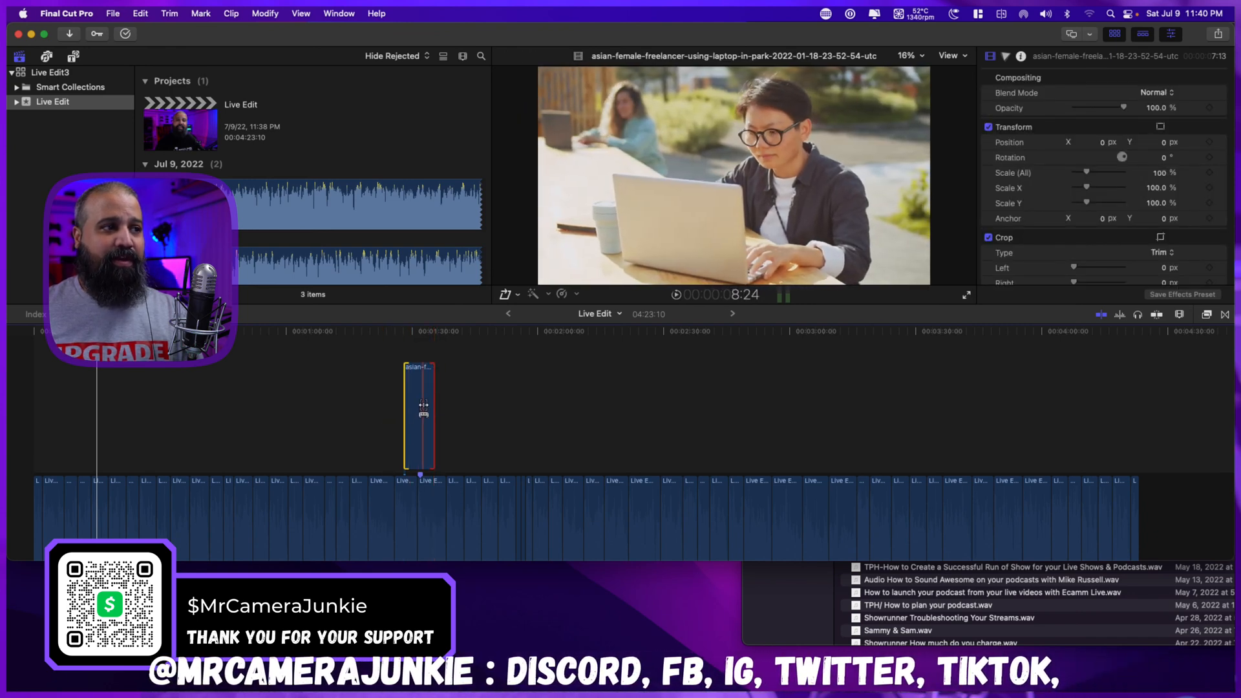
pyautogui.moveTo(420, 427); pyautogui.dragTo(424, 428)
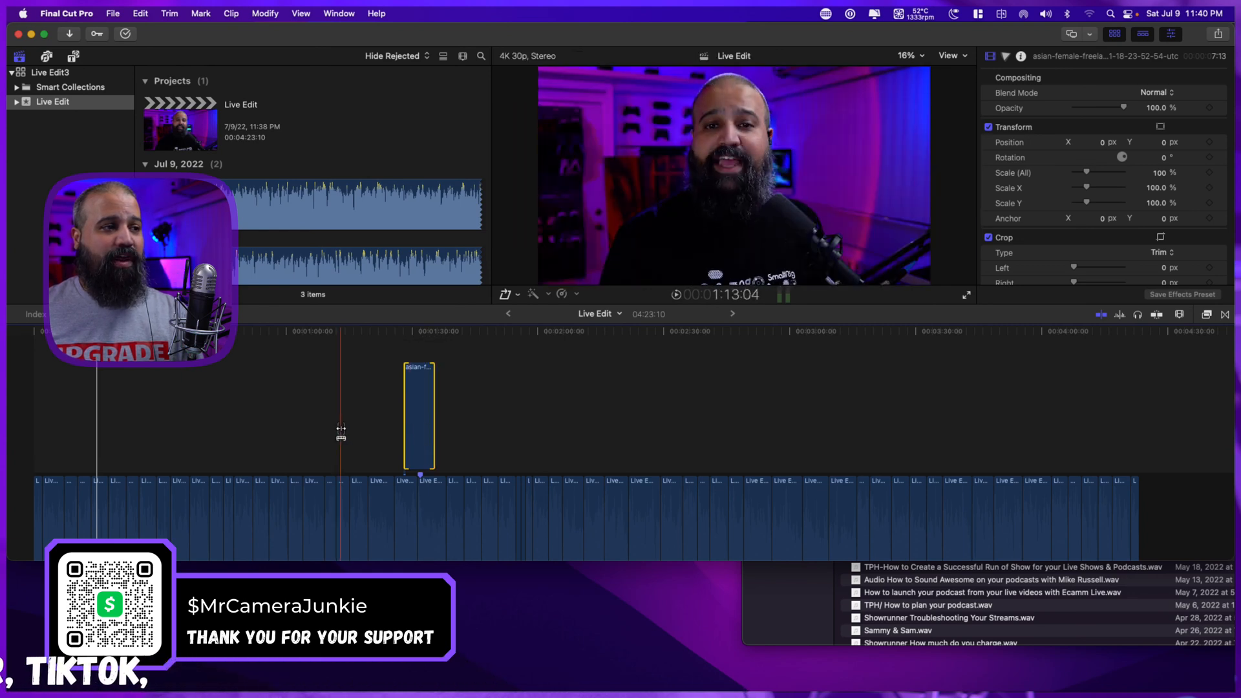
pyautogui.click(393, 416)
pyautogui.press('space')
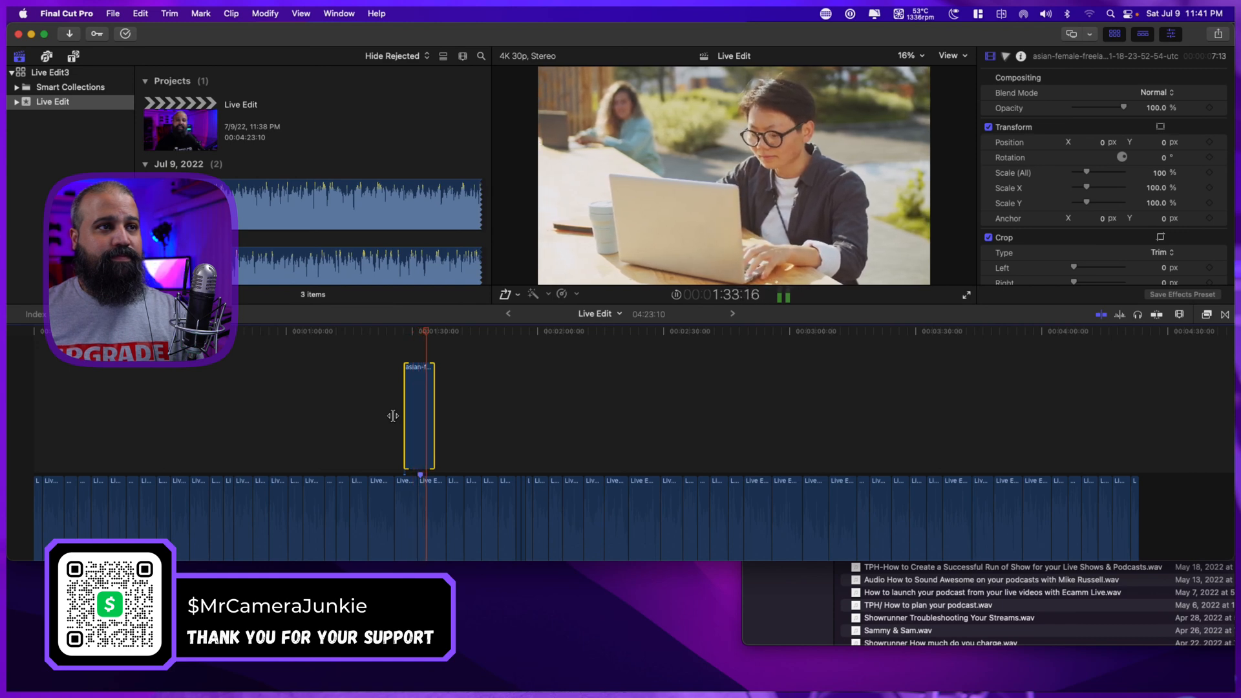
pyautogui.press('space')
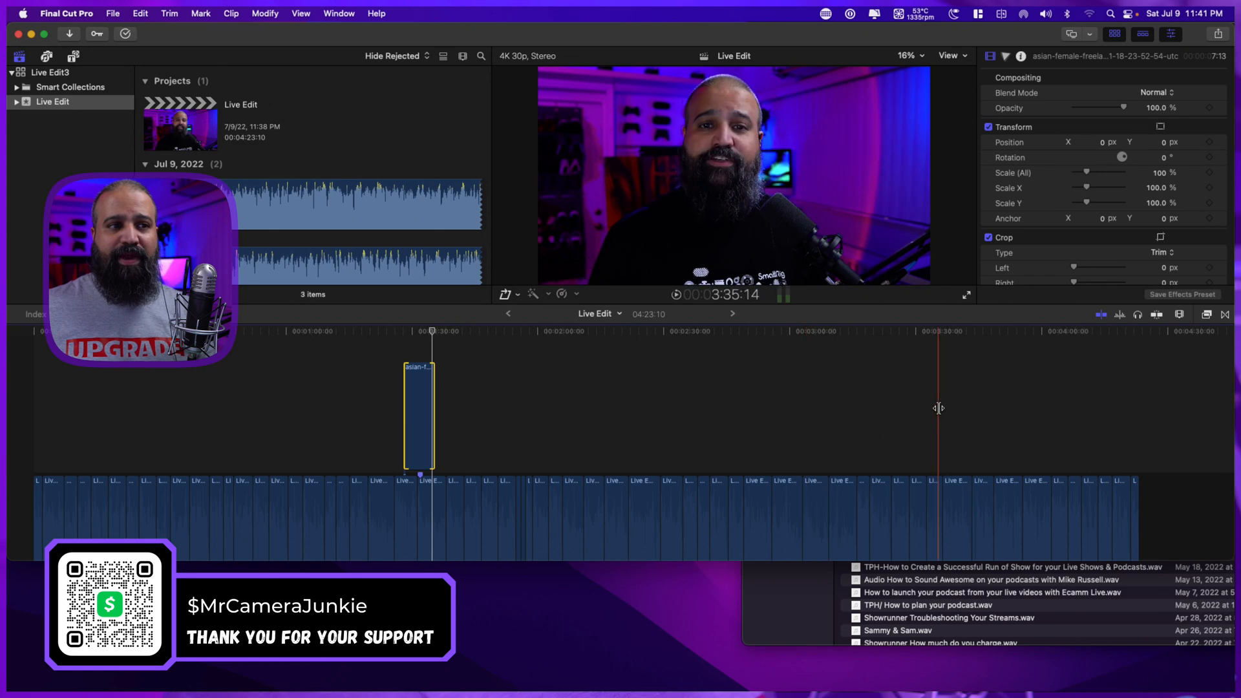
# Show the Transitions browser and switch from it to the Effects browser.
pyautogui.click(1225, 315)
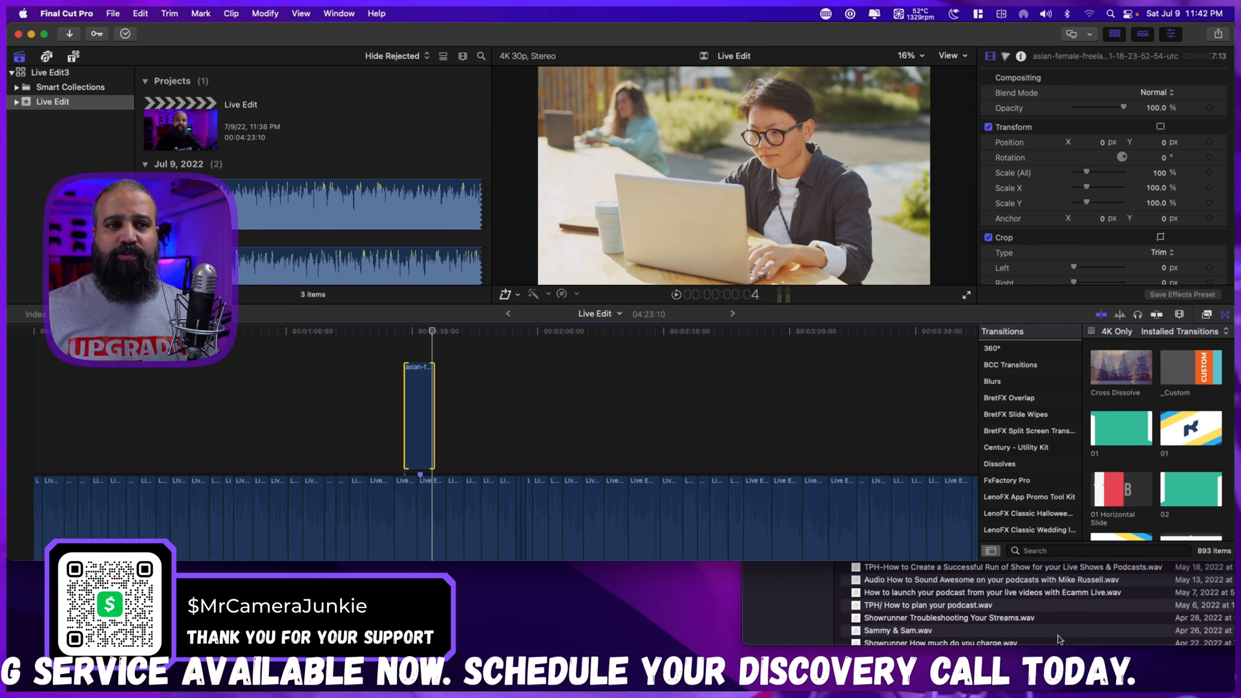
pyautogui.click(1208, 315)
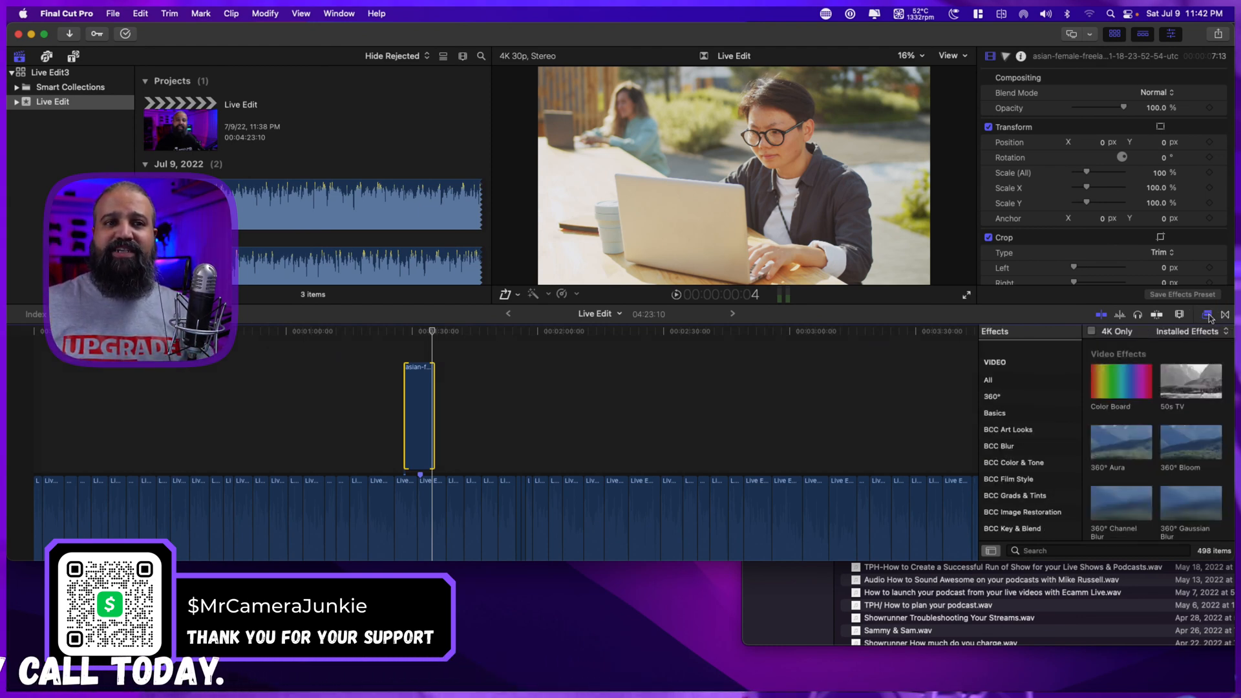
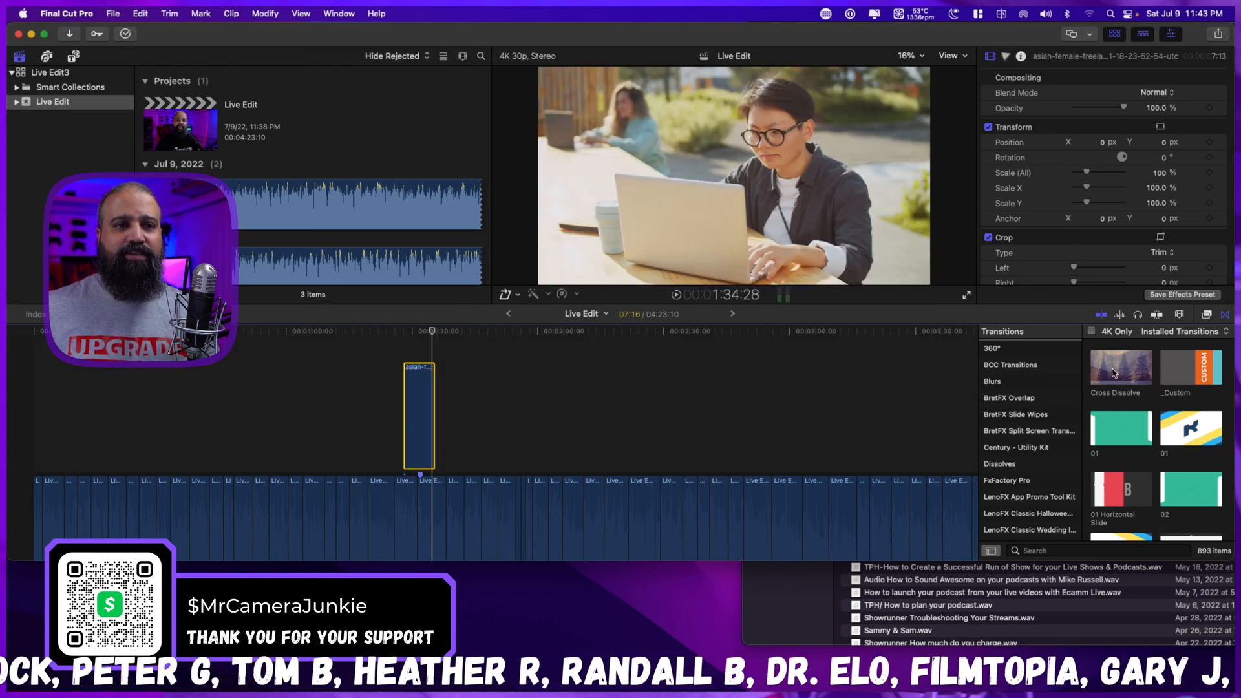
# Add the Cross Dissolve transition to both ends of the connected freelancer clip.
pyautogui.click(1114, 373)
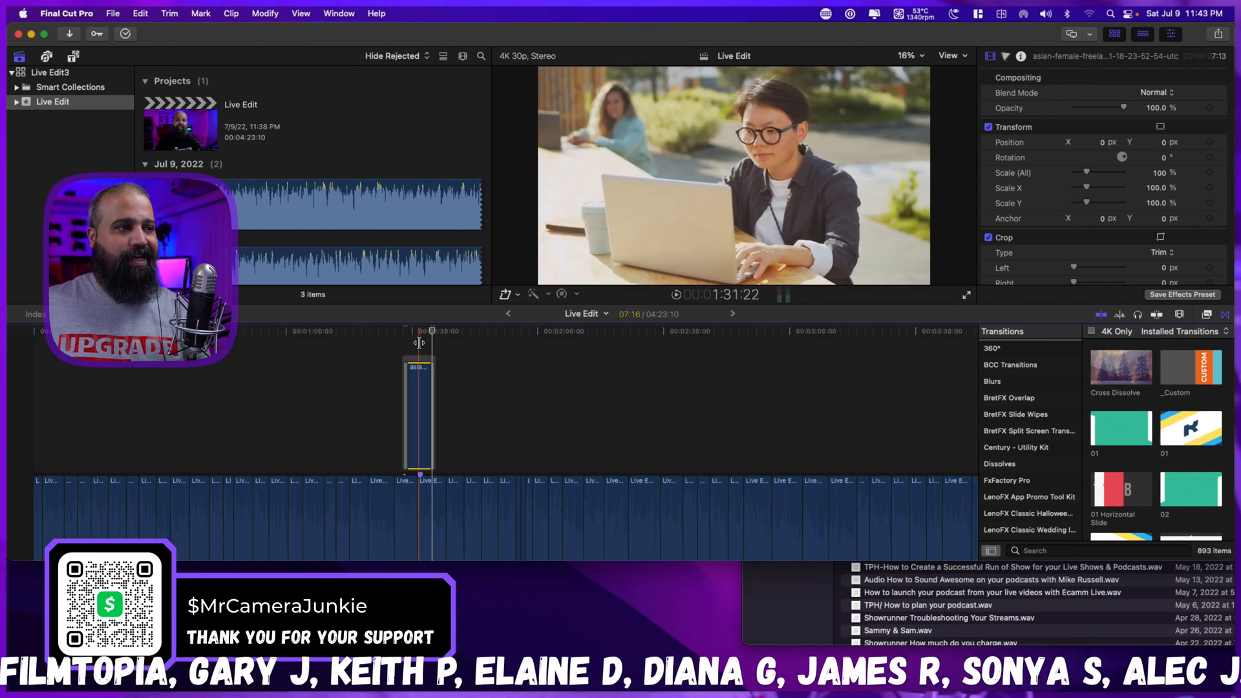
pyautogui.press('super+equal')
pyautogui.press('super+equal')
pyautogui.press('super+equal')
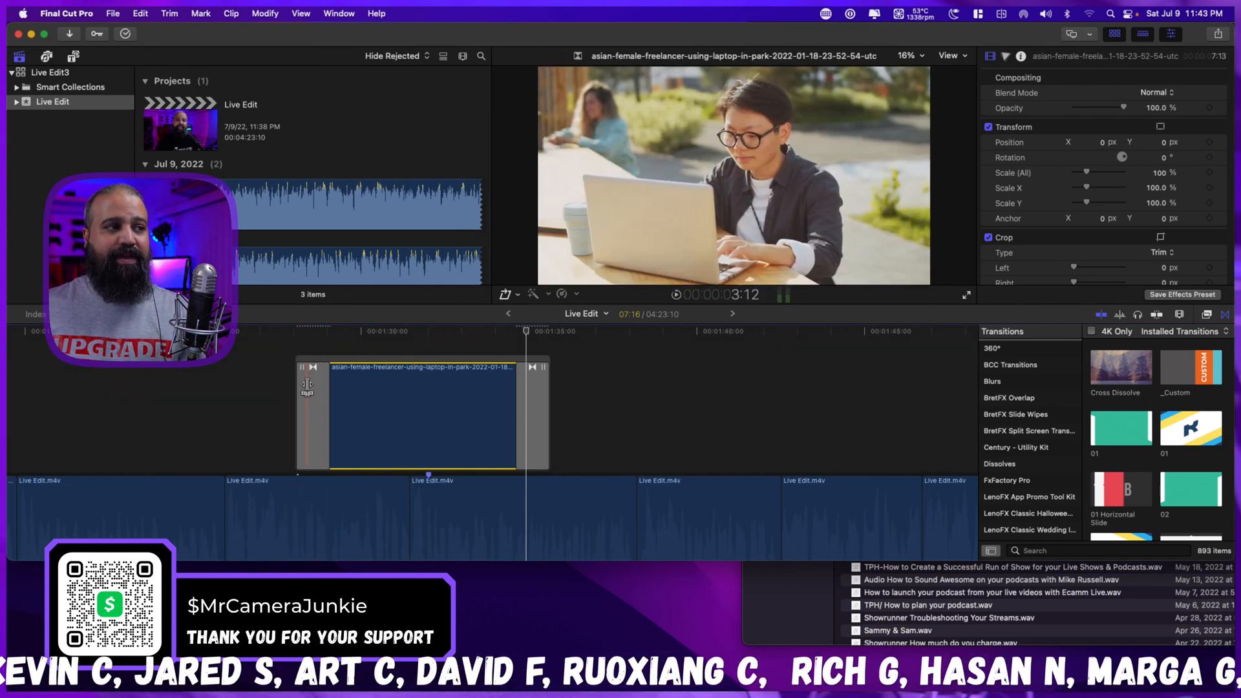
# Shorten the Cross Dissolve at the start of the freelancer clip to 18 frames and play across it.
pyautogui.press('space')
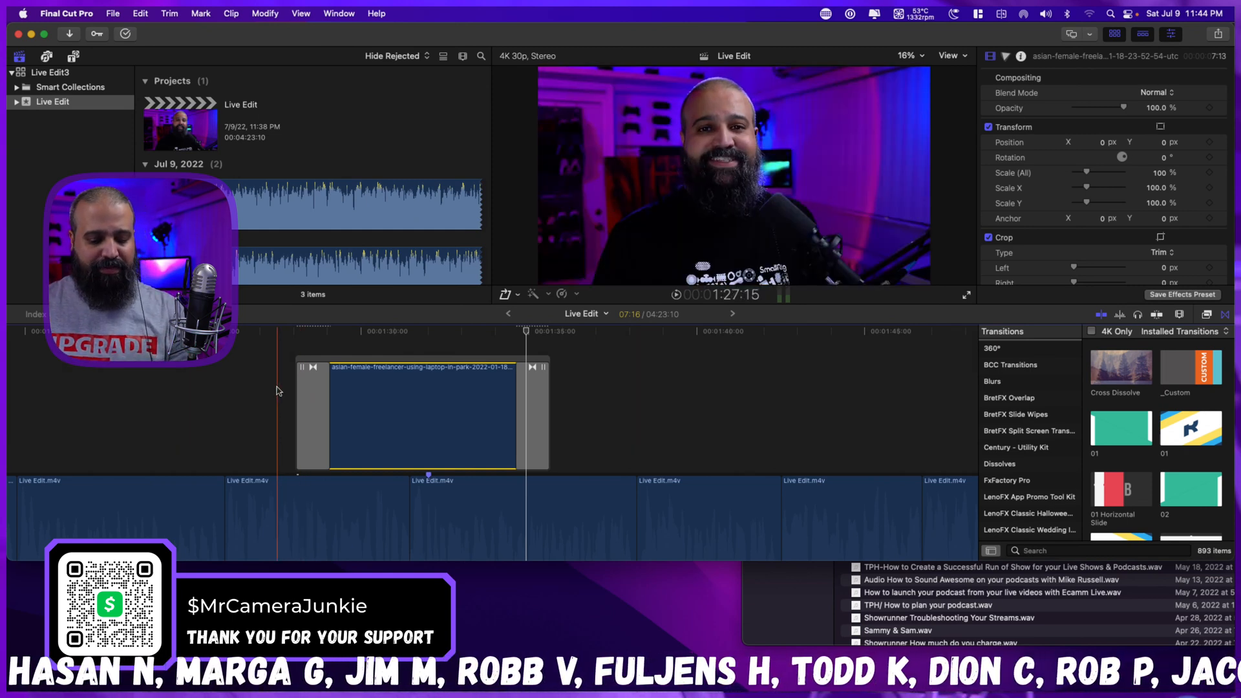
pyautogui.press('space')
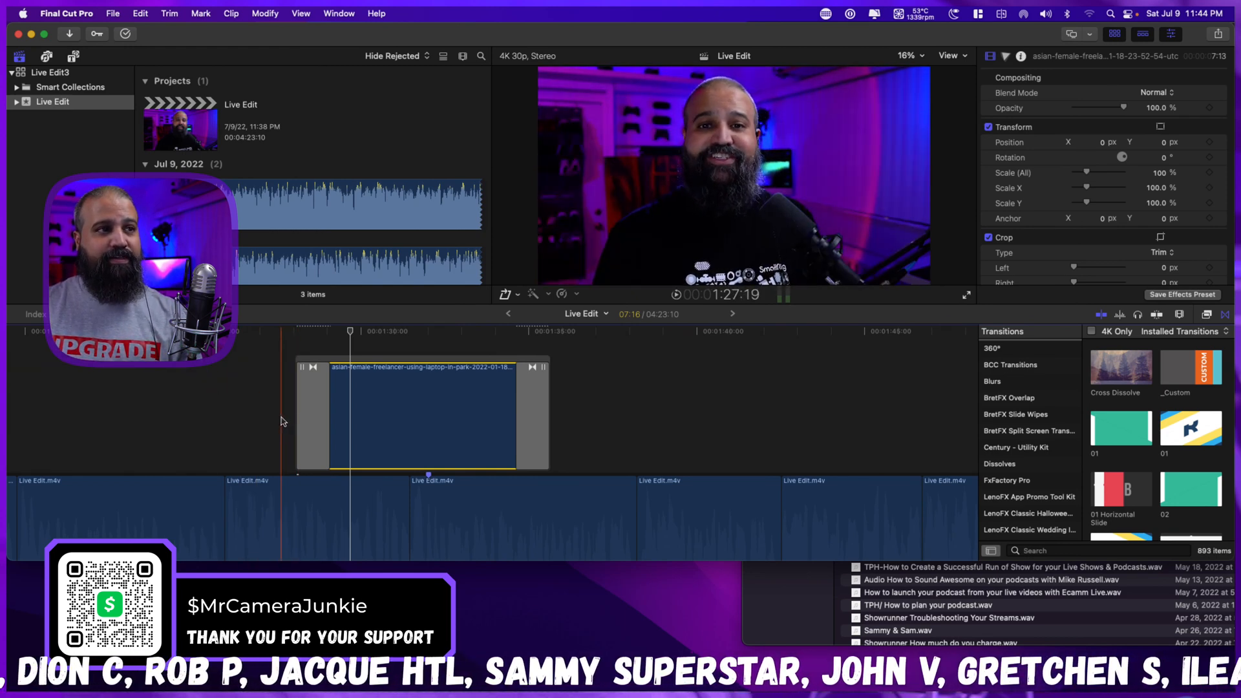
pyautogui.press('space')
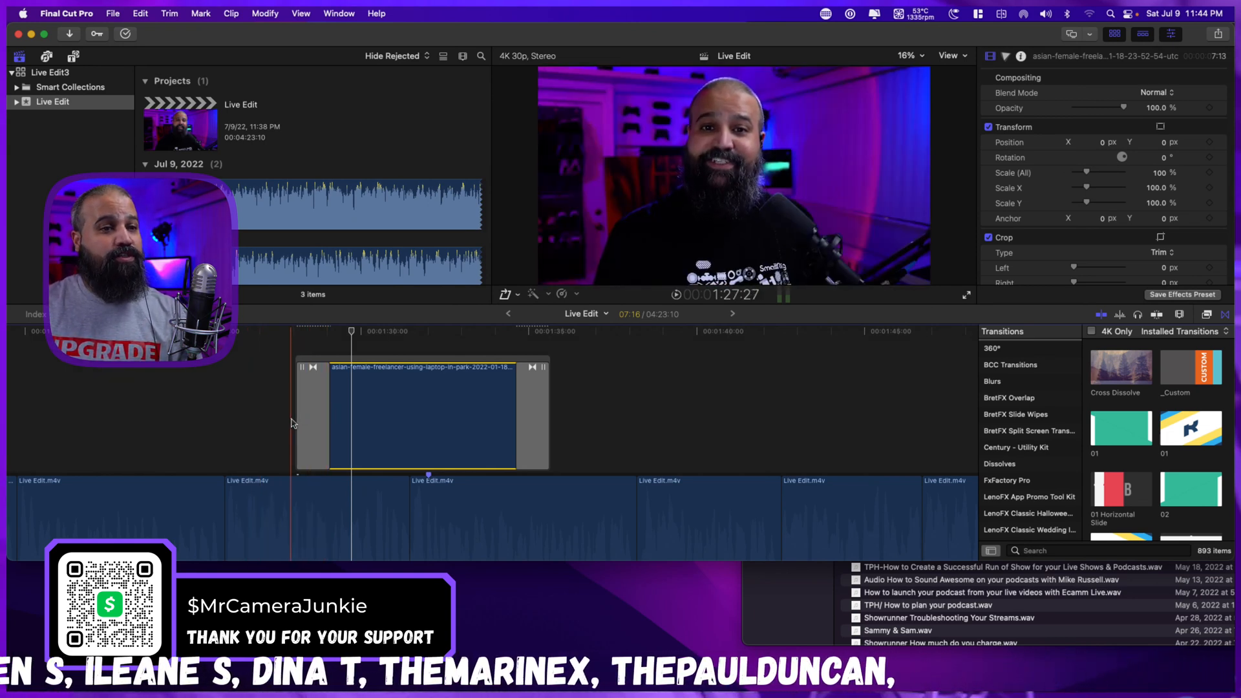
pyautogui.moveTo(329, 420)
pyautogui.mouseDown()
pyautogui.moveTo(347, 419)
pyautogui.moveTo(314, 421)
pyautogui.mouseUp()
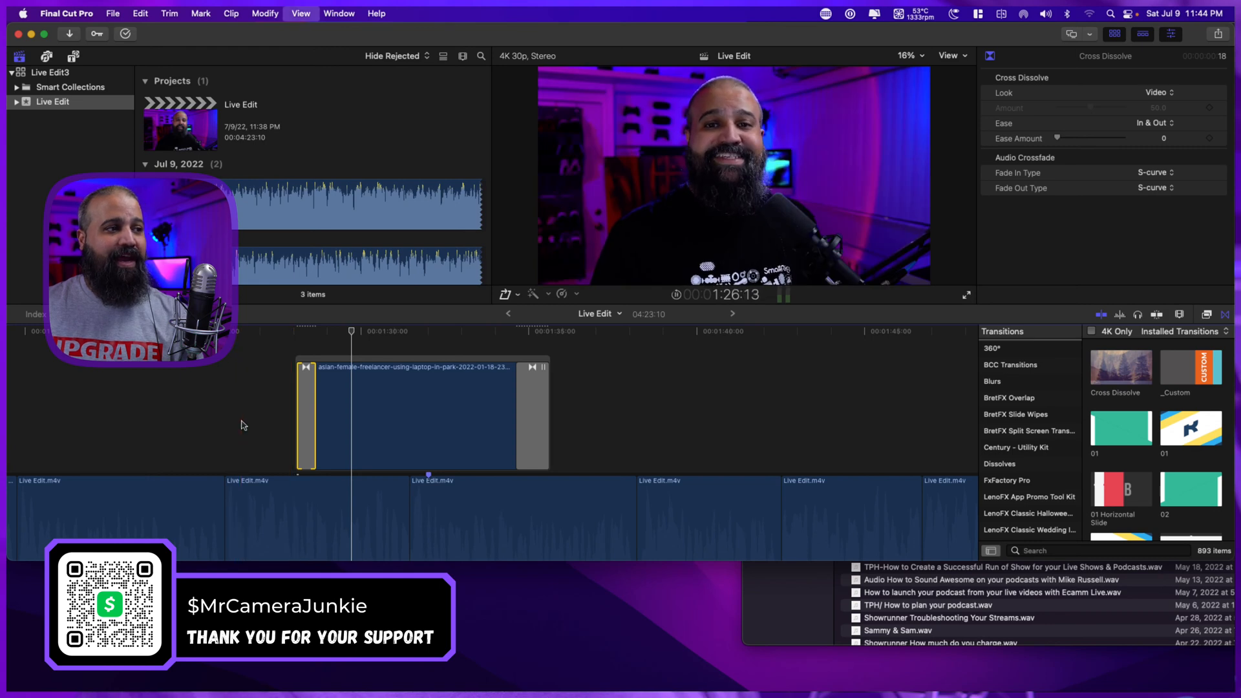
pyautogui.press('space')
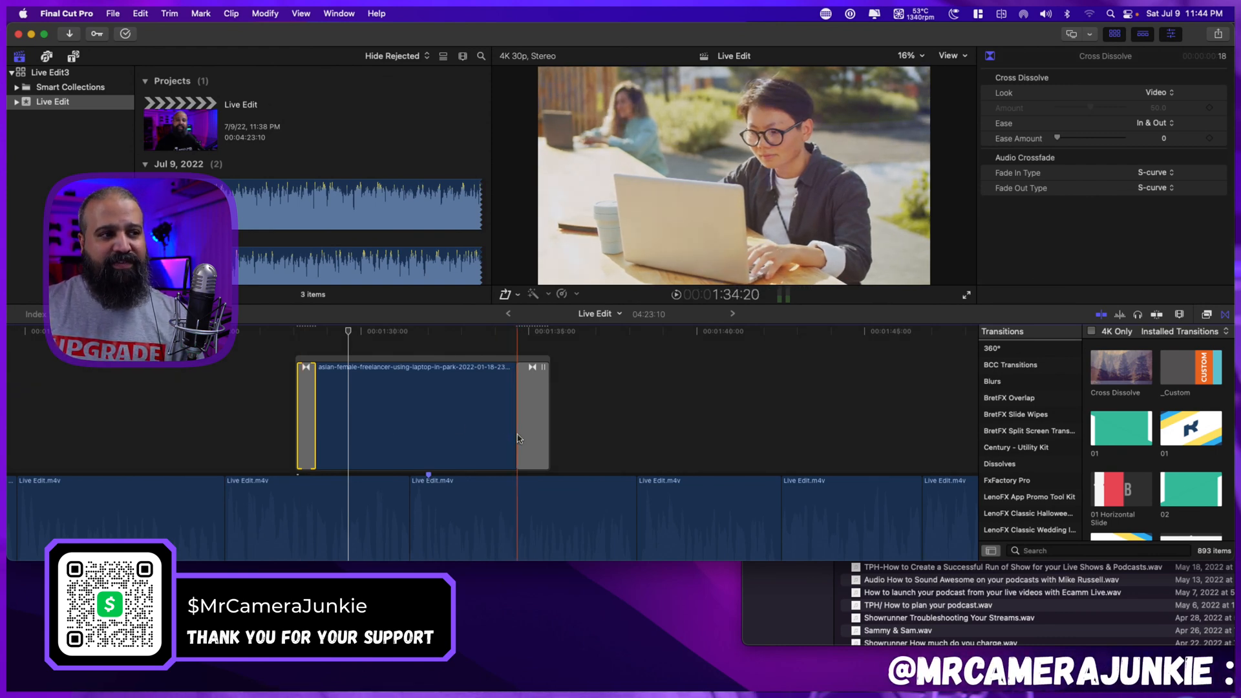
# Shorten the Cross Dissolve at the end of the freelancer clip to 19 frames, previewing the ending.
pyautogui.press('space')
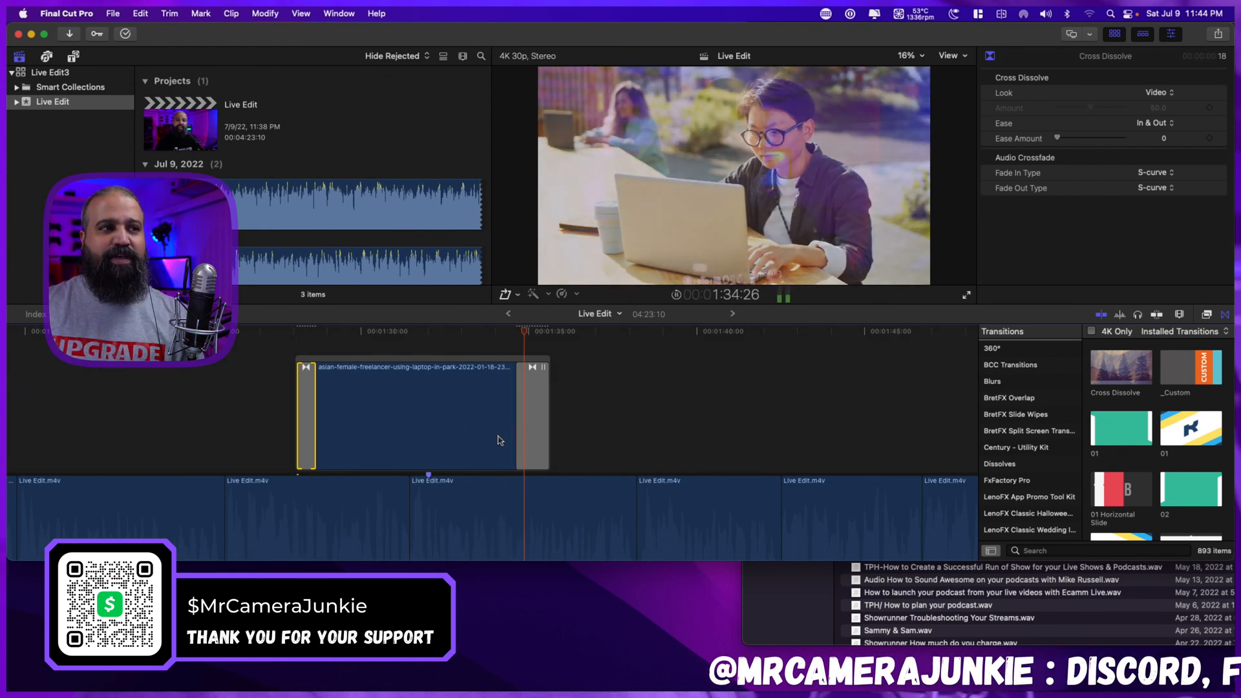
pyautogui.press('space')
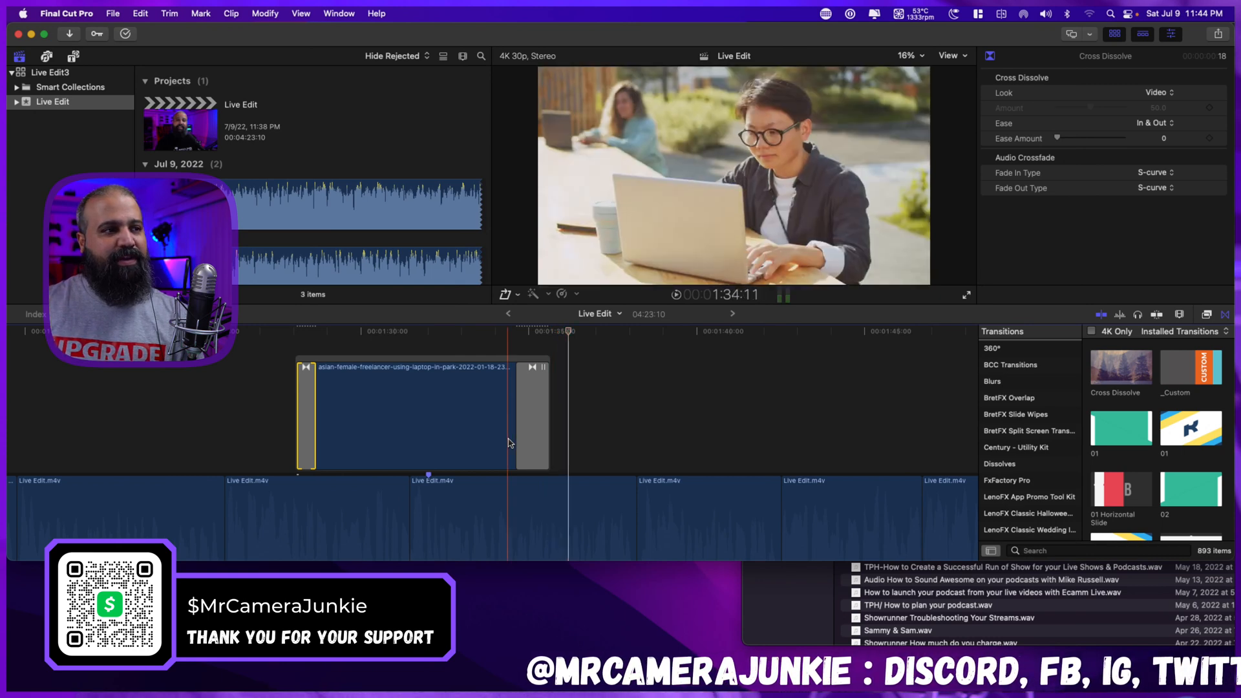
pyautogui.moveTo(518, 440); pyautogui.dragTo(529, 439)
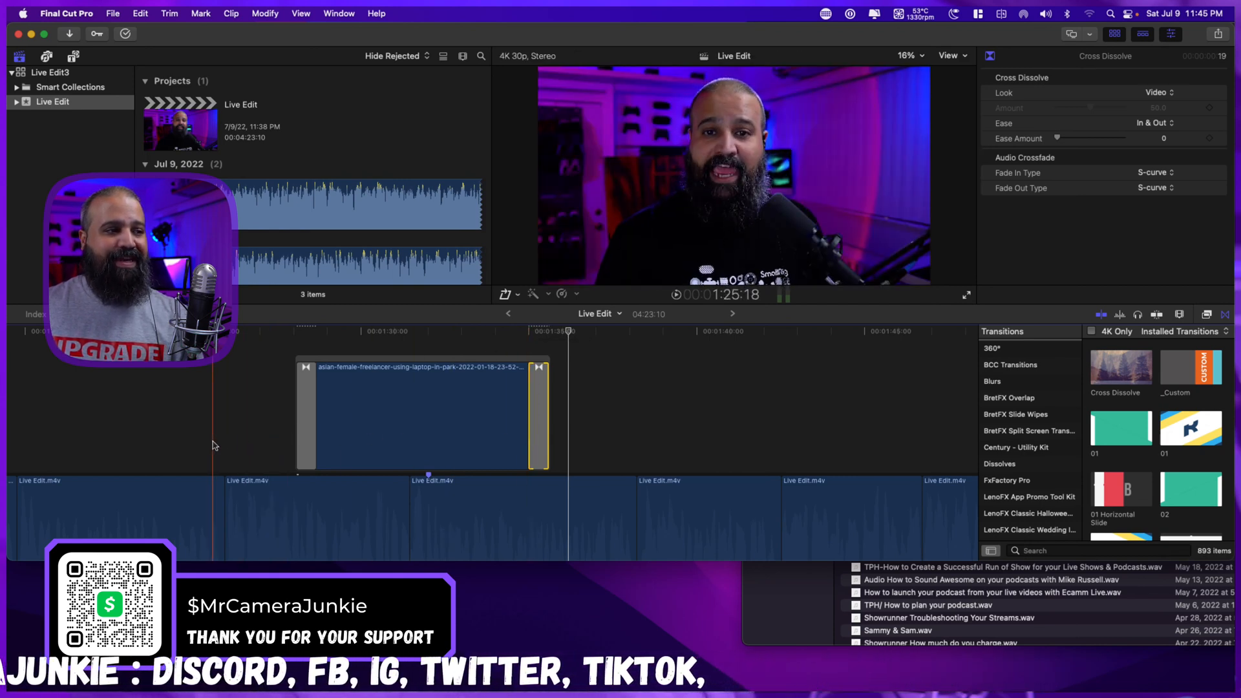
pyautogui.press('space')
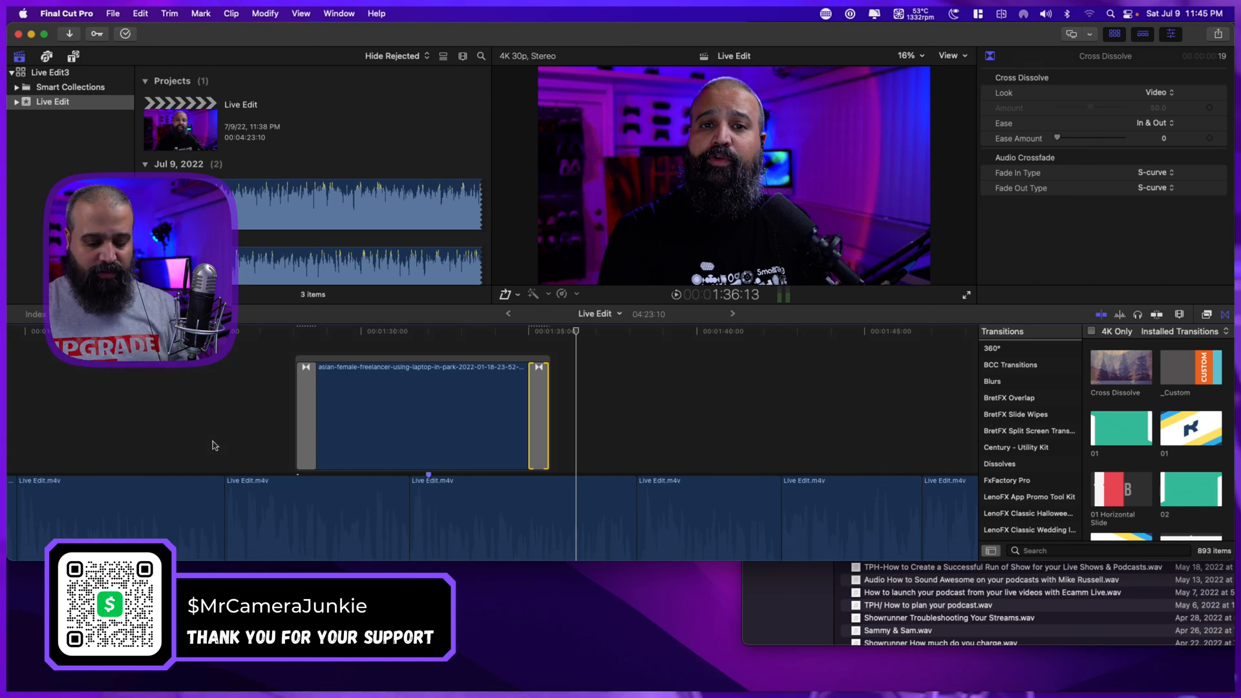
# Hide the Transitions browser and make the window taller to give the timeline more room.
pyautogui.hotkey('shift', 'z')
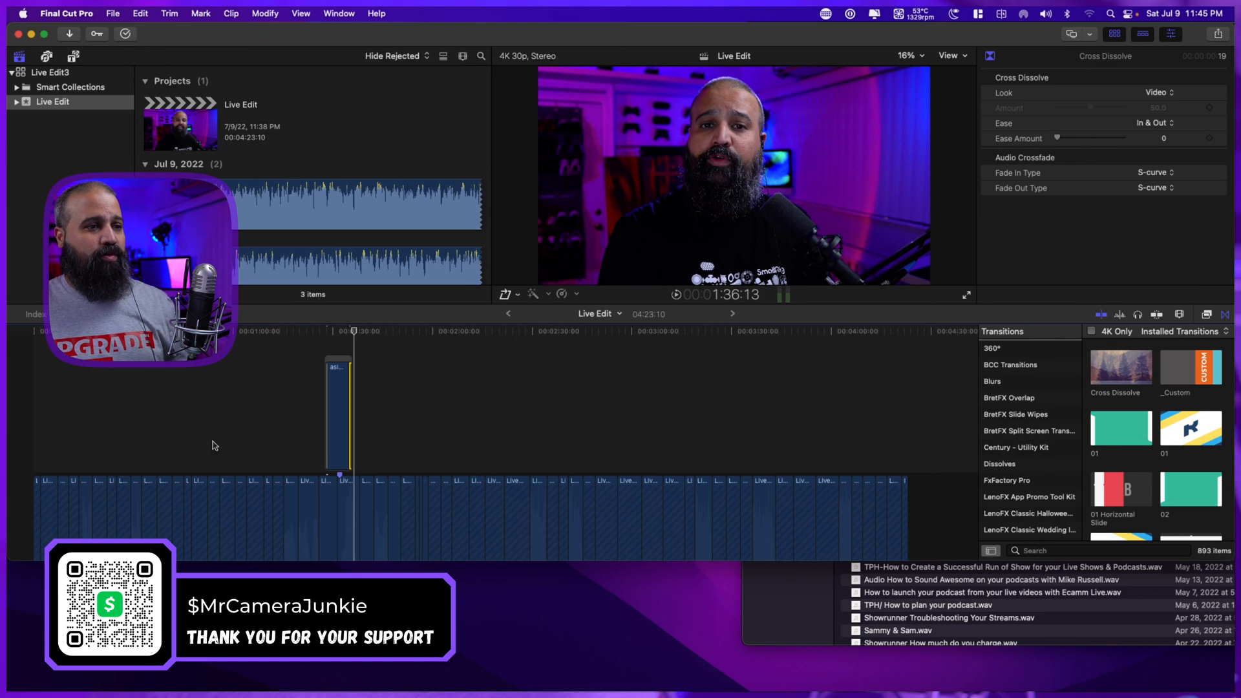
pyautogui.scroll(-1, 493, 421)
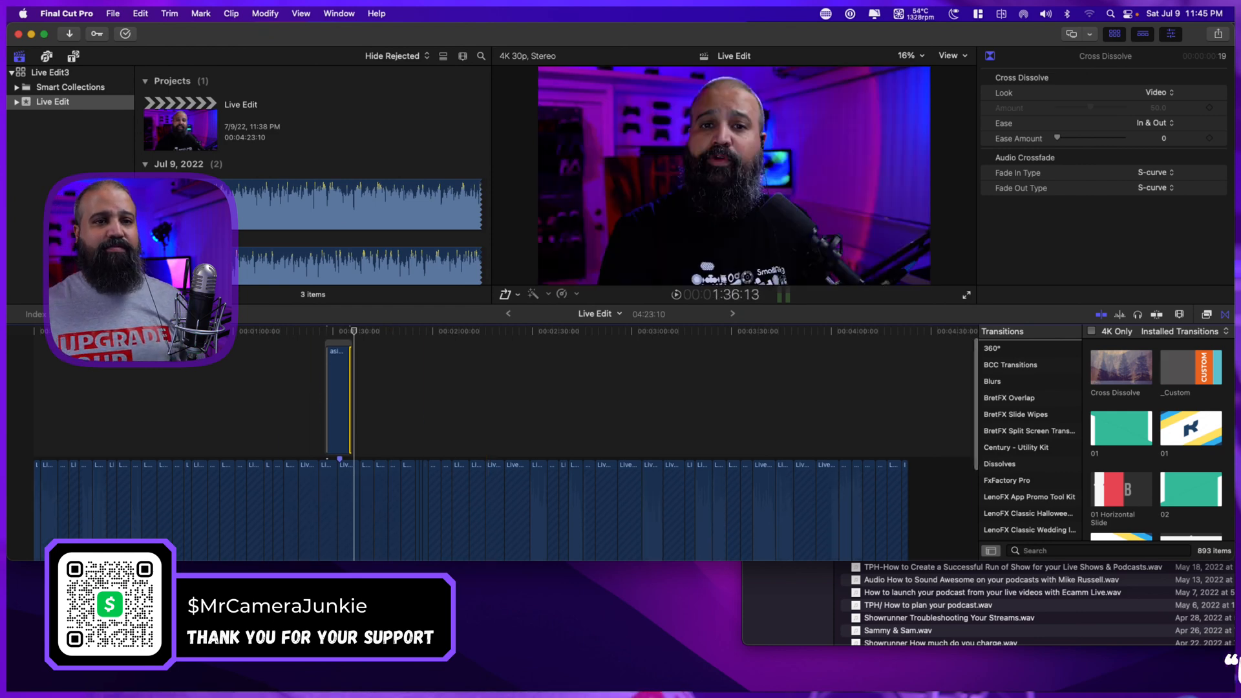
pyautogui.click(1225, 314)
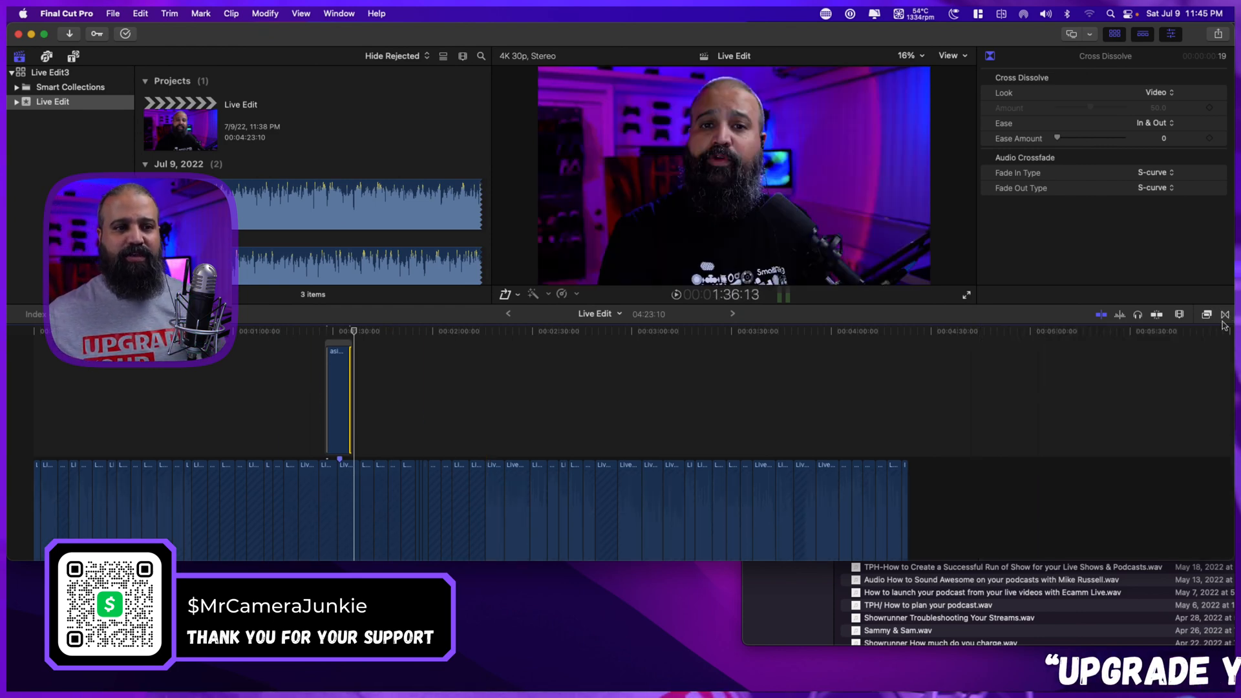
pyautogui.scroll(-1, 963, 444)
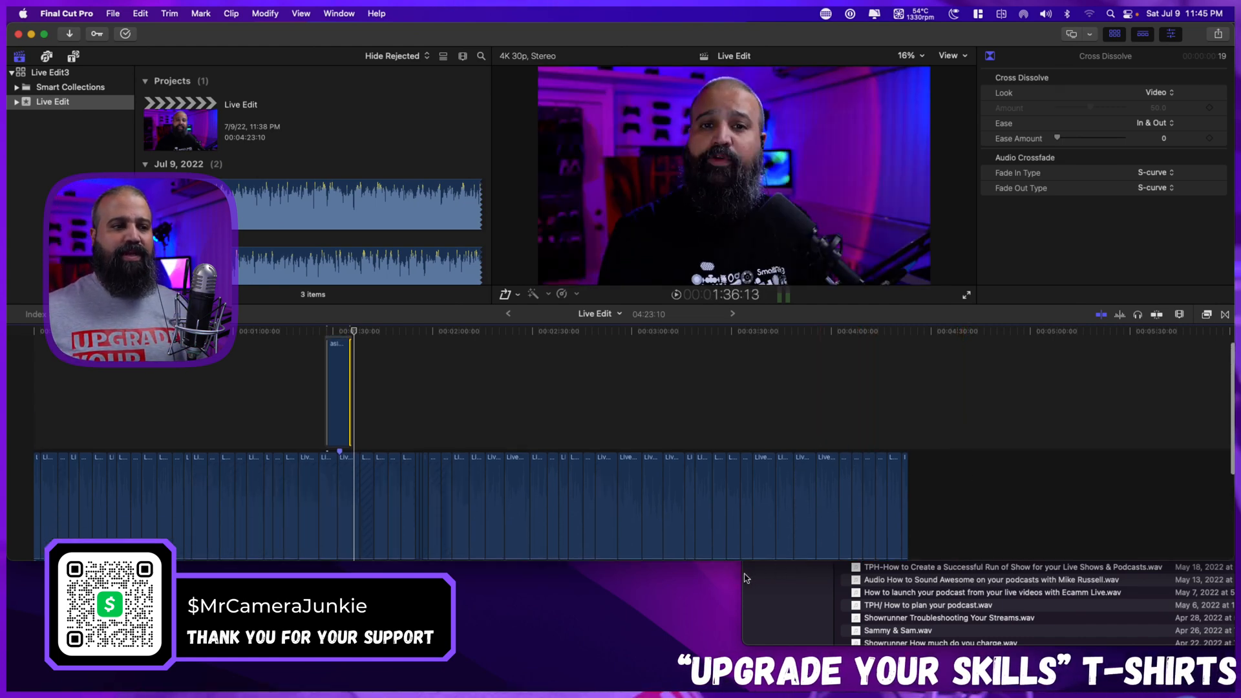
pyautogui.moveTo(735, 560); pyautogui.dragTo(742, 644)
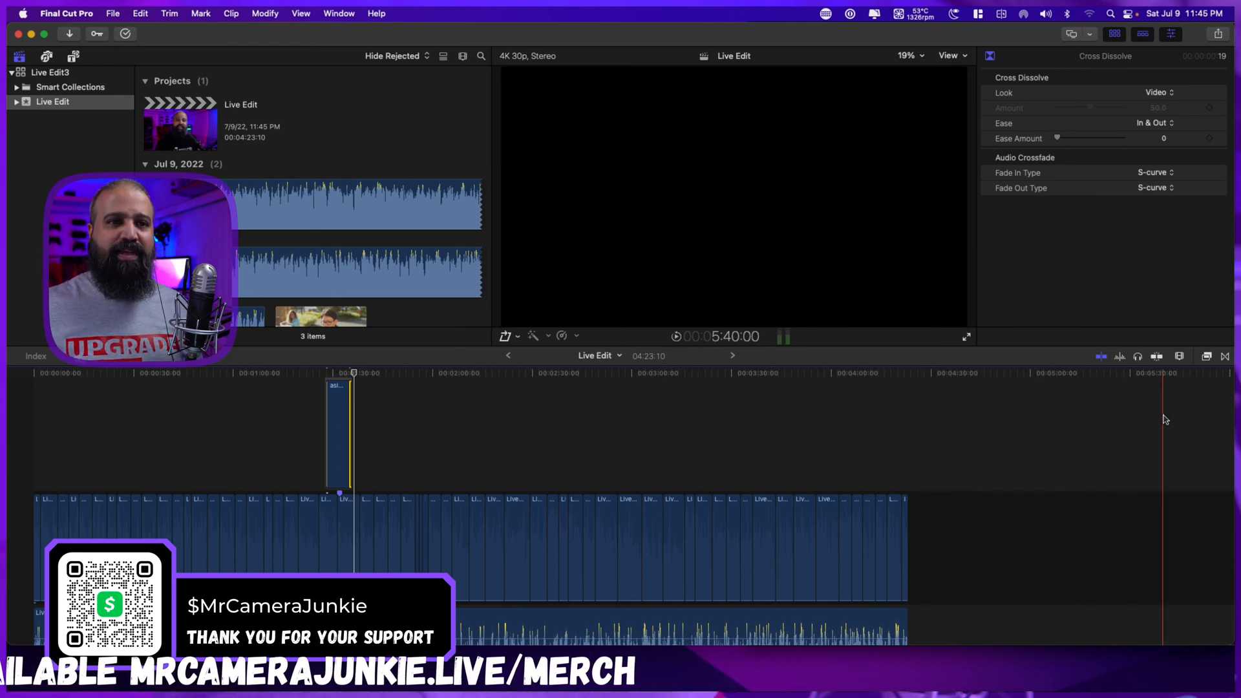
# Reduce the clip height in the timeline appearance settings so the video and audio lanes fit together.
pyautogui.click(1181, 358)
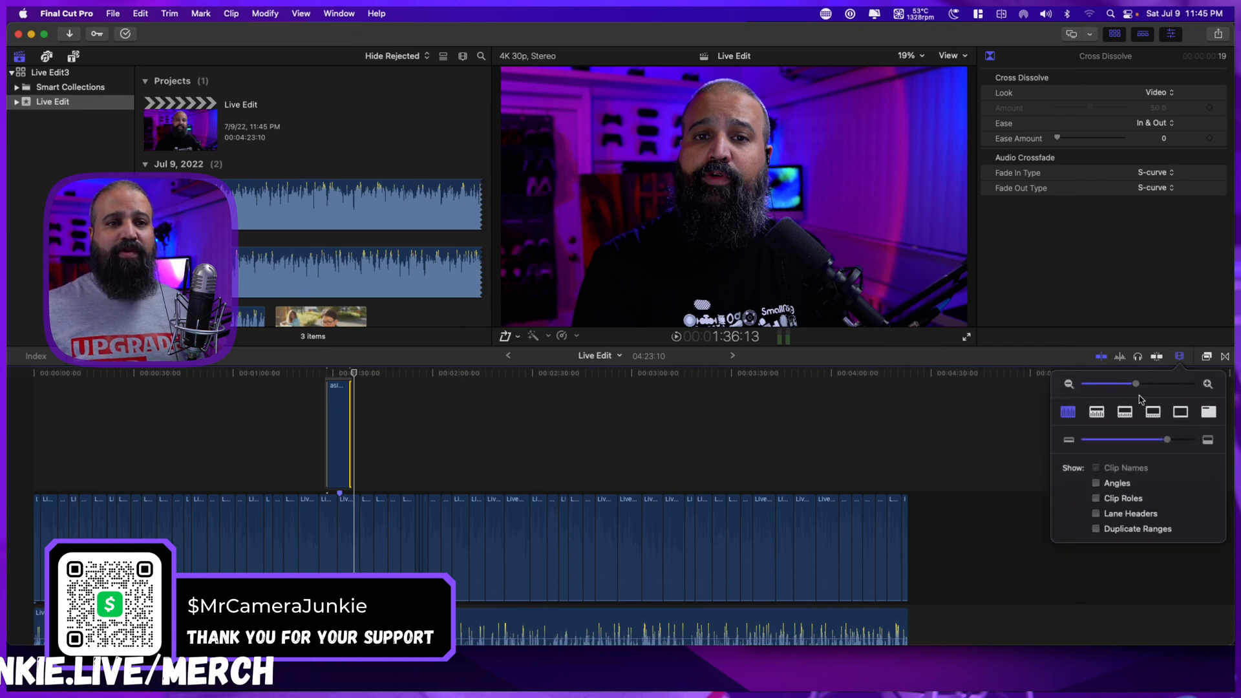
pyautogui.moveTo(1169, 441); pyautogui.dragTo(1119, 440)
pyautogui.scroll(-2, 834, 471)
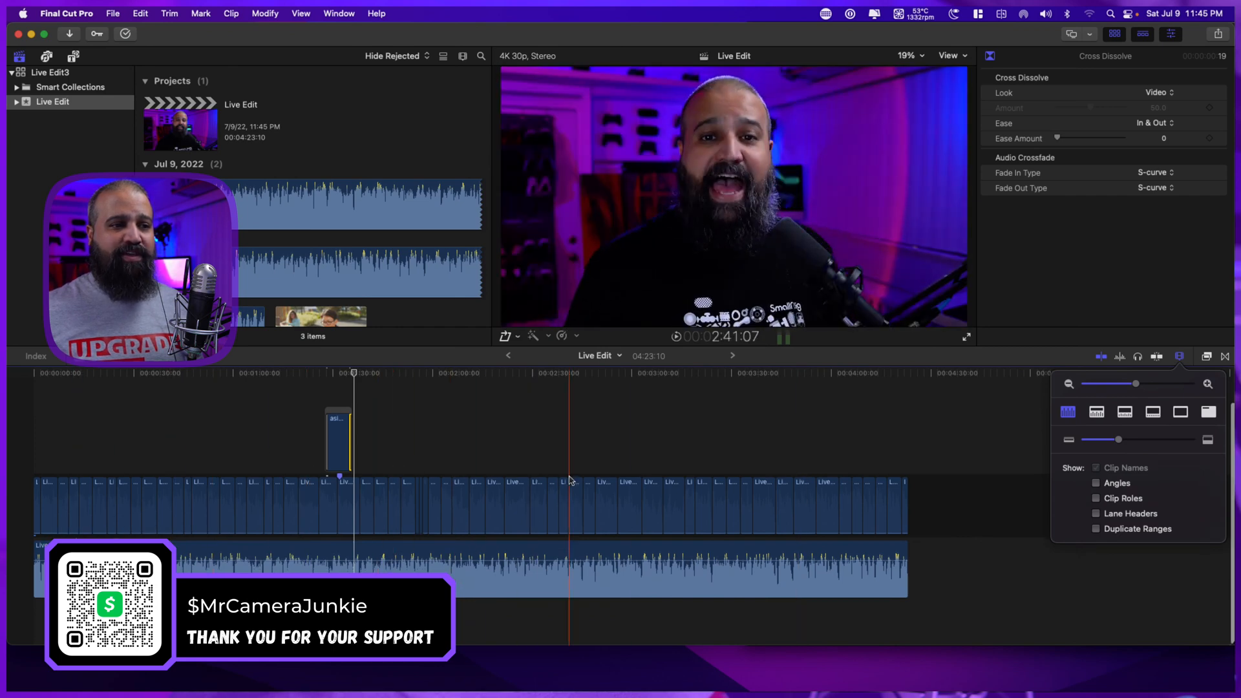
pyautogui.press('super+equal')
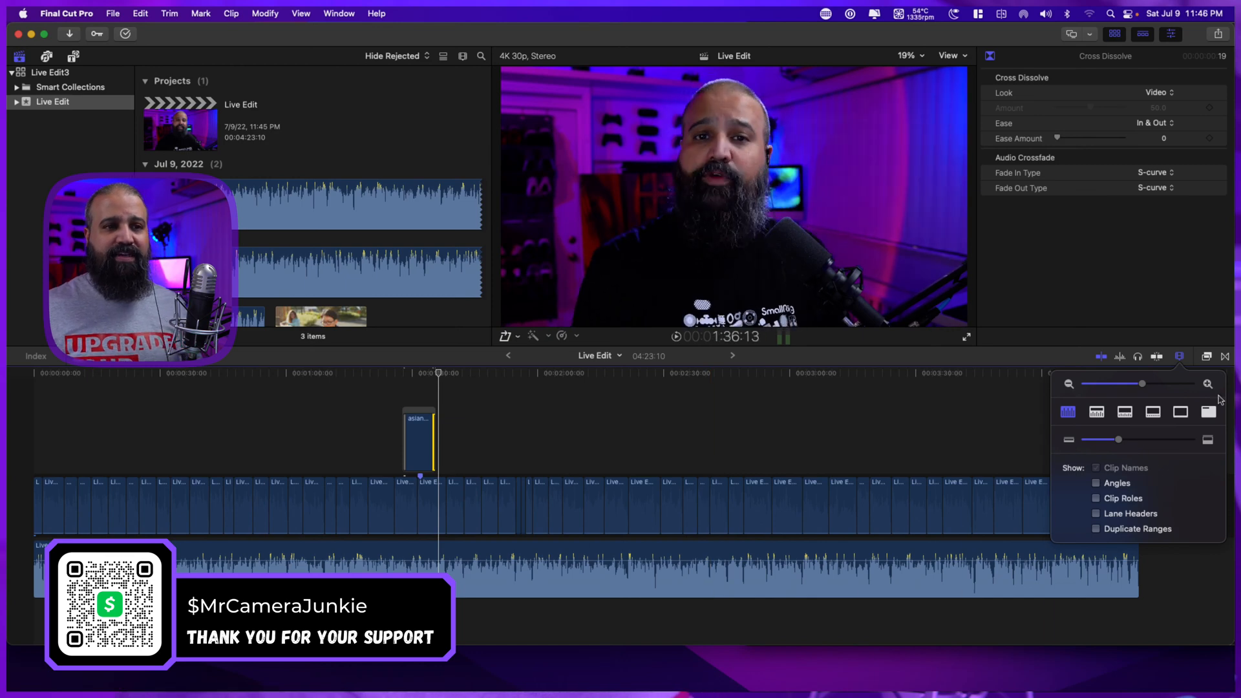
pyautogui.click(1181, 357)
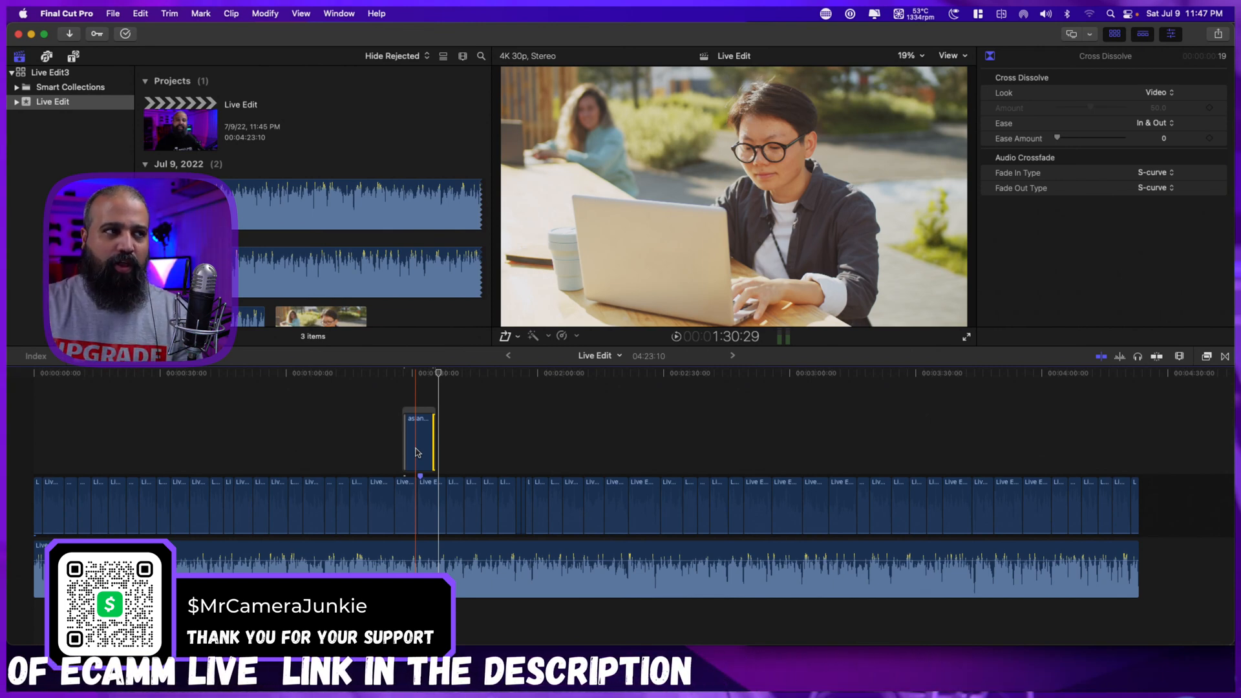
# Move the freelancer clip's storyline with its transitions to start at about 1:52 in the timeline.
pyautogui.click(454, 142)
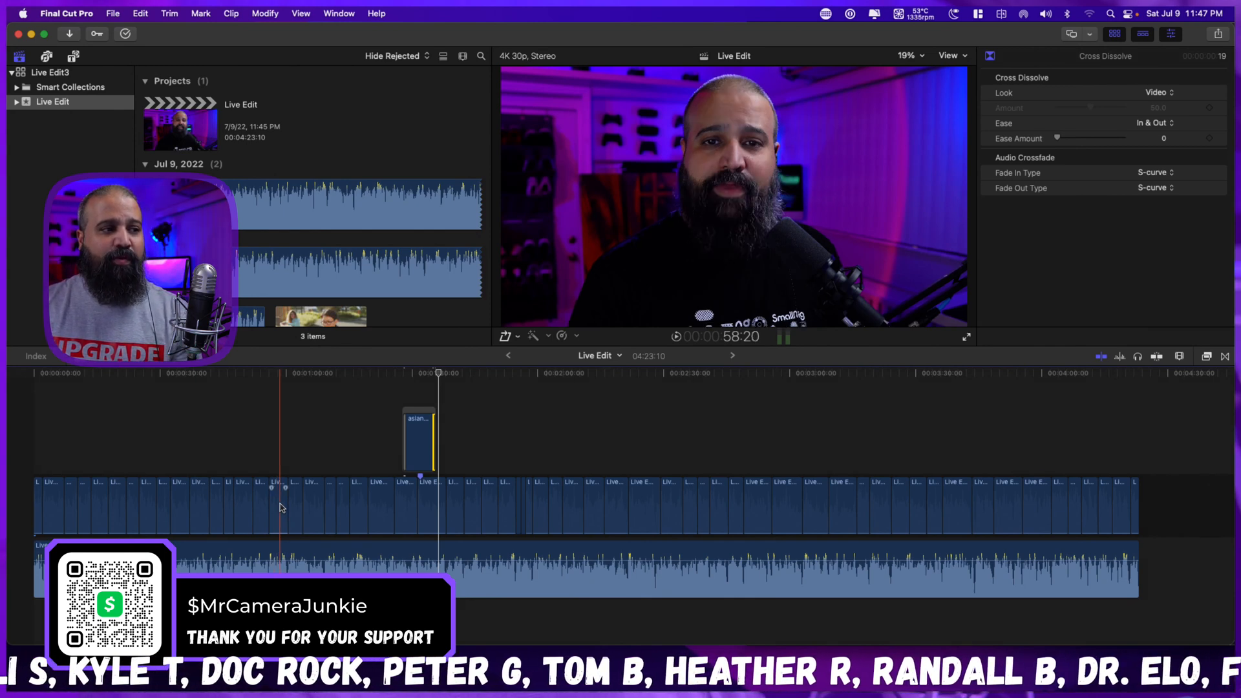
pyautogui.click(418, 416)
pyautogui.moveTo(418, 415); pyautogui.dragTo(521, 413)
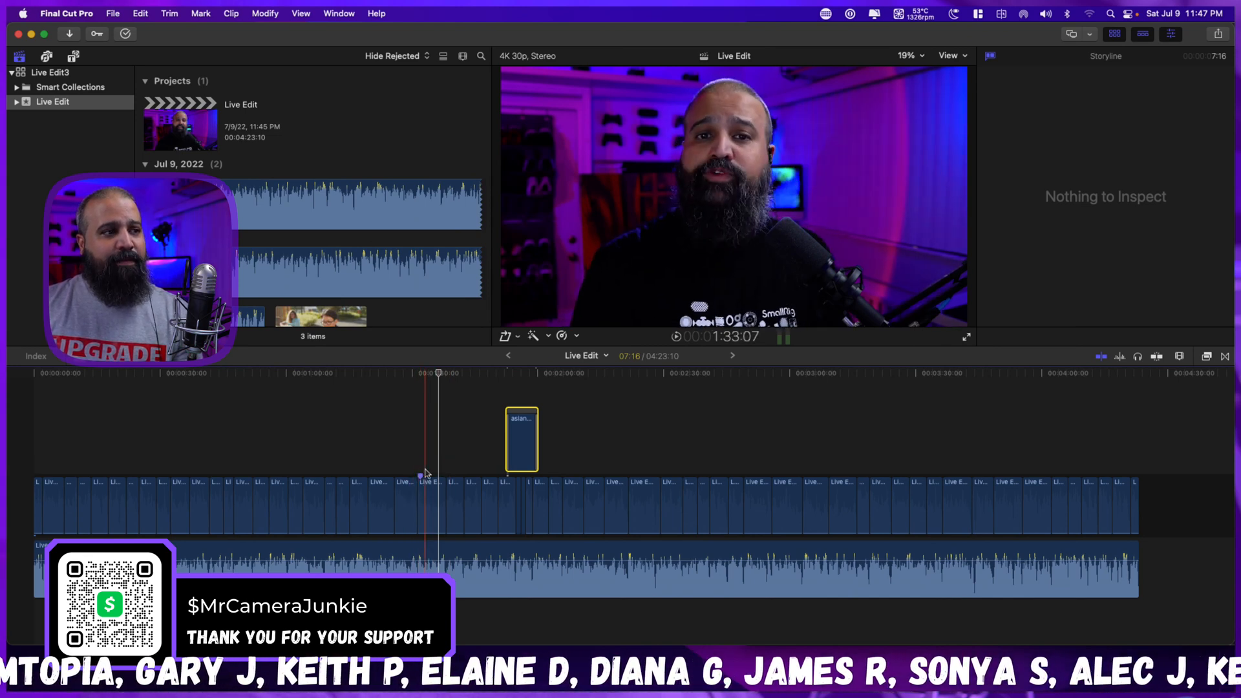
# Set Scale (All) to 103% for the main video clip that begins at the timeline marker.
pyautogui.click(430, 509)
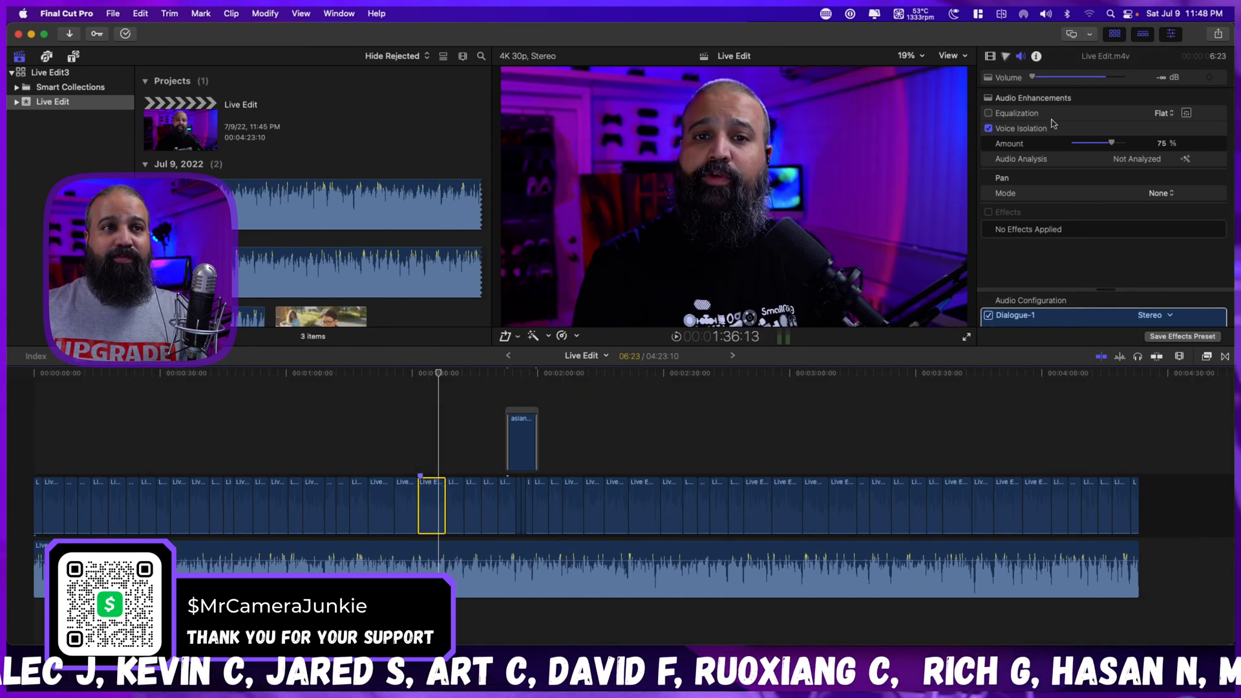
pyautogui.click(989, 58)
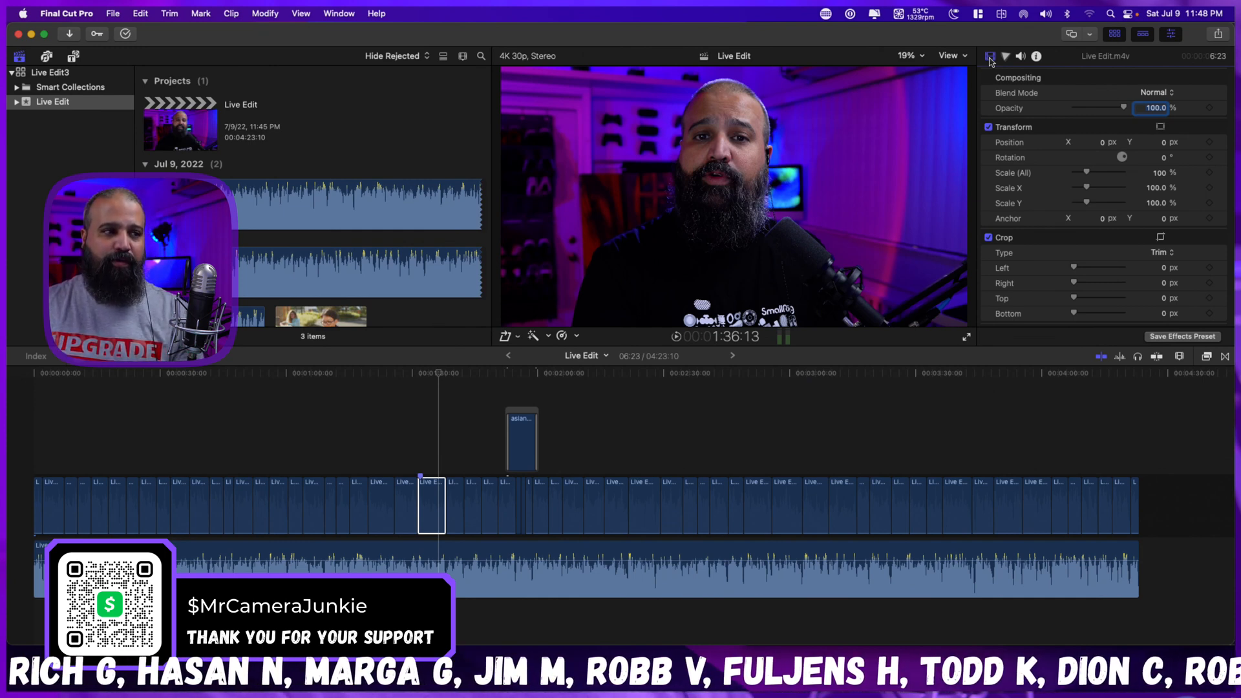
pyautogui.click(435, 508)
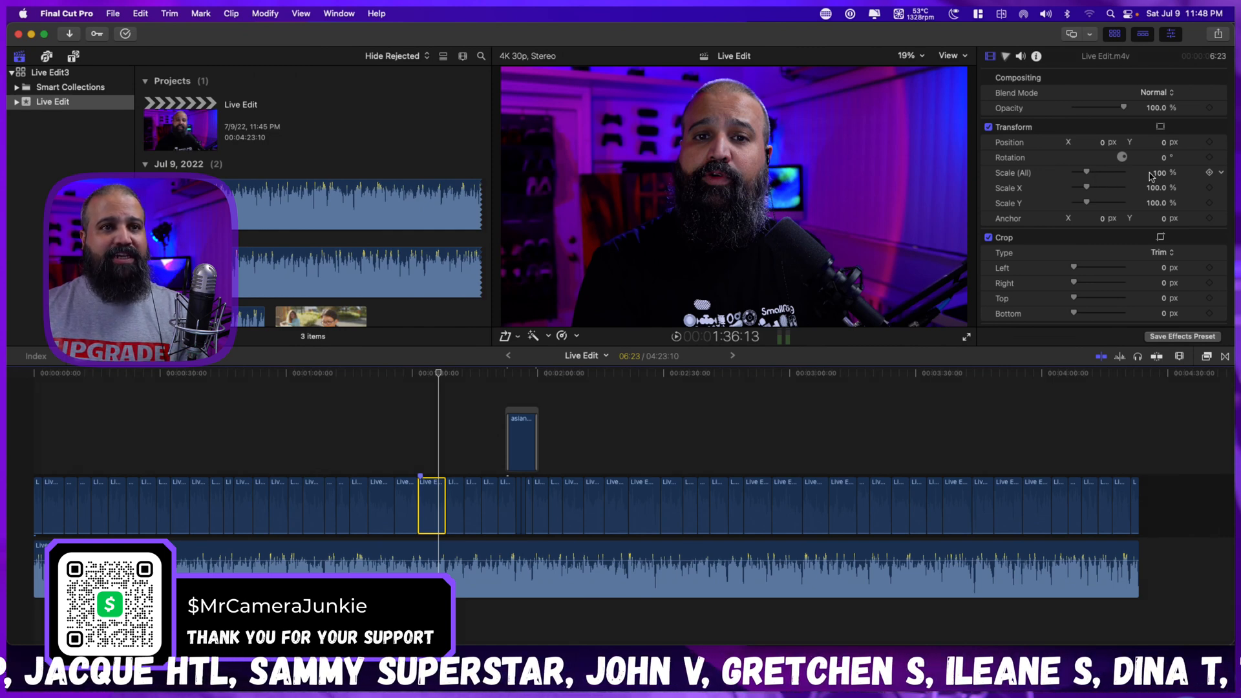
pyautogui.moveTo(1160, 176); pyautogui.dragTo(1162, 176)
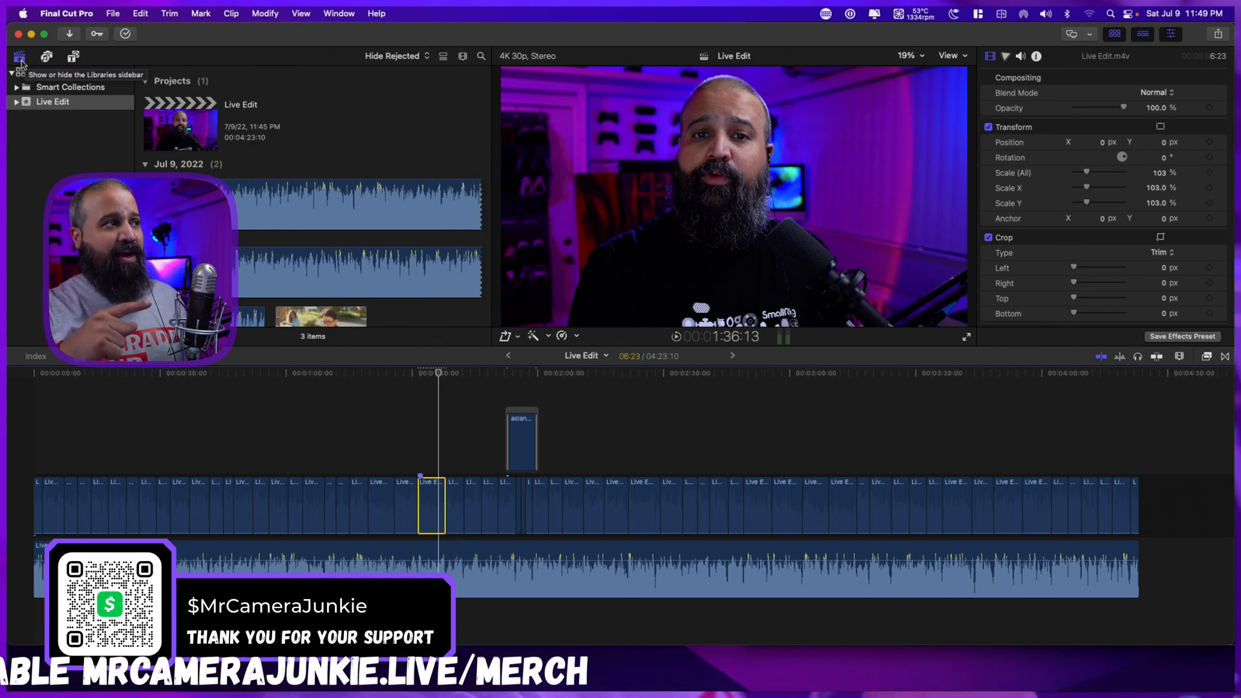
# Show the Titles and Generators sidebar and widen its category list.
pyautogui.click(75, 59)
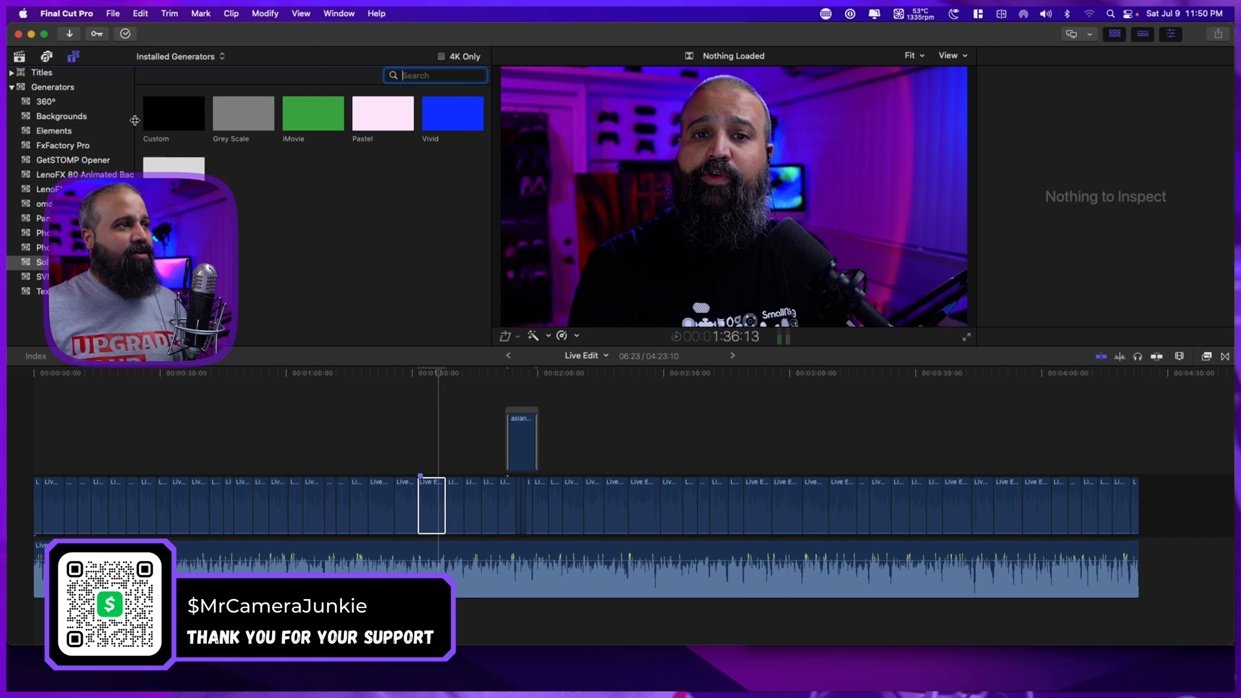
pyautogui.moveTo(135, 123); pyautogui.dragTo(199, 122)
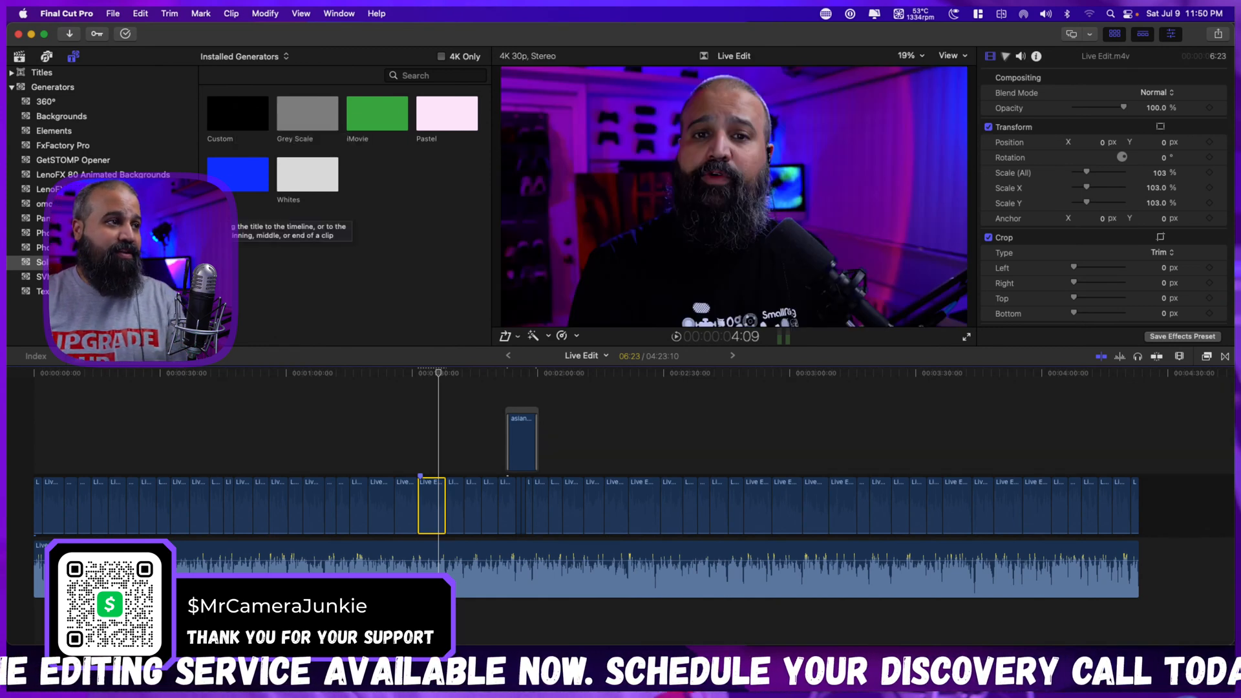
# Place the Vivid solid generator above the main video at about 1:05 and delete it from the timeline.
pyautogui.moveTo(230, 181); pyautogui.dragTo(311, 444)
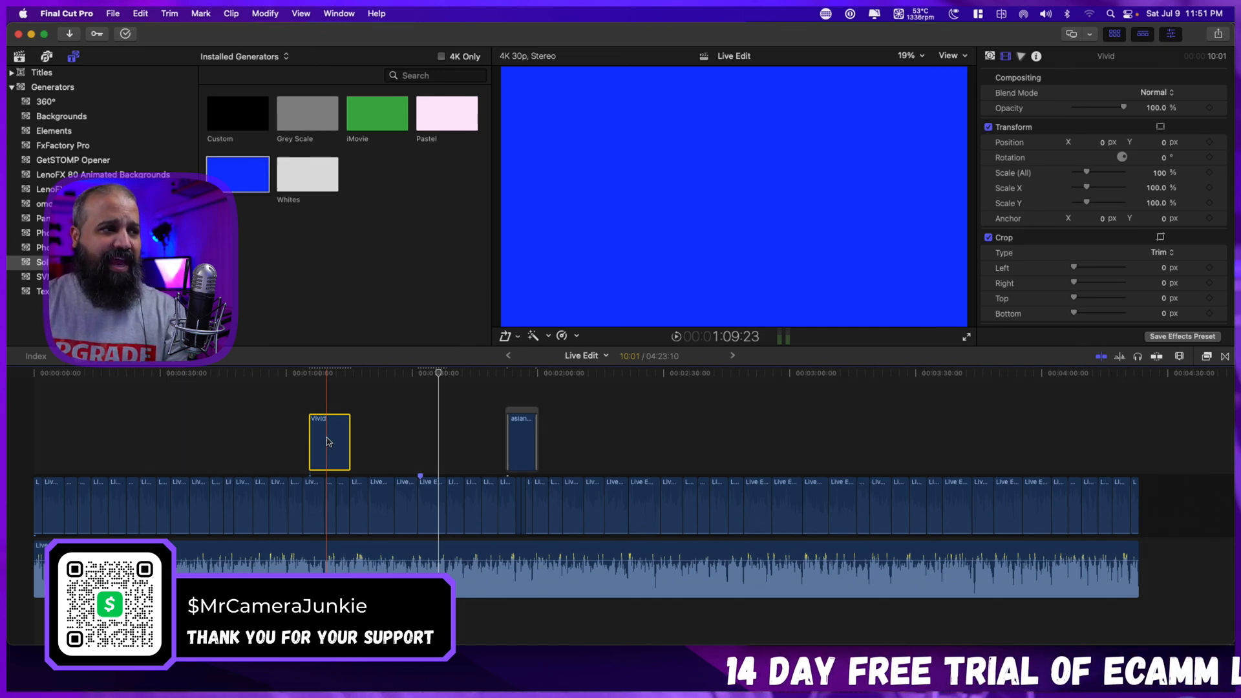
pyautogui.rightClick(326, 441)
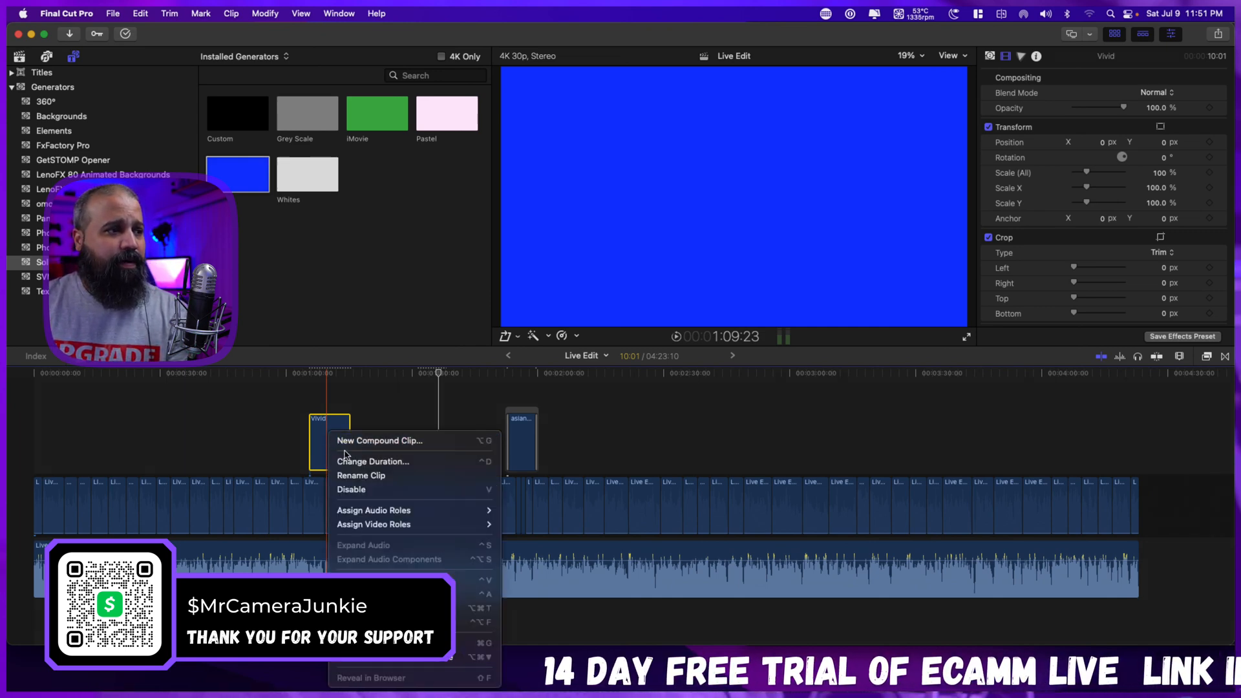
pyautogui.click(240, 413)
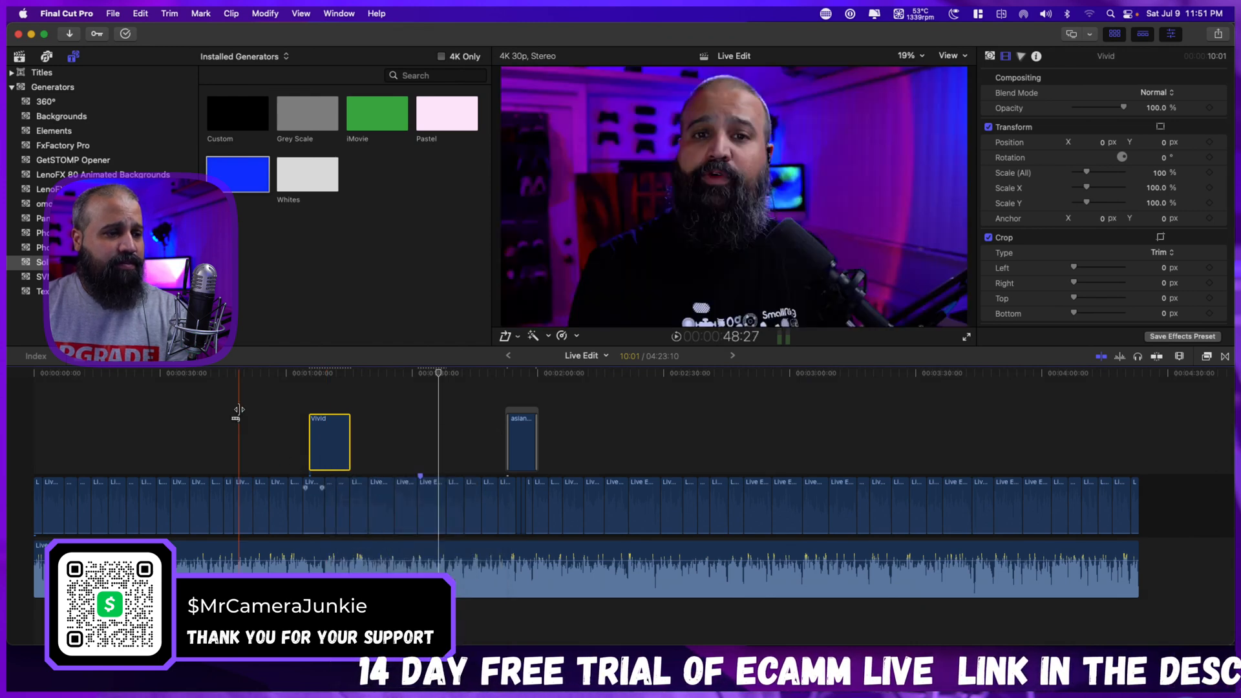
pyautogui.press('Delete')
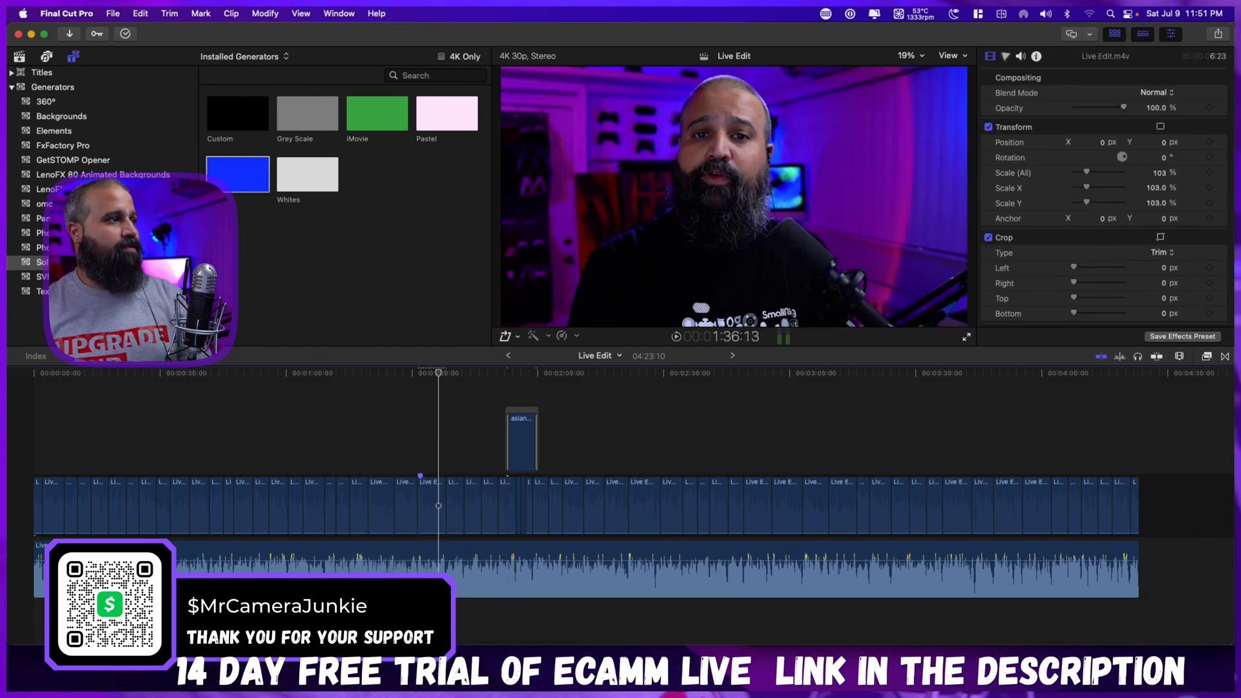
# Expand the Titles group and browse its installed categories, widening the sidebar to read their names.
pyautogui.click(13, 73)
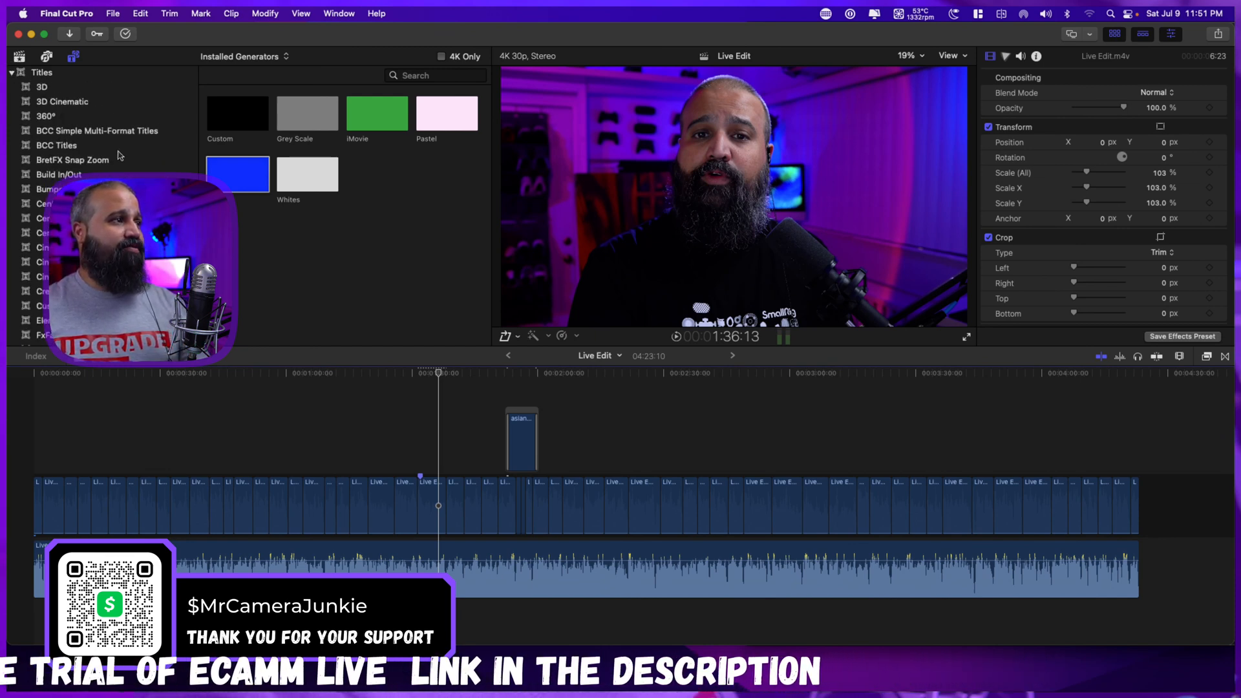
pyautogui.scroll(-15, 125, 156)
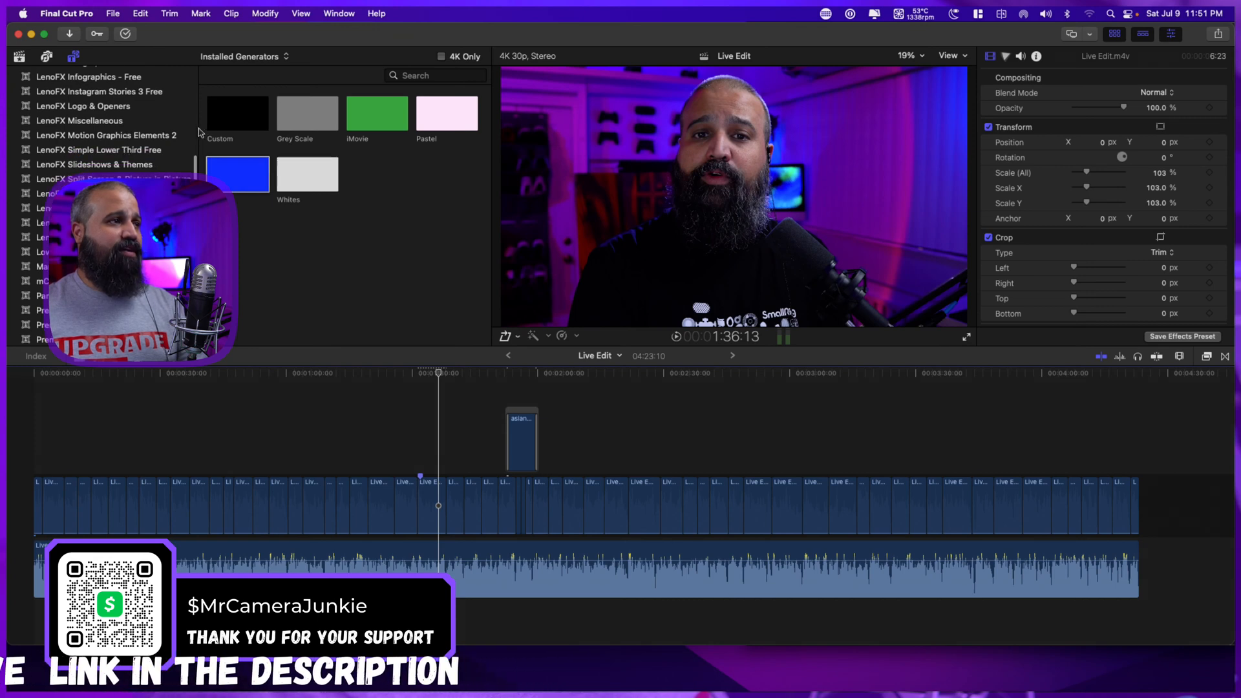
pyautogui.scroll(-2, 193, 133)
pyautogui.moveTo(198, 129); pyautogui.dragTo(249, 130)
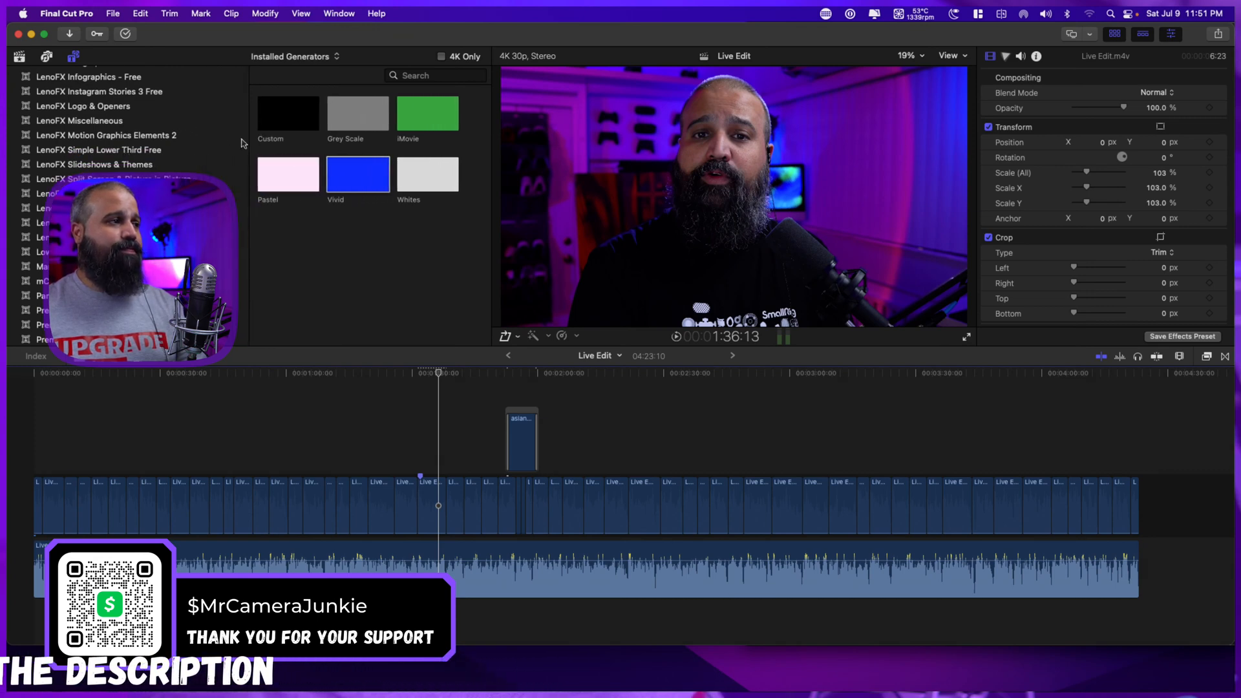
# Find the mCamRig title category and place the mCamRig title above the main video at about 1:04.
pyautogui.scroll(-2, 192, 164)
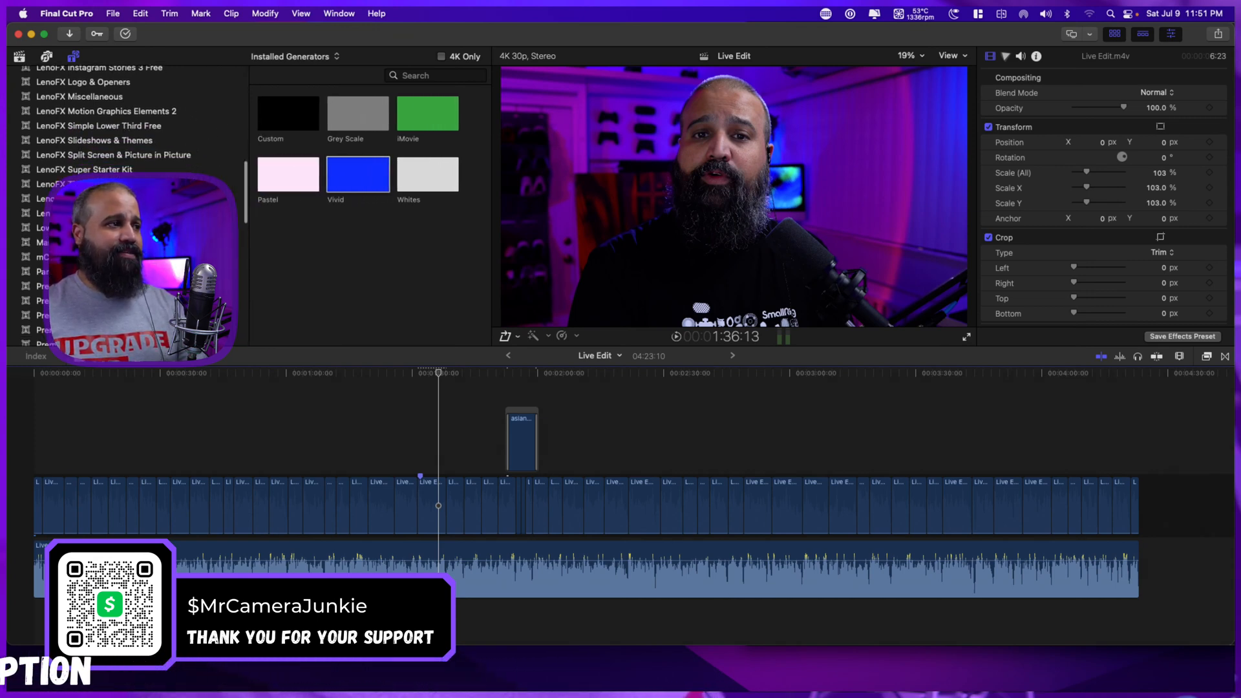
pyautogui.scroll(-1, 236, 242)
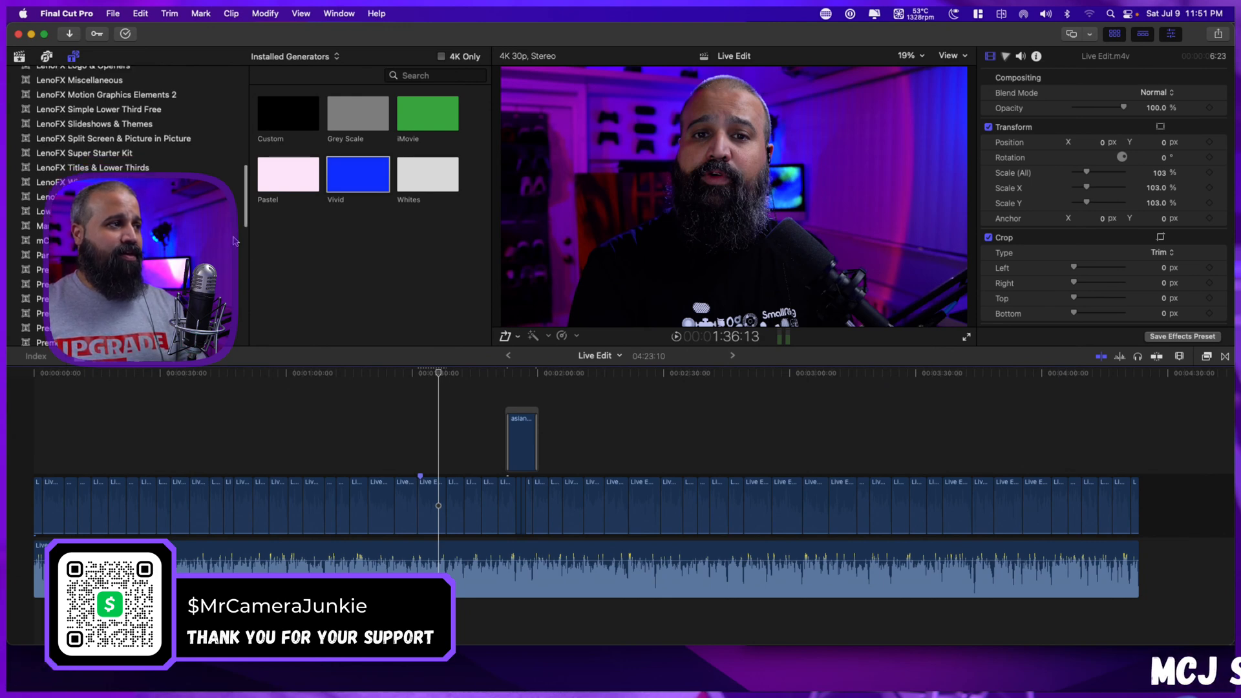
pyautogui.click(148, 241)
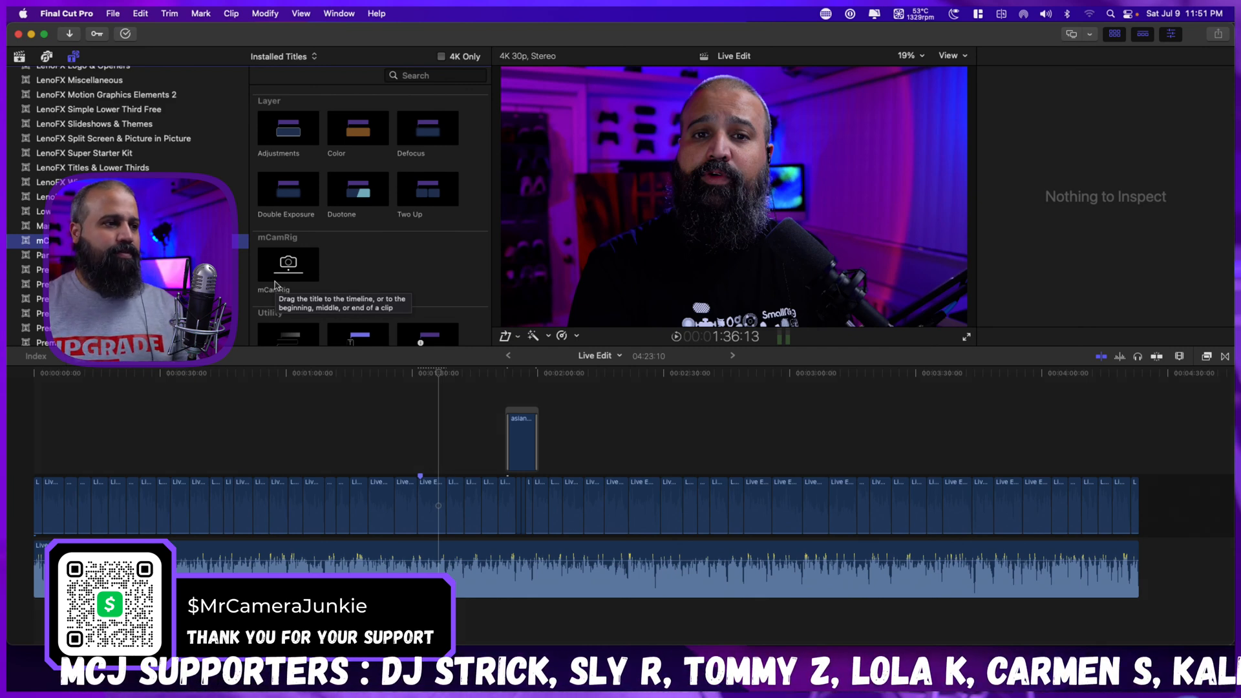
pyautogui.click(427, 462)
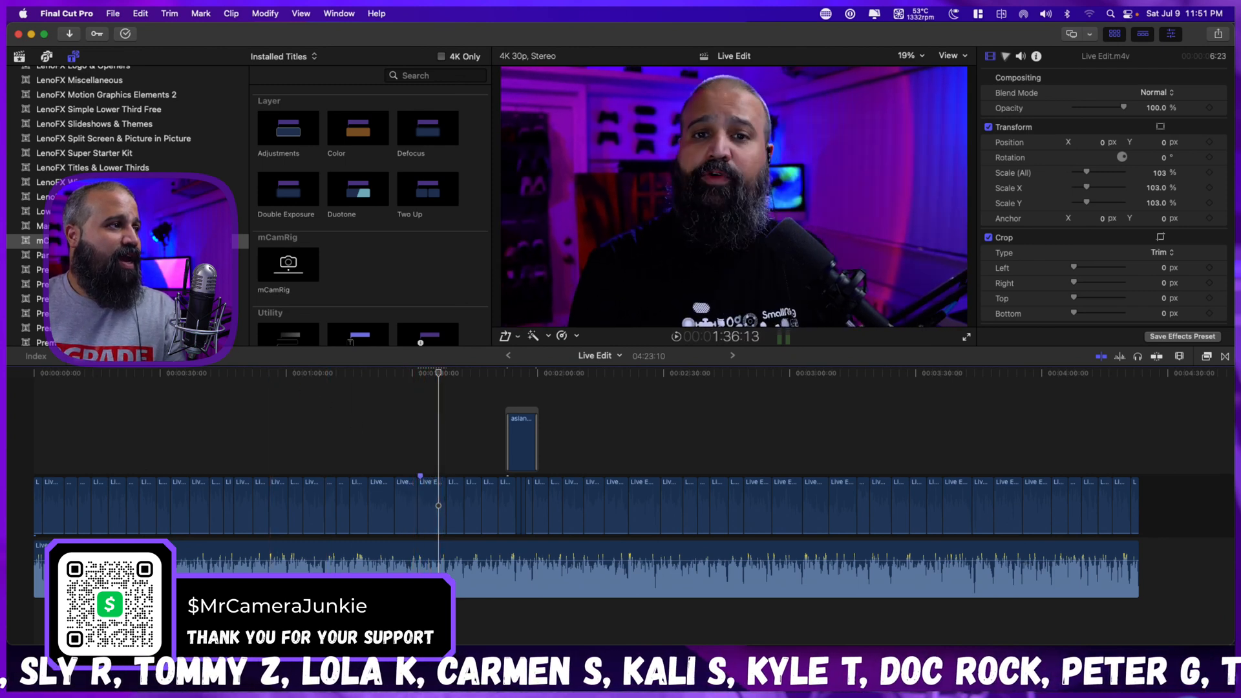
pyautogui.click(40, 240)
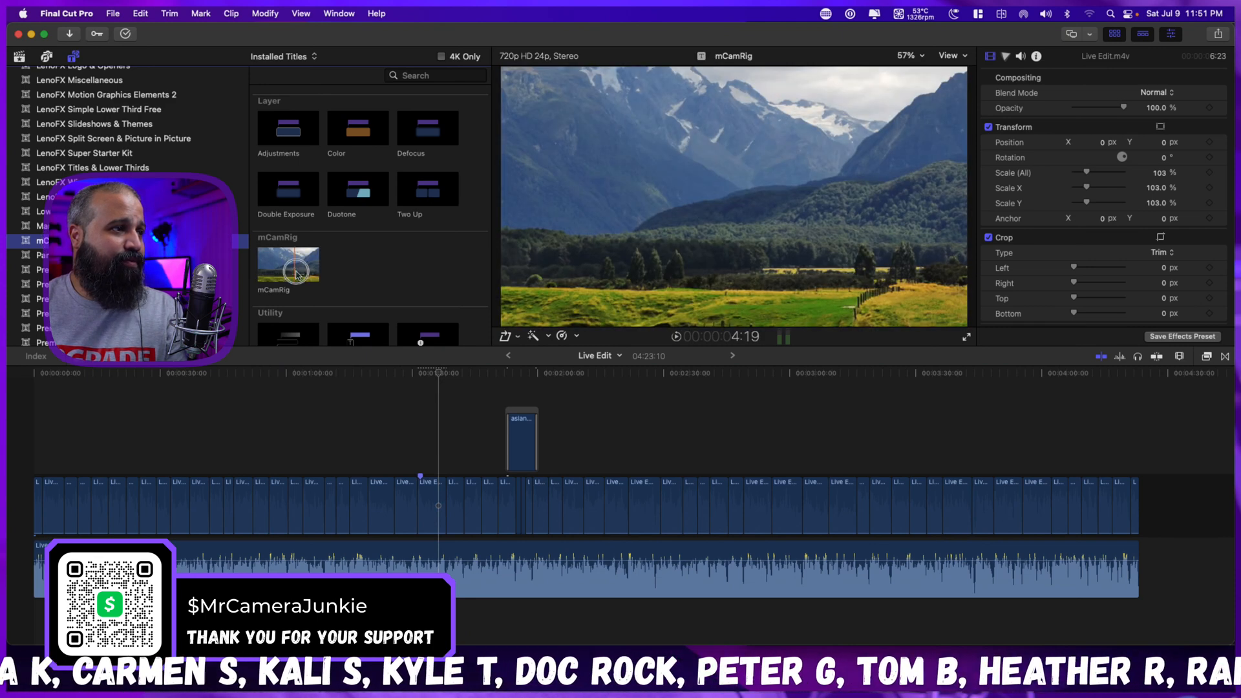
pyautogui.moveTo(295, 271); pyautogui.dragTo(298, 449)
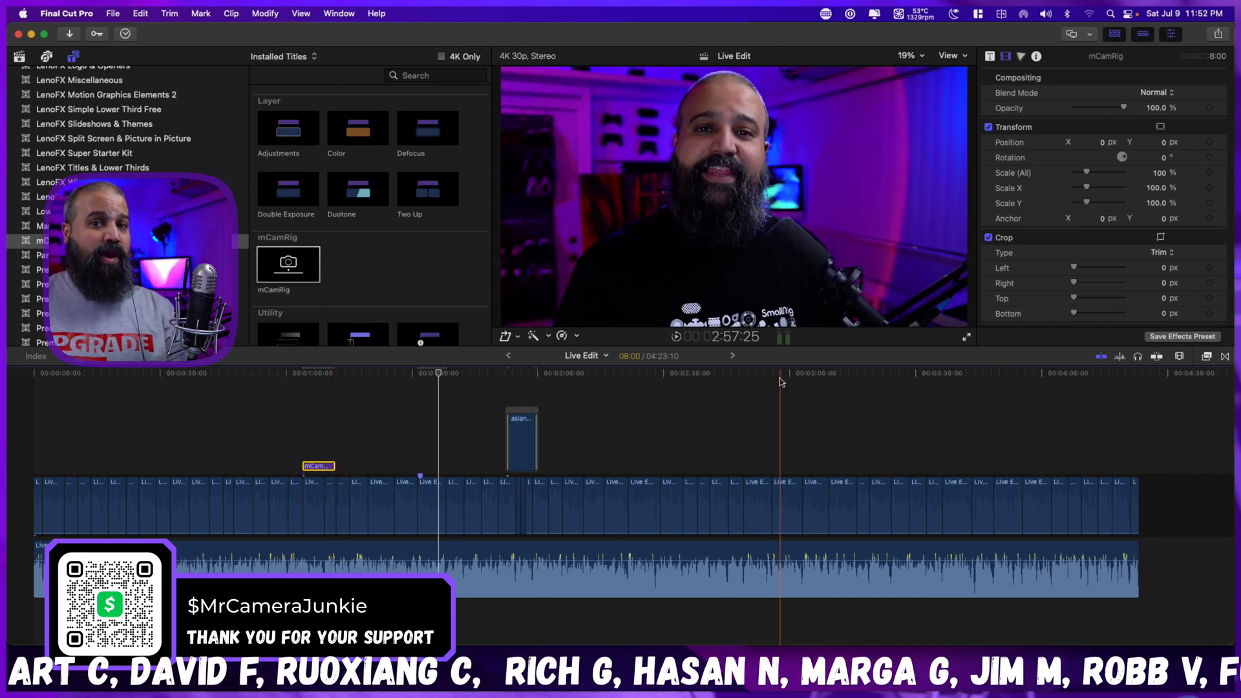
# Set the mCamRig title's Camera Z Position to -150 px in its published parameters.
pyautogui.click(990, 58)
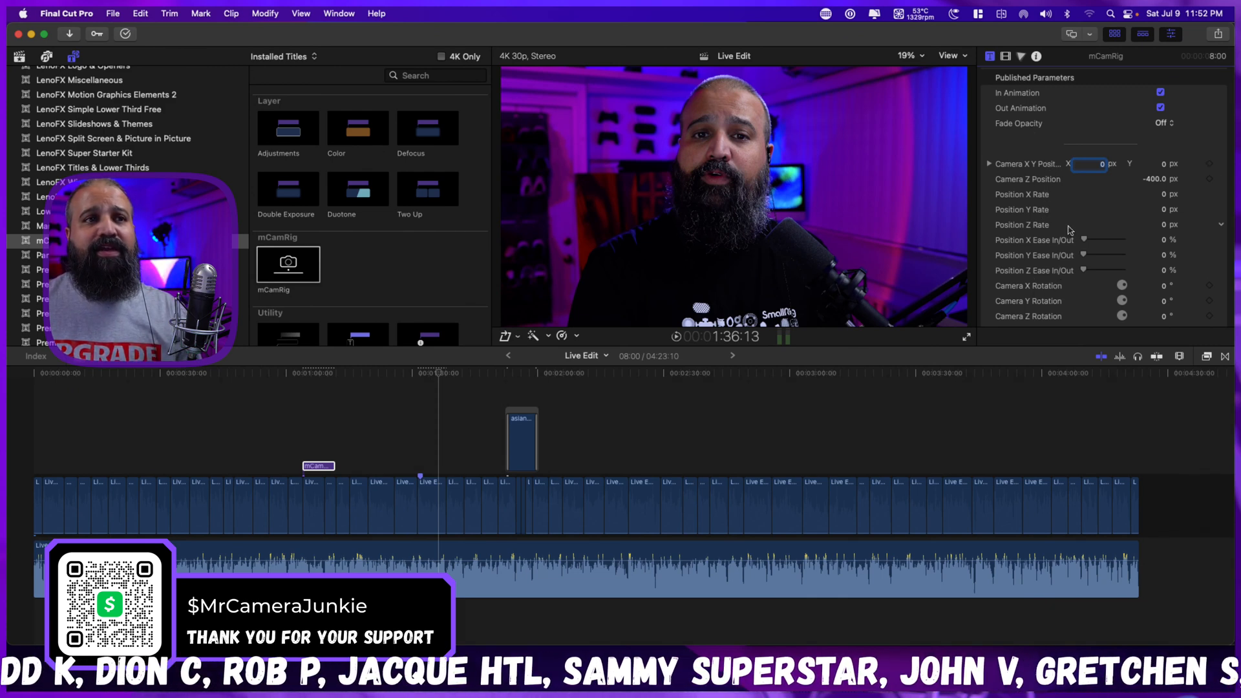
pyautogui.scroll(-5, 1069, 229)
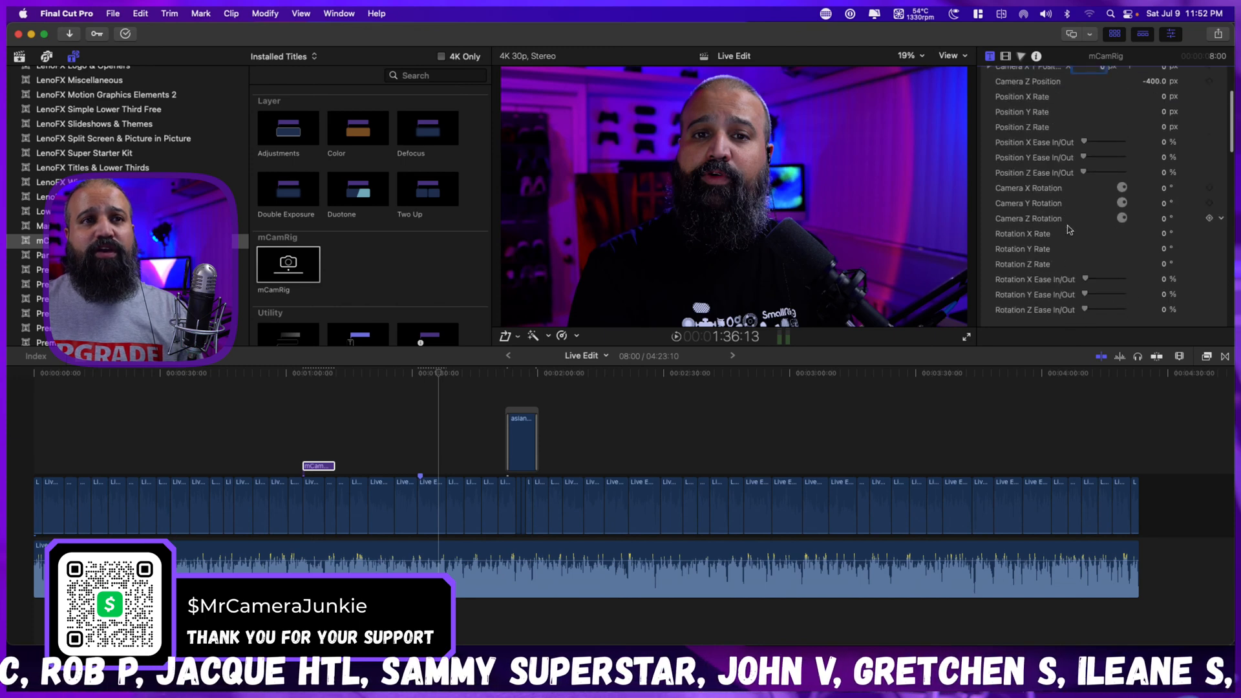
pyautogui.scroll(5, 1069, 230)
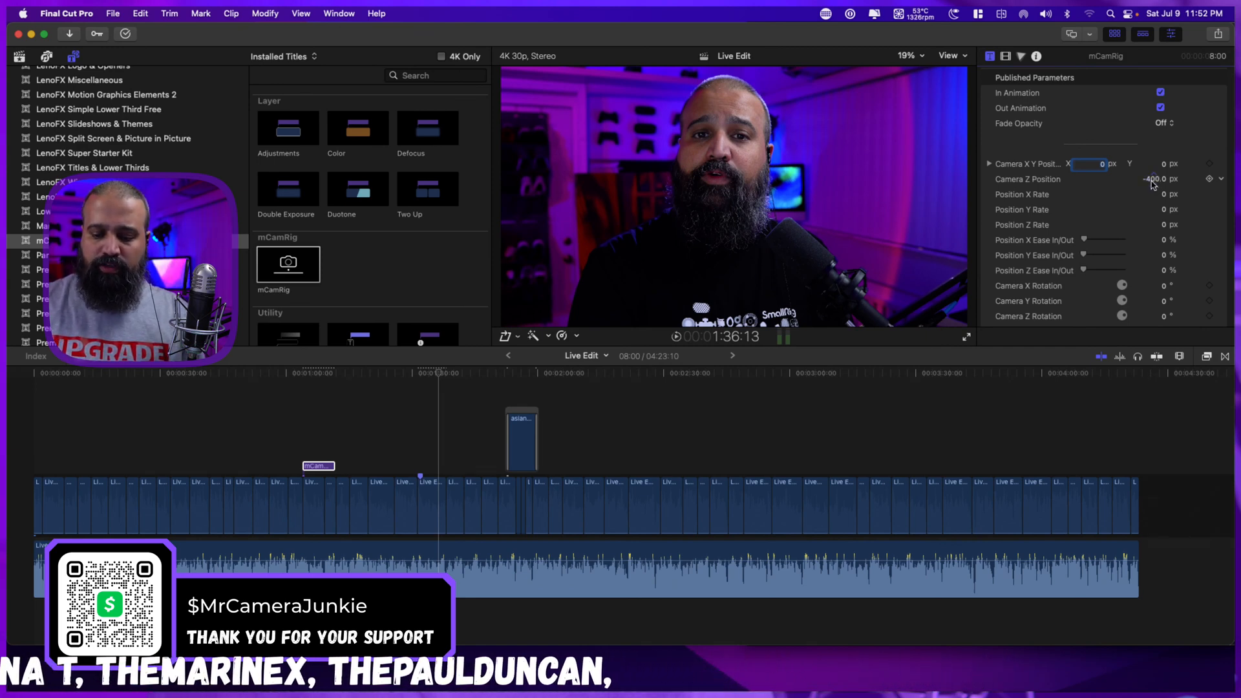
pyautogui.click(1152, 181)
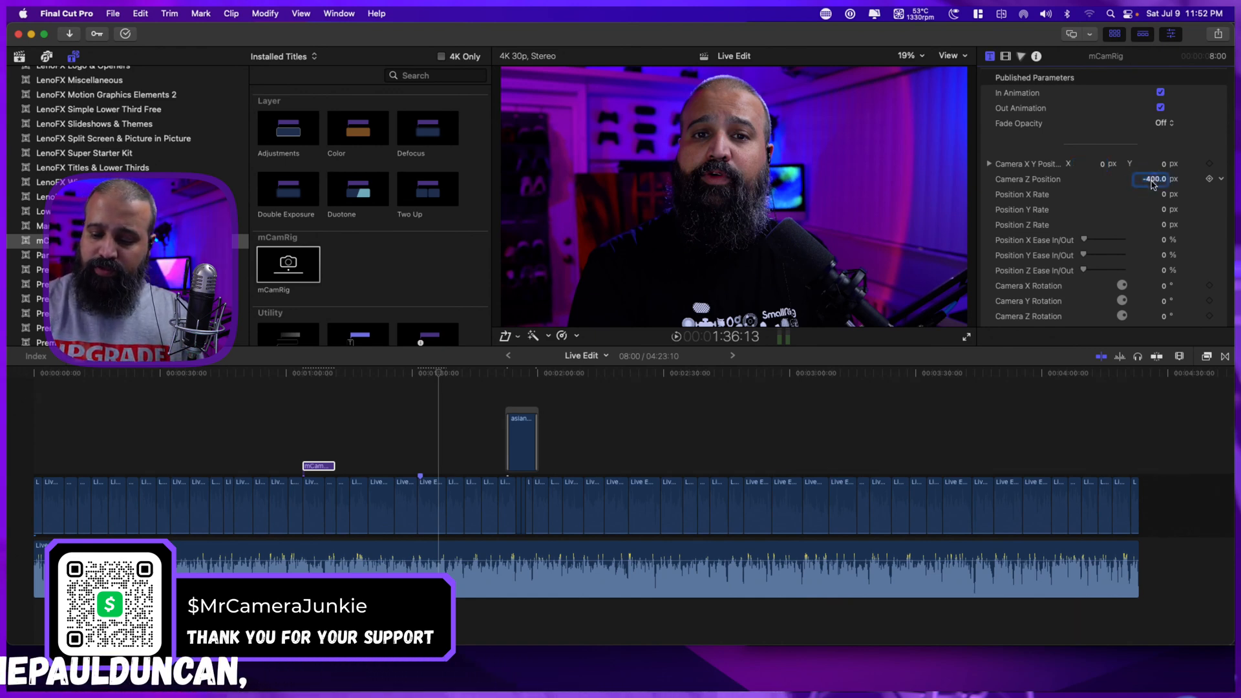
pyautogui.press('BackSpace')
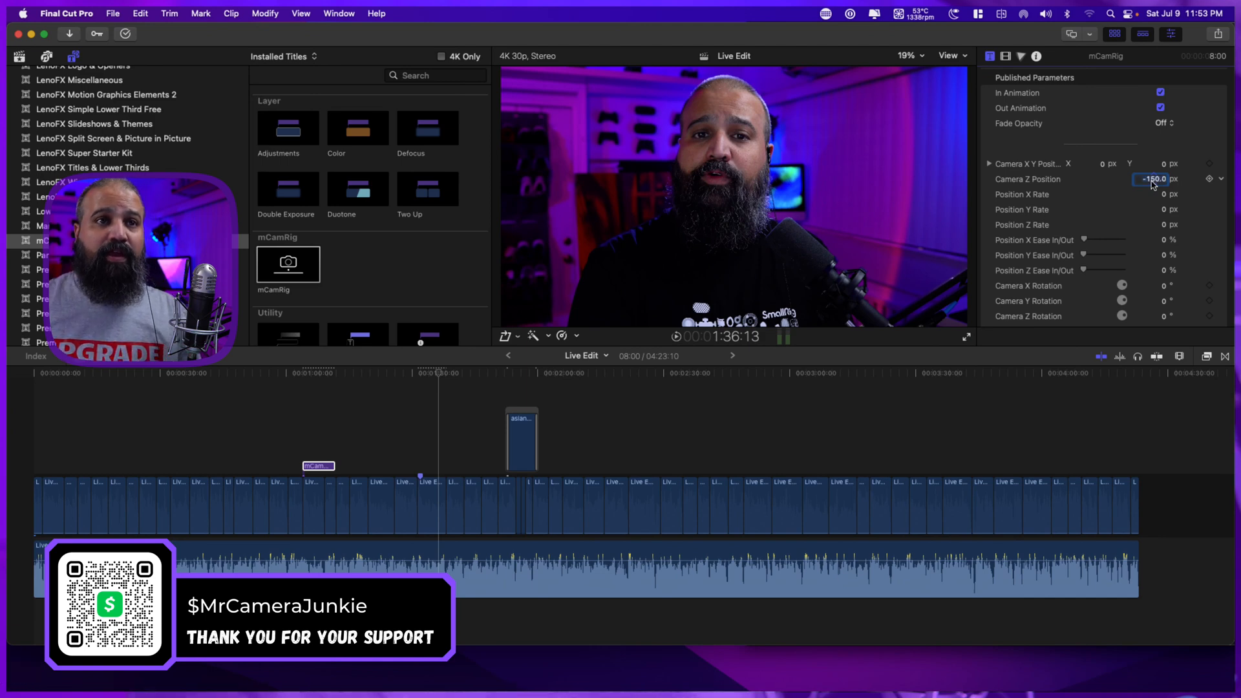
pyautogui.press('Return')
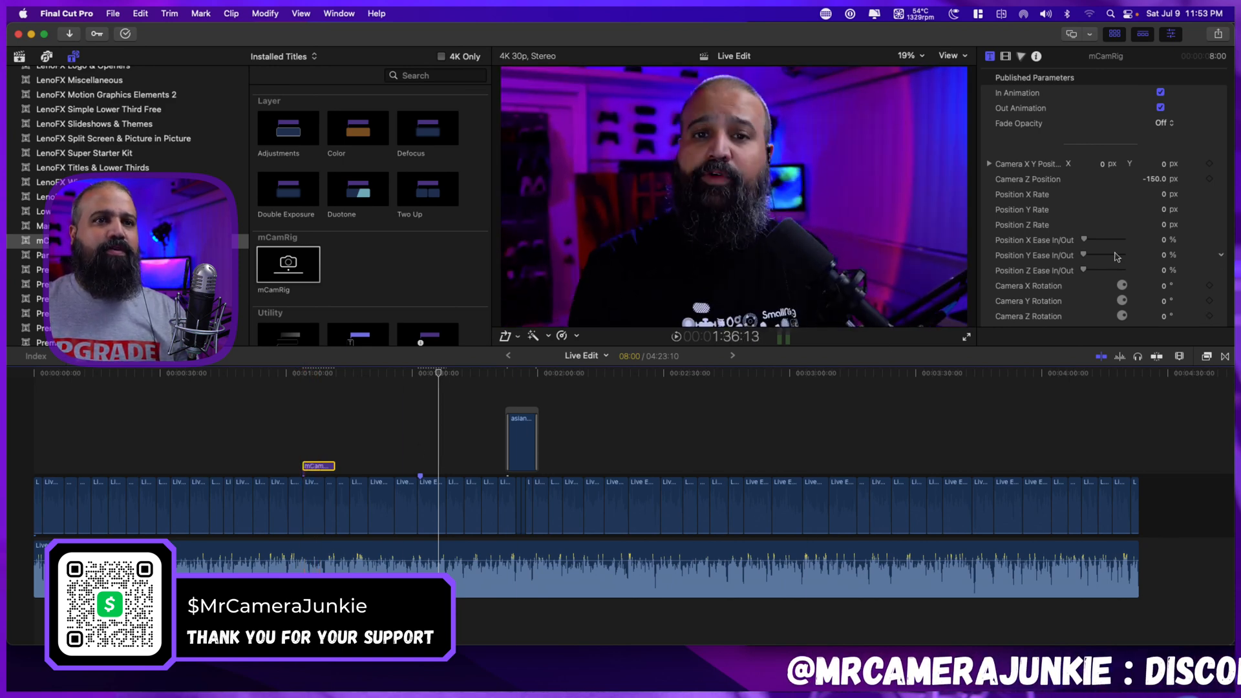
# Set the mCamRig title's Focus Offset to -150.
pyautogui.scroll(-2, 1144, 245)
pyautogui.scroll(-6, 1145, 245)
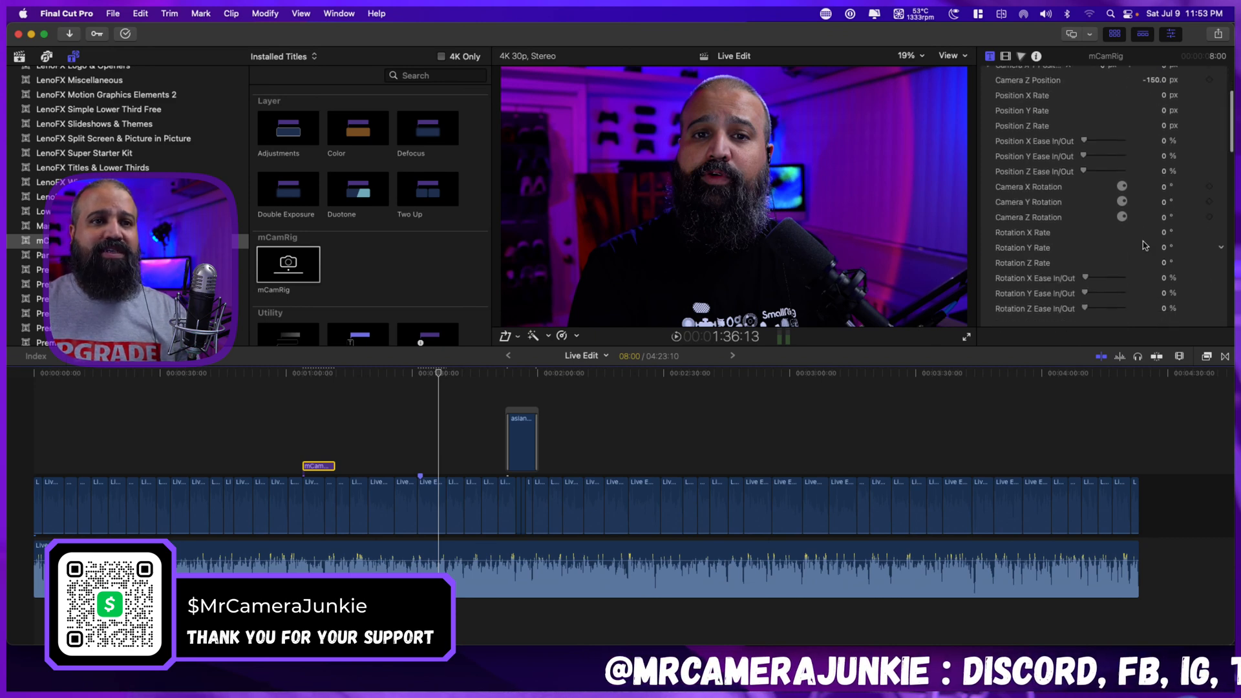
pyautogui.scroll(-4, 1143, 241)
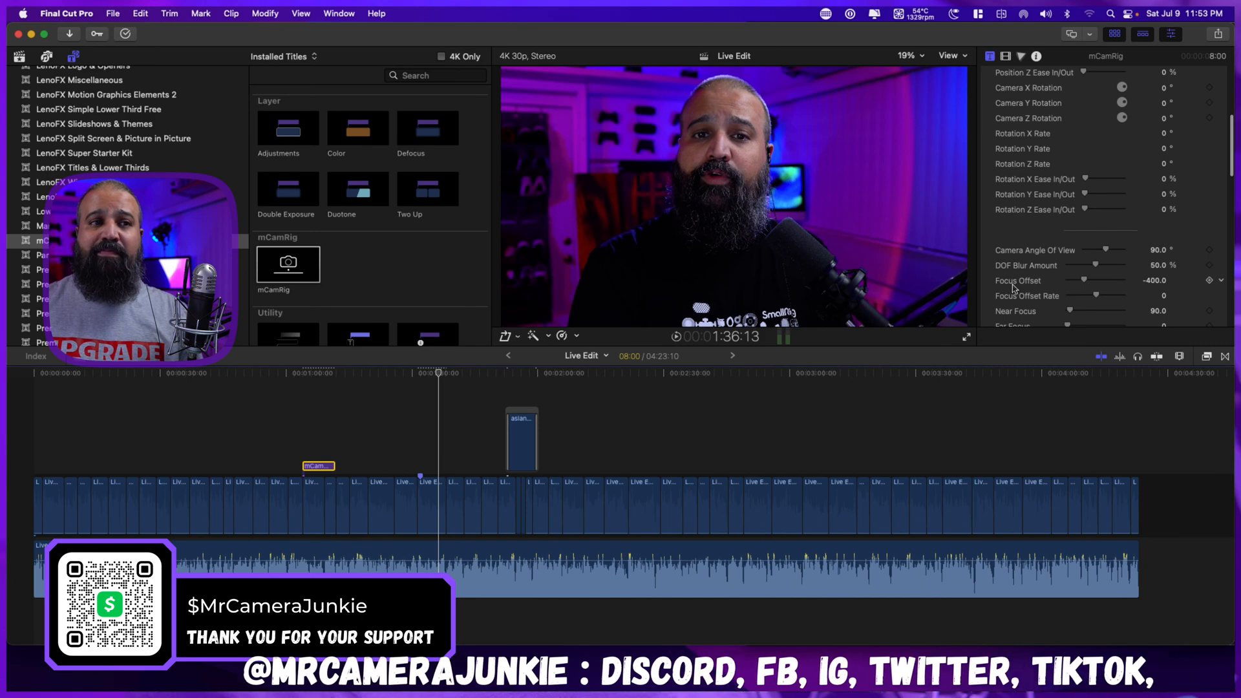
pyautogui.scroll(-1, 1028, 284)
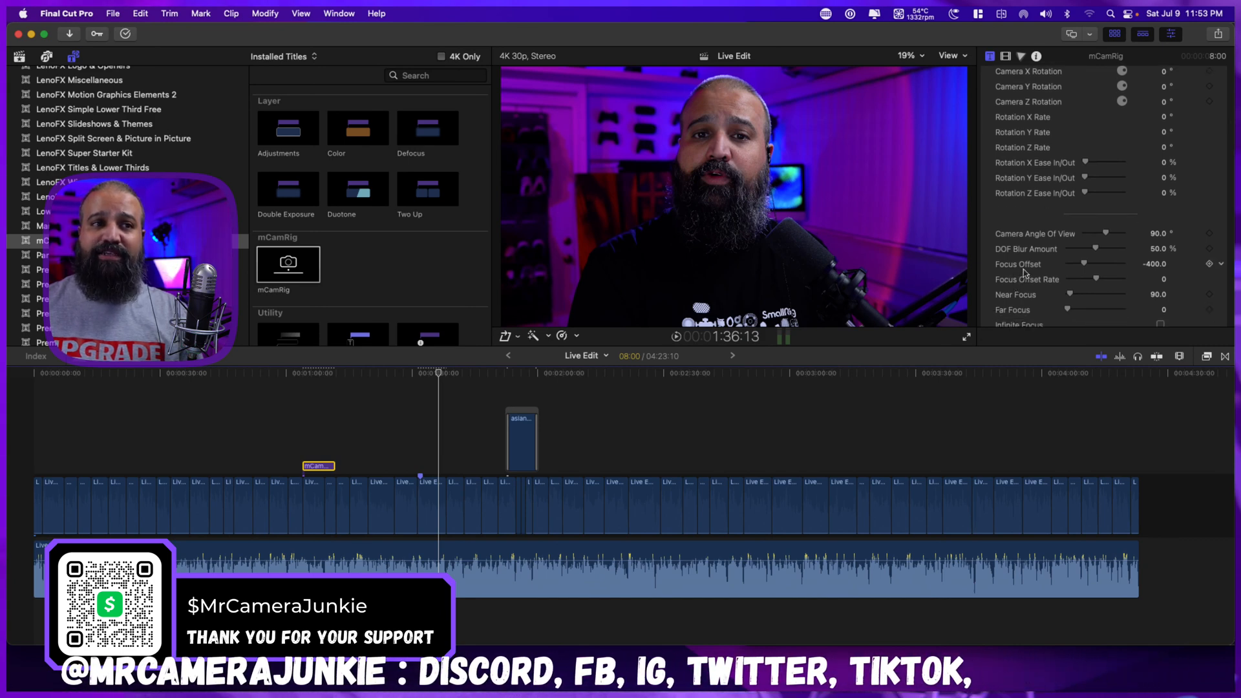
pyautogui.click(1155, 265)
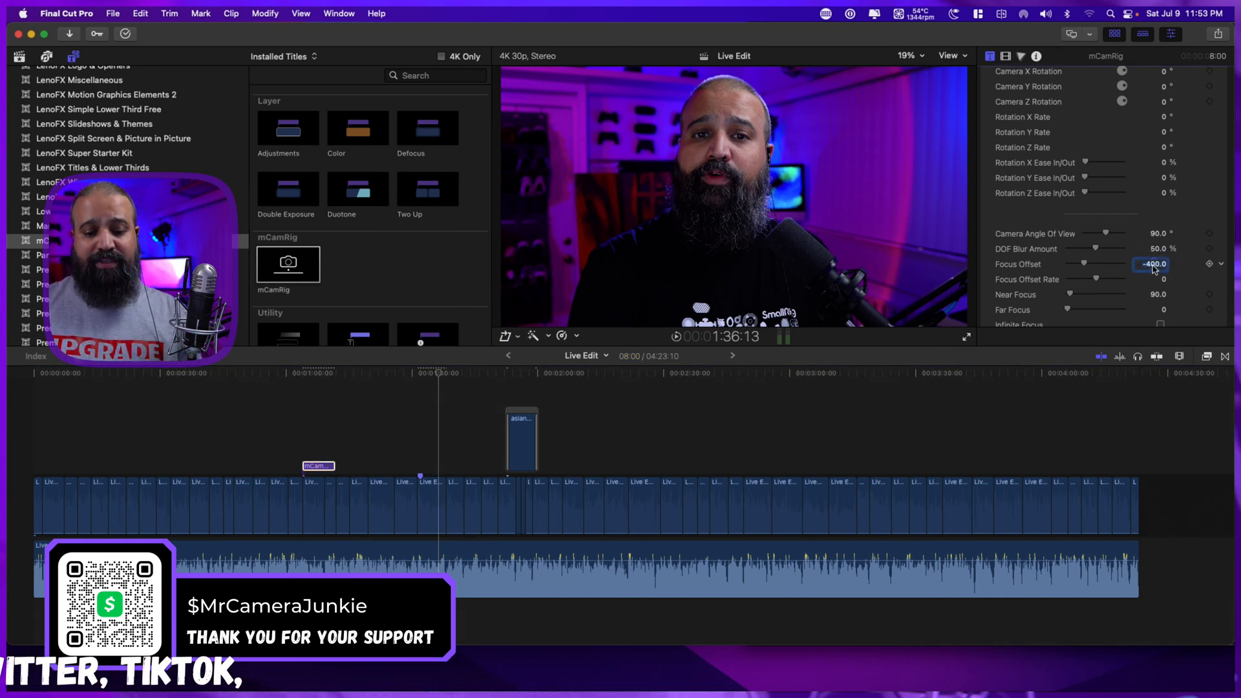
pyautogui.write('-150')
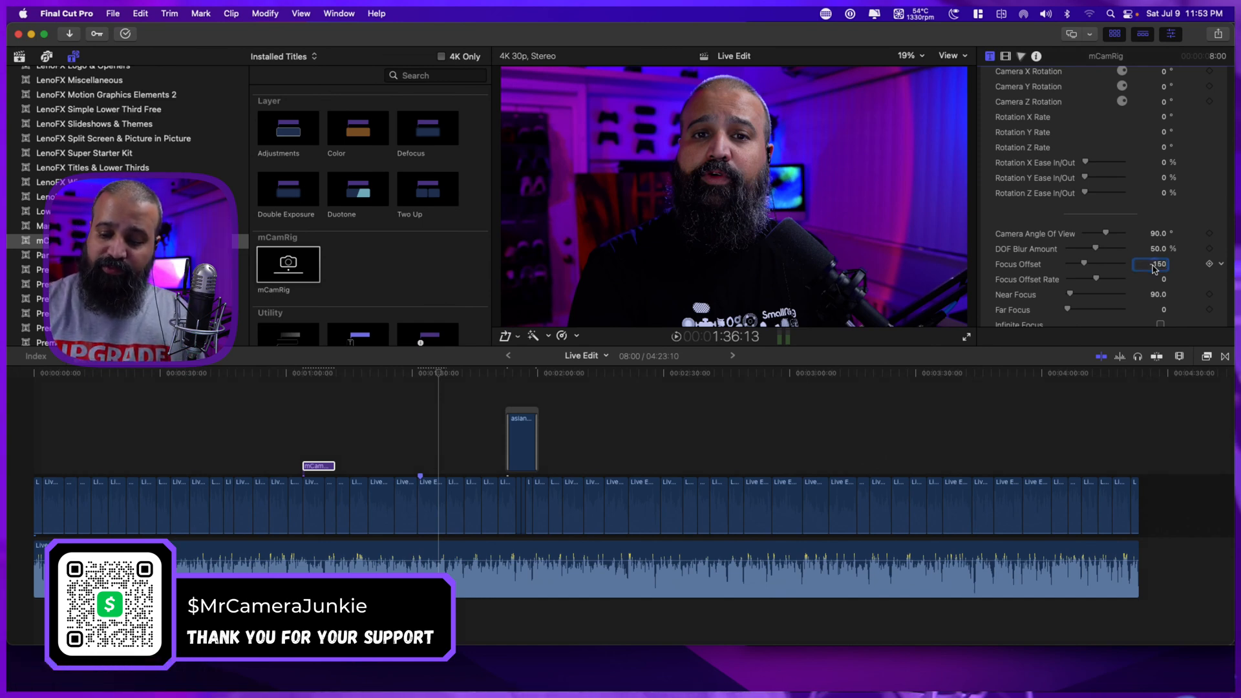
pyautogui.press('Return')
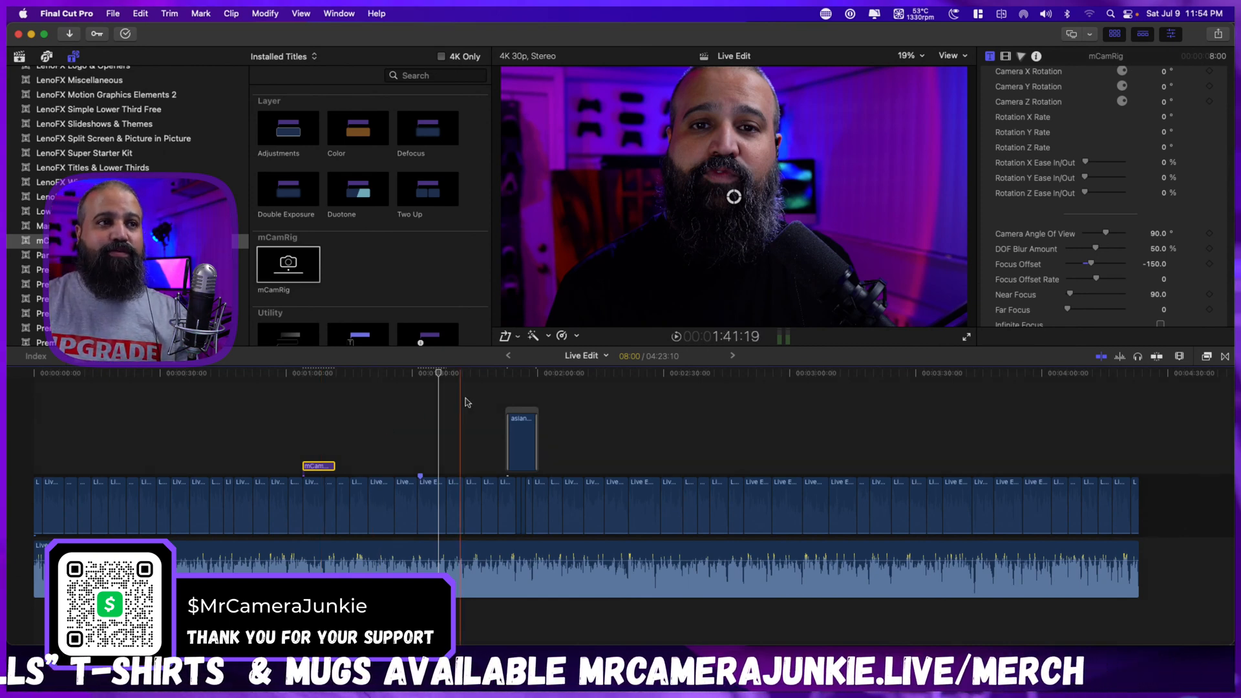
# Reframe the shot under the mCamRig title by moving its on-screen camera control to about X 0.1 px, Y 0.07 px.
pyautogui.click(319, 442)
pyautogui.click(319, 465)
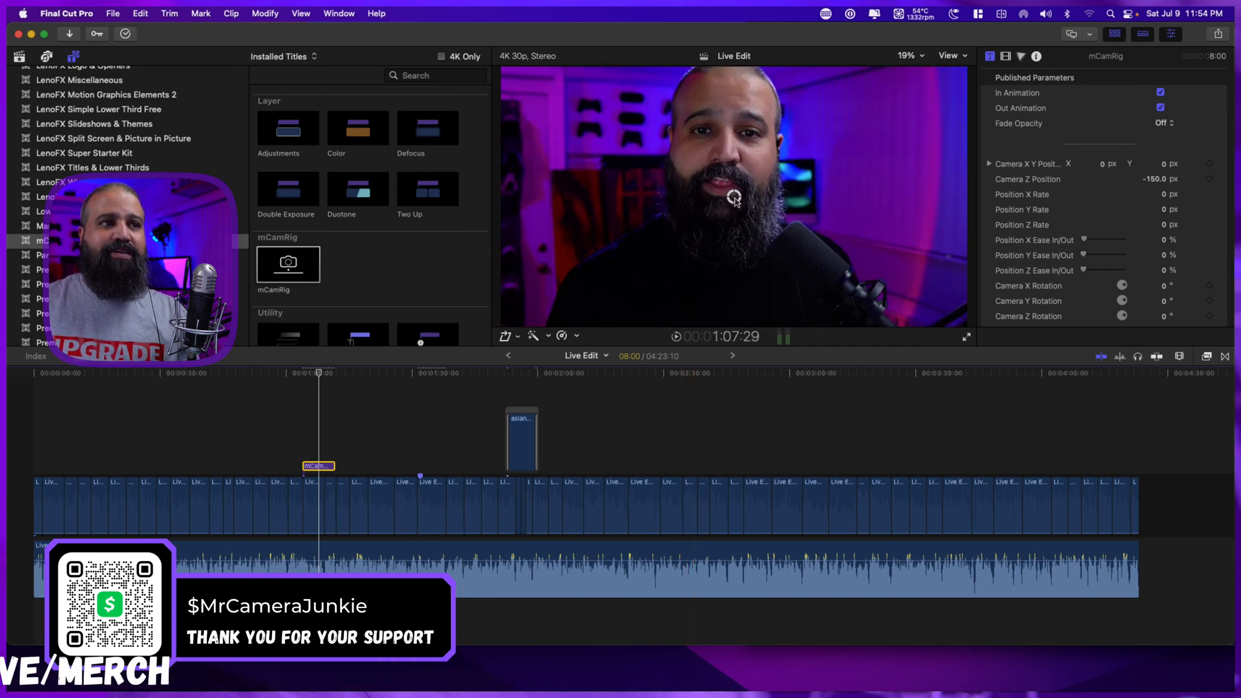
pyautogui.moveTo(733, 196); pyautogui.dragTo(759, 181)
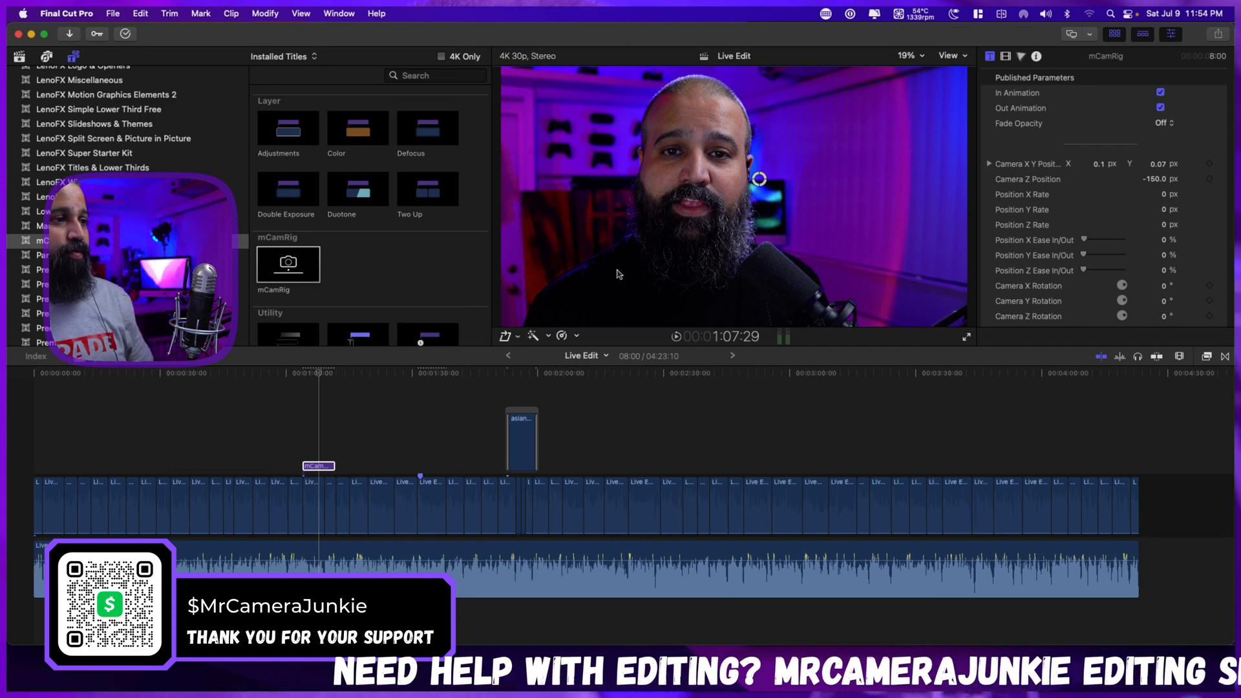
# Play the mCamRig section from about 1:03 and extend the title's end to a duration of about 45 seconds.
pyautogui.click(298, 448)
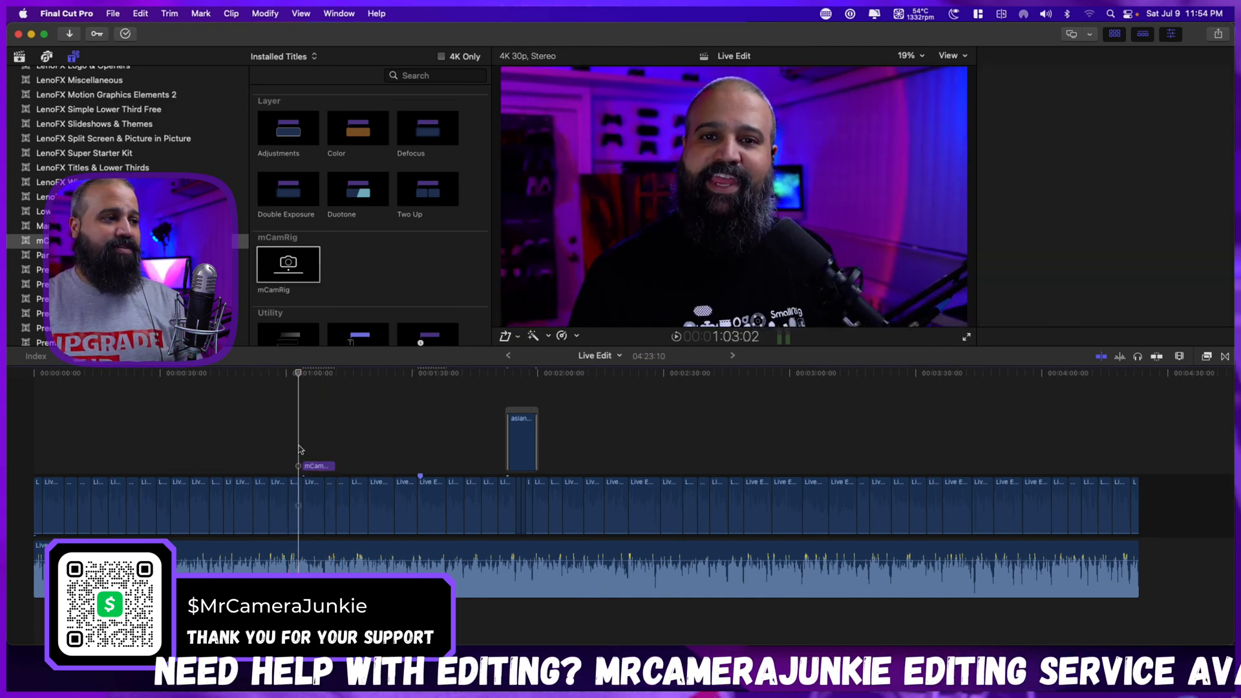
pyautogui.press('space')
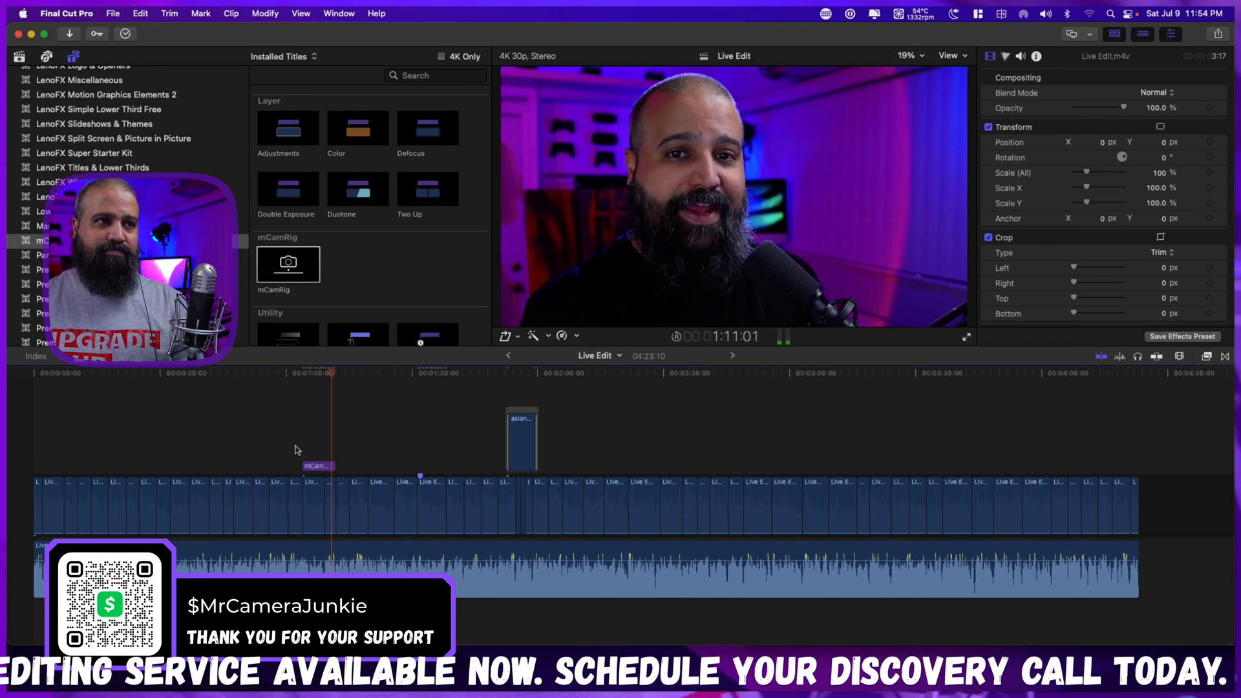
pyautogui.press('space')
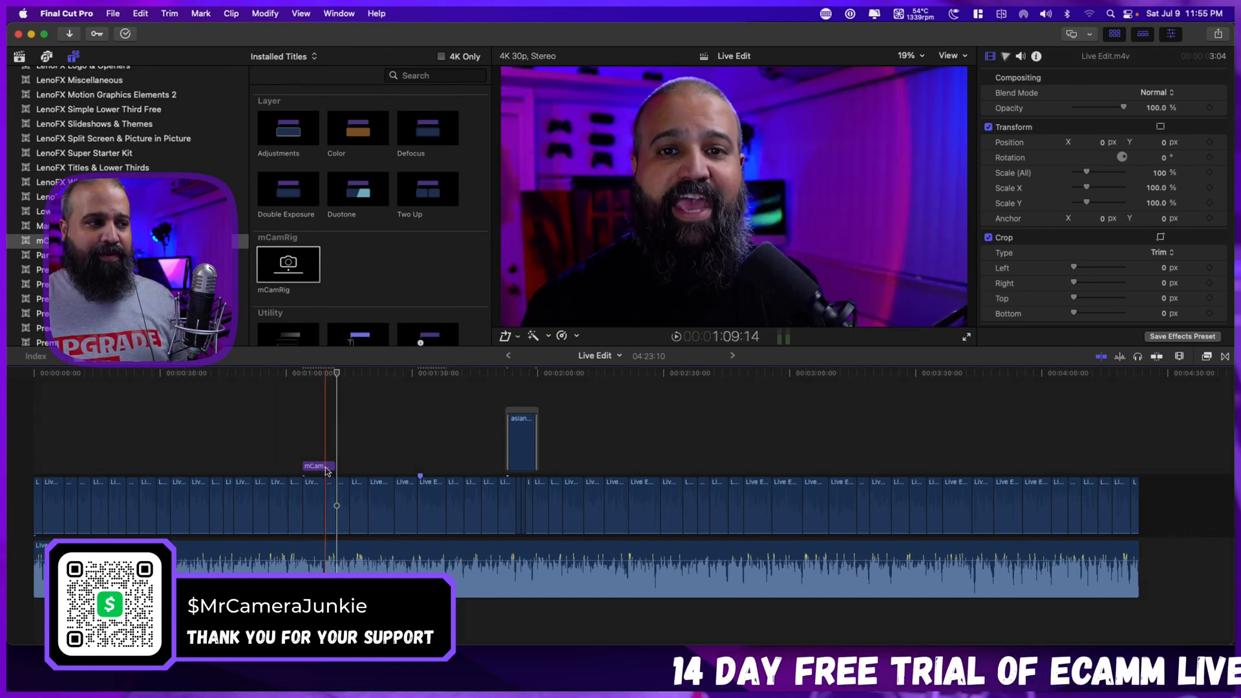
pyautogui.moveTo(333, 467); pyautogui.dragTo(486, 464)
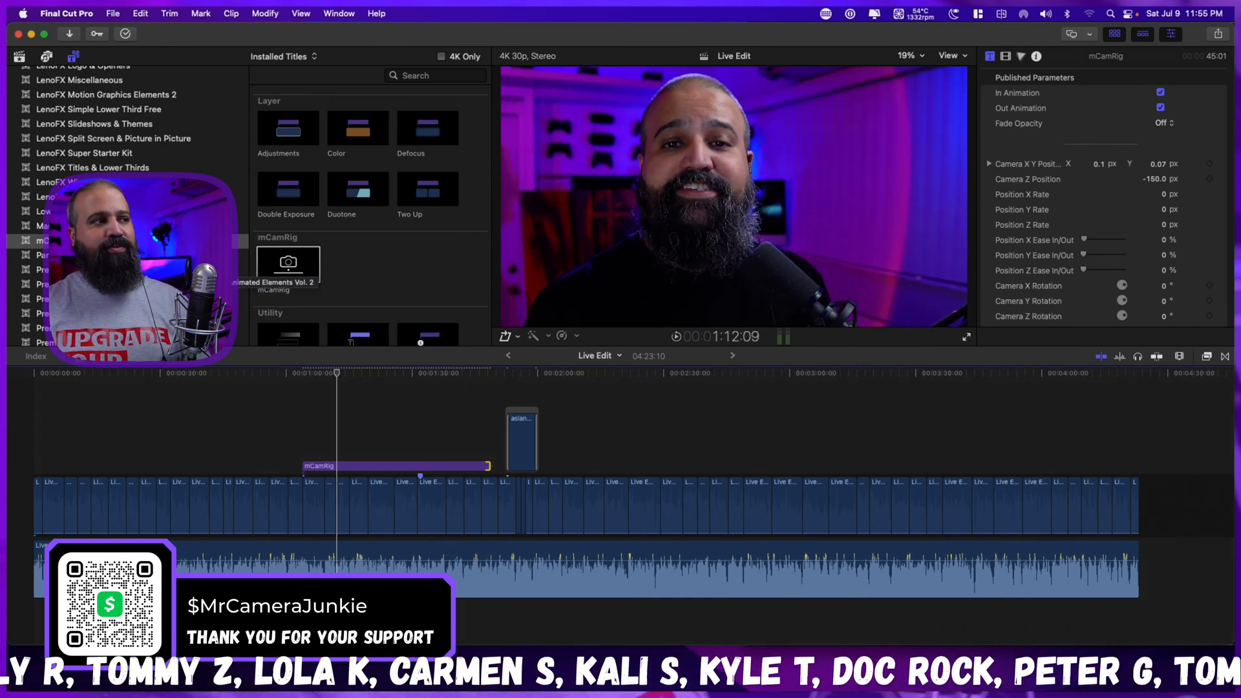
# Open the lower thirds title category, play the project's first three seconds and return the playhead to the start.
pyautogui.scroll(-5, 129, 194)
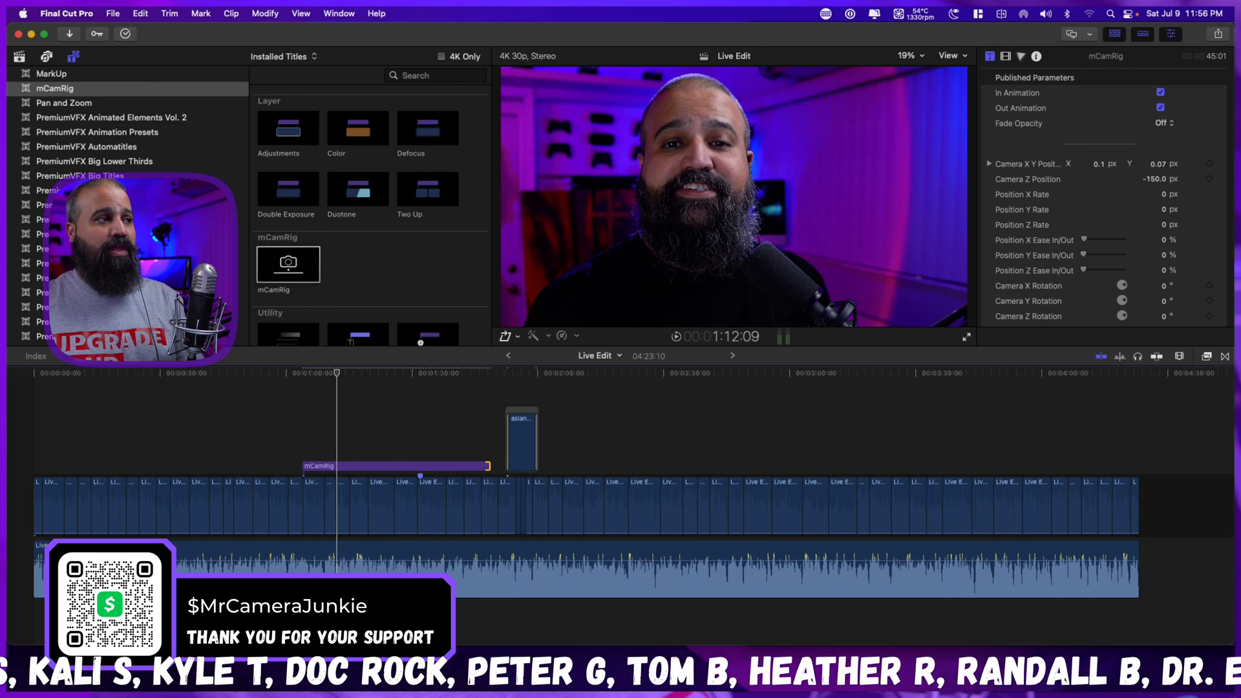
pyautogui.click(130, 205)
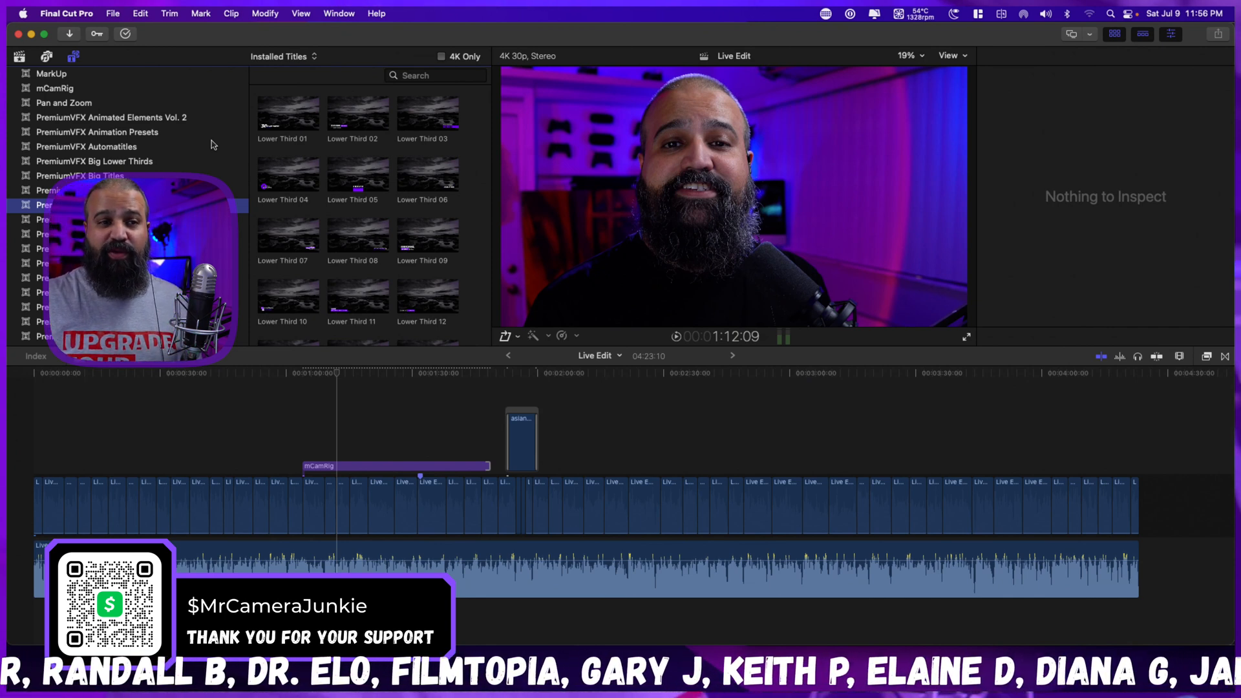
pyautogui.click(332, 466)
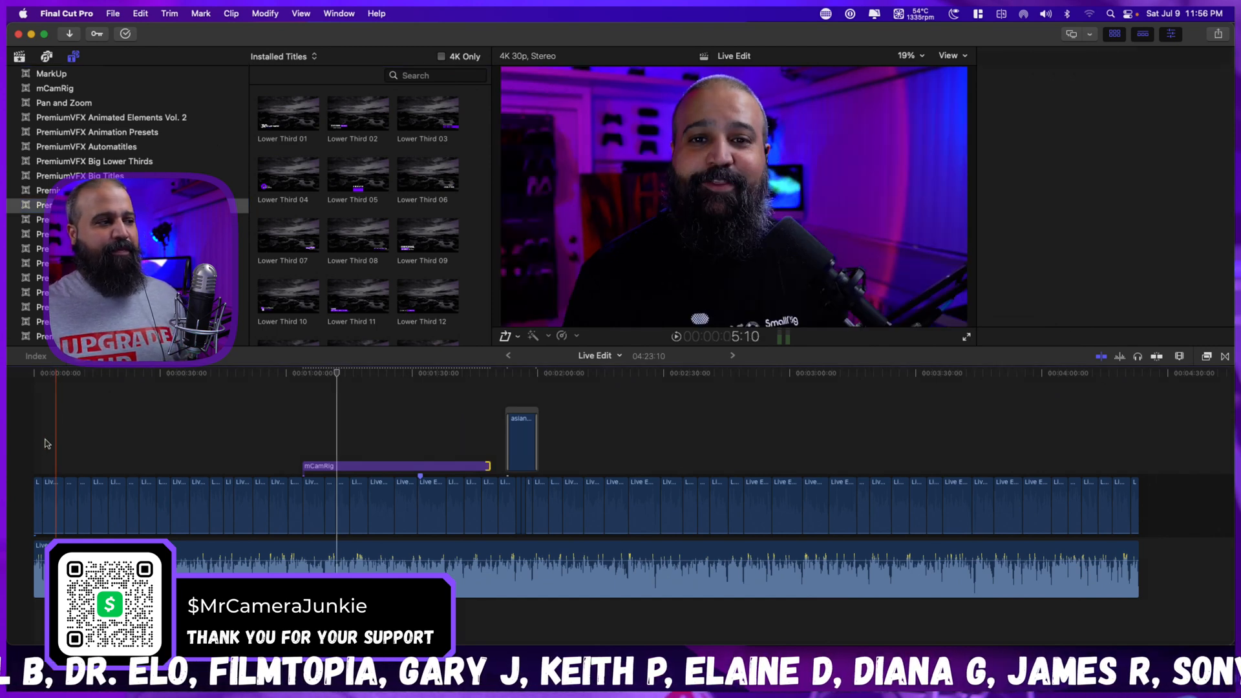
pyautogui.click(30, 447)
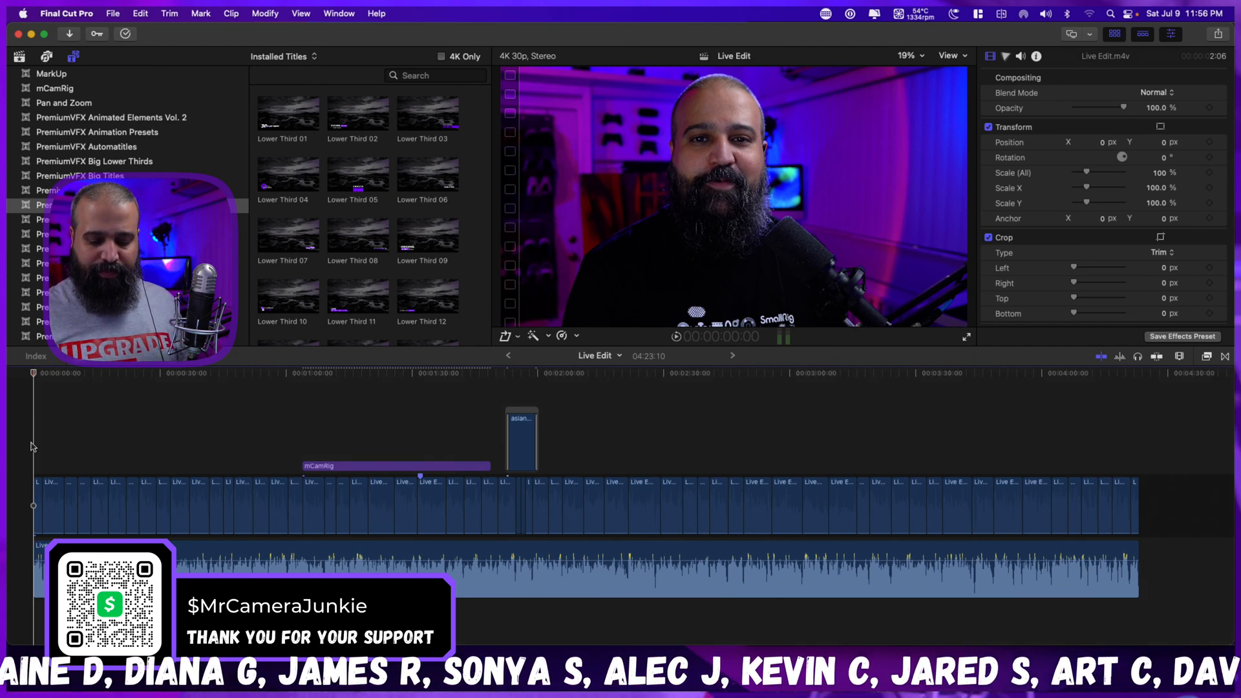
pyautogui.press('space')
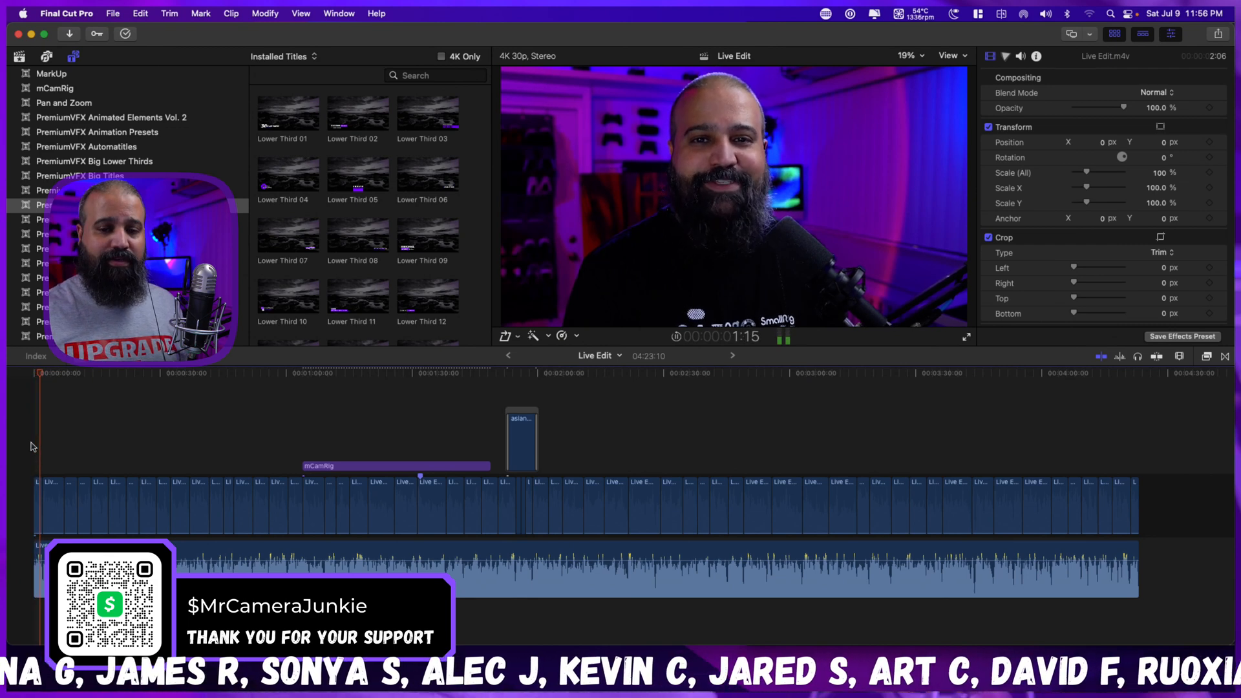
pyautogui.press('space')
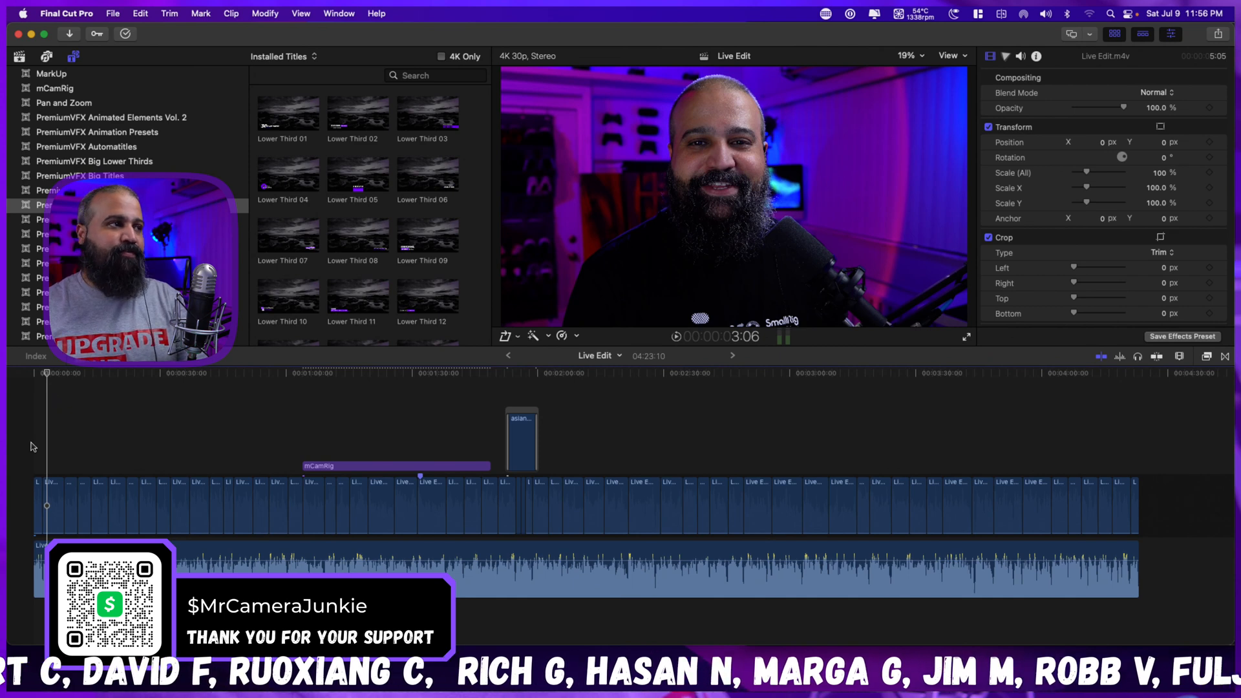
pyautogui.click(31, 446)
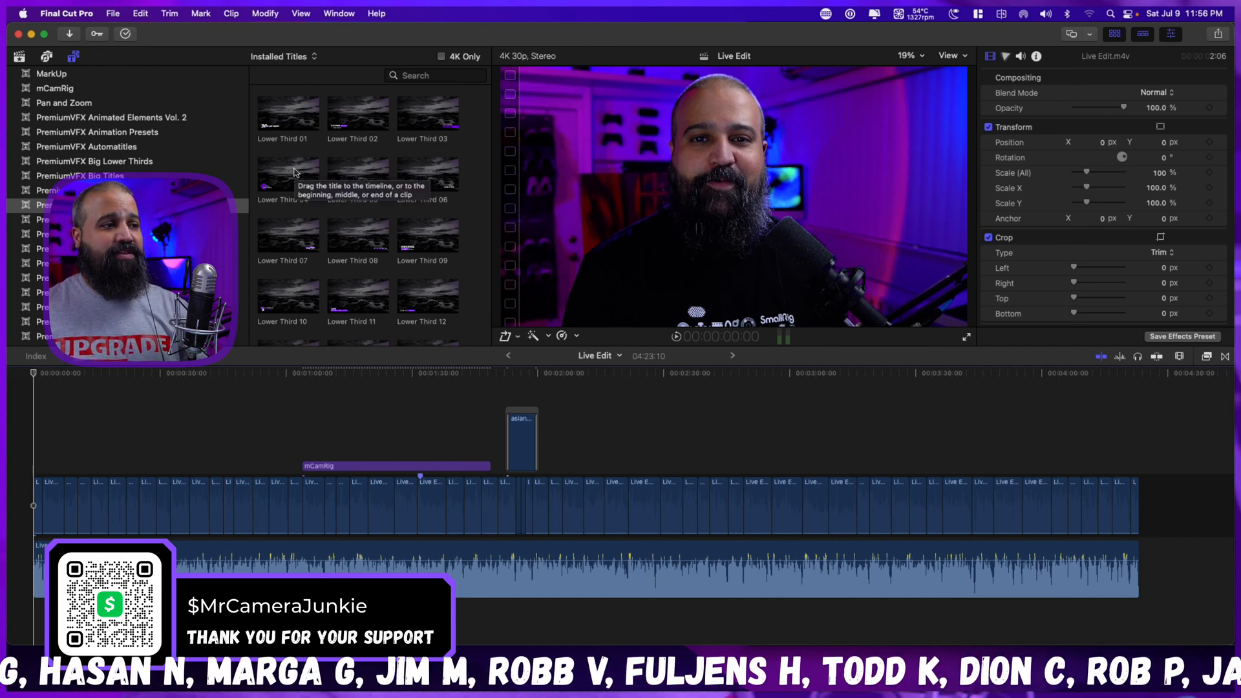
# Preview the lower third titles one after another from Lower Third 01 to Lower Third 07.
pyautogui.click(281, 120)
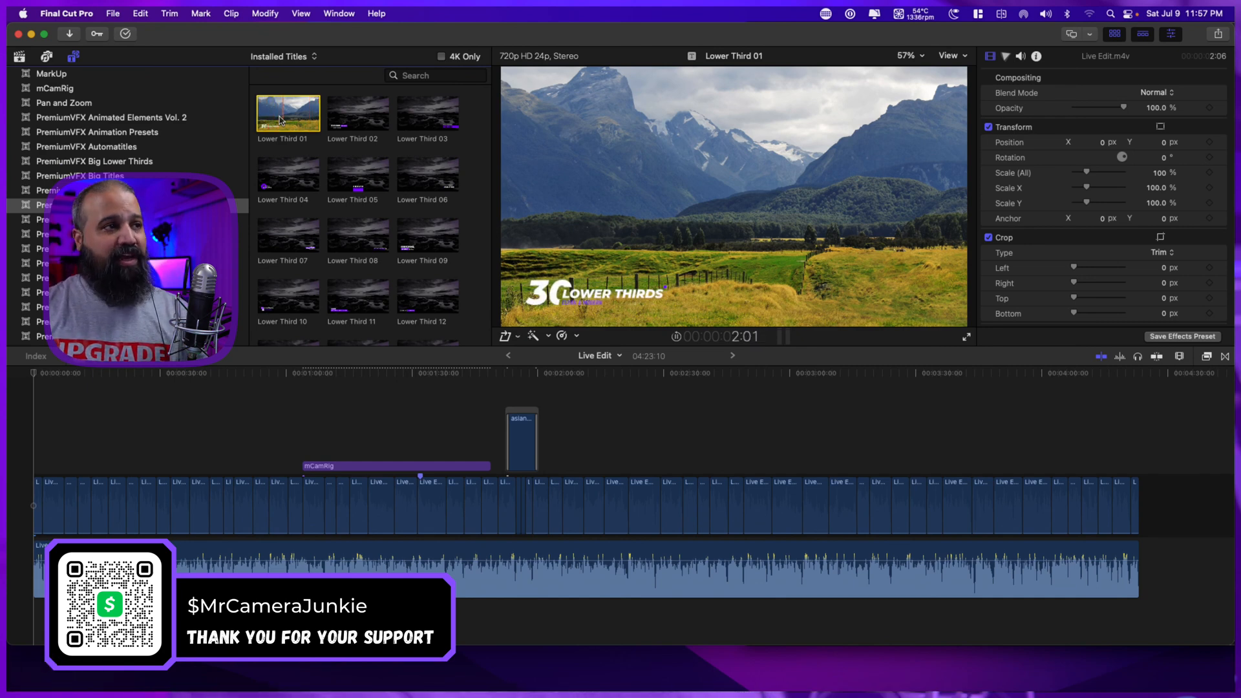
pyautogui.press('Right')
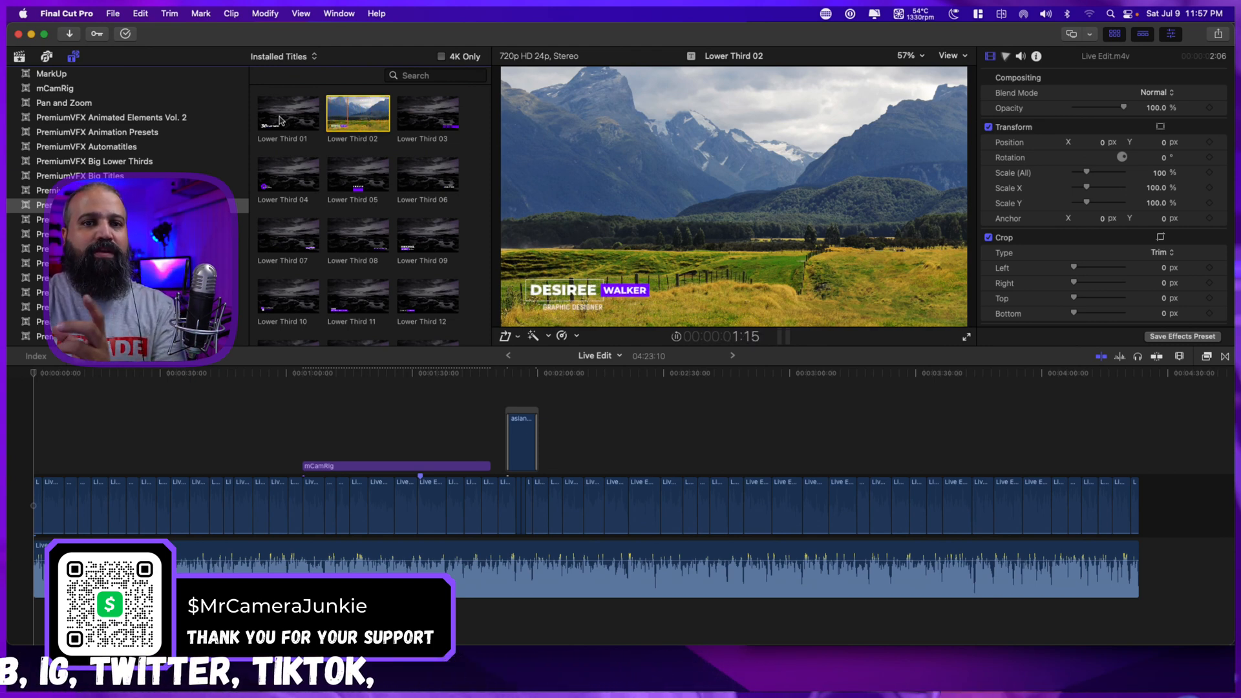
pyautogui.press('Right')
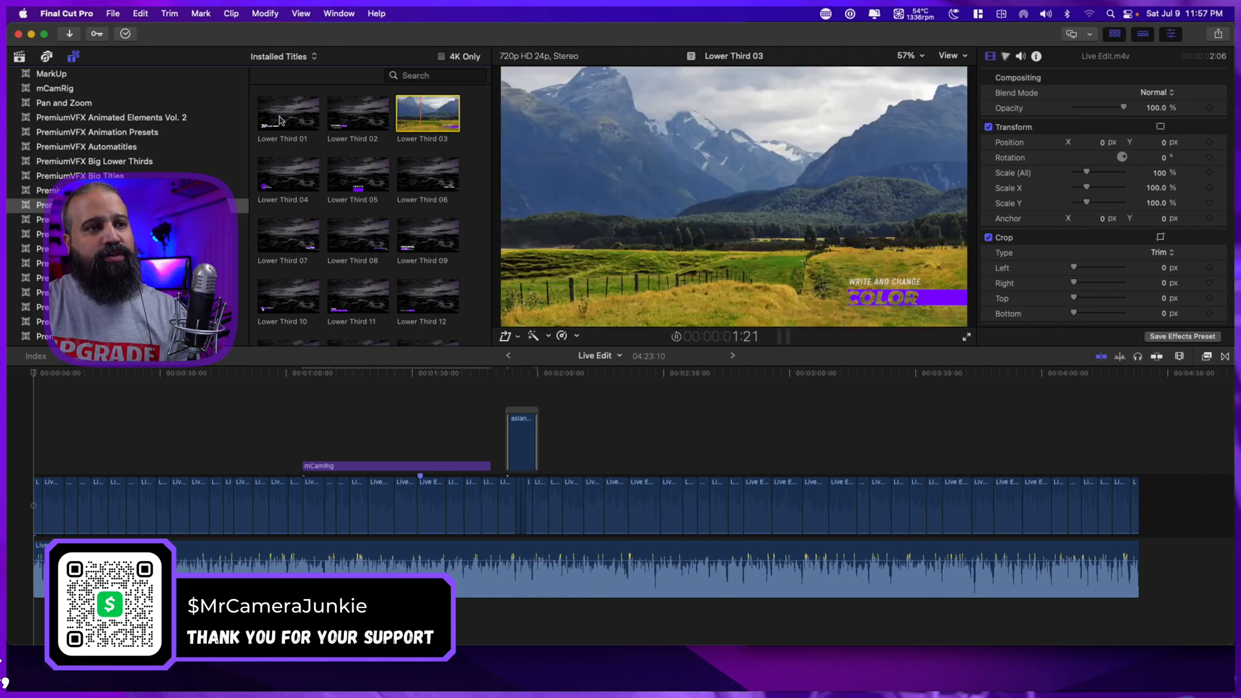
pyautogui.press('Right')
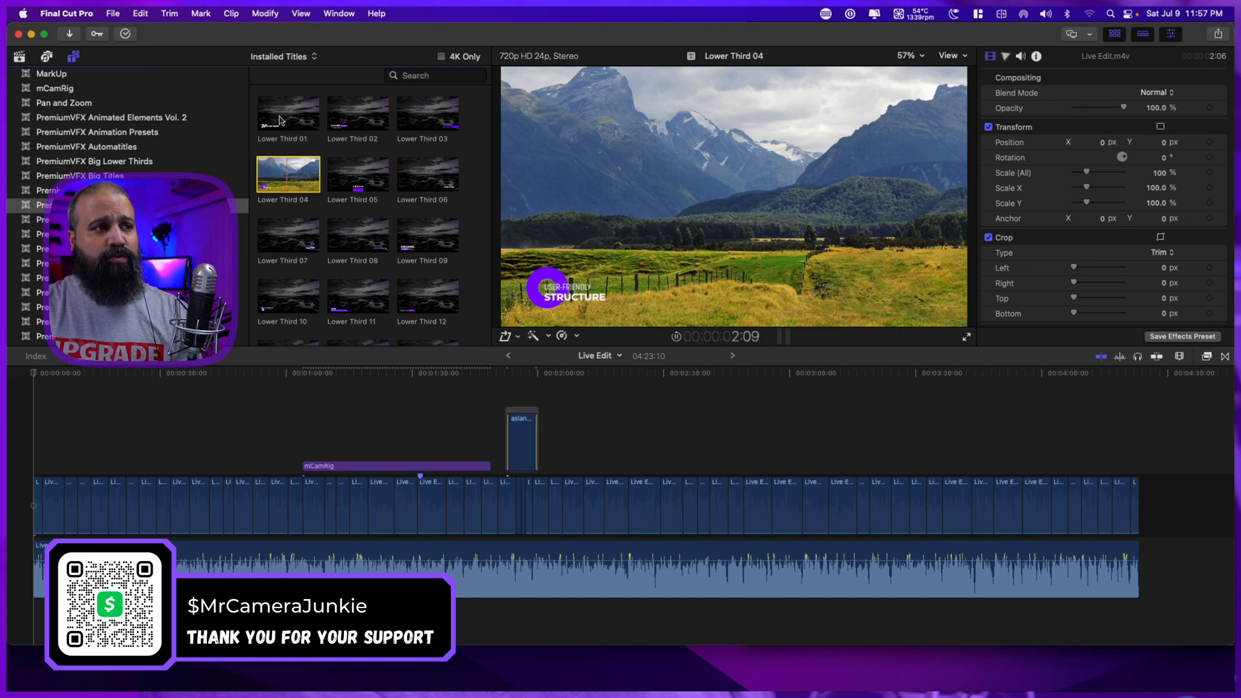
pyautogui.press('Right')
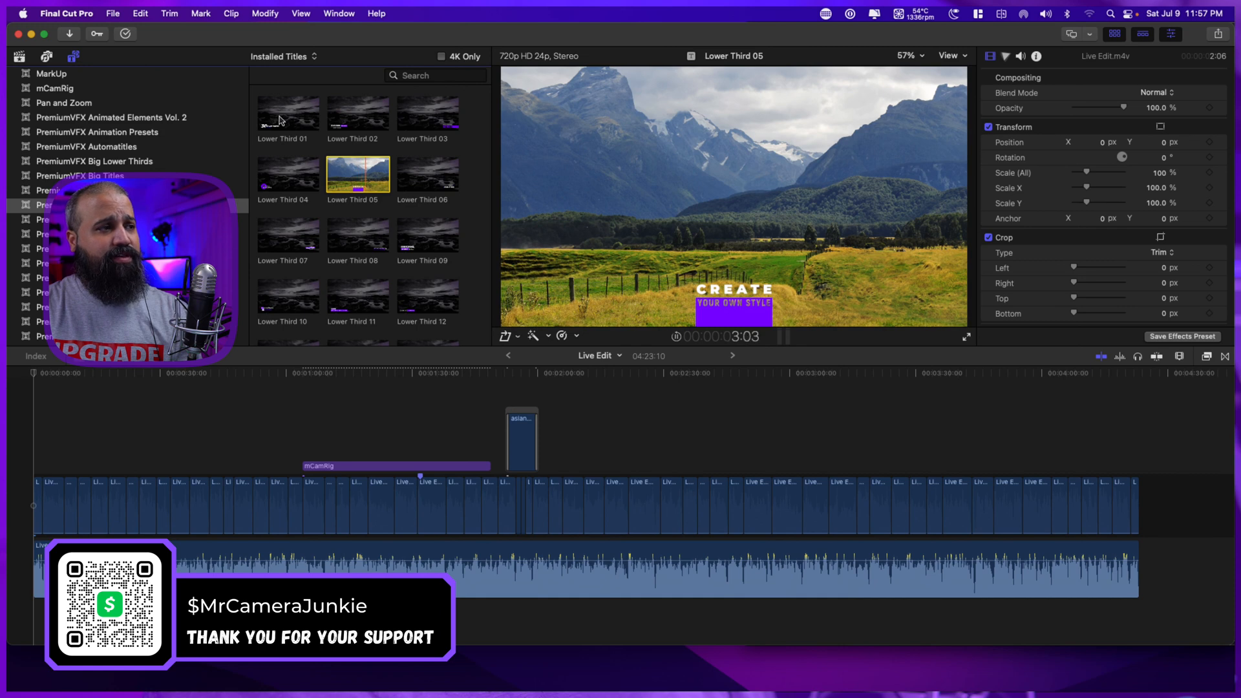
pyautogui.press('Right')
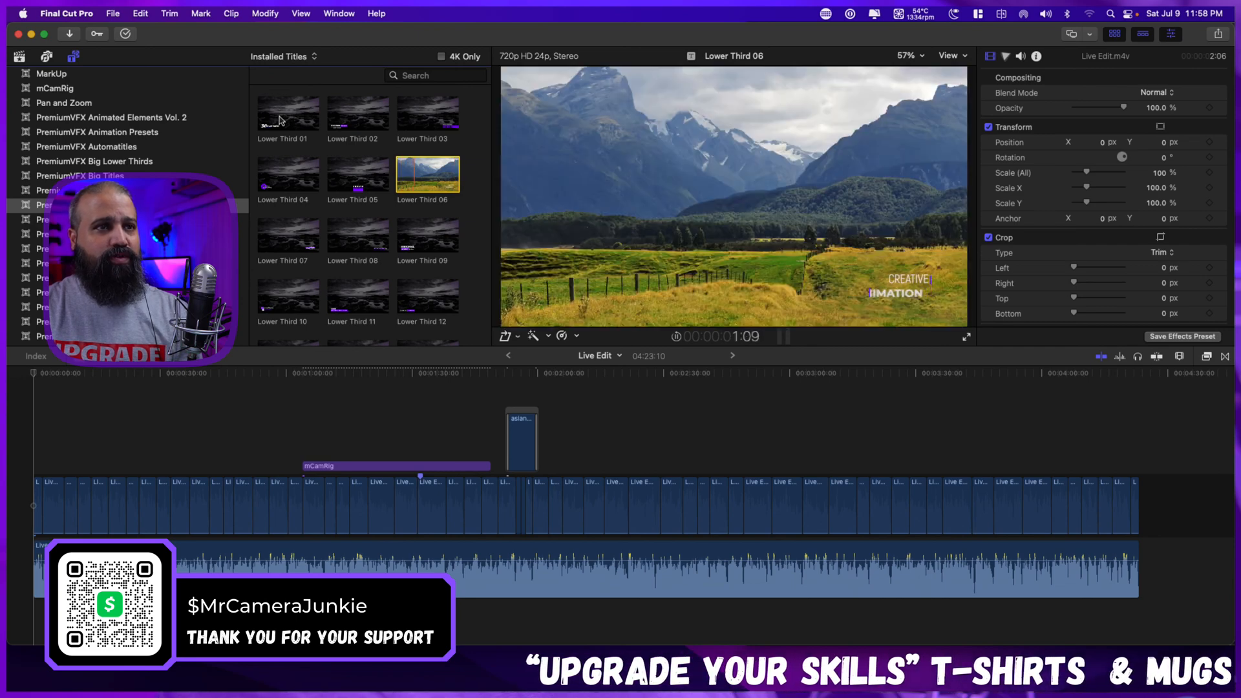
pyautogui.press('Right')
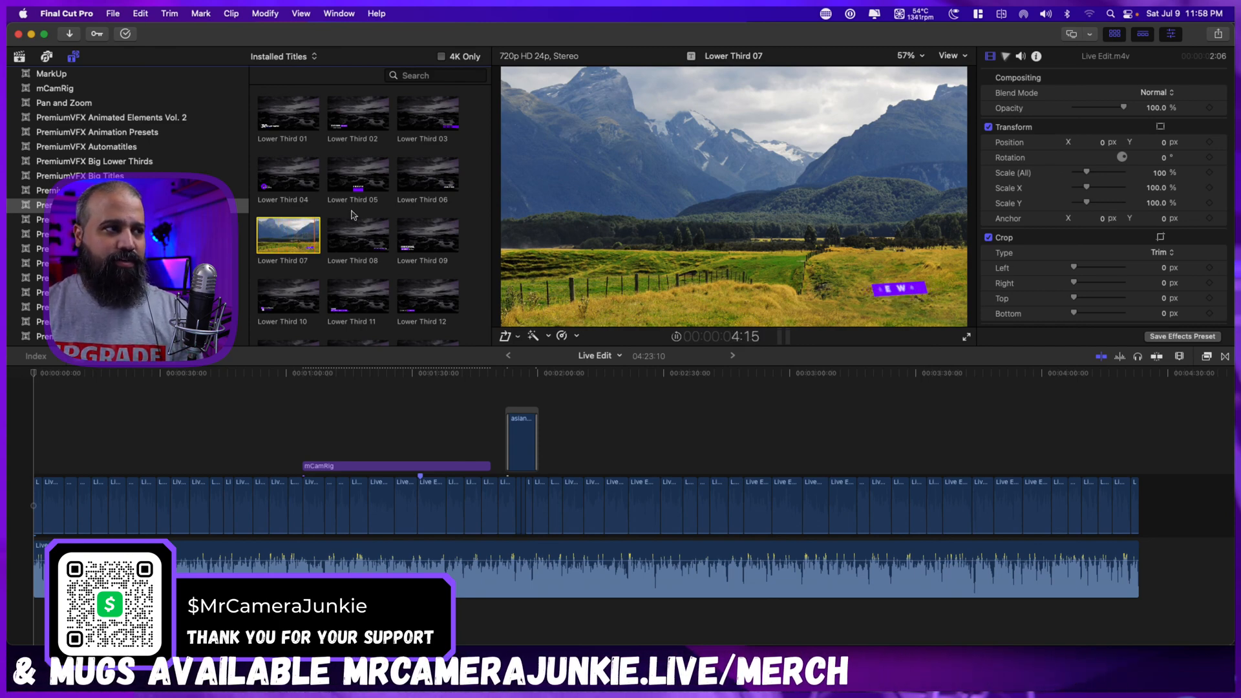
# Add the Lower Third 07 title above the first clip at the project's start and play its opening.
pyautogui.moveTo(280, 240); pyautogui.dragTo(9, 446)
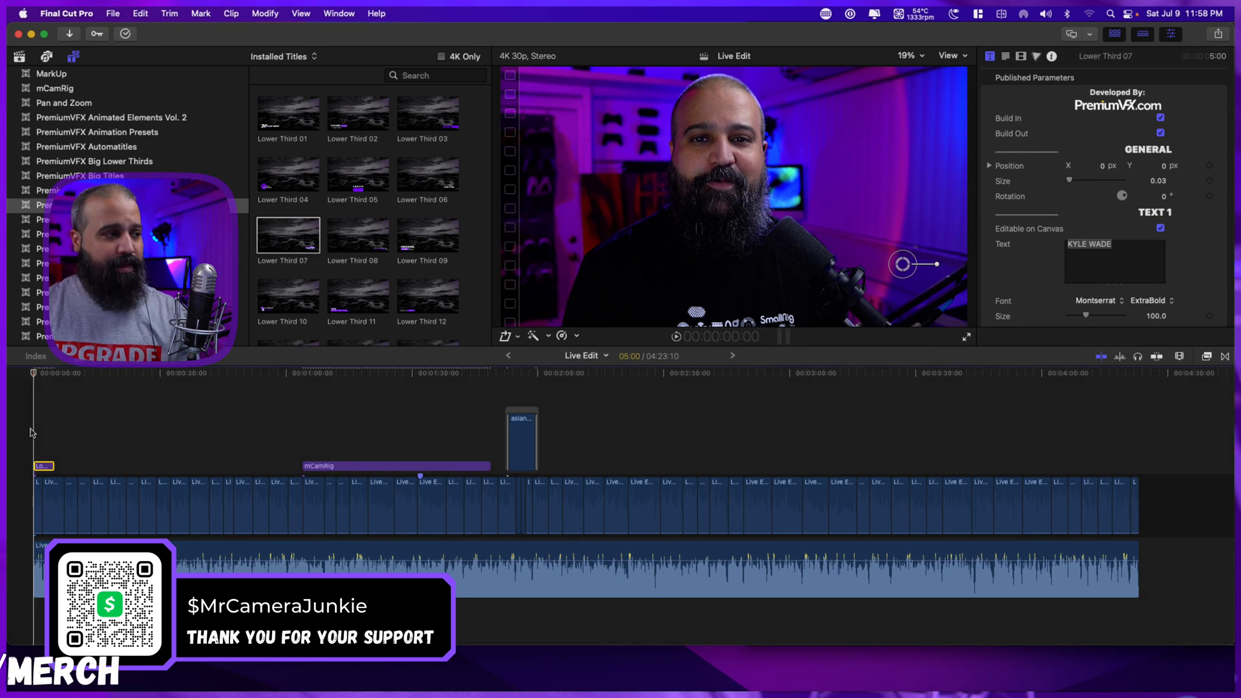
pyautogui.press('space')
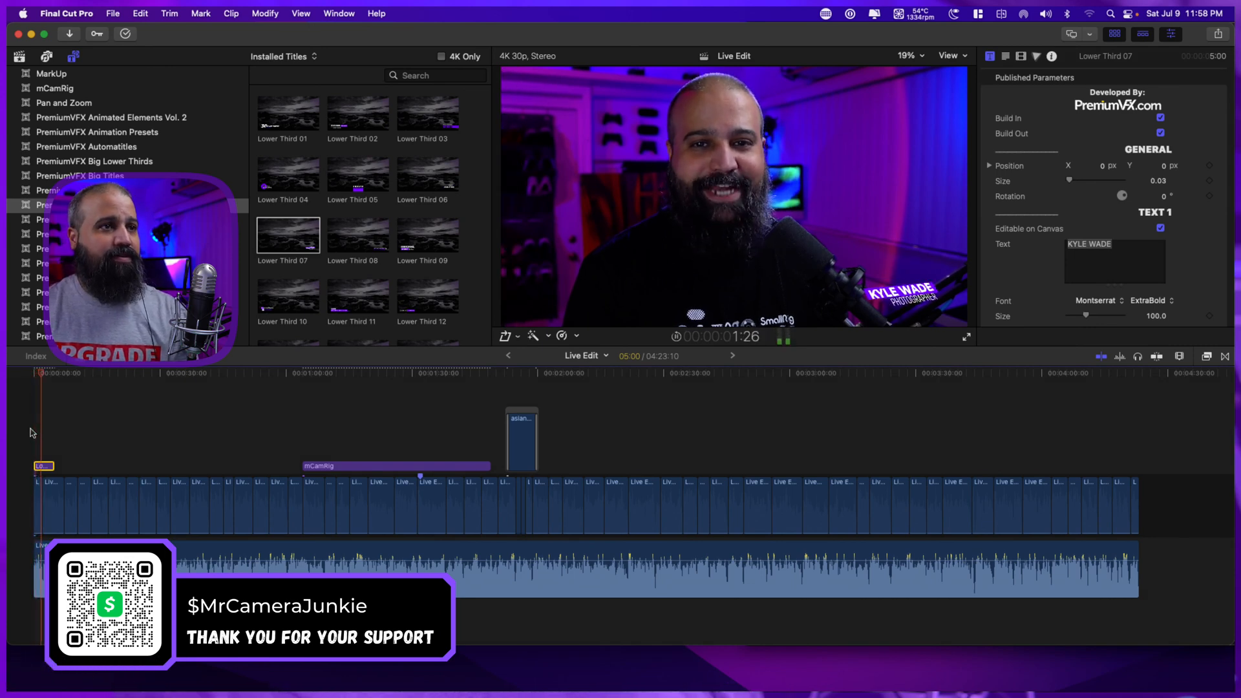
pyautogui.press('space')
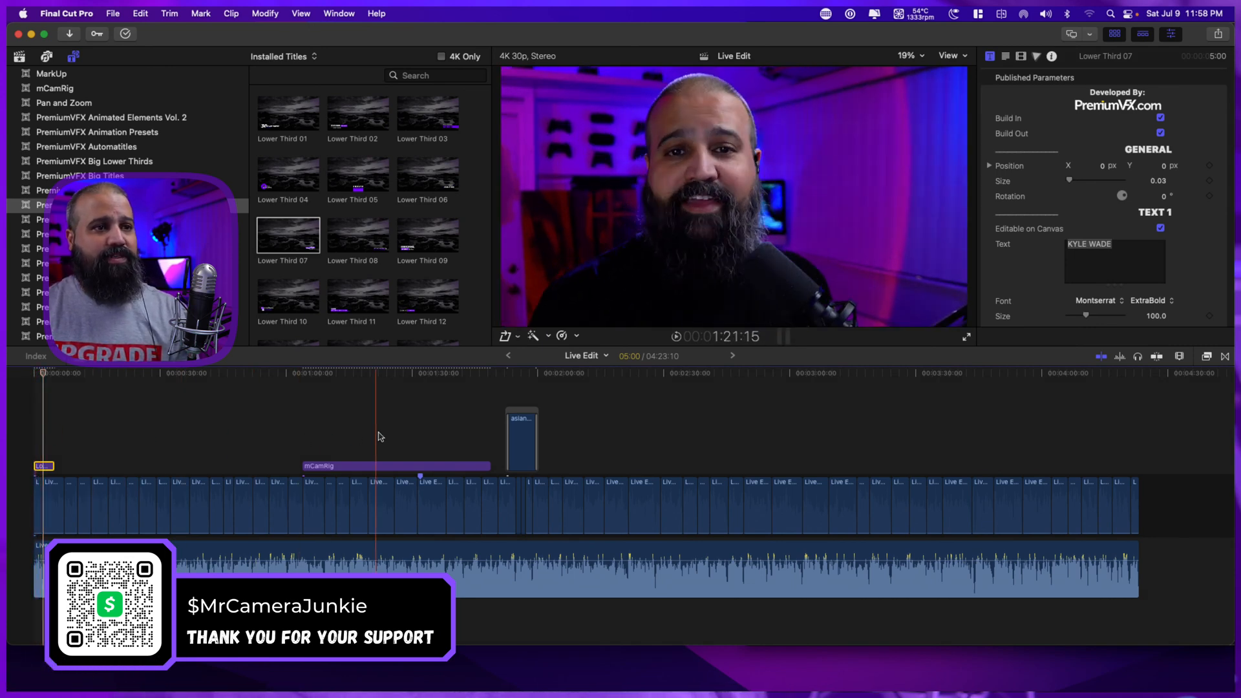
# Disable the Live Edit-leveled audio clip beneath the main storyline.
pyautogui.click(370, 557)
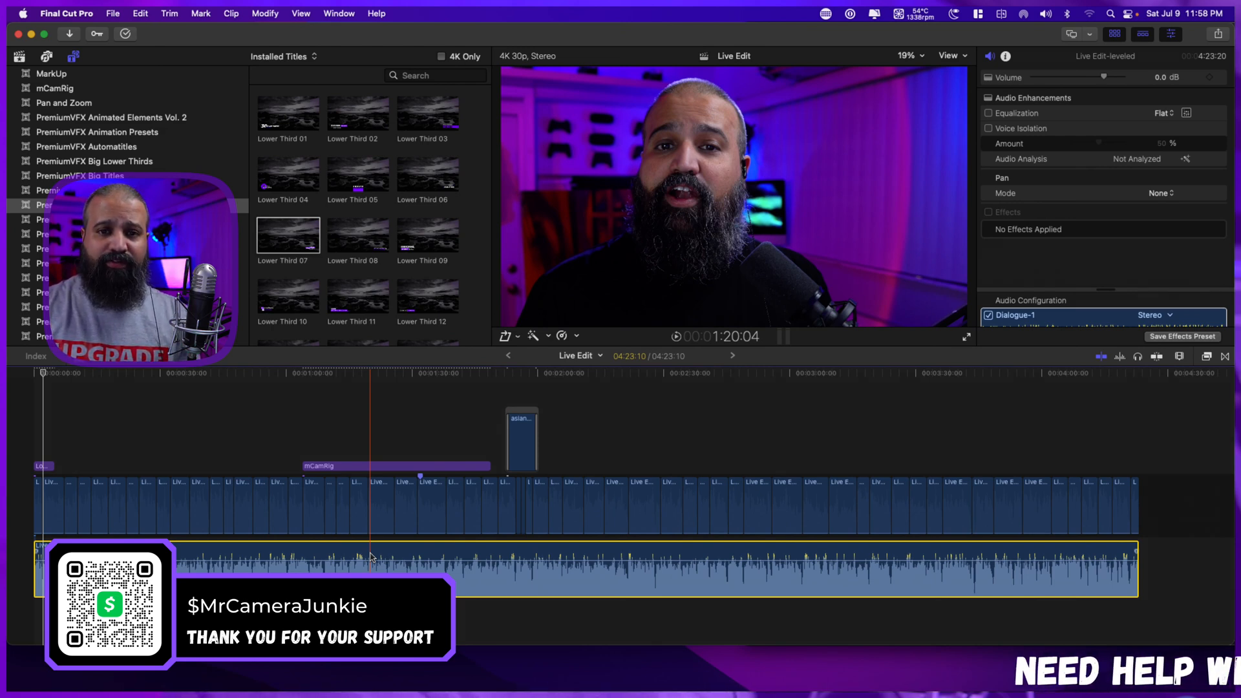
pyautogui.press('v')
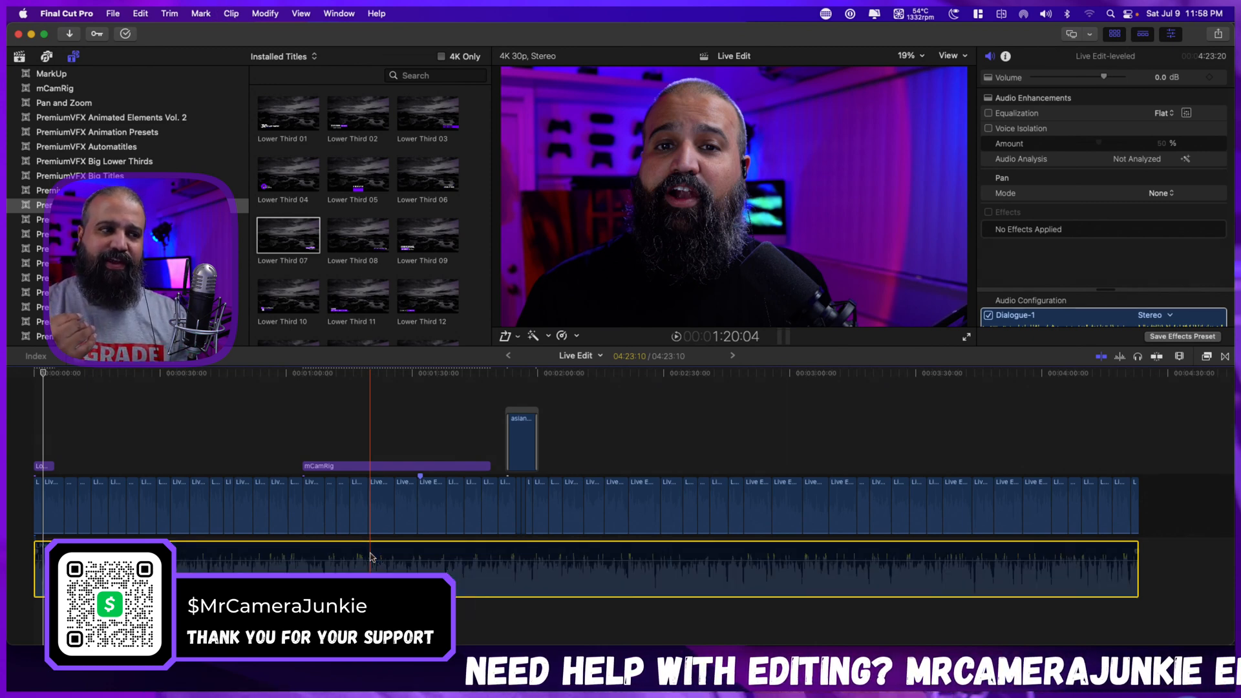
pyautogui.press('v')
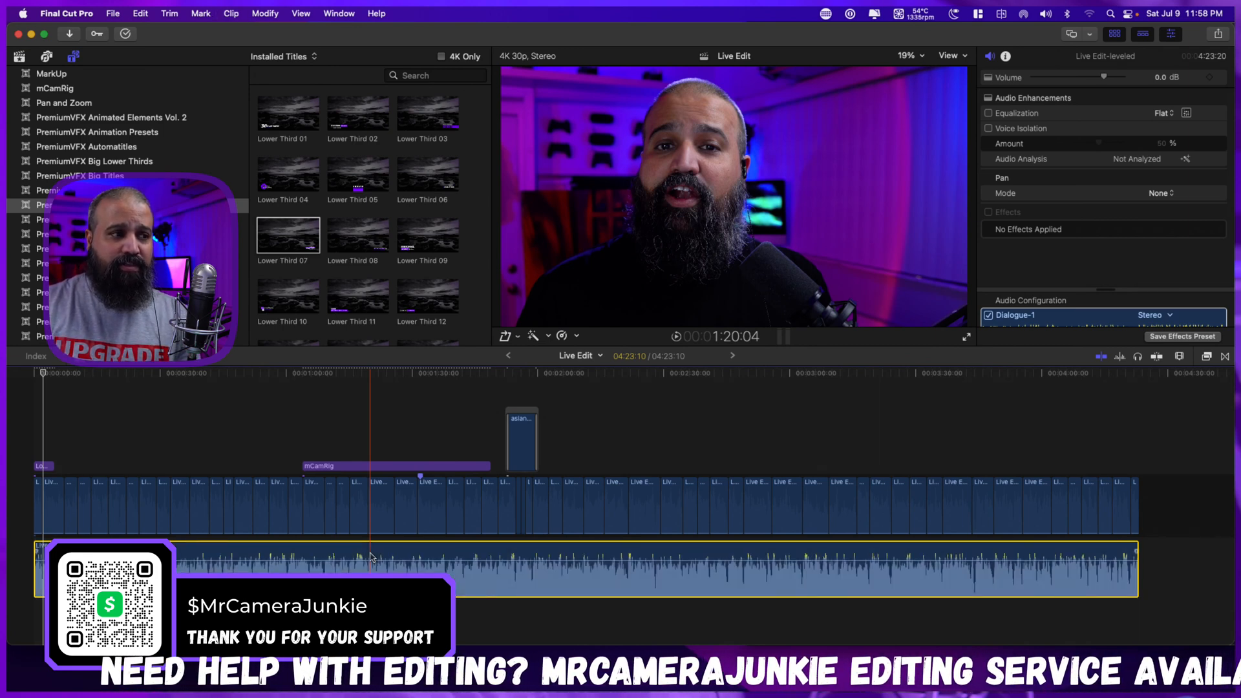
pyautogui.press('v')
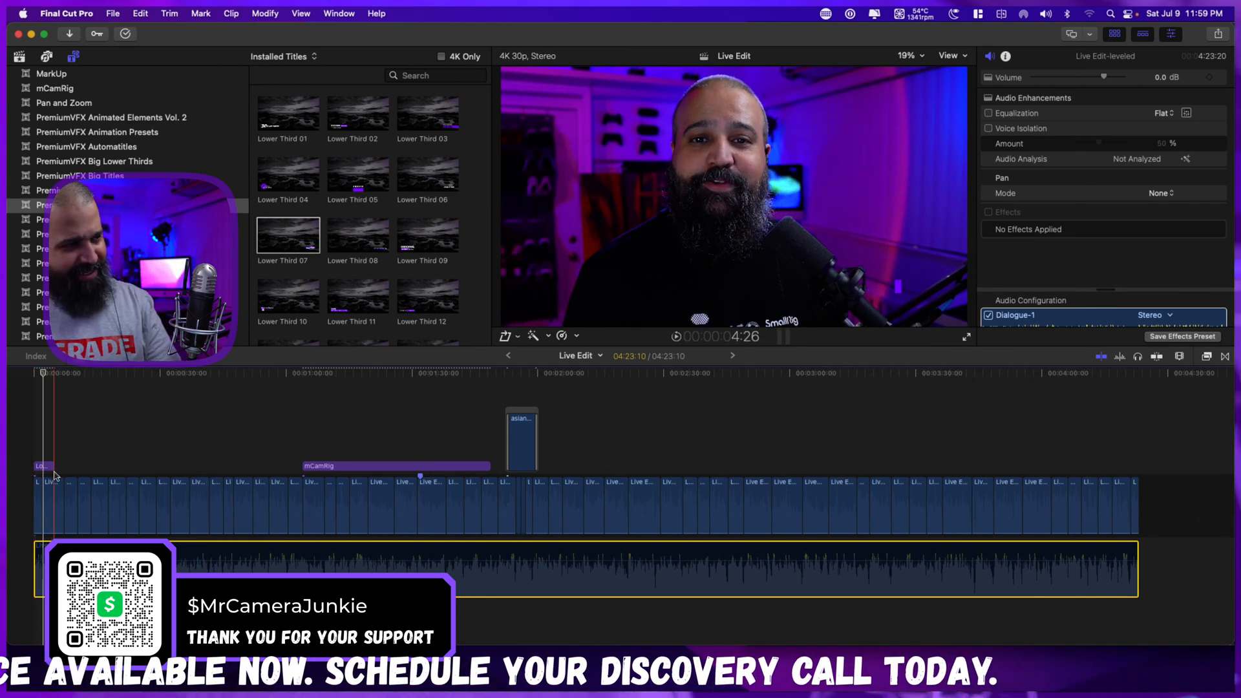
# Extend the end of the Lower Third 07 title to a duration of 8:11 and play the project from the start past it.
pyautogui.press('space')
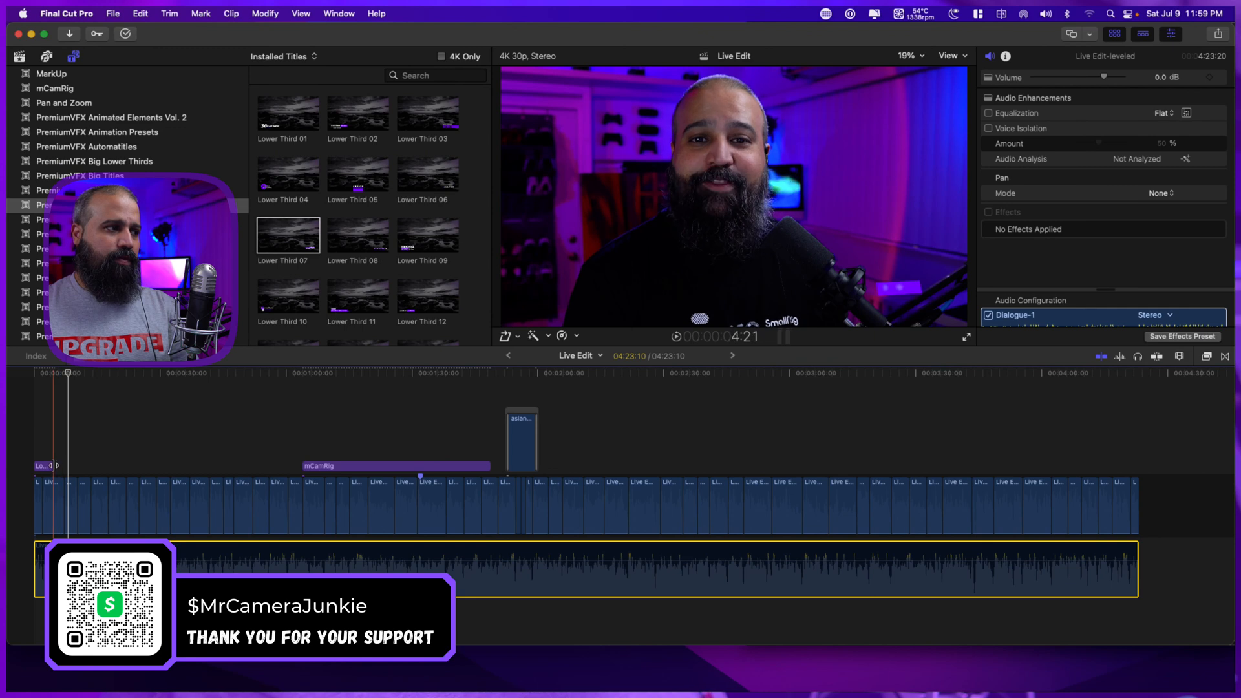
pyautogui.moveTo(54, 466); pyautogui.dragTo(67, 465)
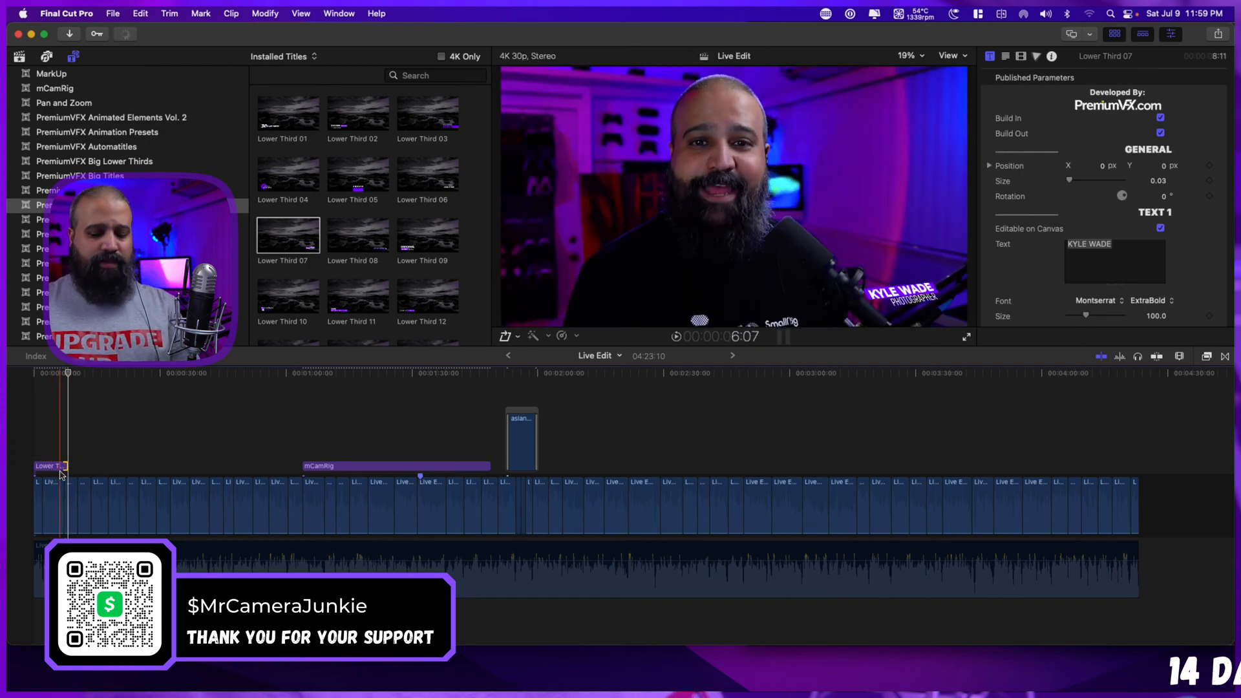
pyautogui.press('super+equal')
pyautogui.press('super+equal')
pyautogui.hscroll(-3, 129, 467)
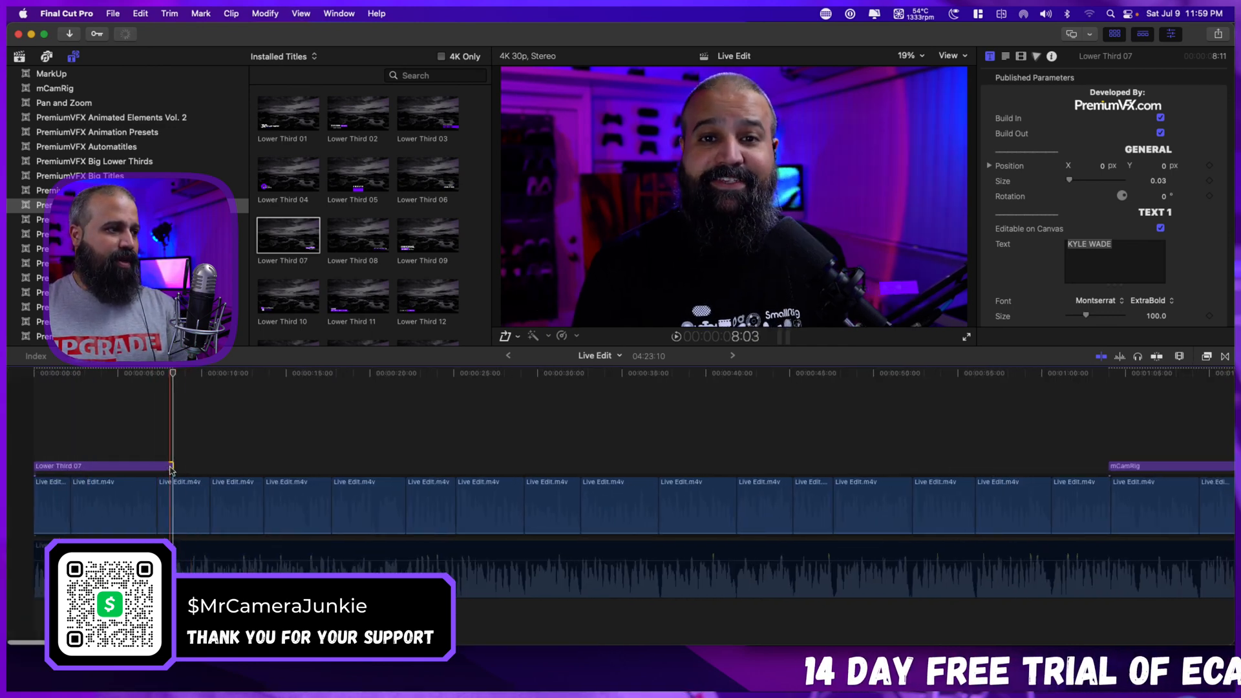
pyautogui.moveTo(171, 465)
pyautogui.mouseDown()
pyautogui.moveTo(71, 465)
pyautogui.moveTo(171, 472)
pyautogui.mouseUp()
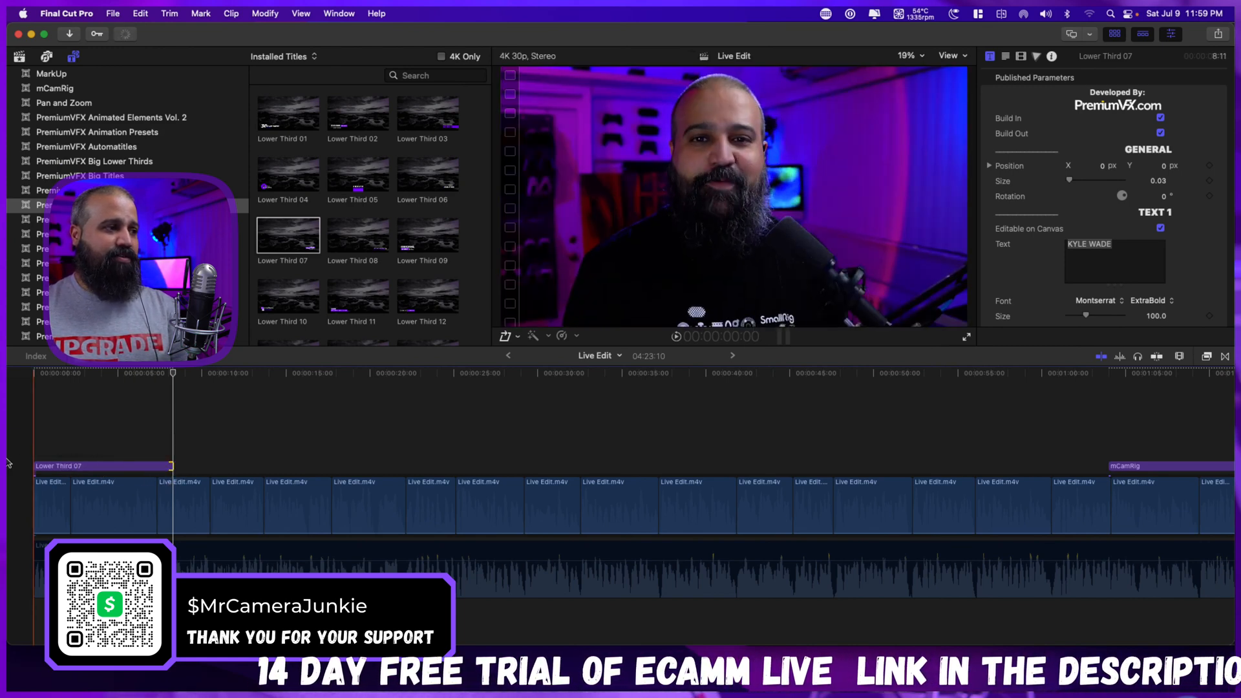
pyautogui.press('Home')
pyautogui.press('space')
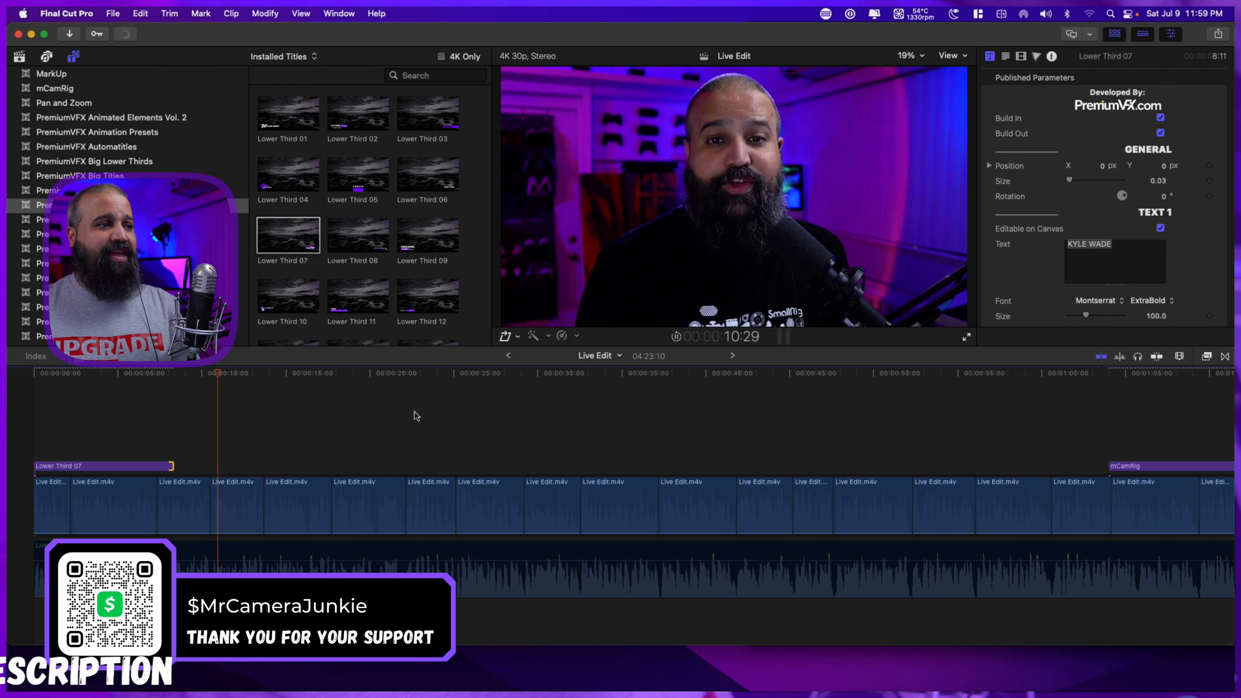
pyautogui.press('space')
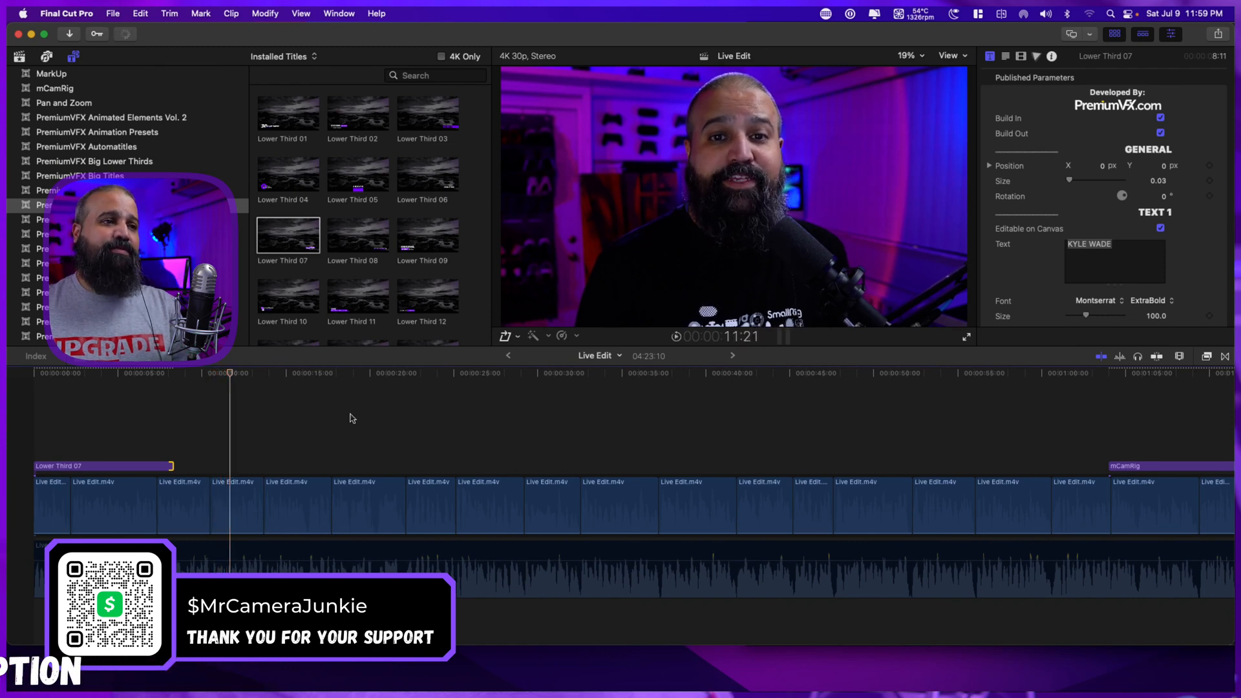
# Move the Lower Third 07 title to the frame's lower left at about X -1.13 px, Y 0.05 px and enlarge it to size 0.05.
pyautogui.click(108, 424)
pyautogui.click(105, 466)
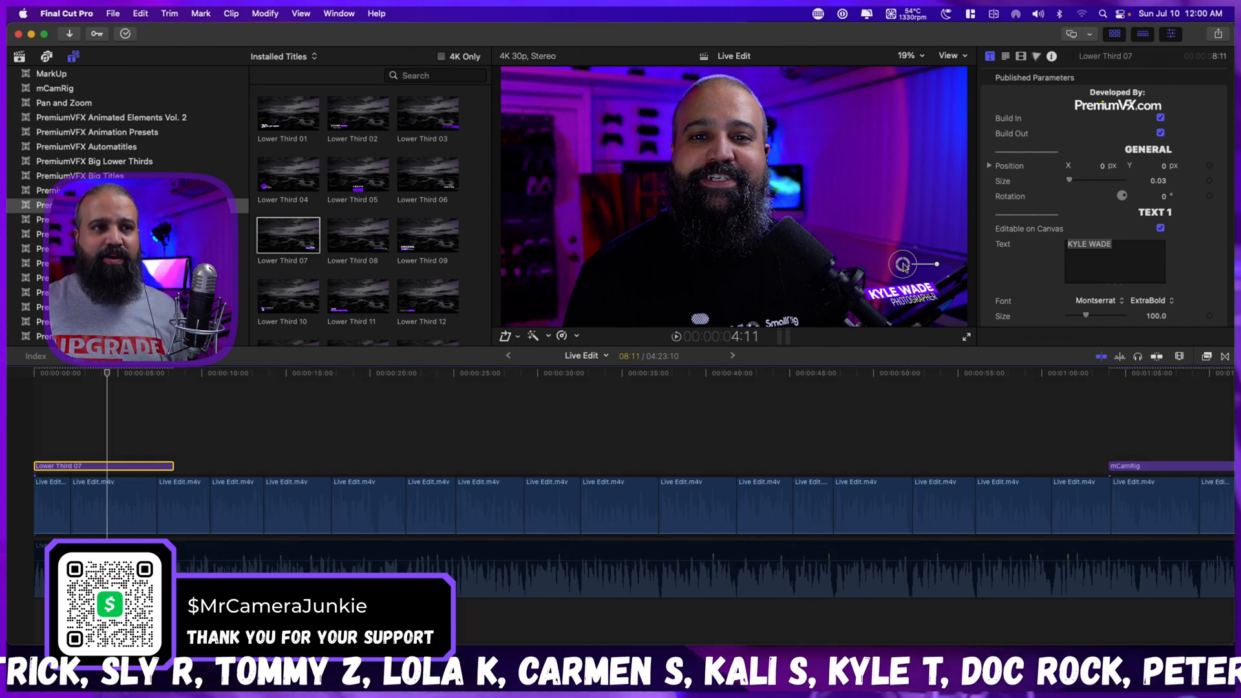
pyautogui.moveTo(903, 266); pyautogui.dragTo(740, 264)
pyautogui.moveTo(563, 234); pyautogui.dragTo(607, 262)
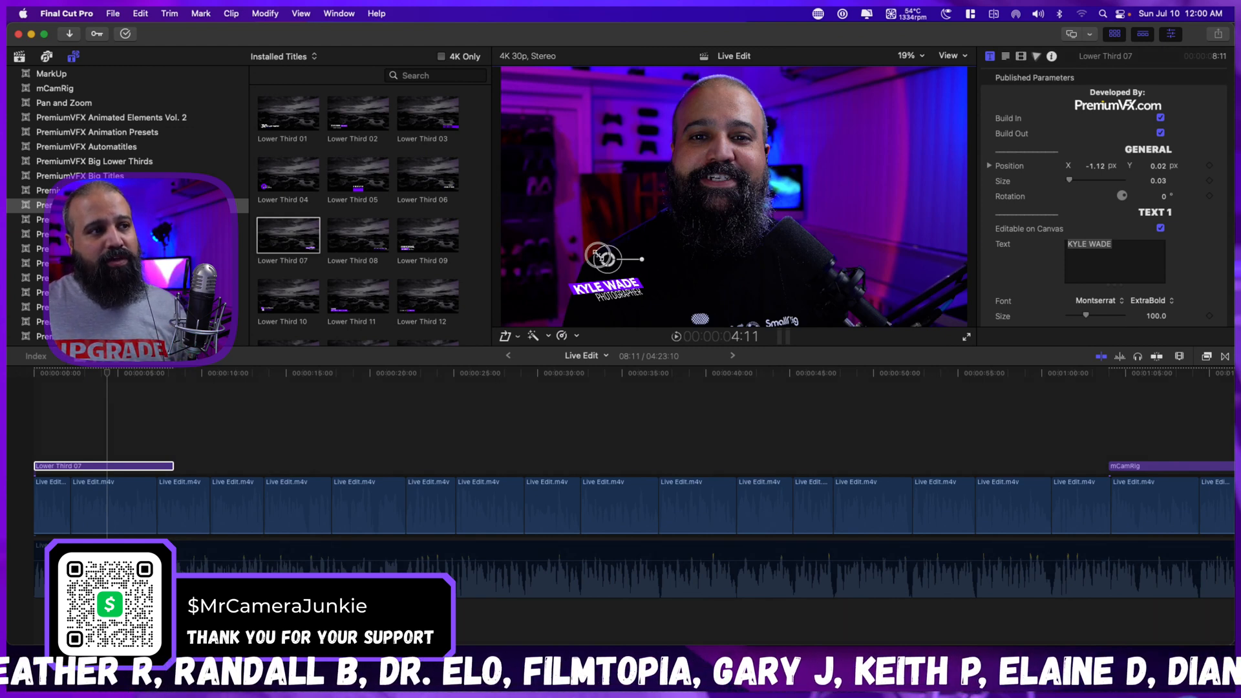
pyautogui.moveTo(600, 256)
pyautogui.mouseDown()
pyautogui.moveTo(582, 246)
pyautogui.moveTo(607, 256)
pyautogui.moveTo(594, 233)
pyautogui.mouseUp()
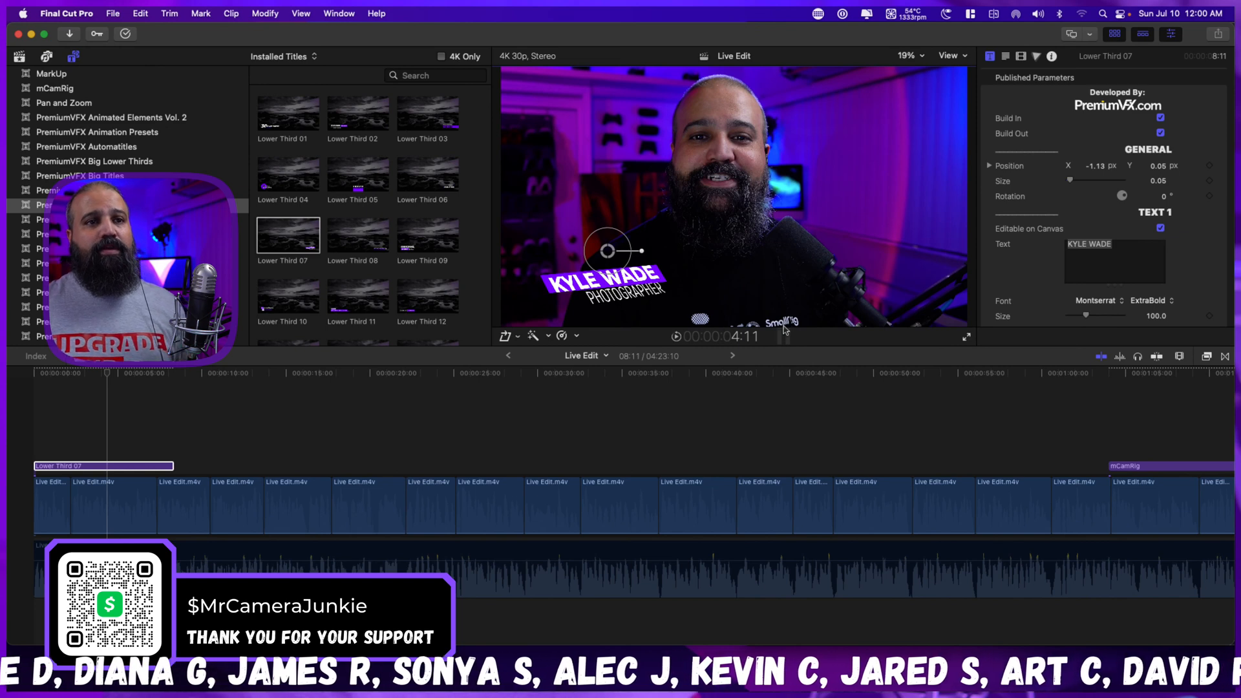
# Replace the lower third's Text 1 name with "MrCameraJunkie".
pyautogui.click(1131, 250)
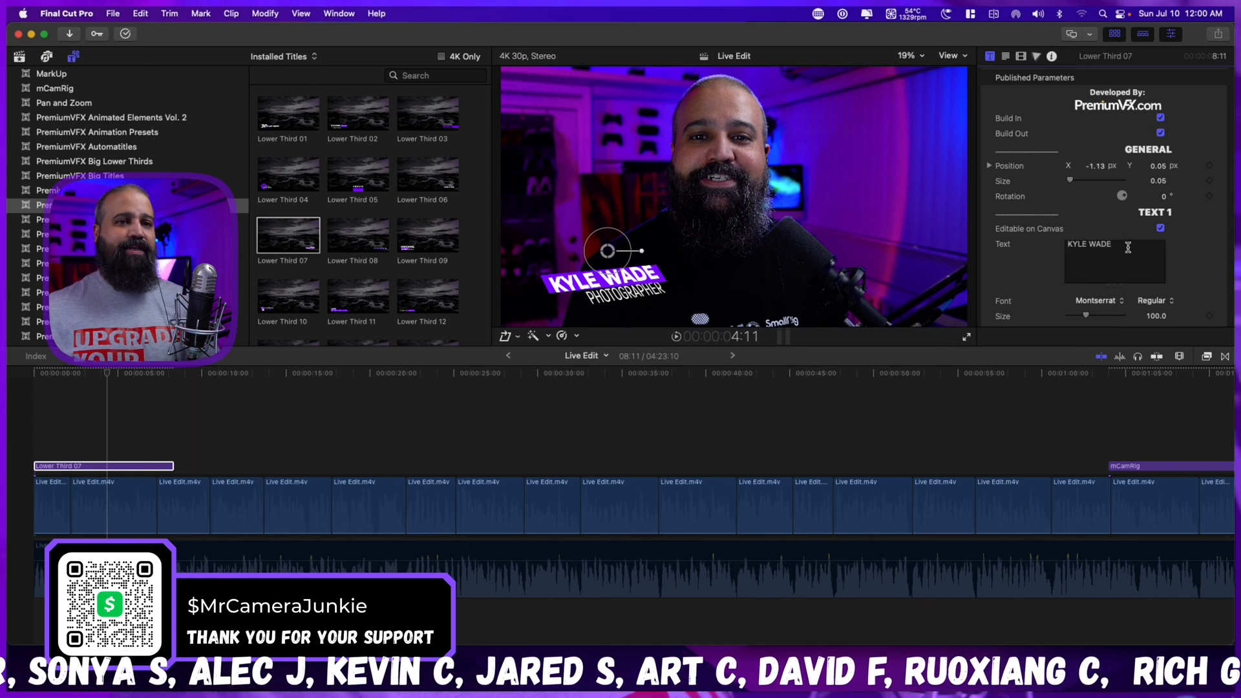
pyautogui.moveTo(1128, 248); pyautogui.dragTo(1004, 246)
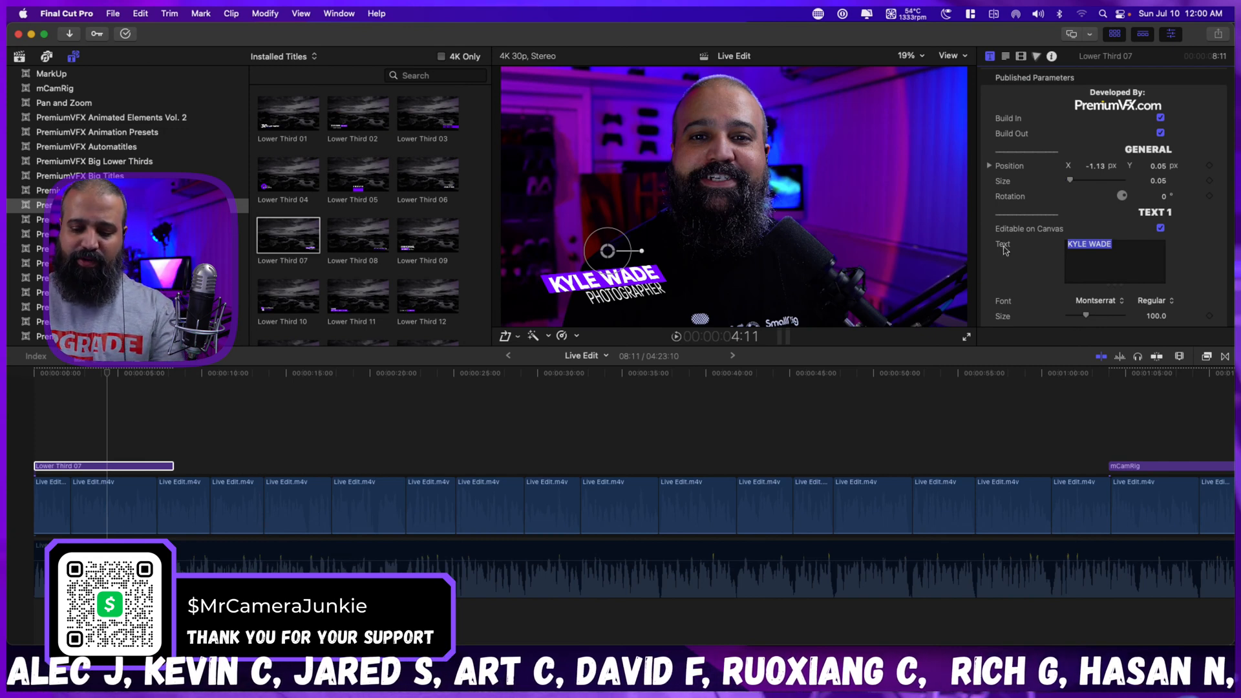
pyautogui.write('Mr')
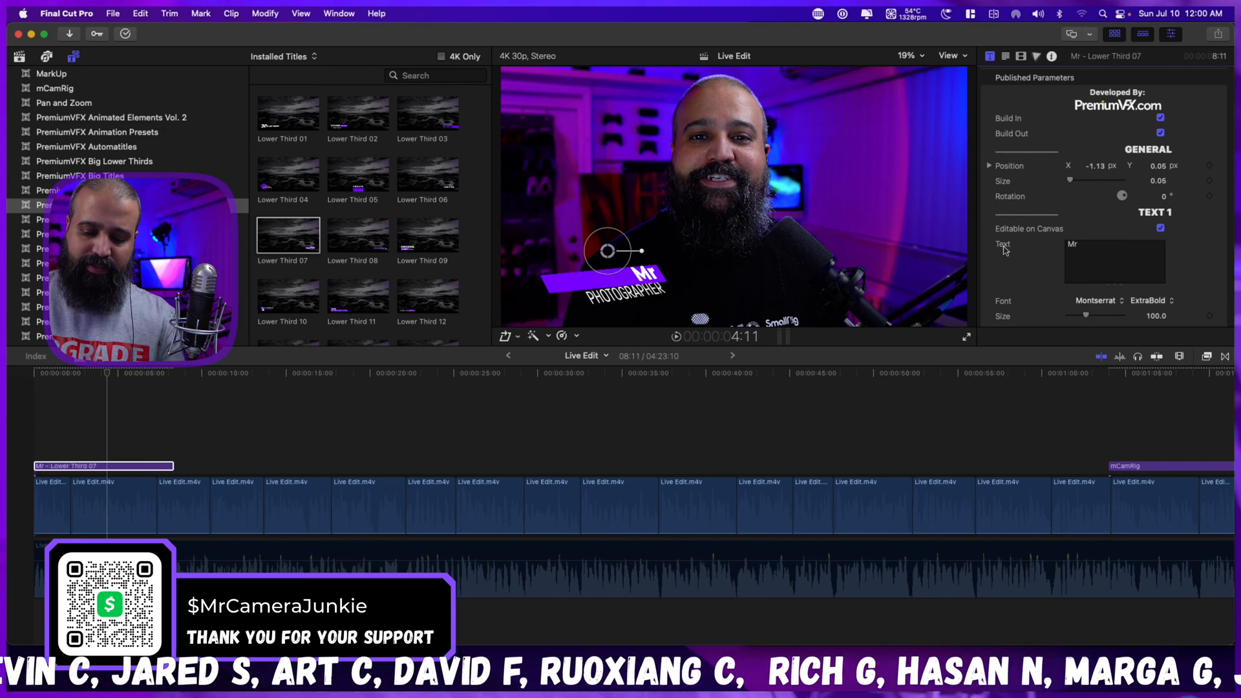
pyautogui.write('Camer')
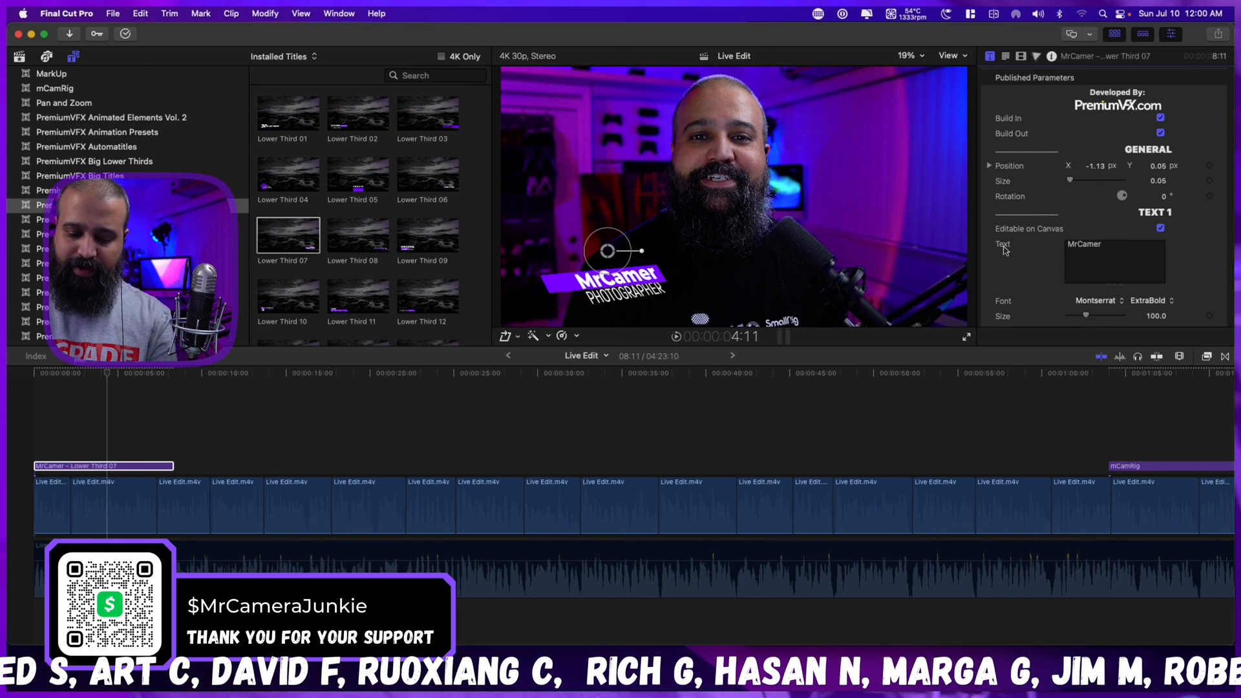
pyautogui.write('aJunkie')
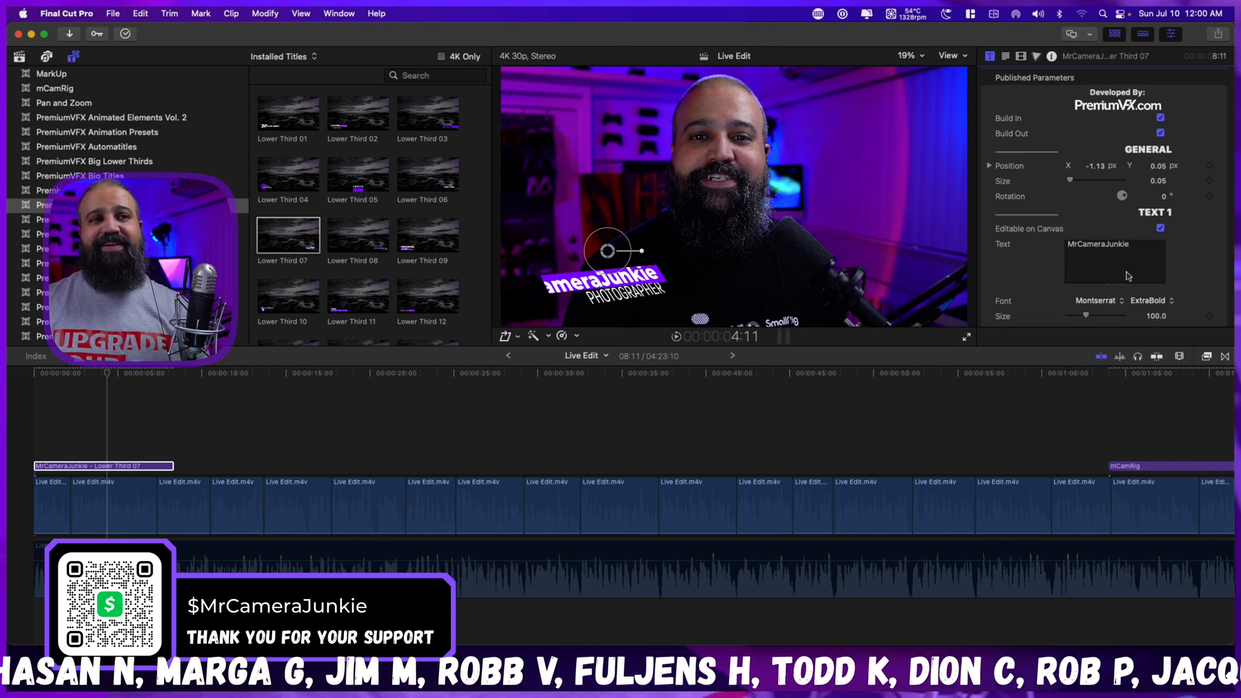
# Enlarge the lower third's rectangle to about 144.54% X size and 116.57% Y size, and shift the title rightward so it fits inside the frame.
pyautogui.scroll(-5, 1180, 251)
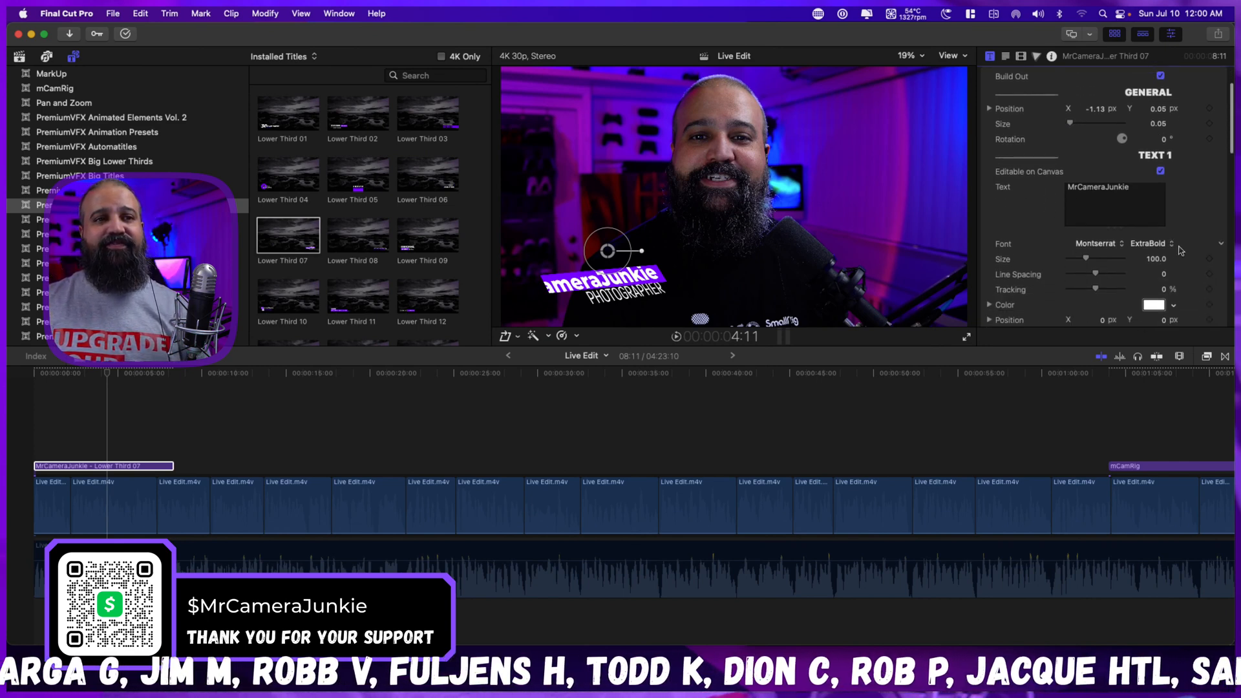
pyautogui.scroll(-2, 1180, 251)
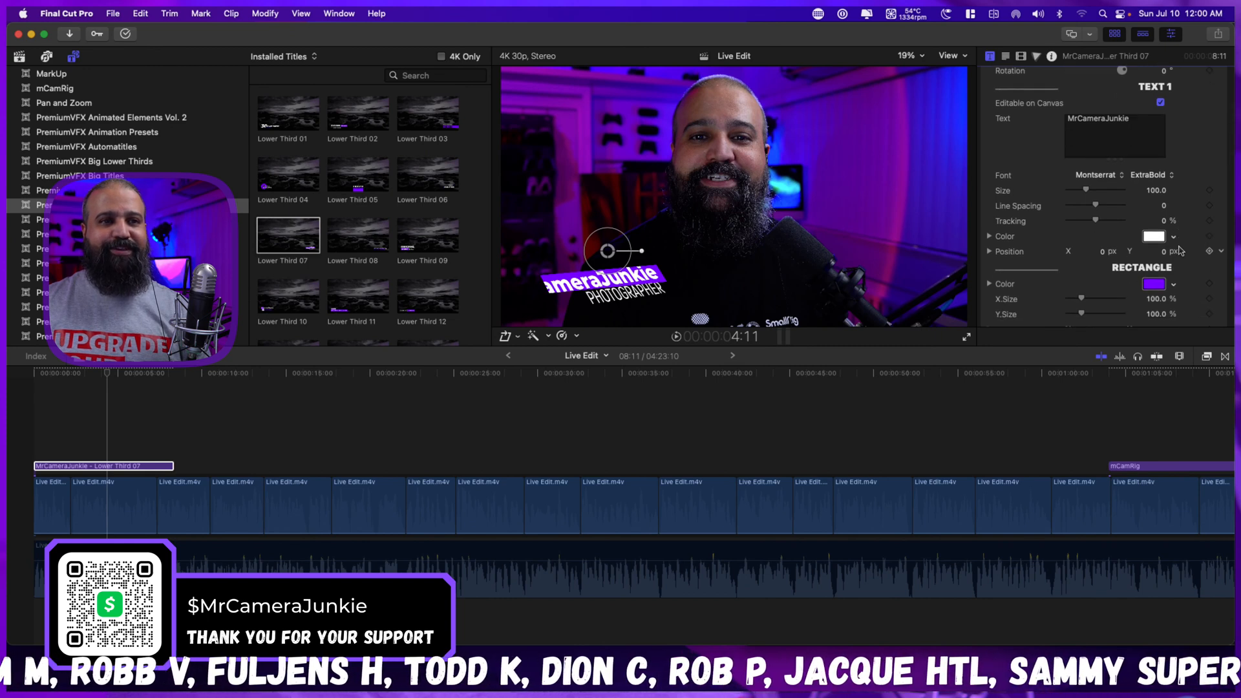
pyautogui.scroll(-2, 1180, 250)
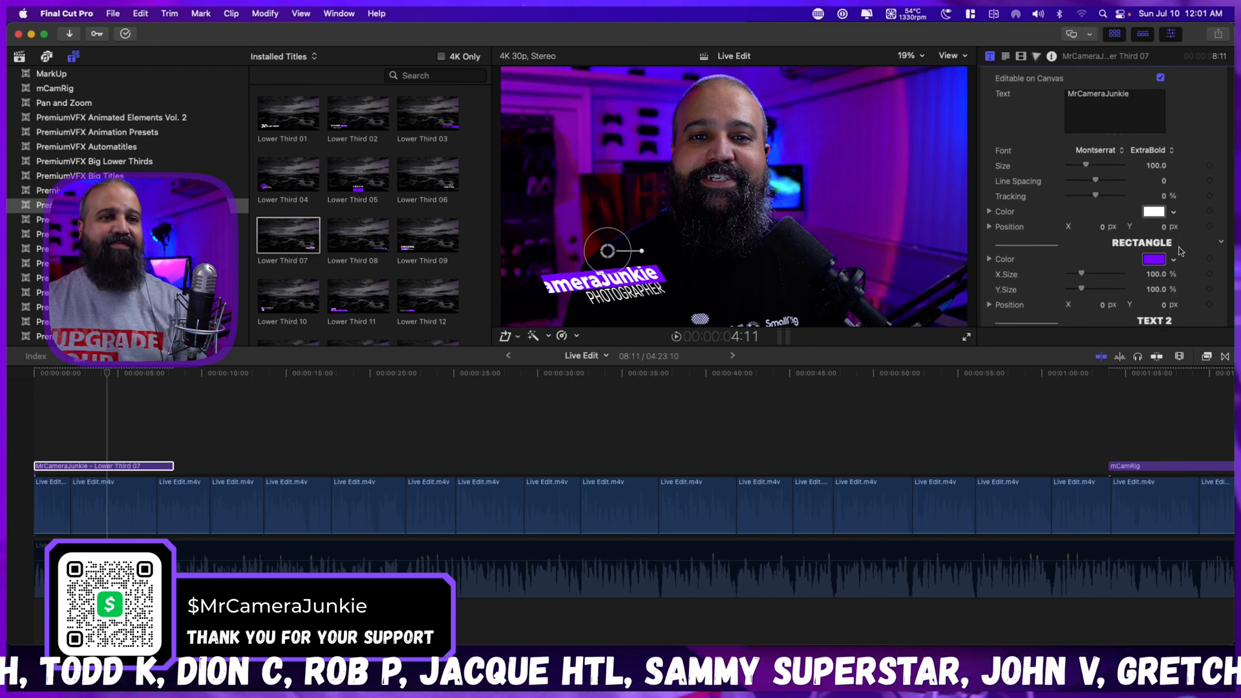
pyautogui.scroll(-3, 1180, 251)
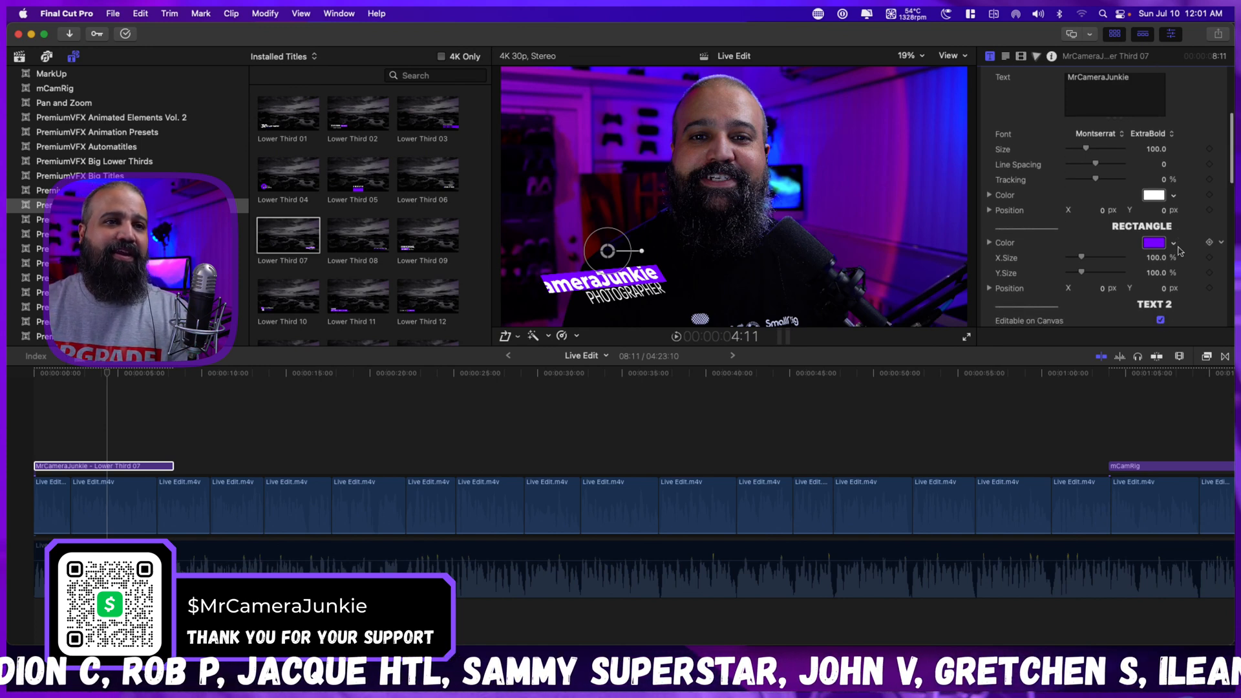
pyautogui.scroll(-1, 1178, 249)
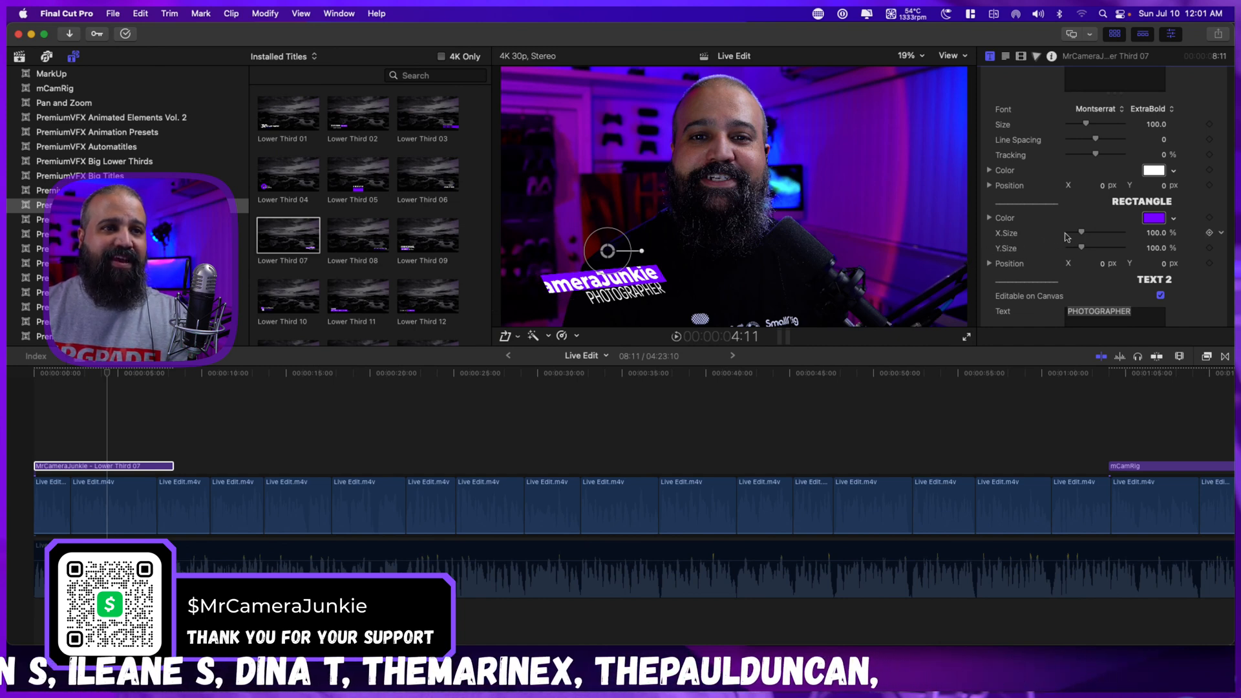
pyautogui.moveTo(1086, 236)
pyautogui.mouseDown()
pyautogui.moveTo(1087, 250)
pyautogui.moveTo(1088, 236)
pyautogui.mouseUp()
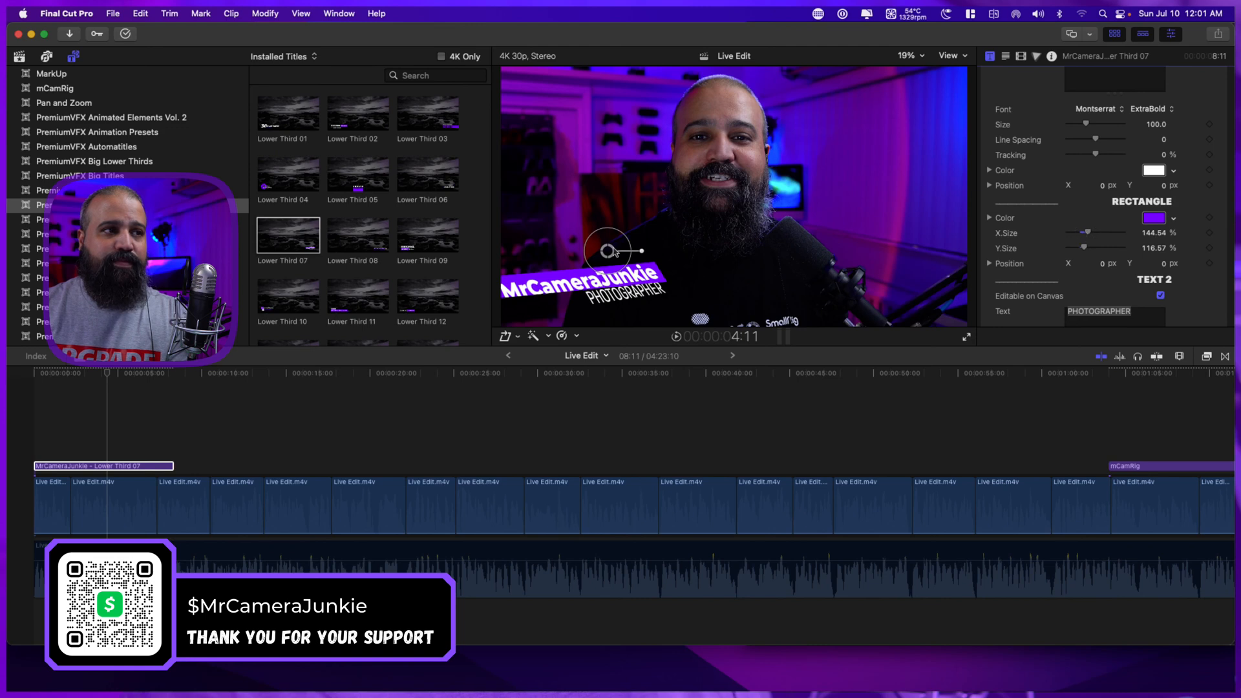
pyautogui.moveTo(614, 252); pyautogui.dragTo(651, 243)
pyautogui.scroll(-2, 1130, 279)
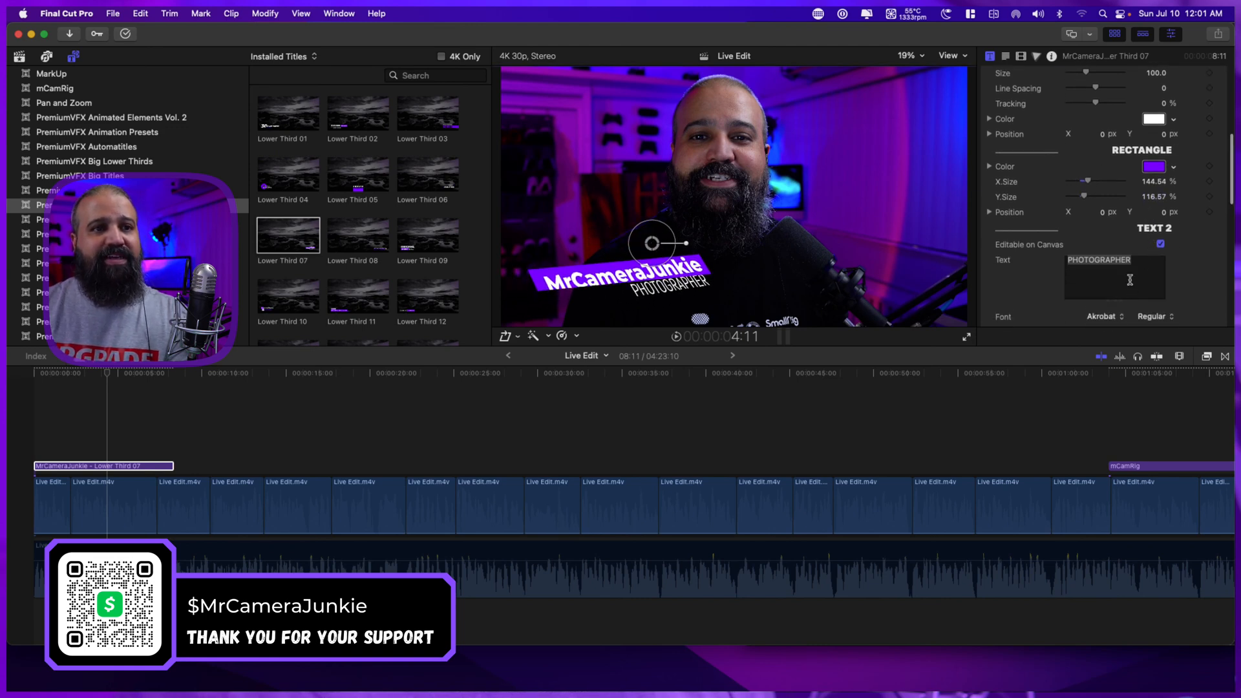
# Set the Text 2 size of the lower third to about 108 and shift the title to about X -1.01 px, Y 0.09 px.
pyautogui.scroll(-2, 1130, 280)
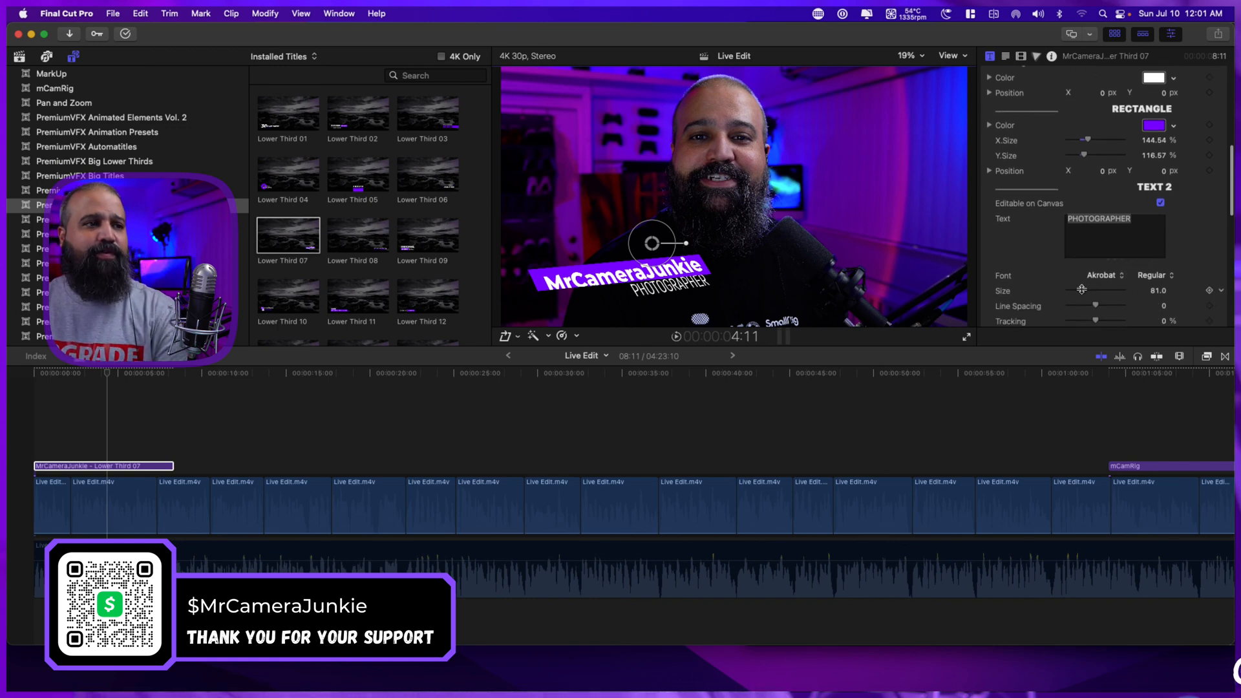
pyautogui.moveTo(1083, 292); pyautogui.dragTo(1089, 292)
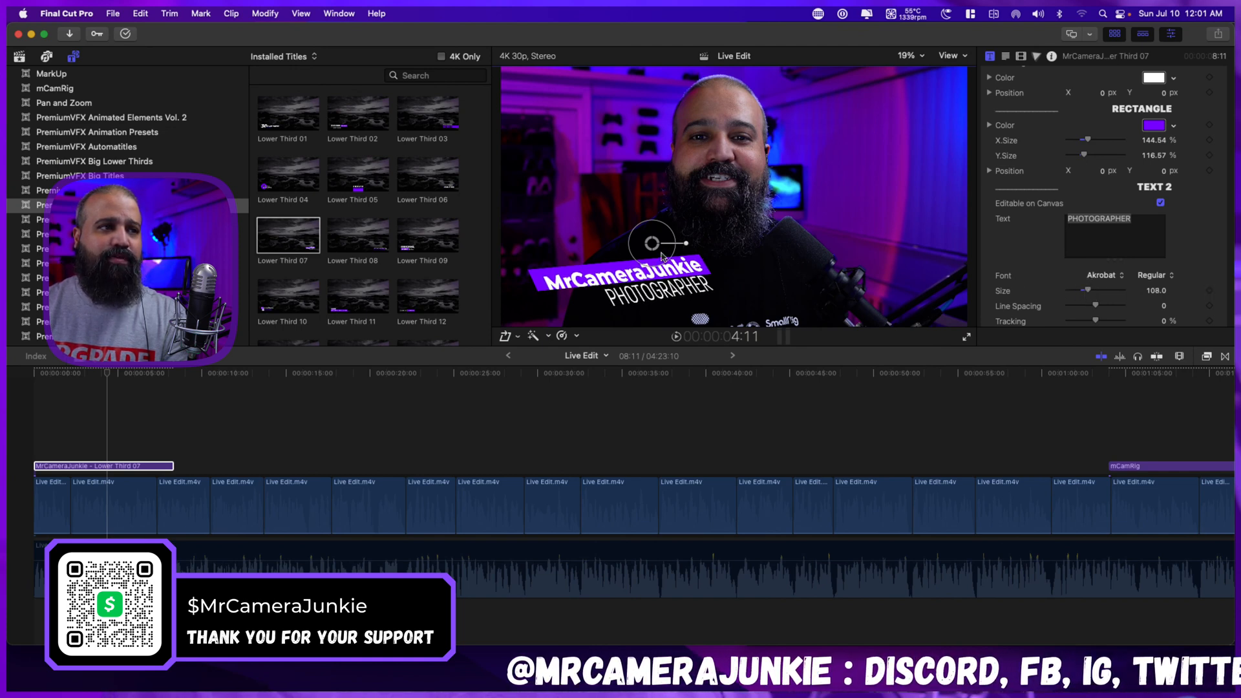
pyautogui.moveTo(663, 257); pyautogui.dragTo(638, 241)
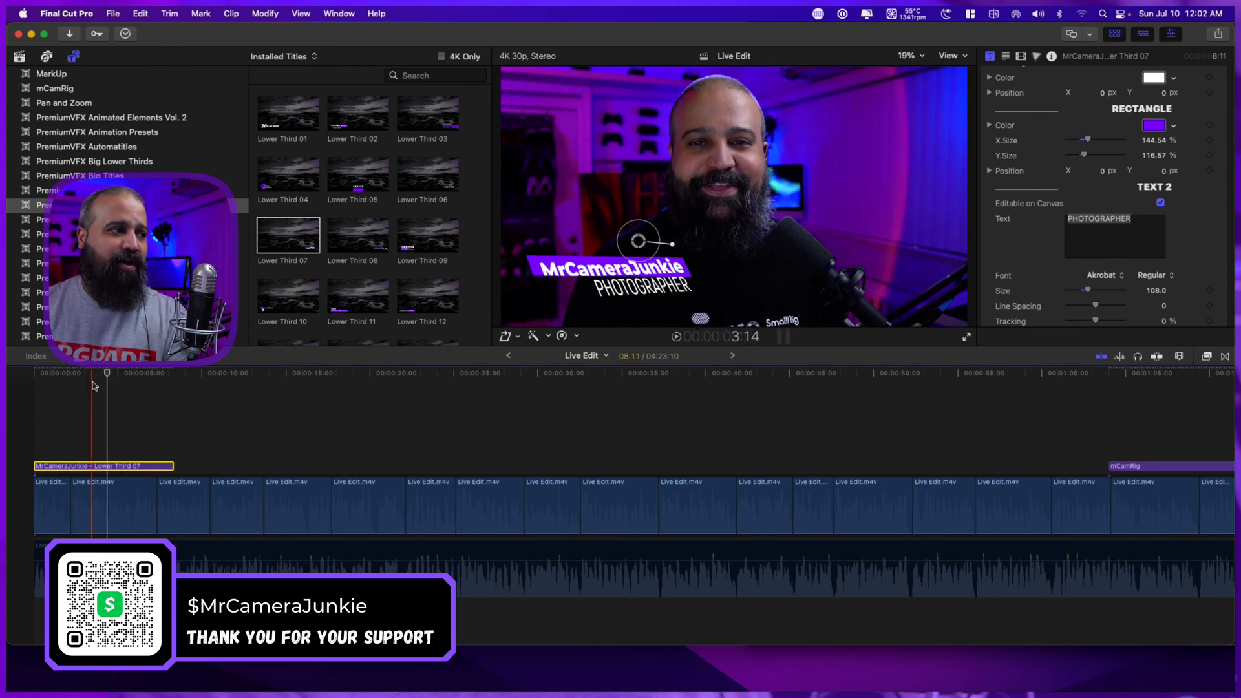
# Play the project from its start to past the end of the lower third title.
pyautogui.click(72, 383)
pyautogui.moveTo(73, 383); pyautogui.dragTo(27, 383)
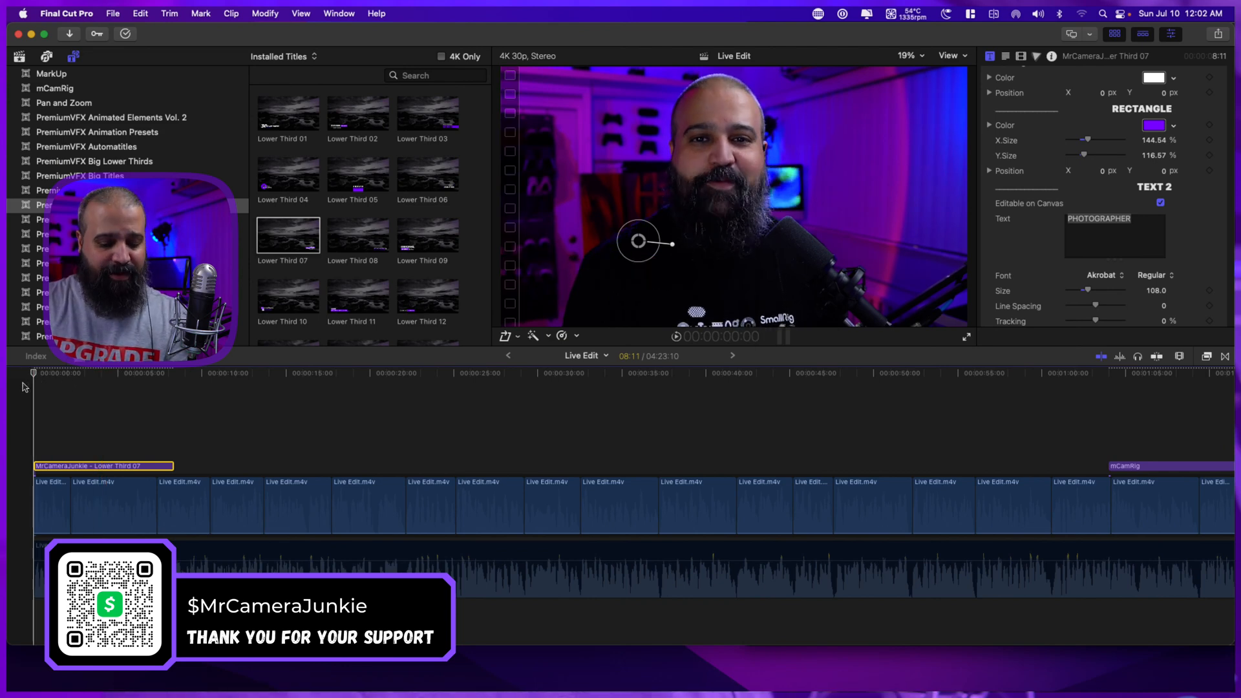
pyautogui.press('space')
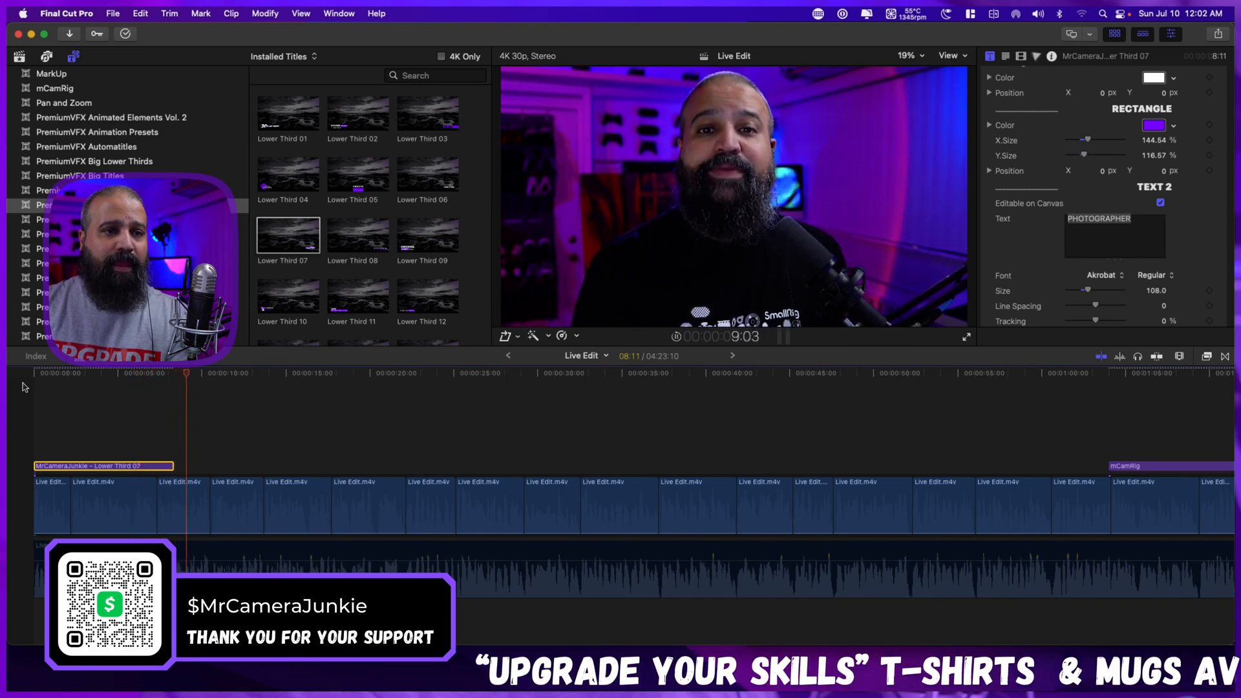
pyautogui.press('space')
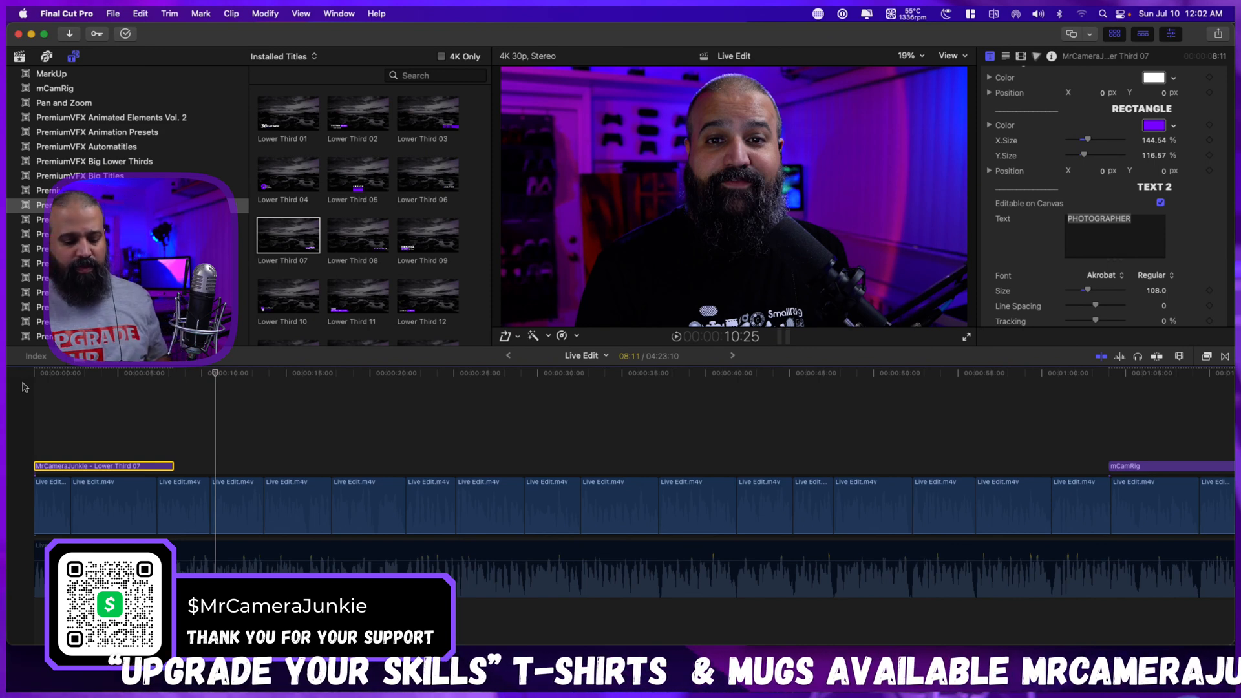
# Disable the Live Edit-leveled audio clip below the video and return the playhead to the project start.
pyautogui.hotkey('shift', 'z')
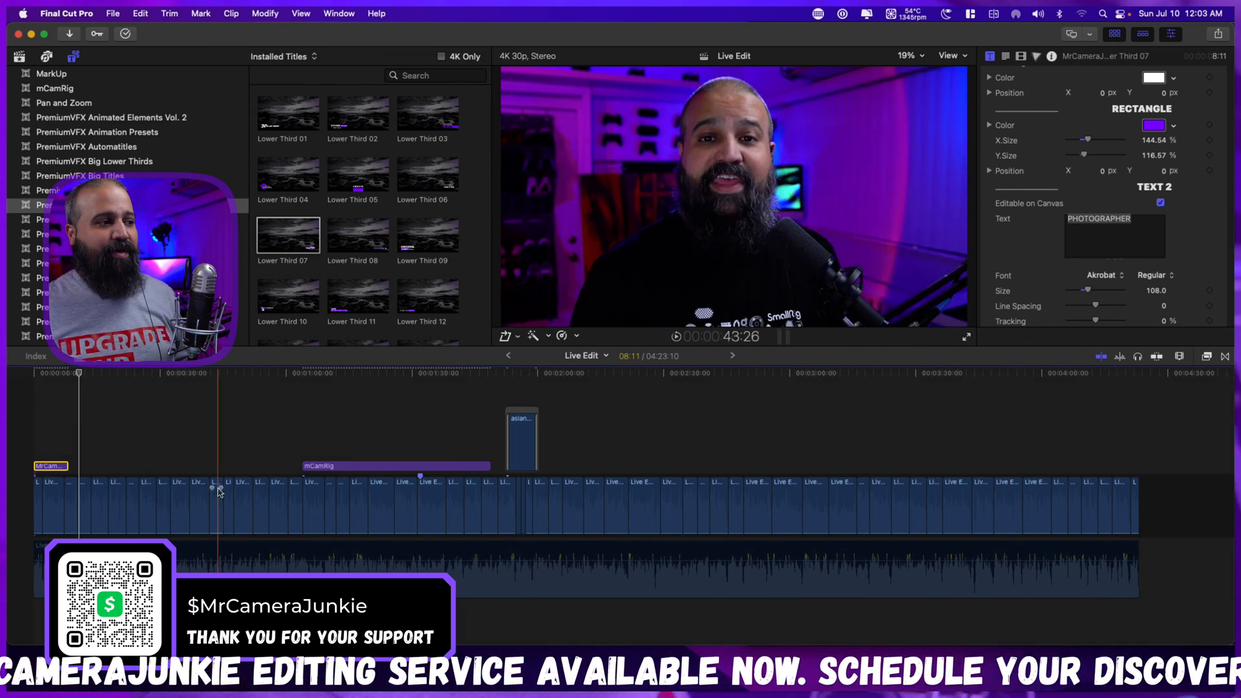
pyautogui.click(206, 554)
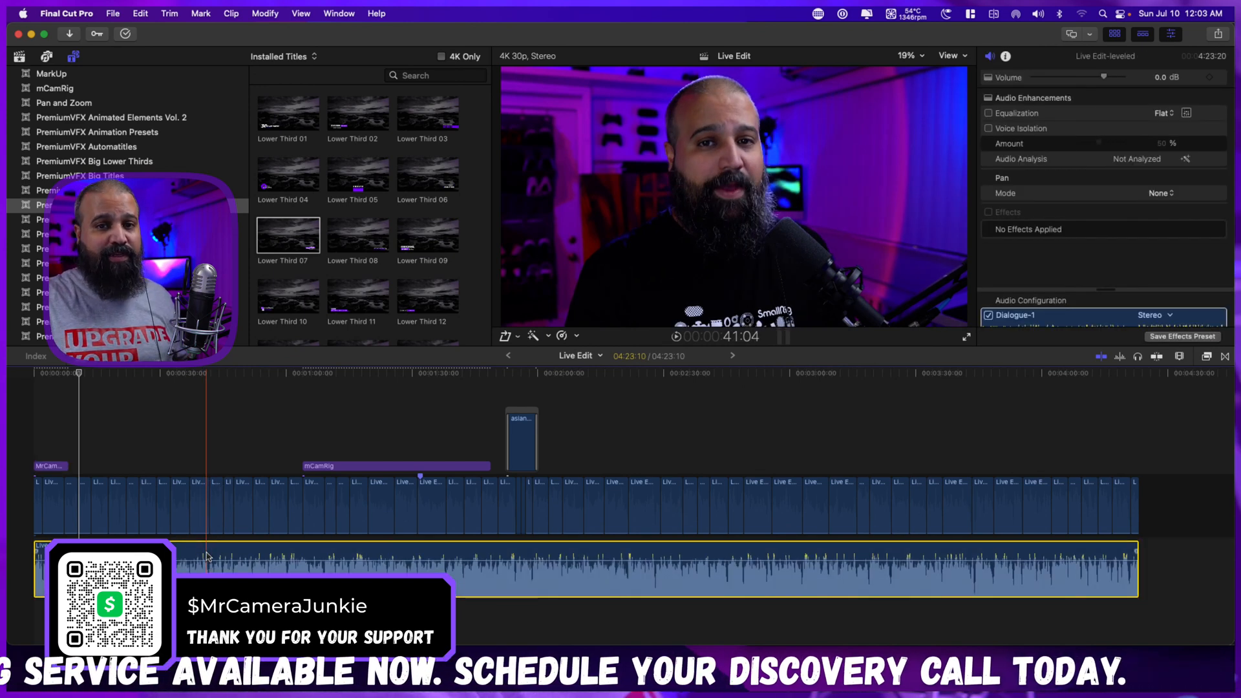
pyautogui.press('v')
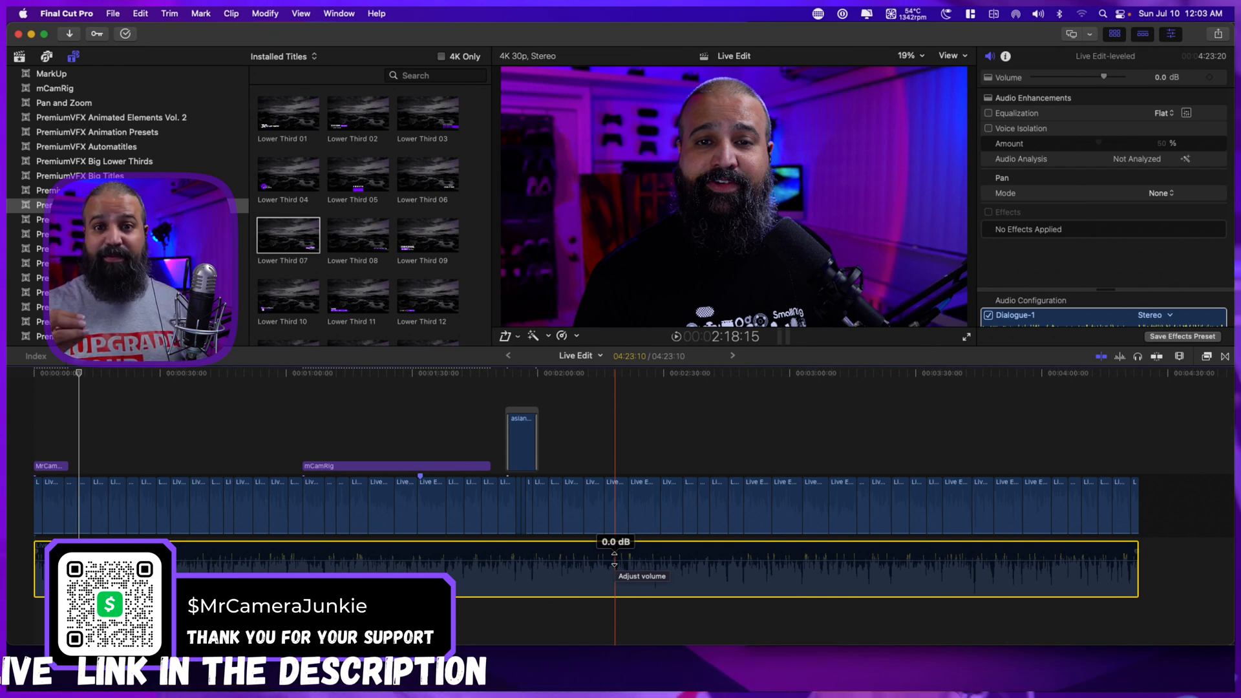
pyautogui.click(42, 580)
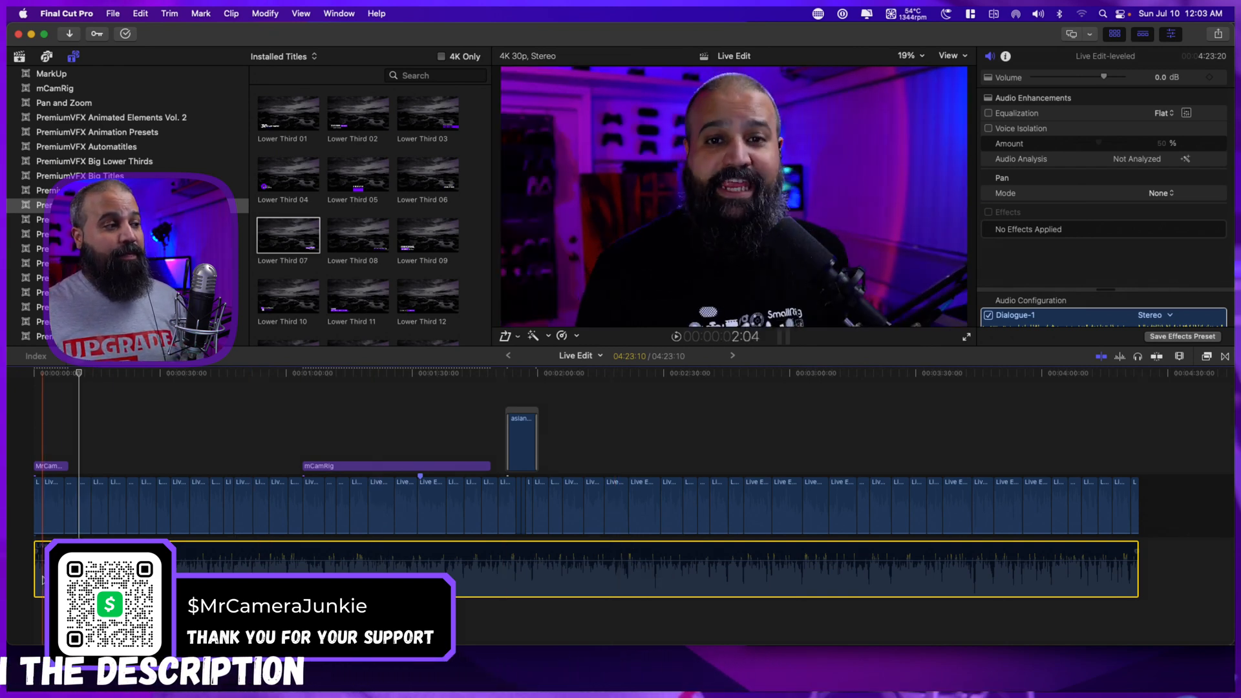
pyautogui.click(21, 580)
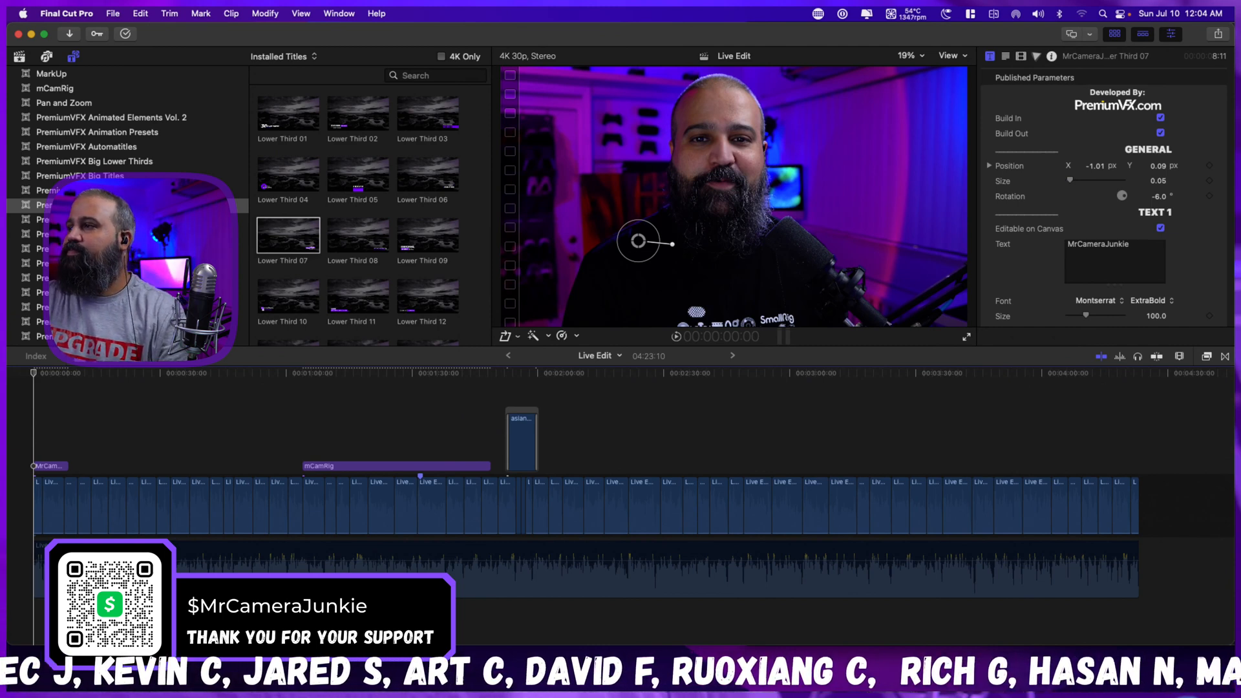
# Switch to Finder and open the Epidemic Sound FX folder on the MCJ HAGIBIS Drive.
pyautogui.press('super+Tab')
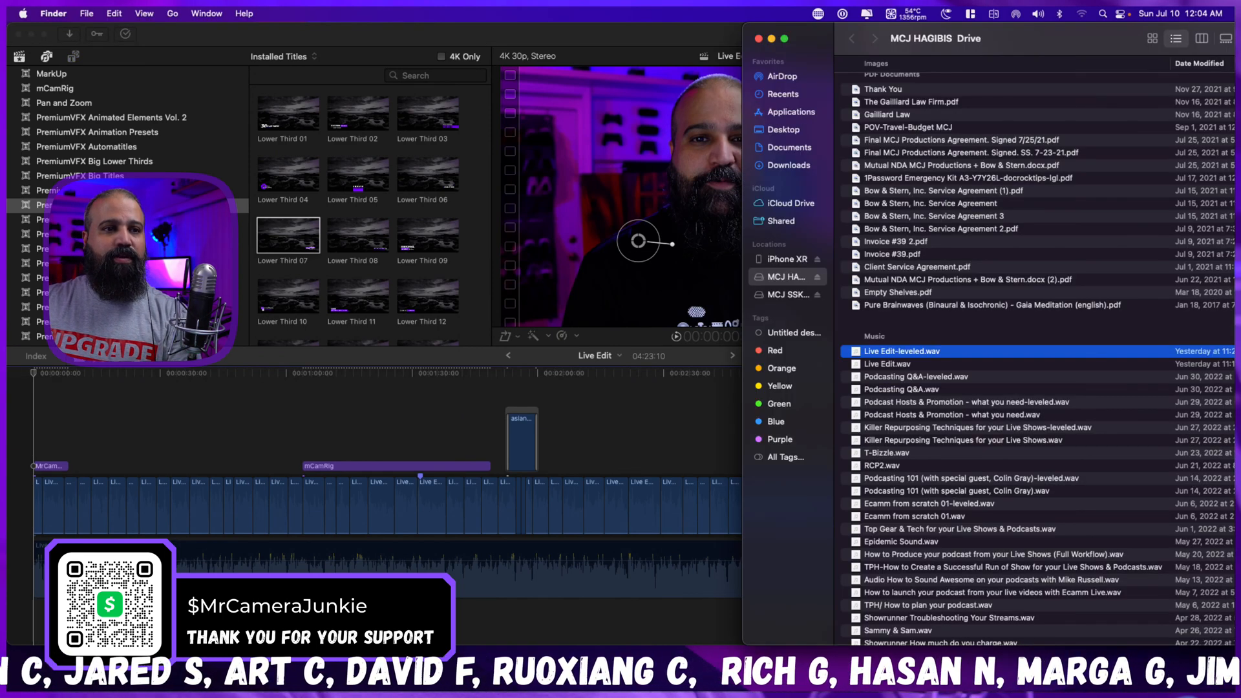
pyautogui.scroll(10, 1048, 265)
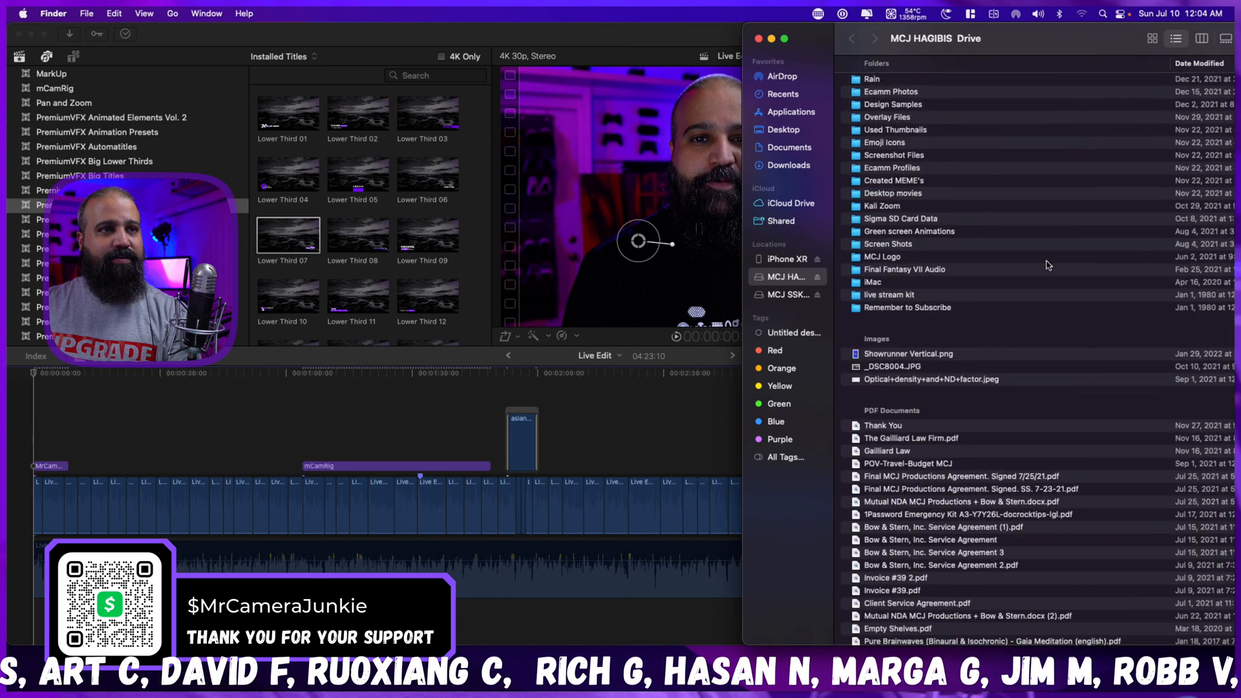
pyautogui.scroll(5, 1048, 265)
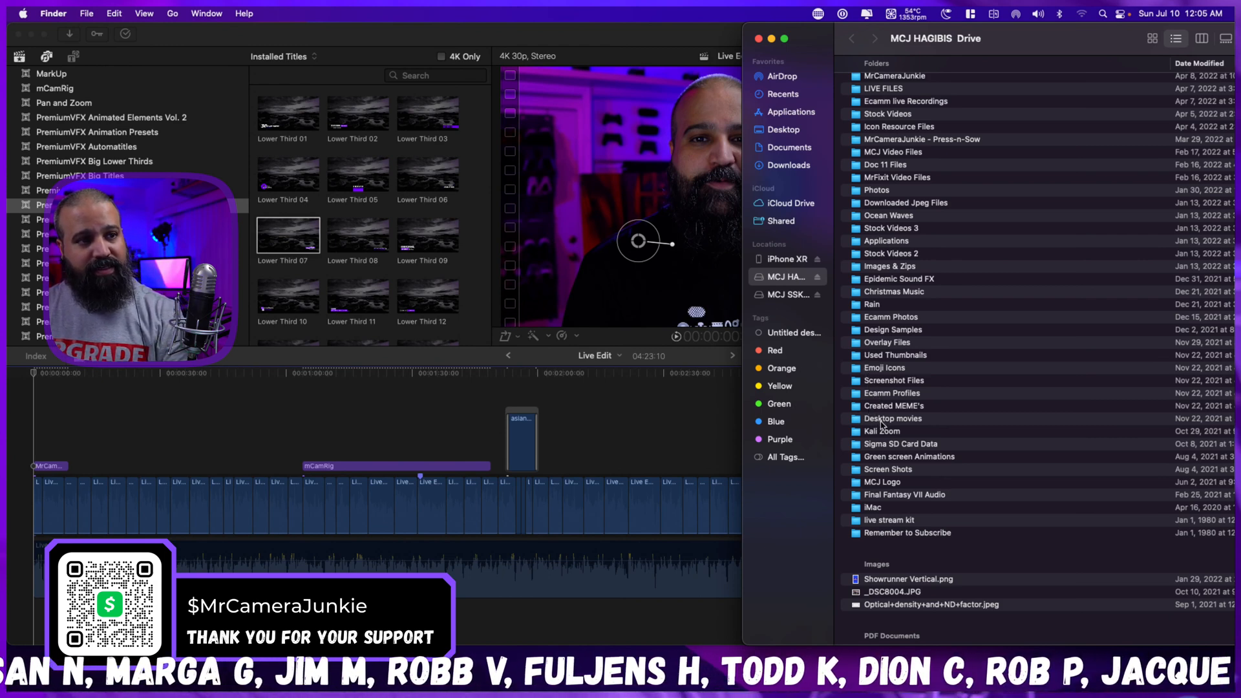
pyautogui.scroll(2, 892, 437)
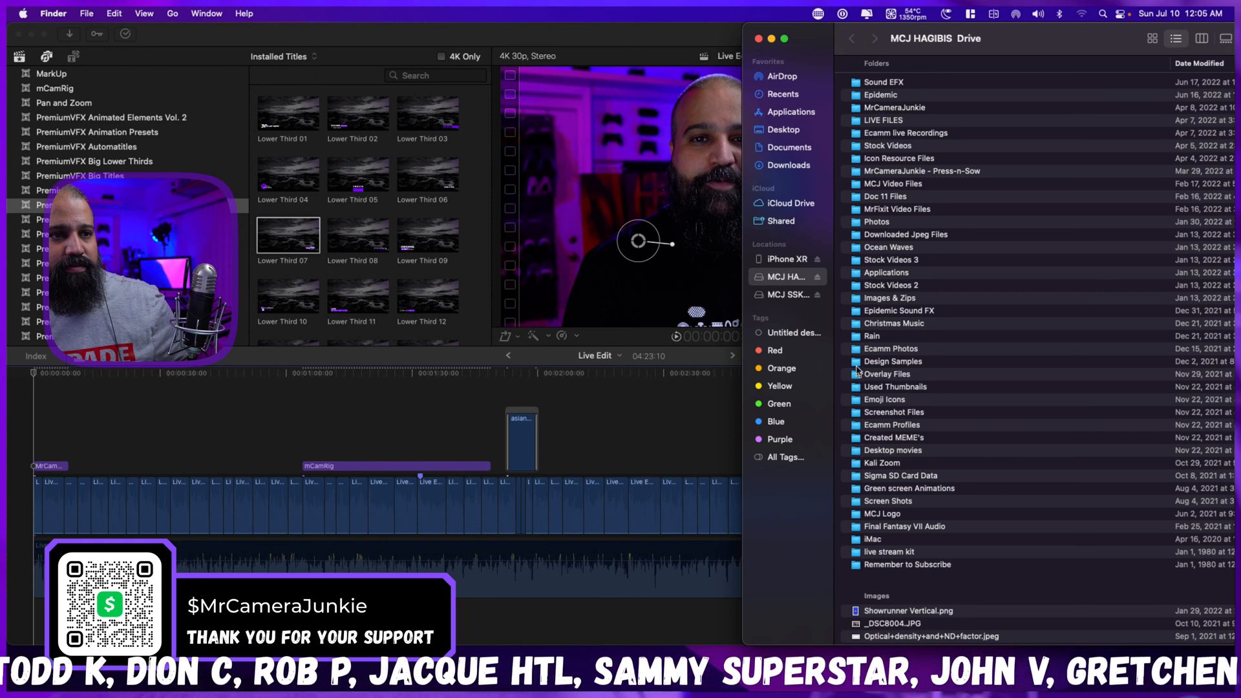
pyautogui.doubleClick(858, 313)
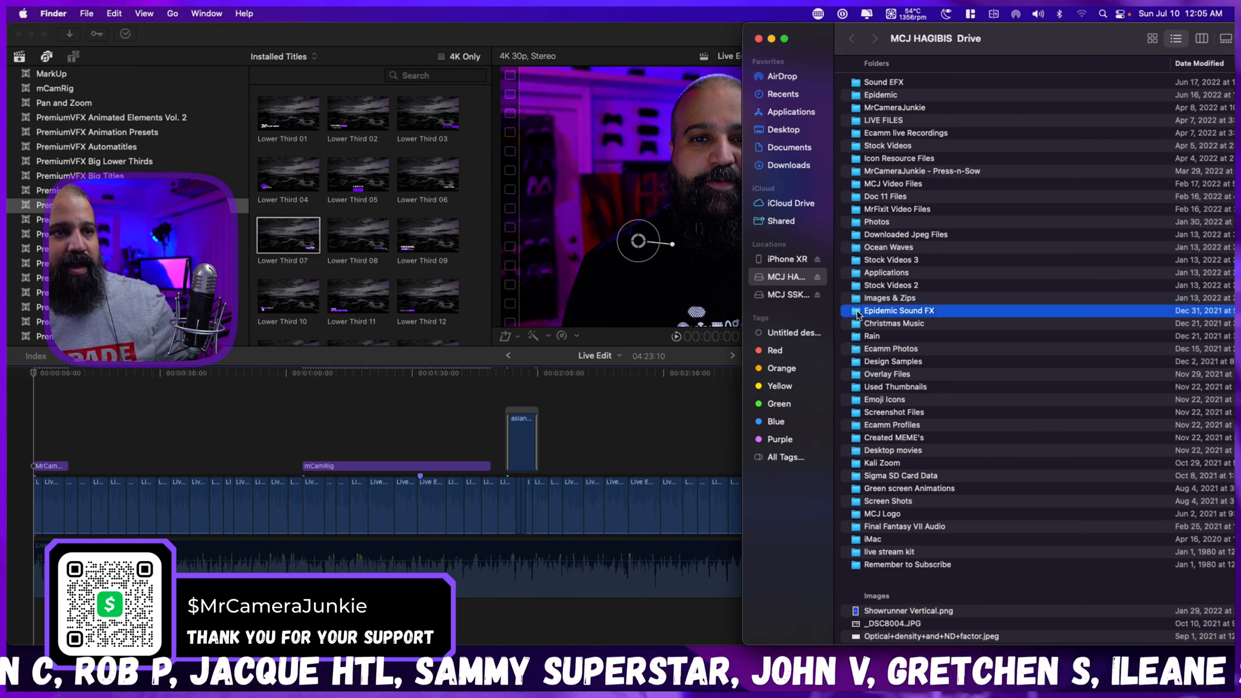
pyautogui.click(857, 314)
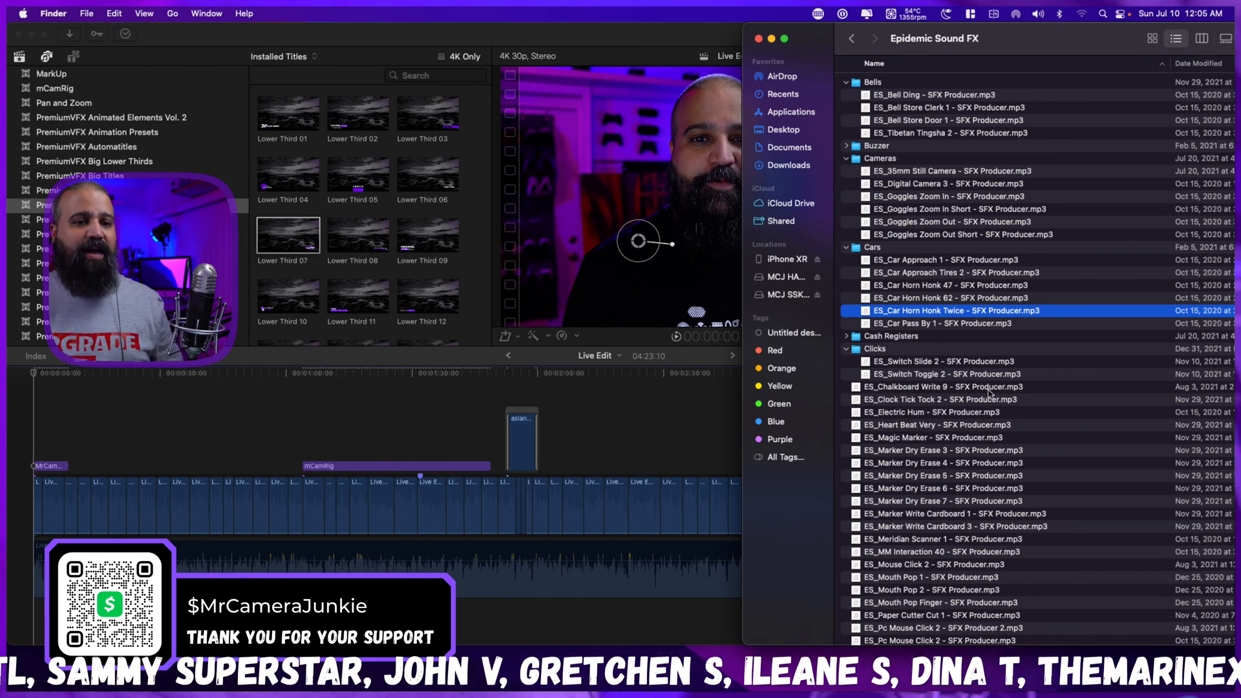
# Browse the Whoosh folder and preview the ES_Vision Transition 3 sound effect.
pyautogui.scroll(-10, 985, 387)
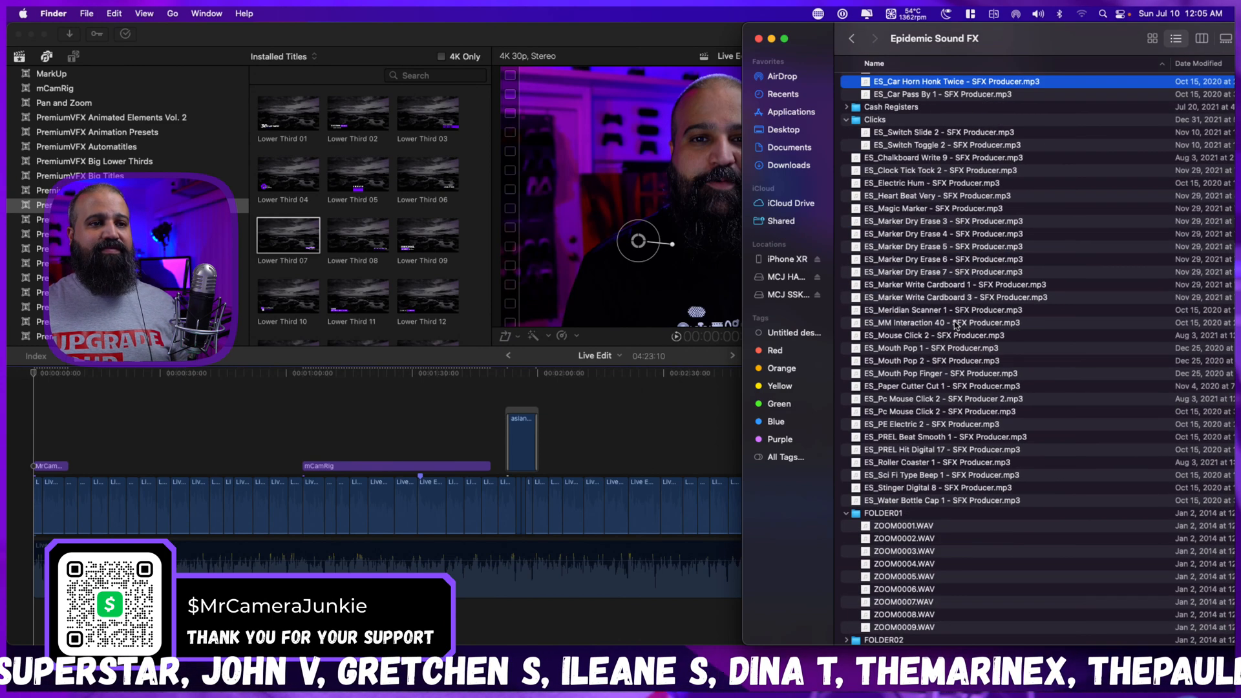
pyautogui.scroll(-10, 973, 387)
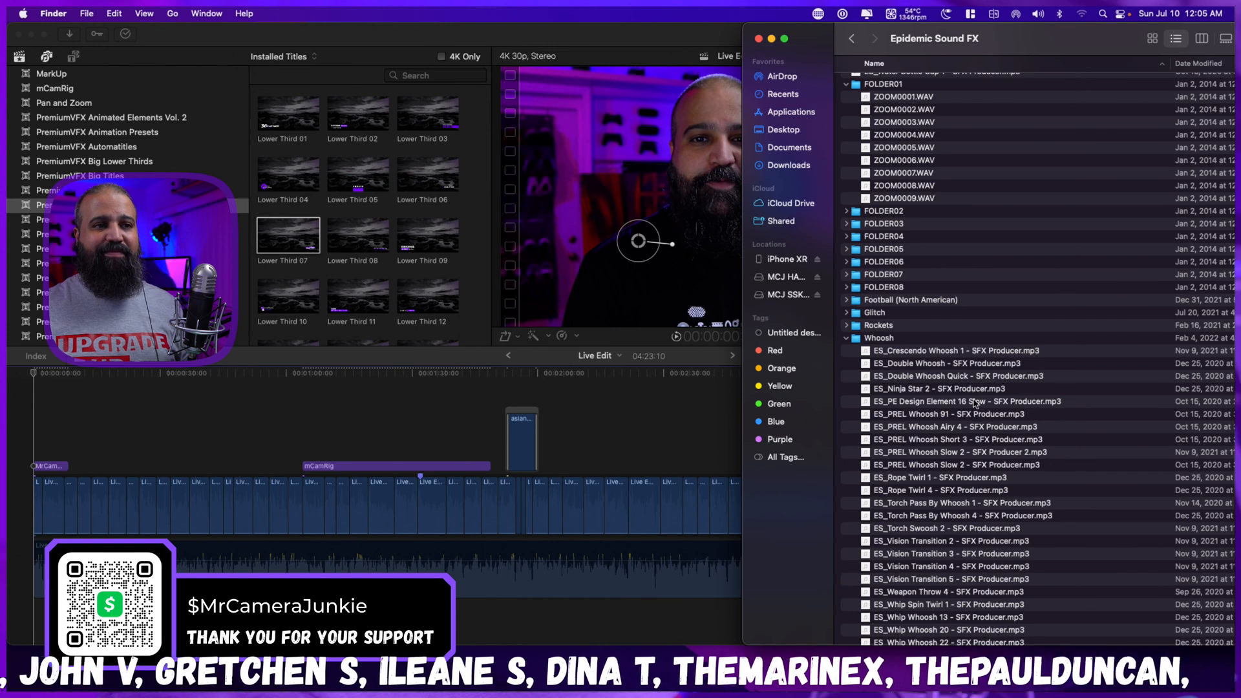
pyautogui.scroll(3, 975, 402)
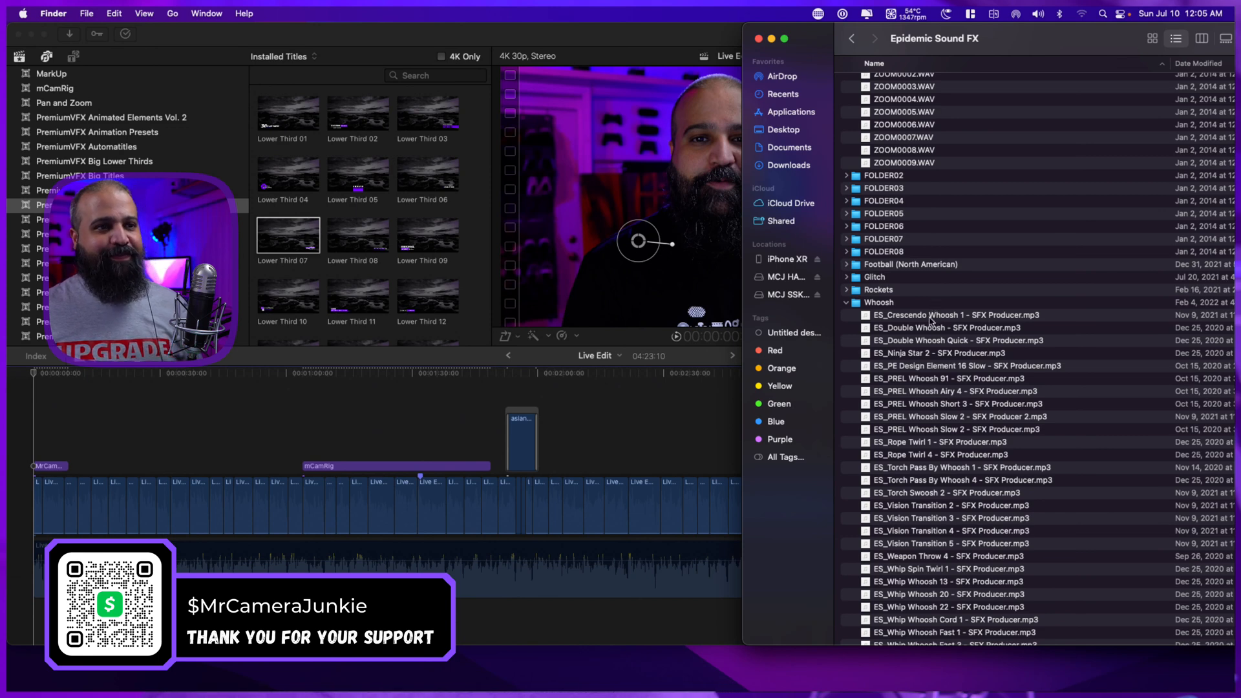
pyautogui.scroll(-5, 932, 320)
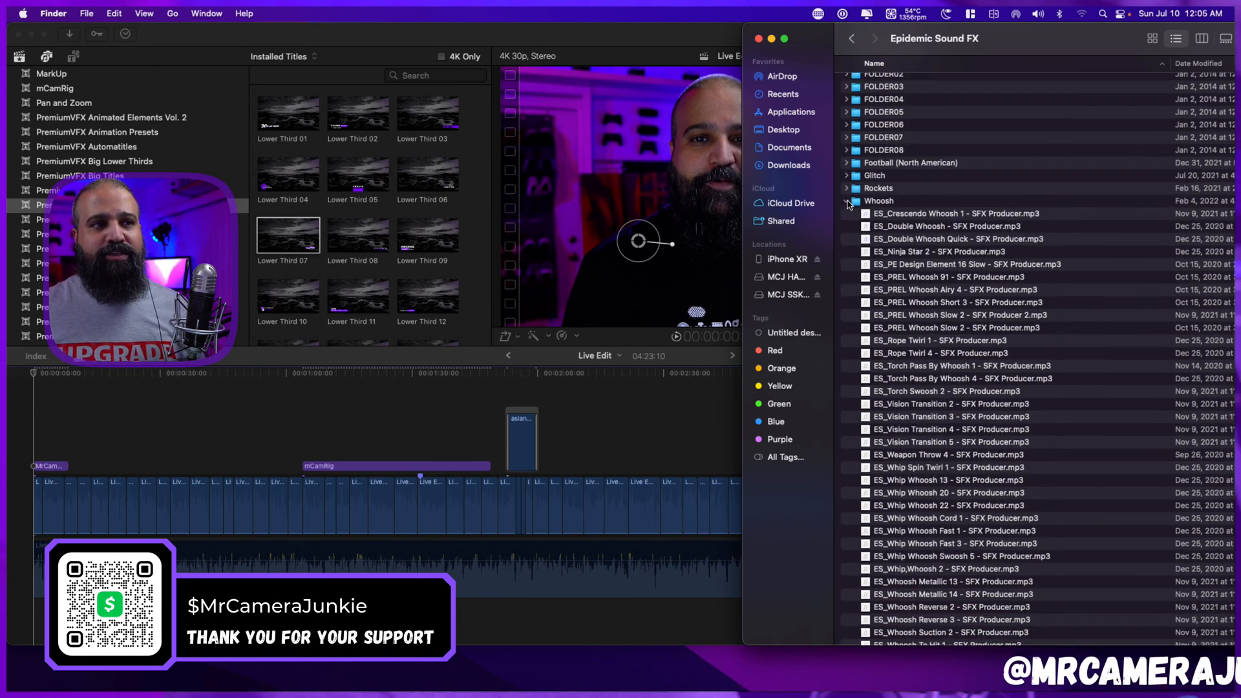
pyautogui.scroll(-4, 898, 272)
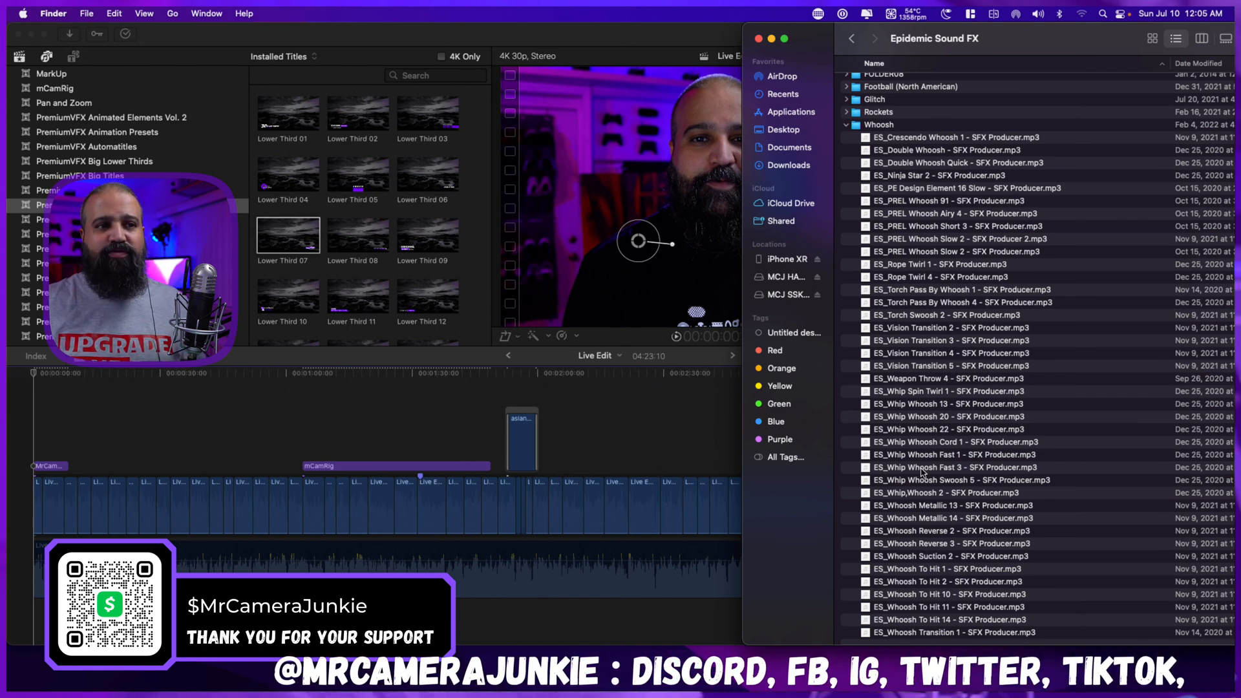
pyautogui.click(887, 340)
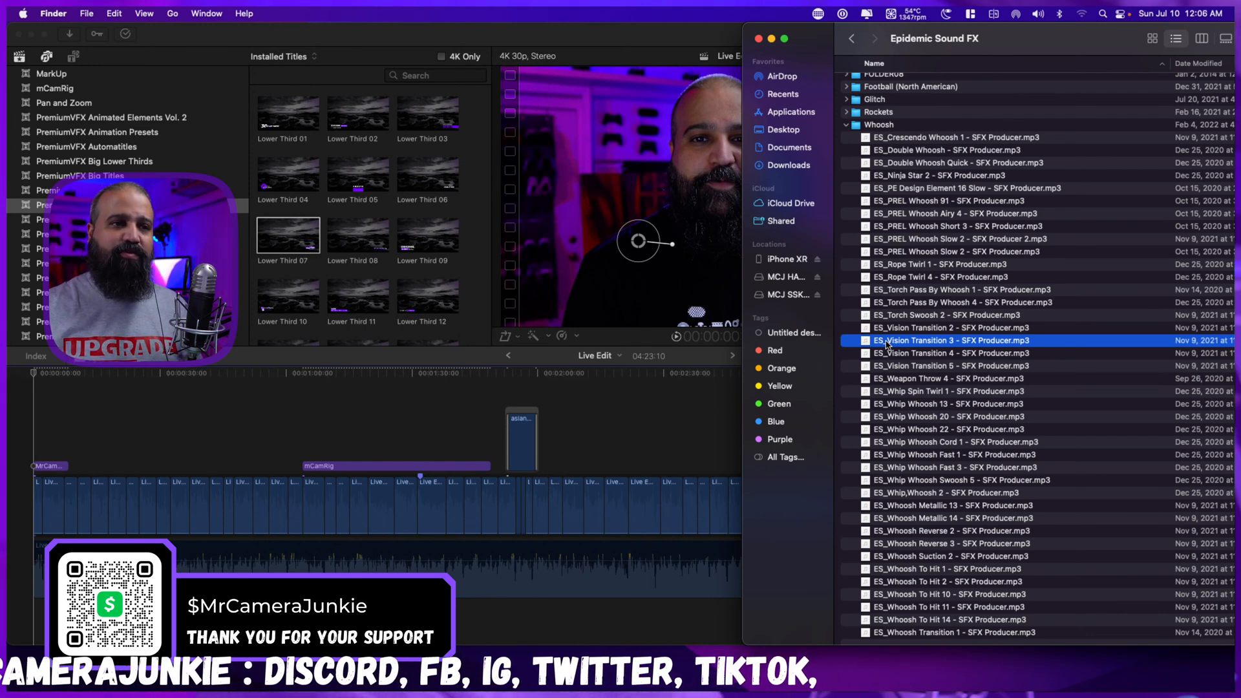
pyautogui.press('space')
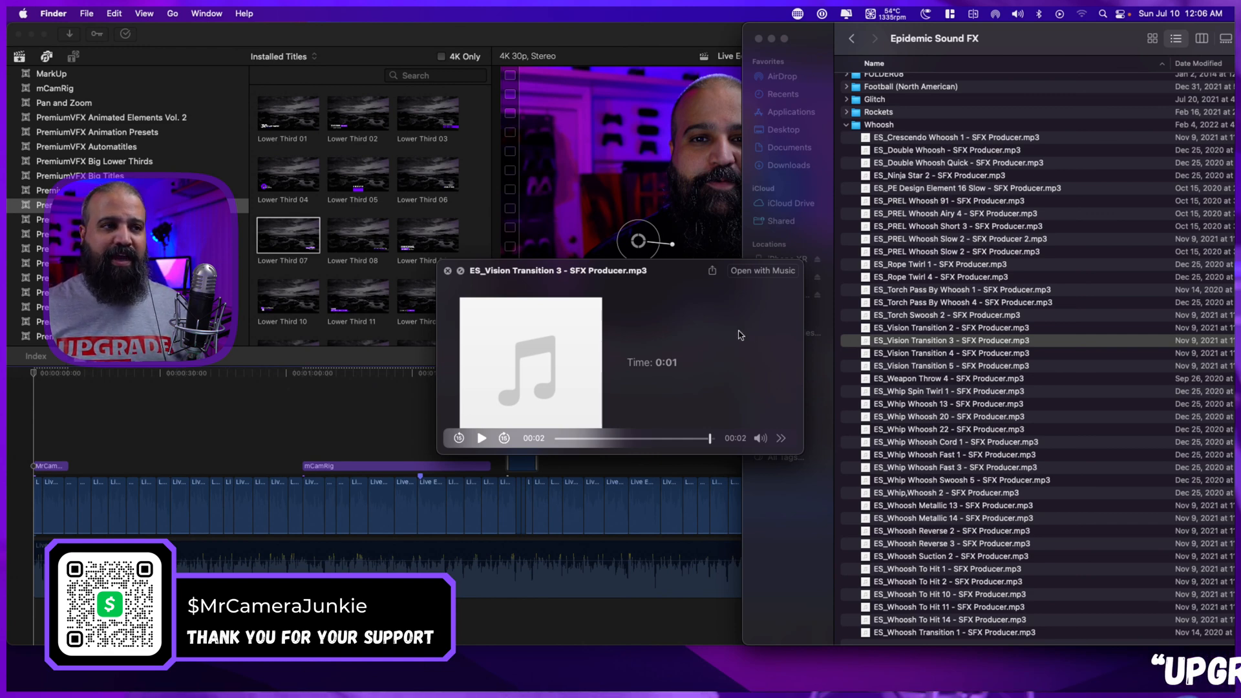
pyautogui.click(447, 272)
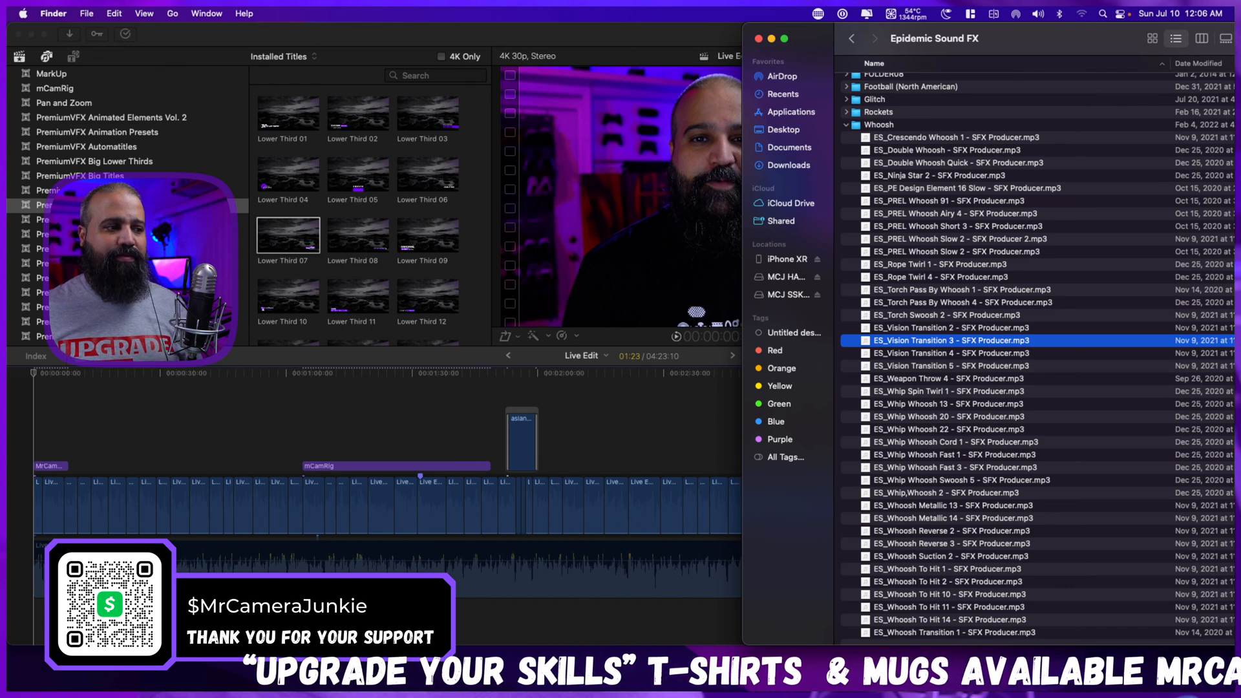
# Add the ES_Vision Transition 3 sound effect below the audio at the project start and play the lower third's opening with it.
pyautogui.click(320, 550)
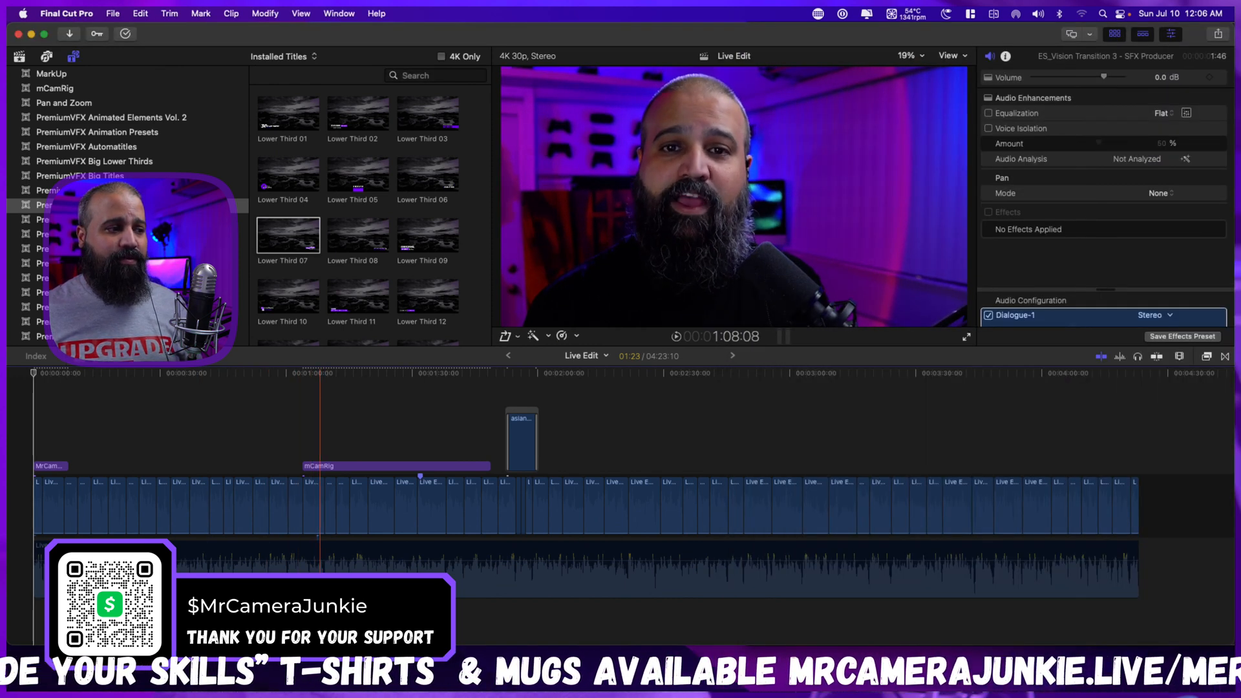
pyautogui.press('super+equal')
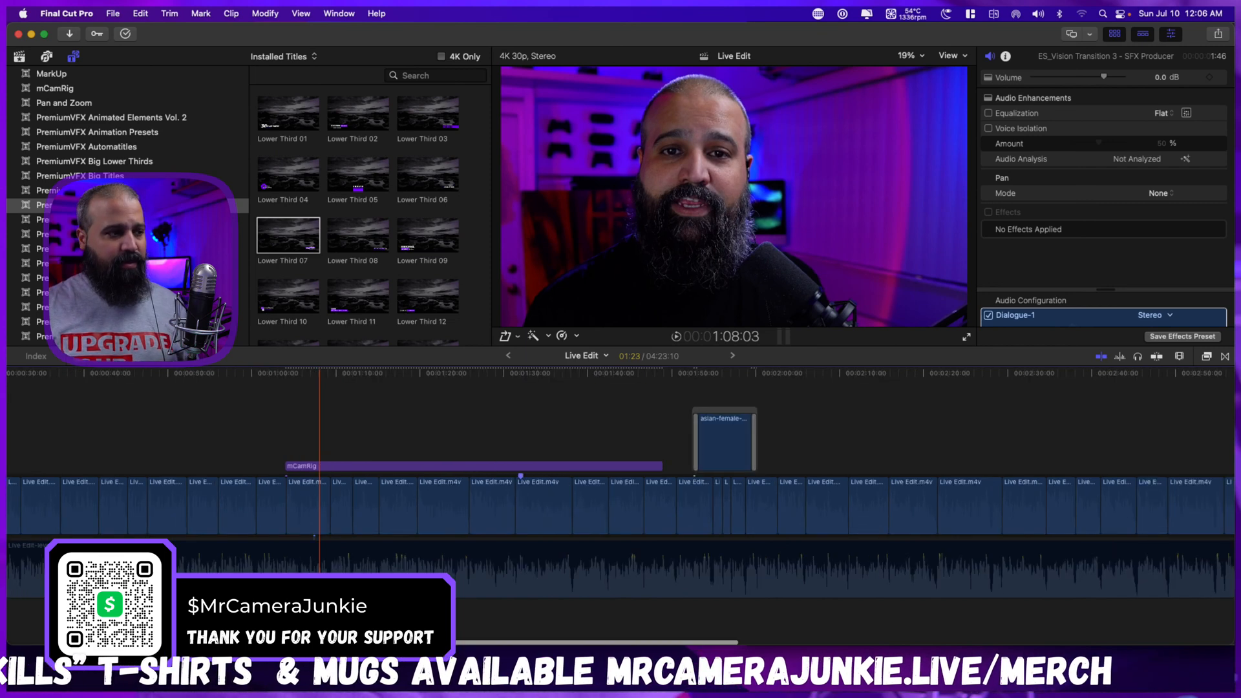
pyautogui.scroll(-3, 320, 556)
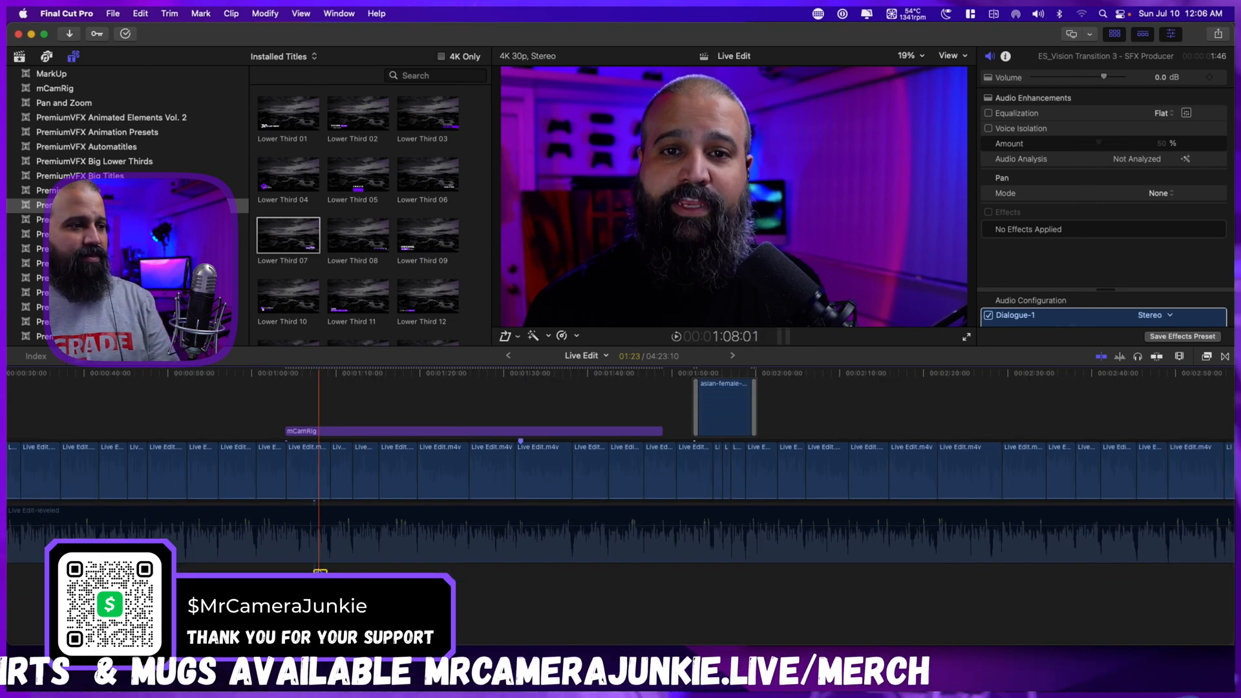
pyautogui.moveTo(319, 582); pyautogui.dragTo(9, 589)
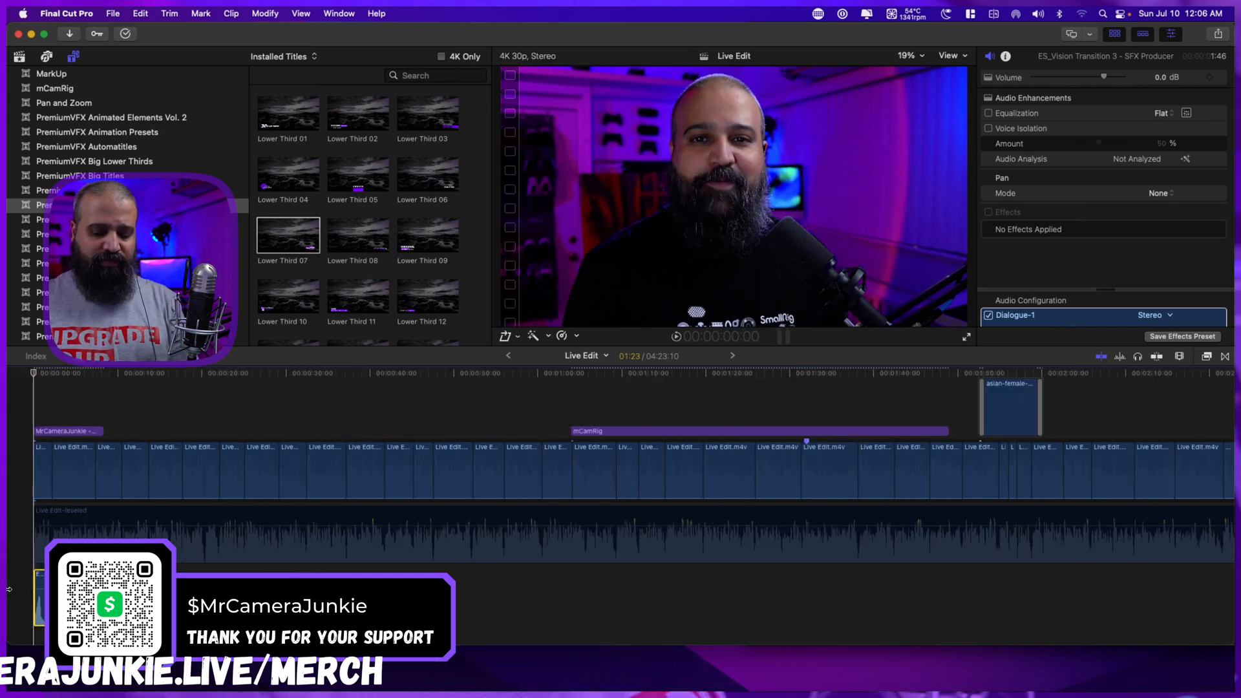
pyautogui.press('space')
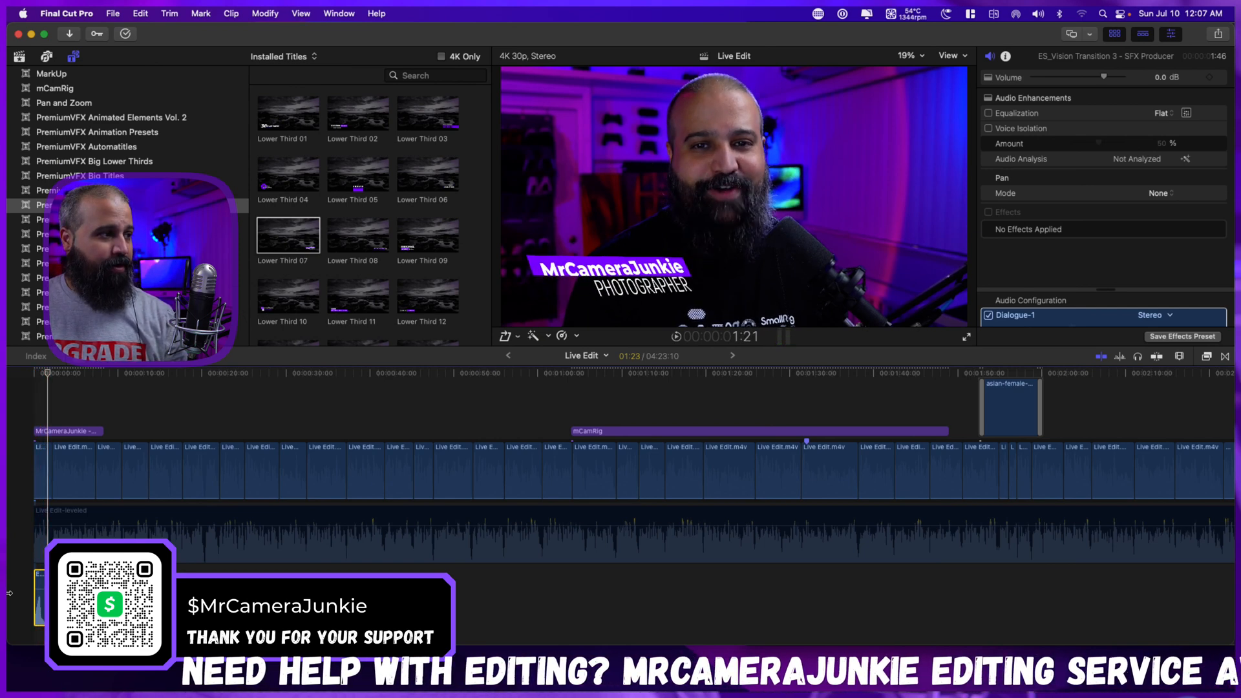
pyautogui.click(49, 447)
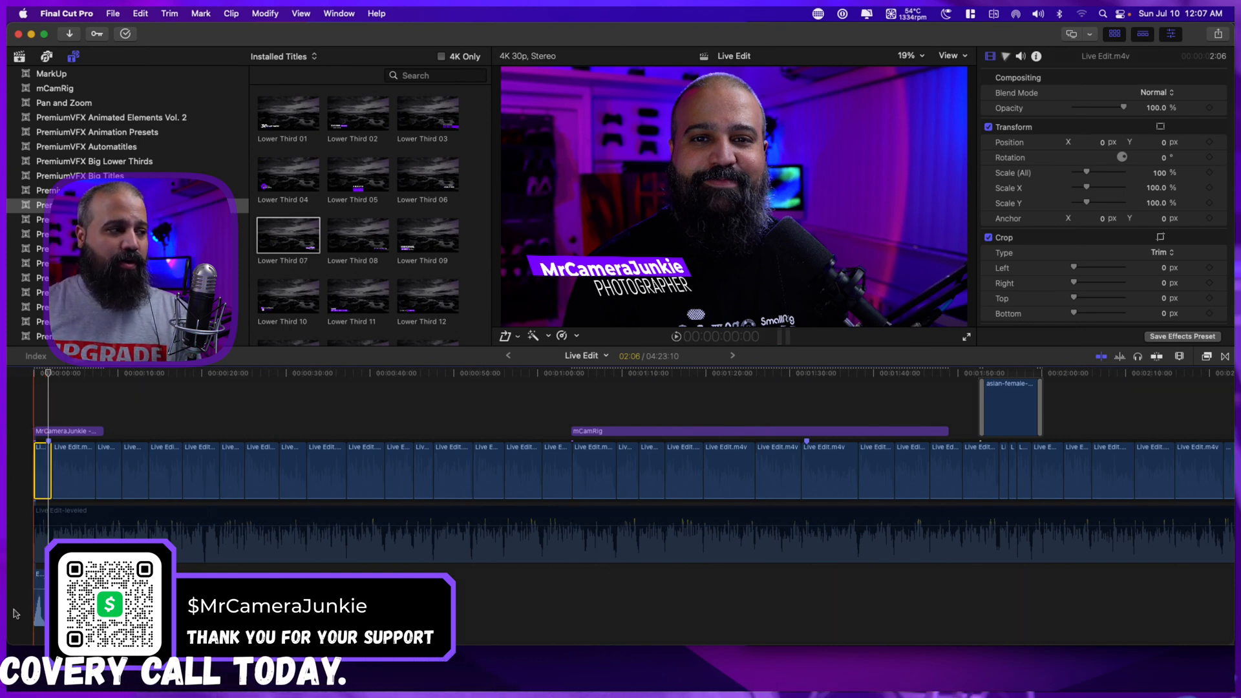
# Slow the ES_Vision Transition 3 sound effect at the project start to 50% speed.
pyautogui.click(39, 589)
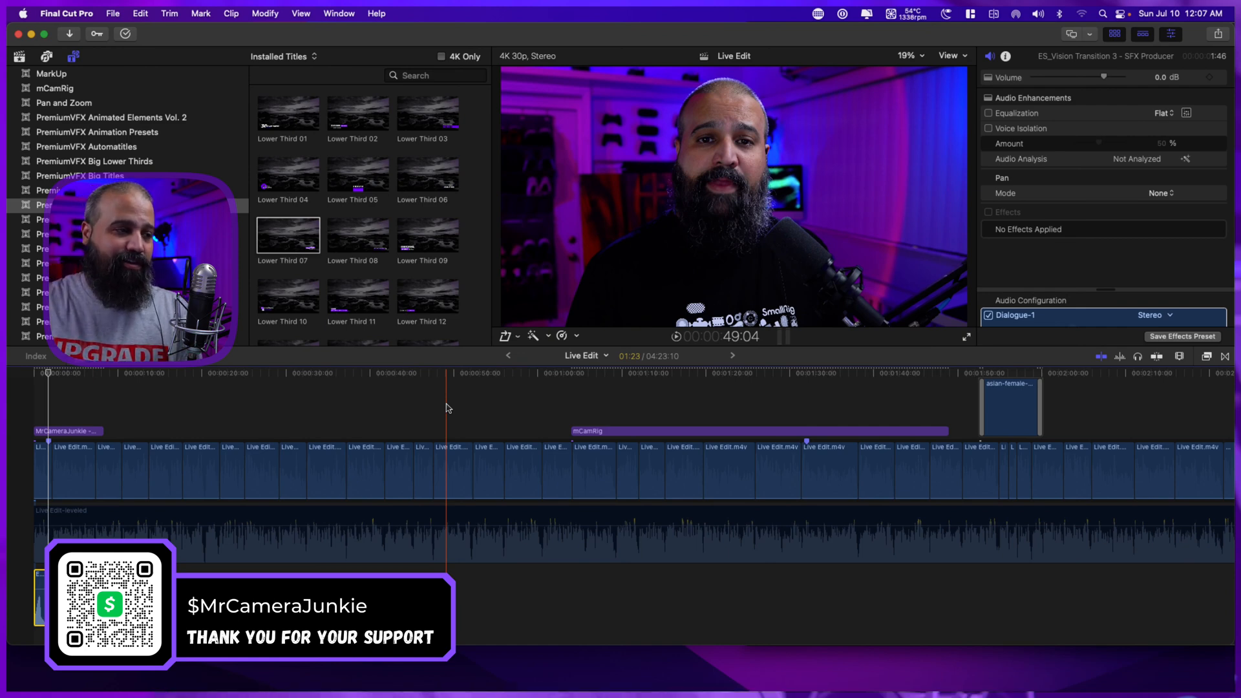
pyautogui.click(562, 336)
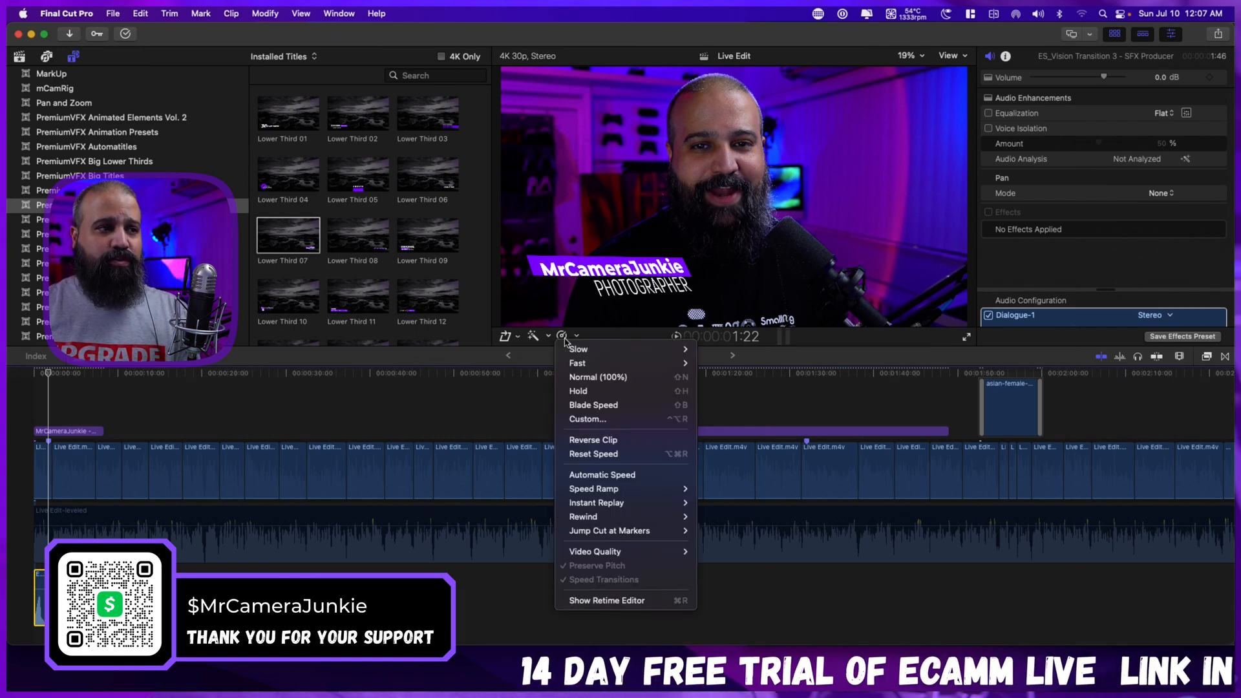
pyautogui.moveTo(647, 349)
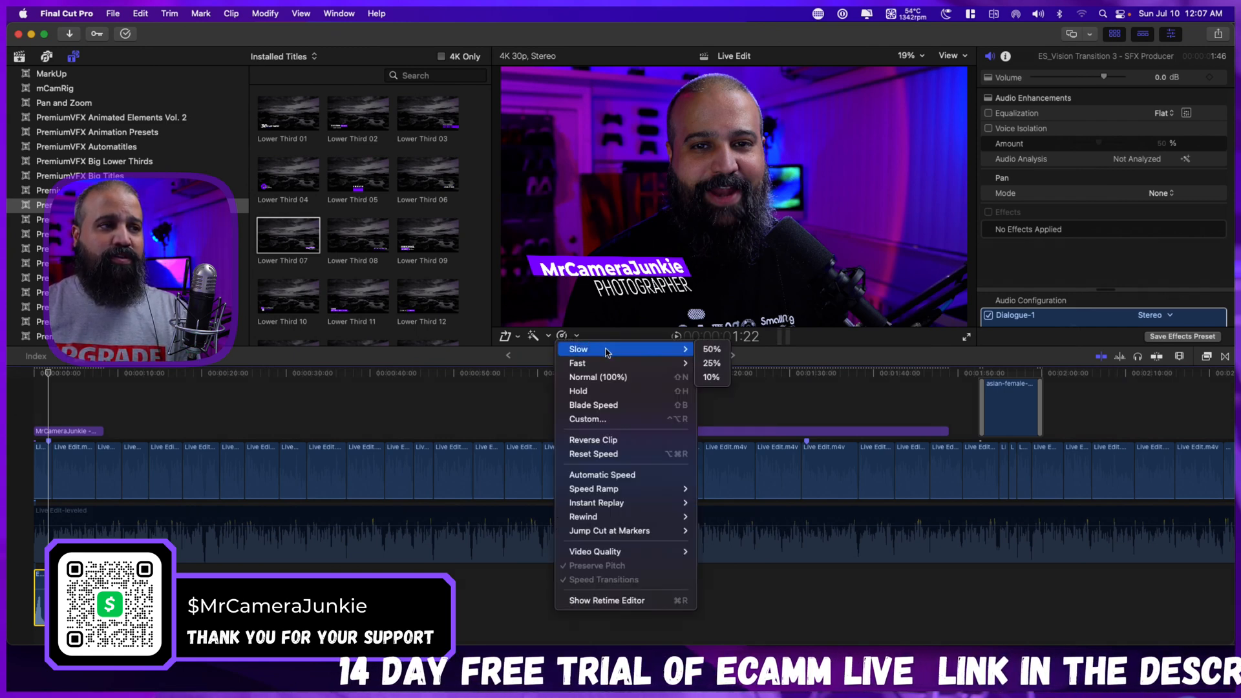
pyautogui.click(709, 350)
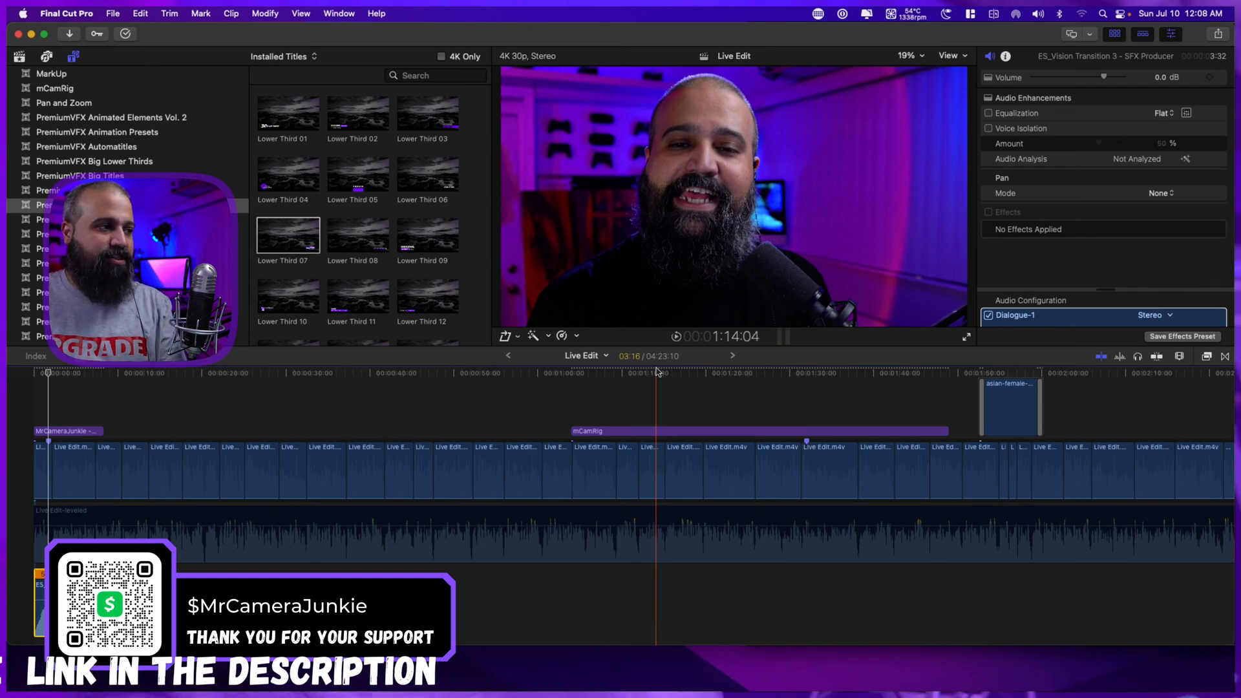
# Play the project from the start to check the slowed sound effect against the MrCameraJunkie lower third.
pyautogui.press('Home')
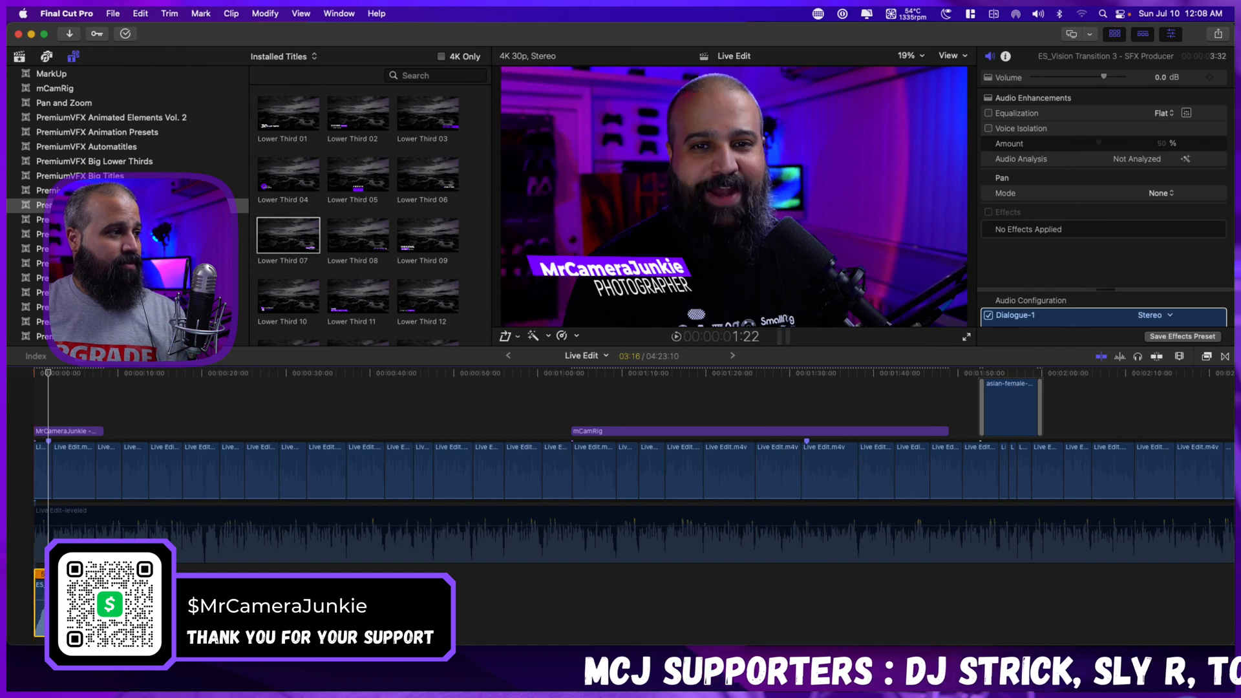
pyautogui.click(33, 399)
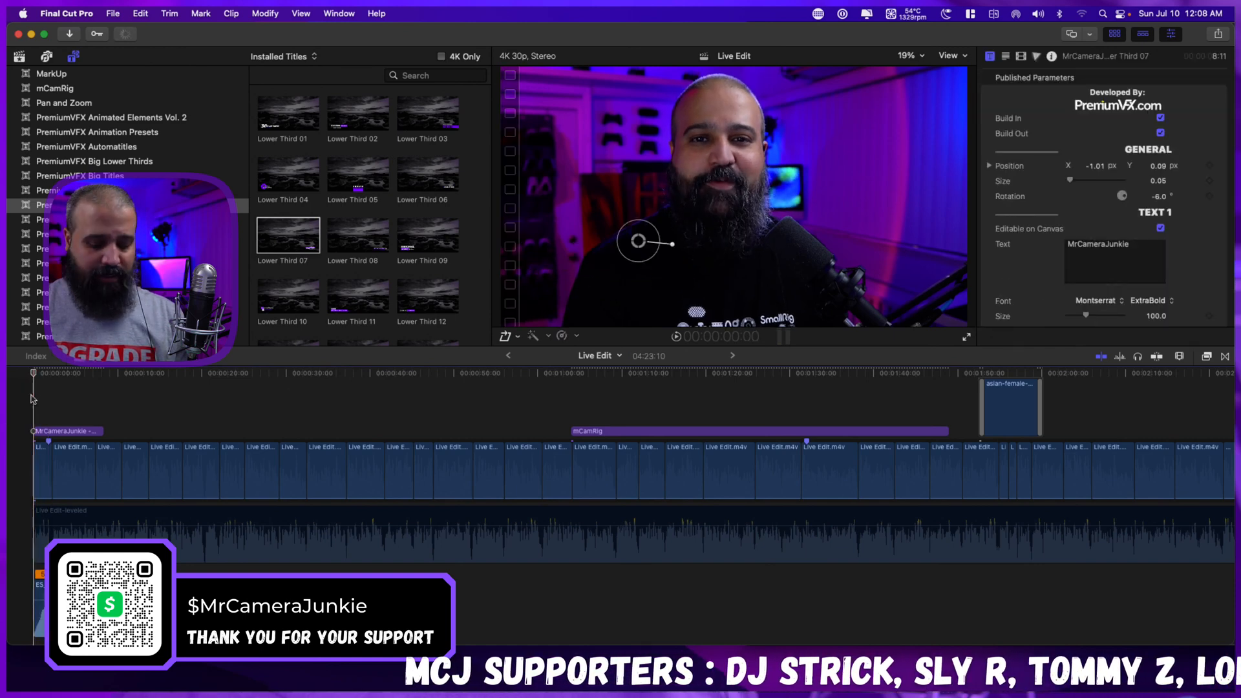
pyautogui.press('space')
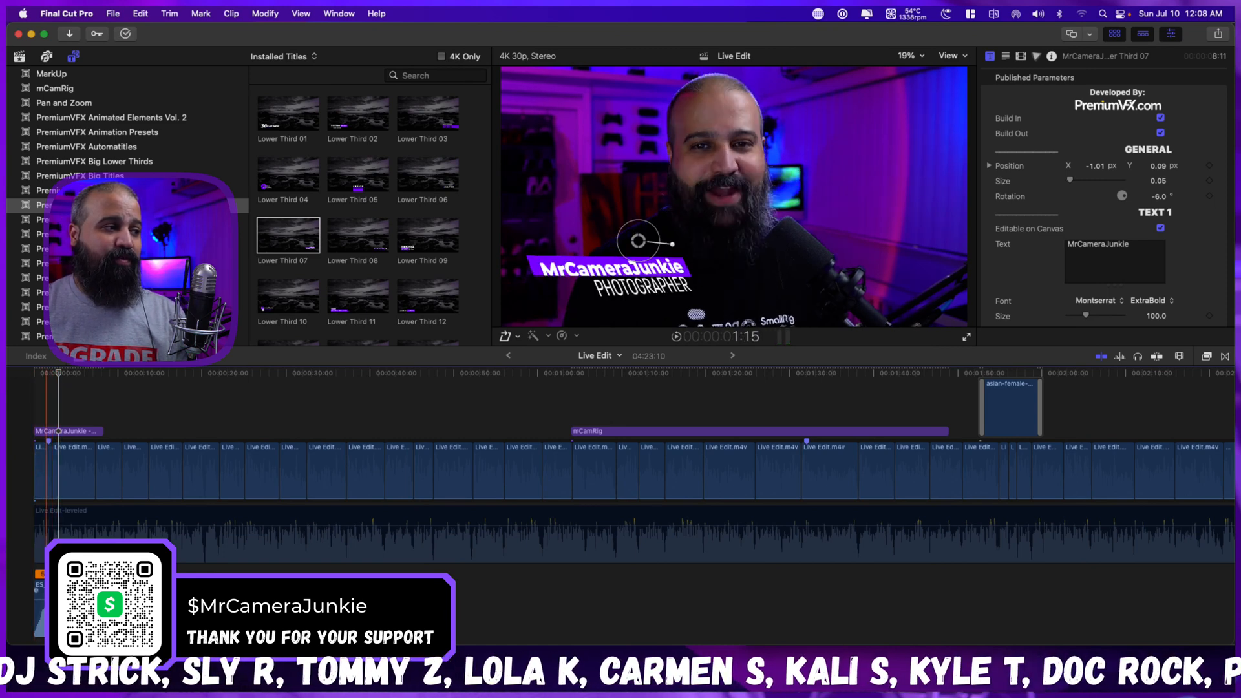
# Set the ES_Vision Transition 3 sound effect's custom speed rate to 75%.
pyautogui.click(48, 602)
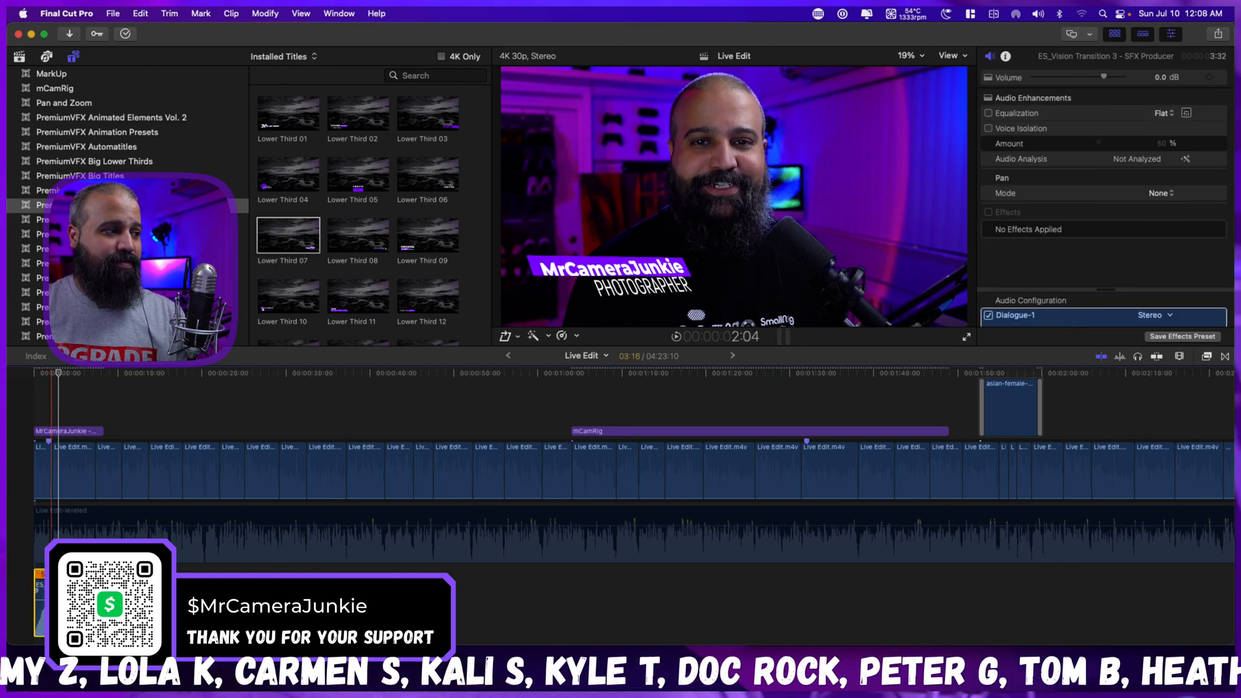
pyautogui.press('super+equal')
pyautogui.press('super+equal')
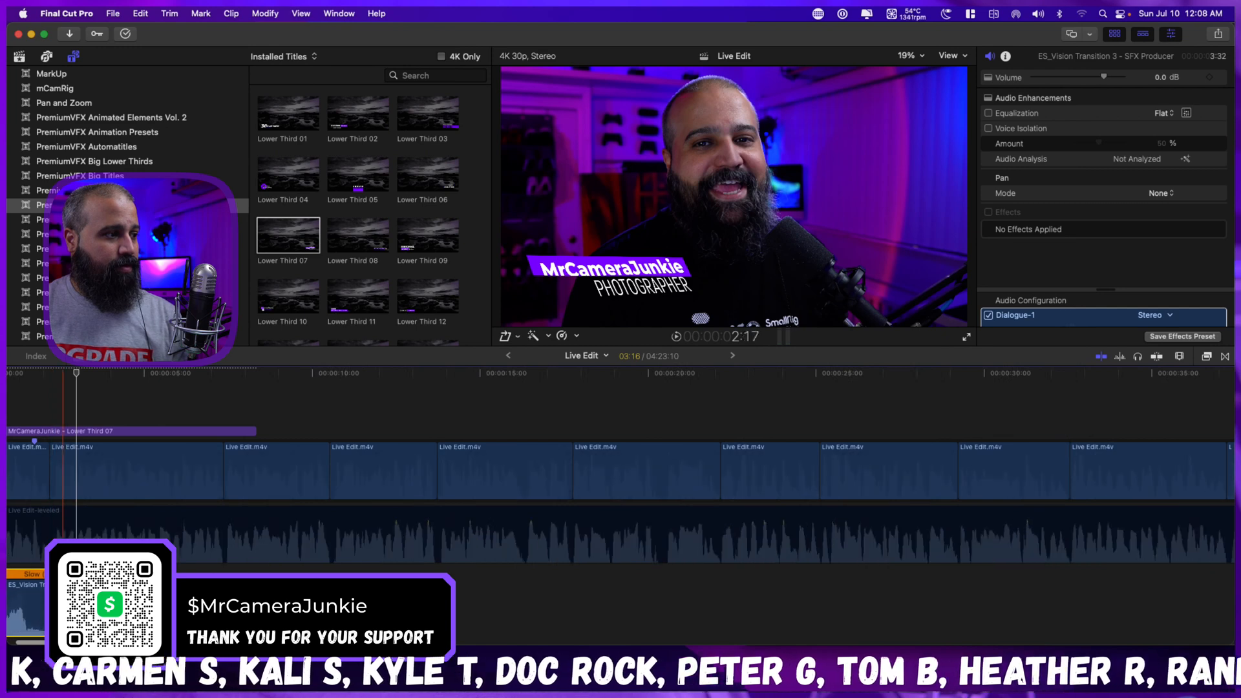
pyautogui.hscroll(-3, 74, 582)
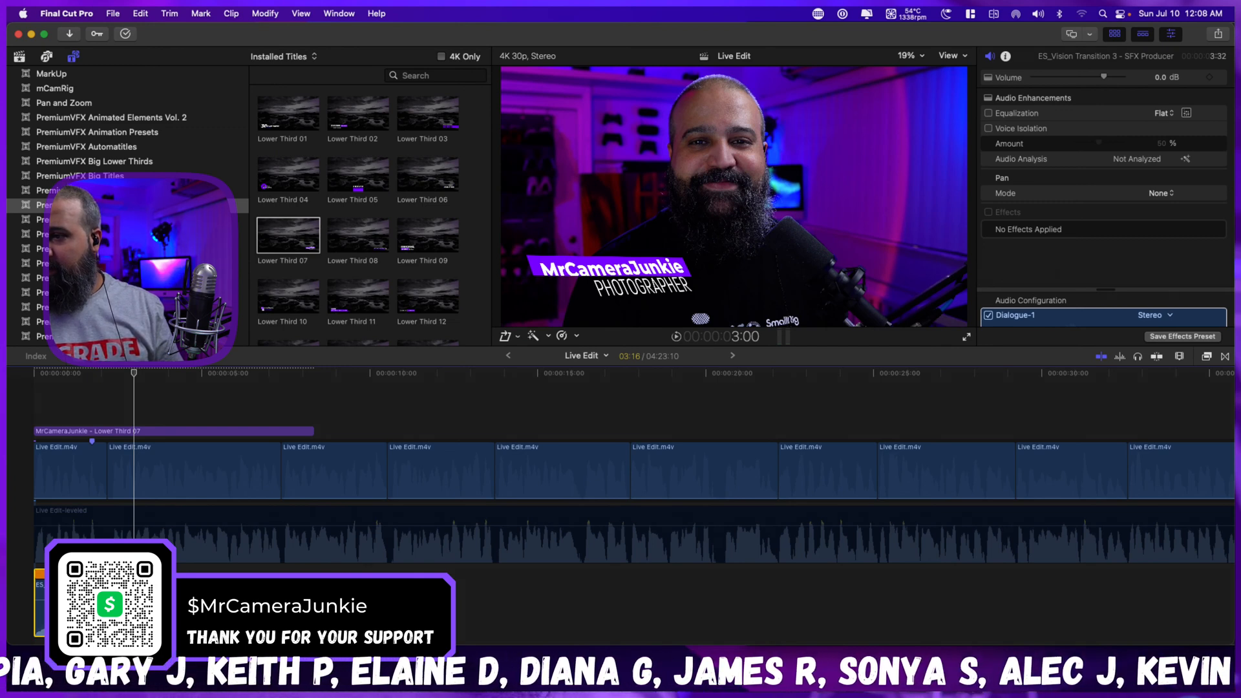
pyautogui.press('super+Tab')
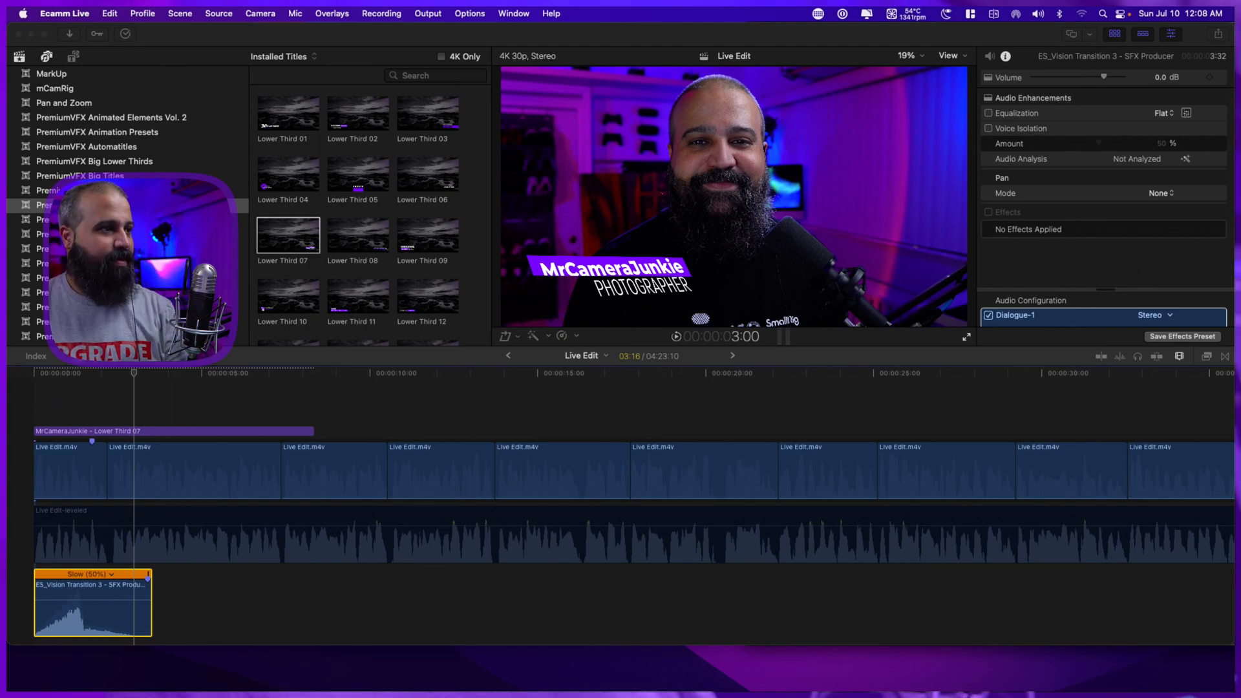
pyautogui.press('super+Tab')
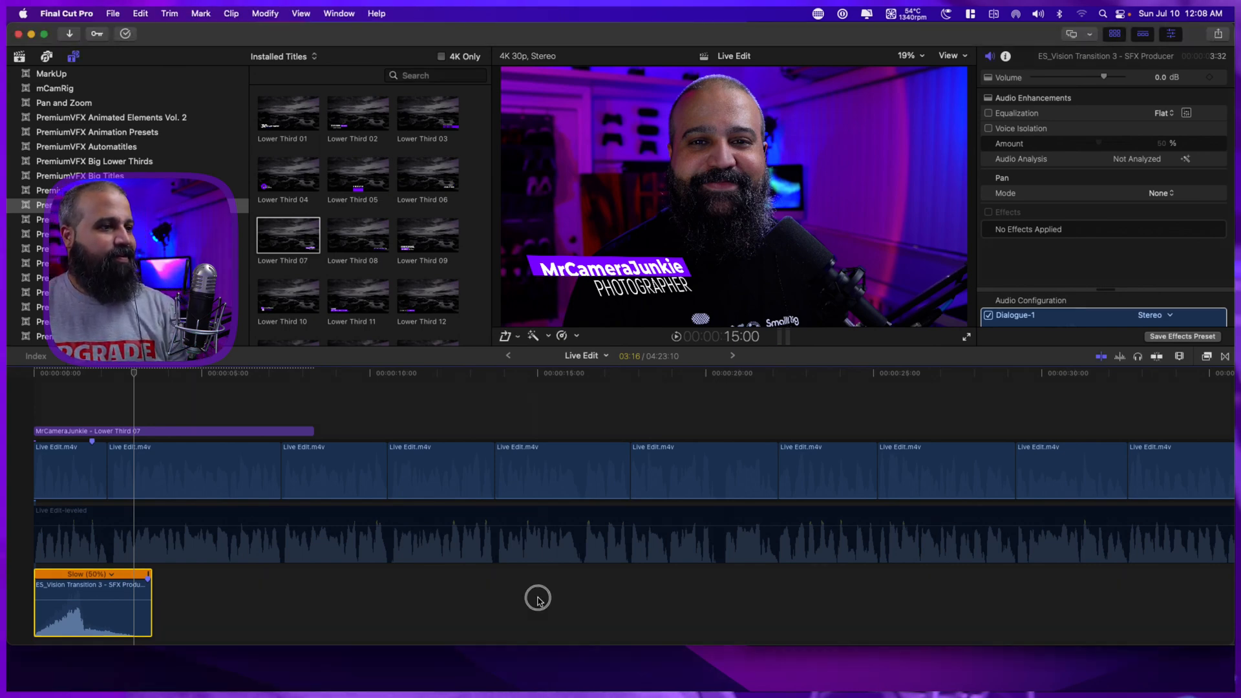
pyautogui.click(112, 574)
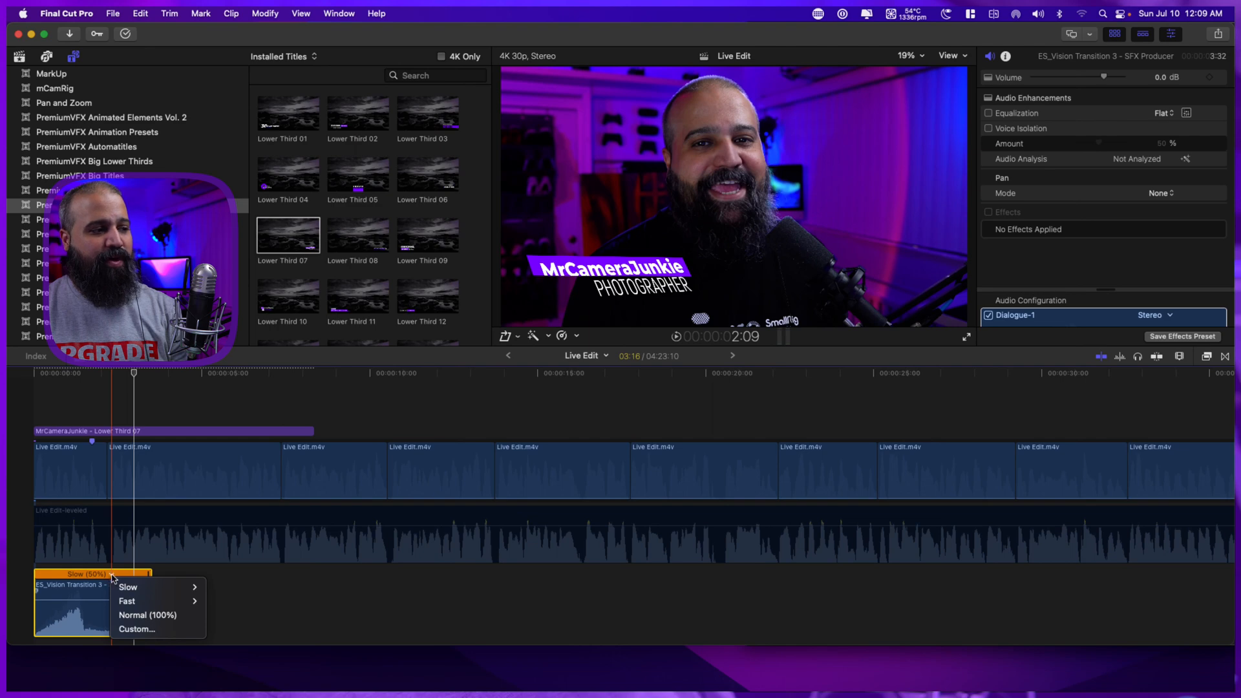
pyautogui.click(149, 630)
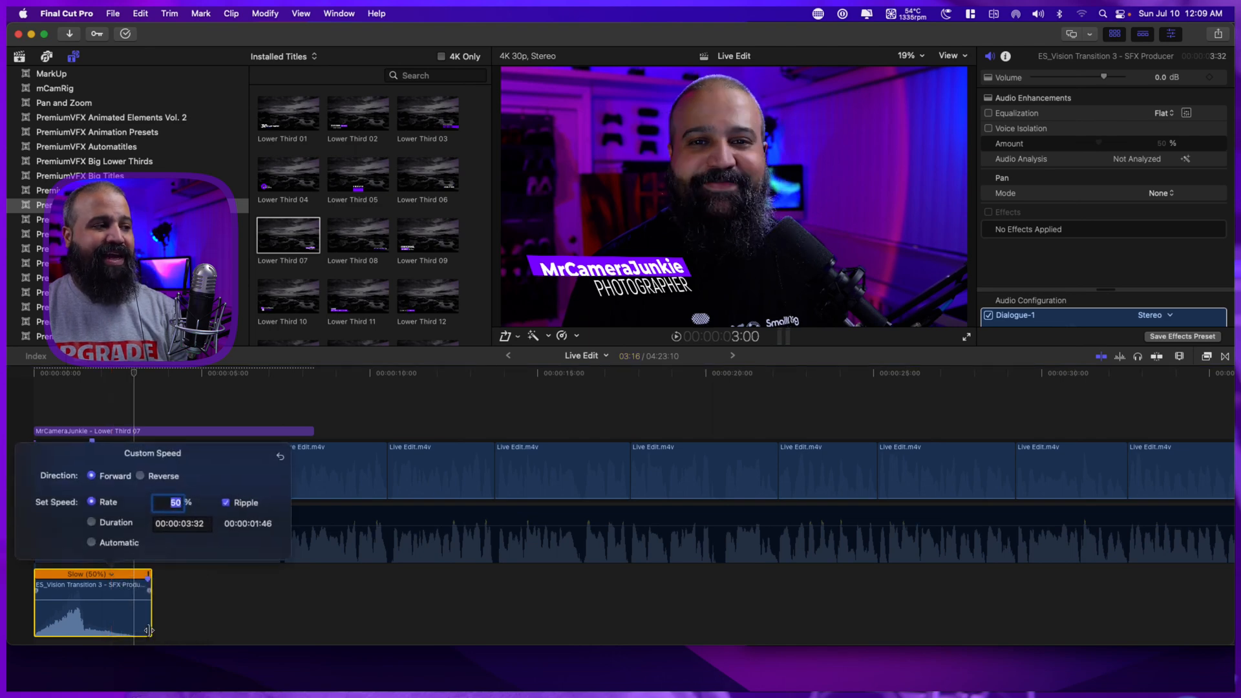
pyautogui.click(191, 503)
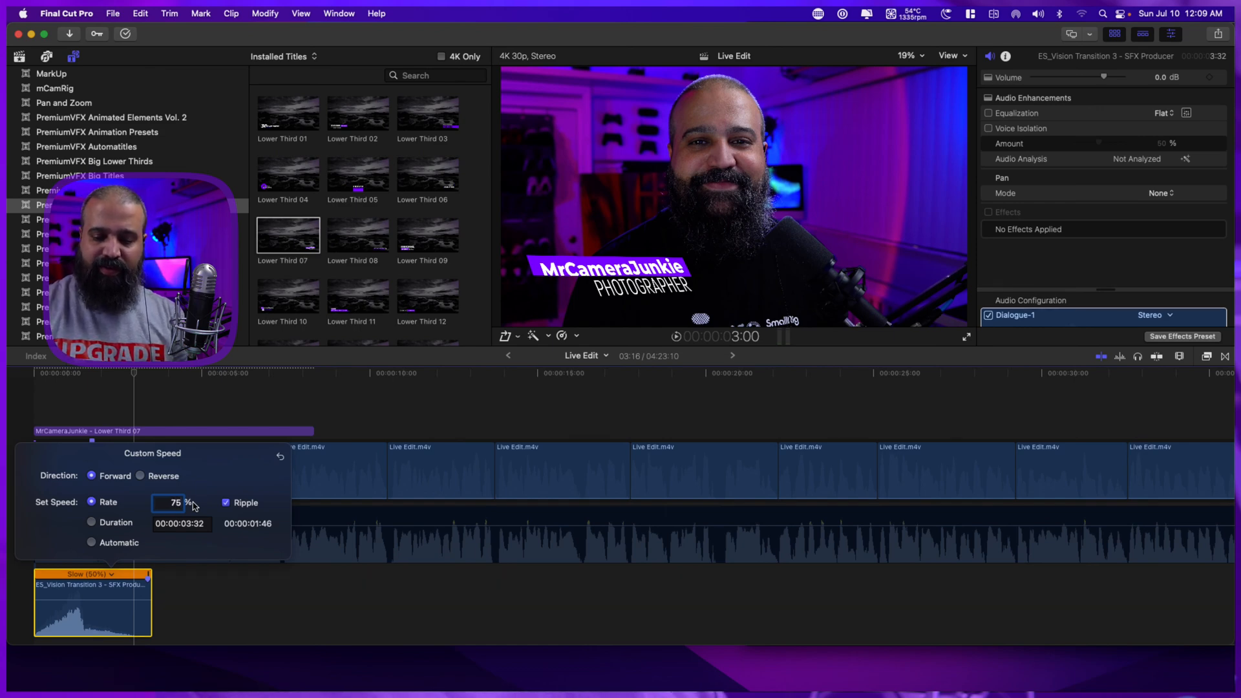
pyautogui.write('75')
pyautogui.press('Return')
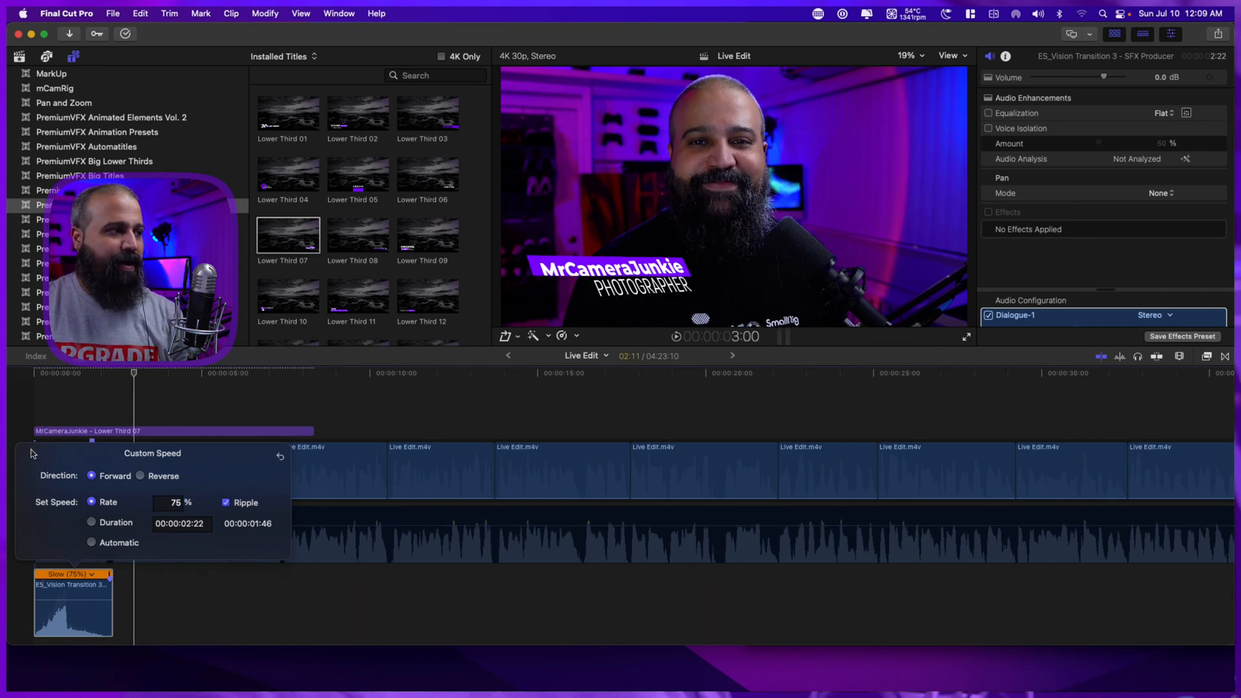
# Replay the lower third's opening to review the timing of the sound effect at 75% speed.
pyautogui.click(70, 405)
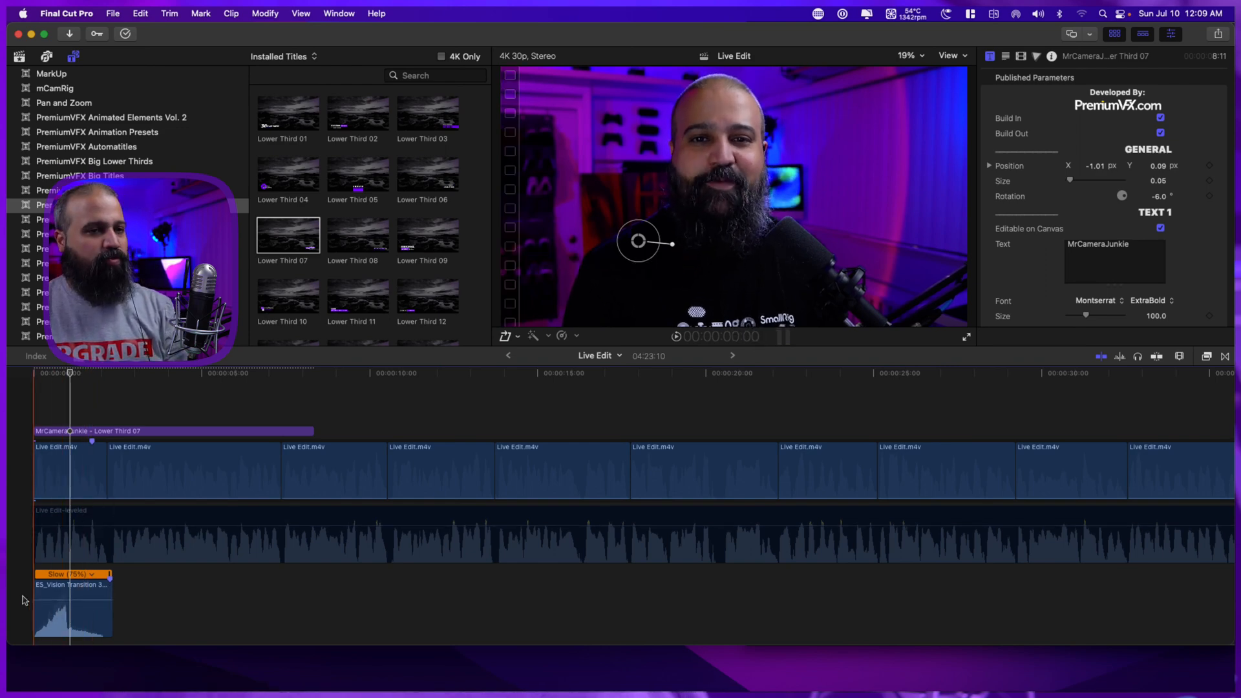
pyautogui.press('space')
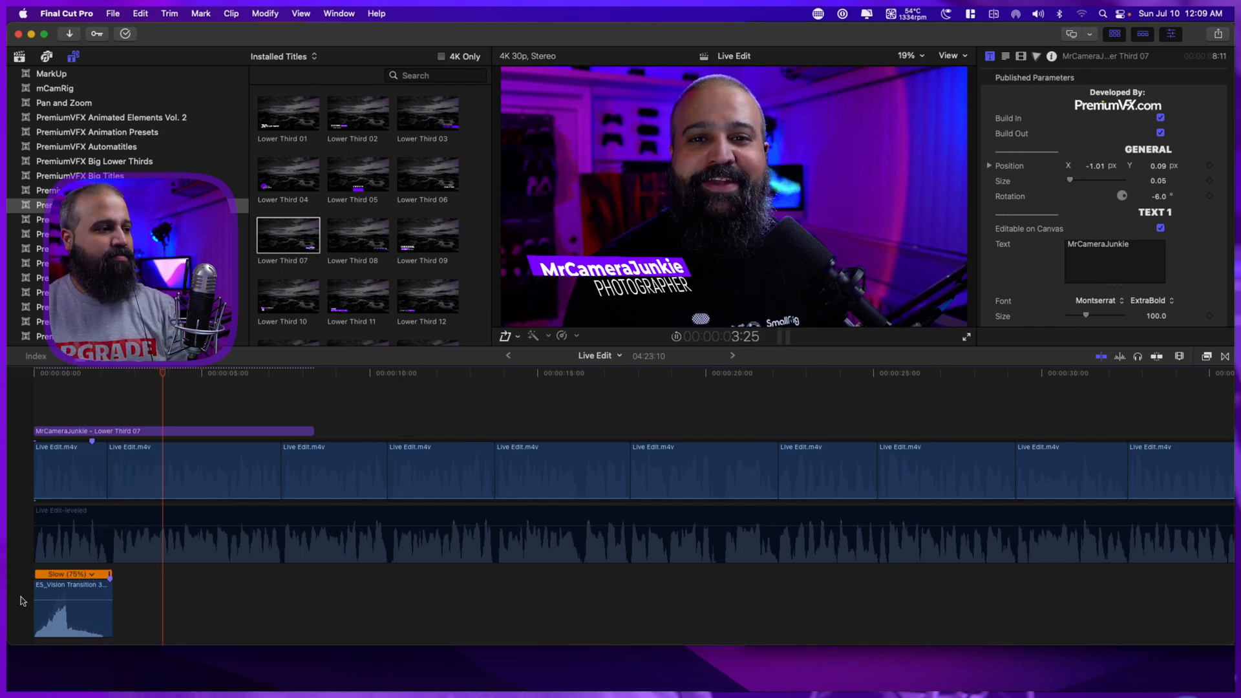
pyautogui.press('space')
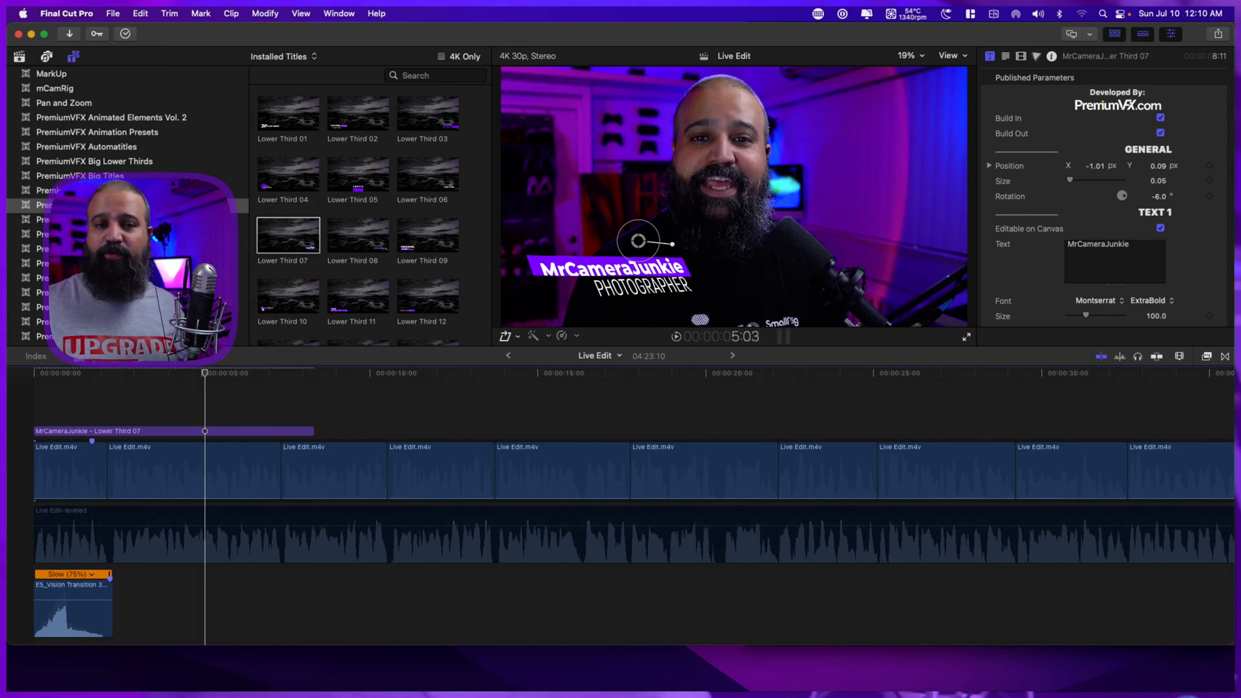
# Switch to Finder, open the Epidemic folder on the MCJ HAGIBIS Drive and browse its music tracks.
pyautogui.press('ctrl+alt+super+Left')
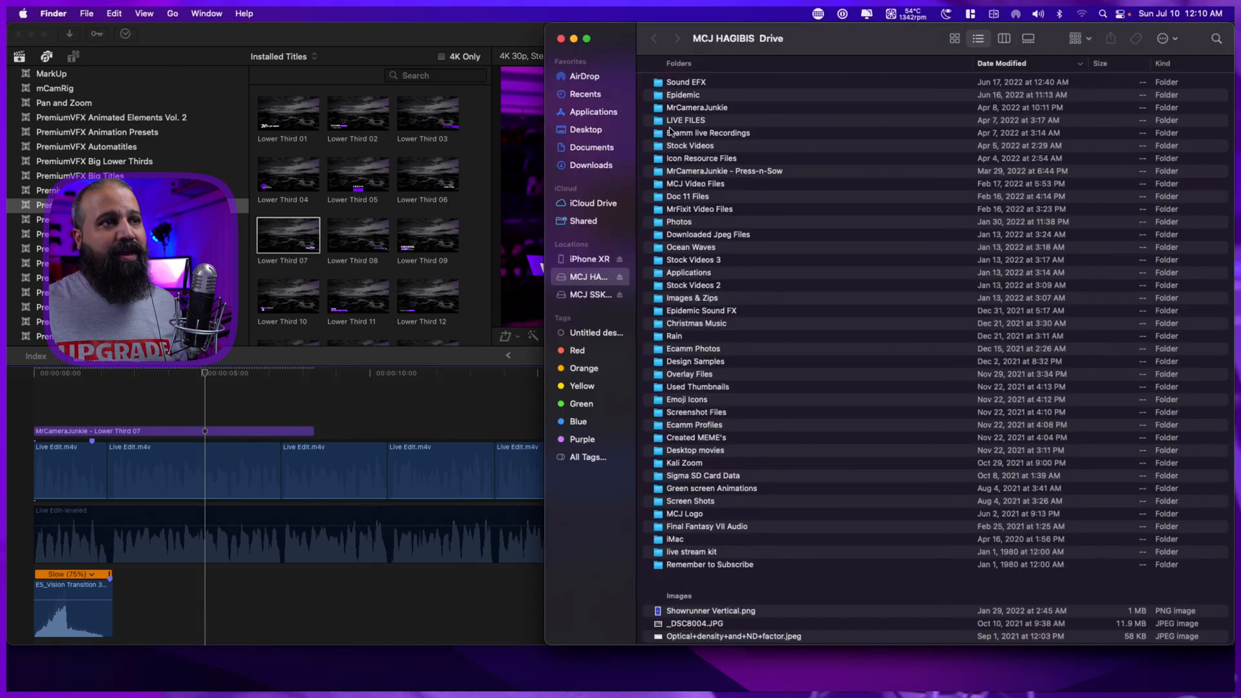
pyautogui.doubleClick(669, 96)
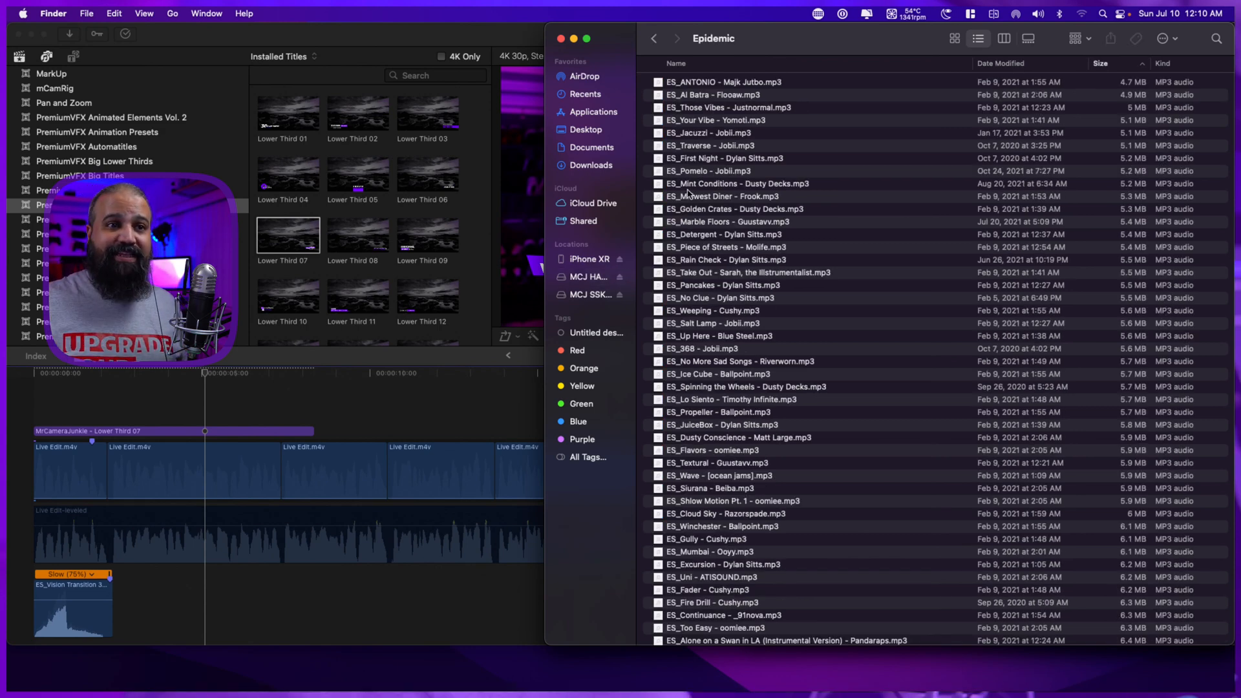
pyautogui.scroll(-10, 844, 366)
pyautogui.scroll(-15, 843, 366)
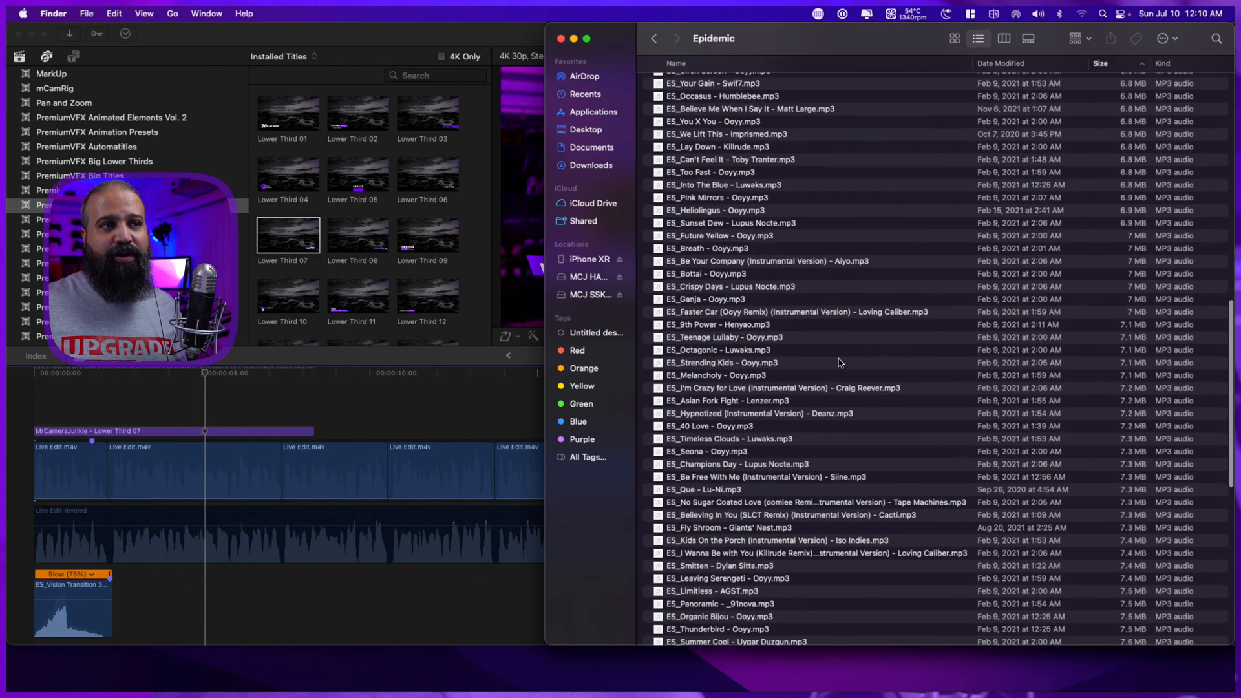
pyautogui.scroll(20, 838, 355)
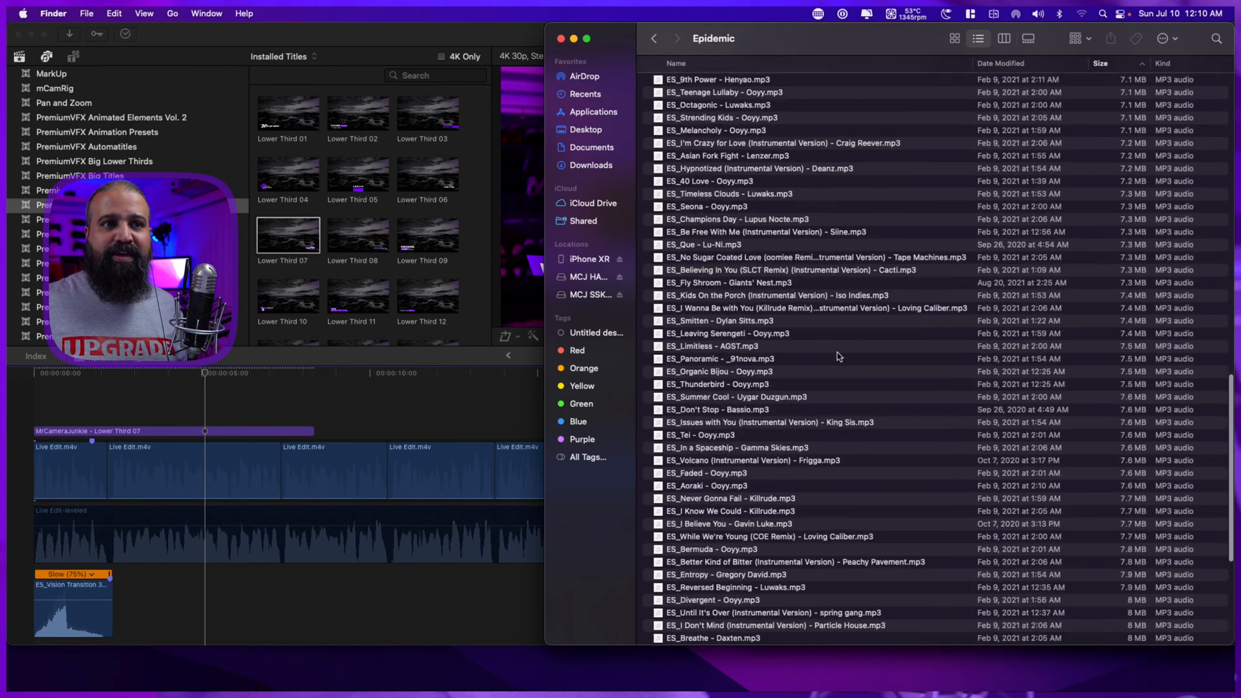
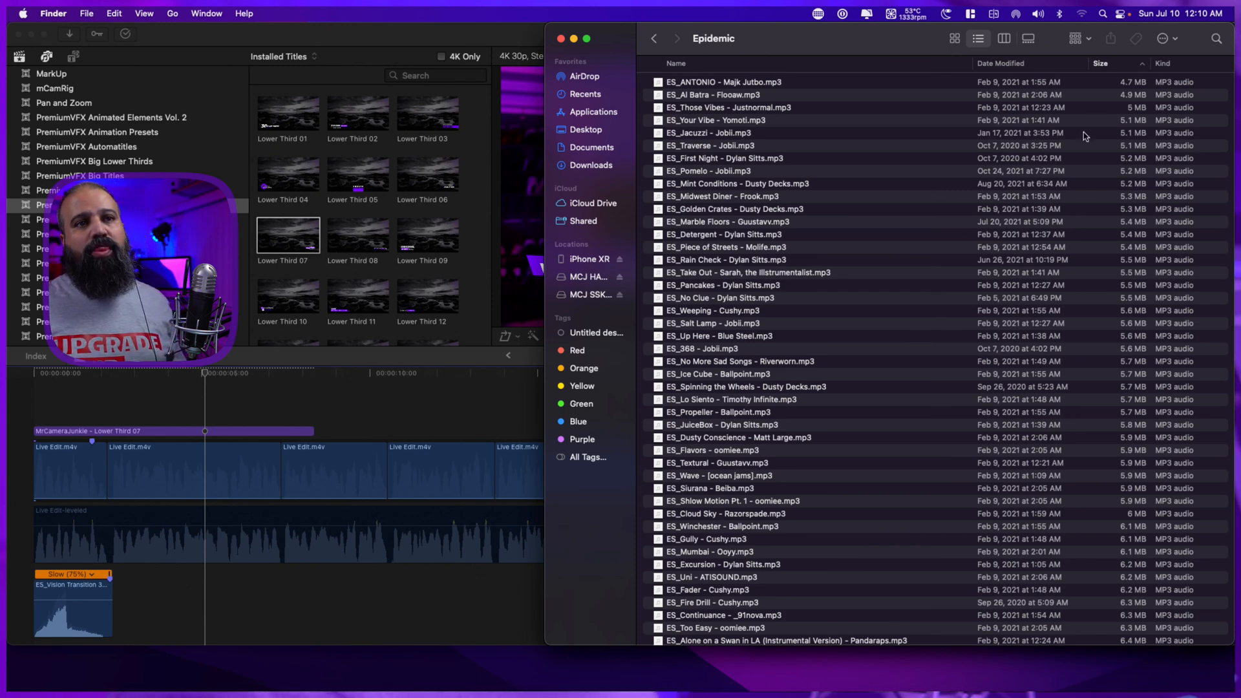
# Sort the Epidemic folder by size with the largest files first and preview the ES_Until It's Over track.
pyautogui.click(1113, 67)
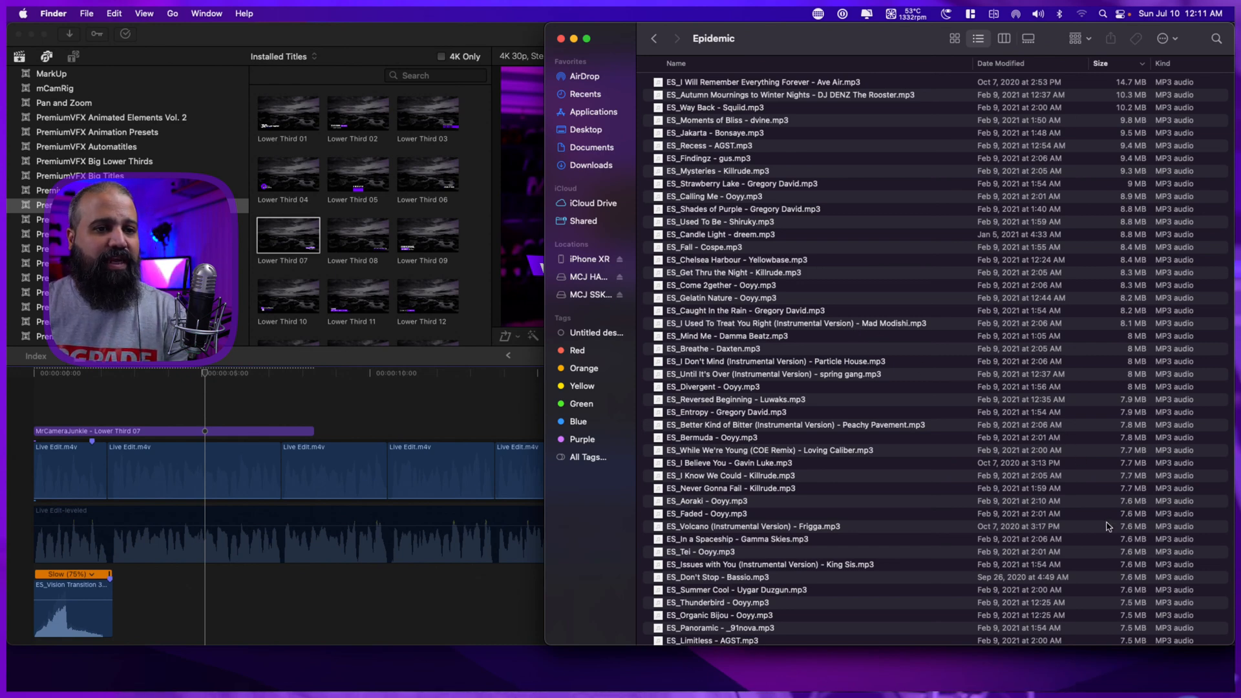
pyautogui.click(735, 374)
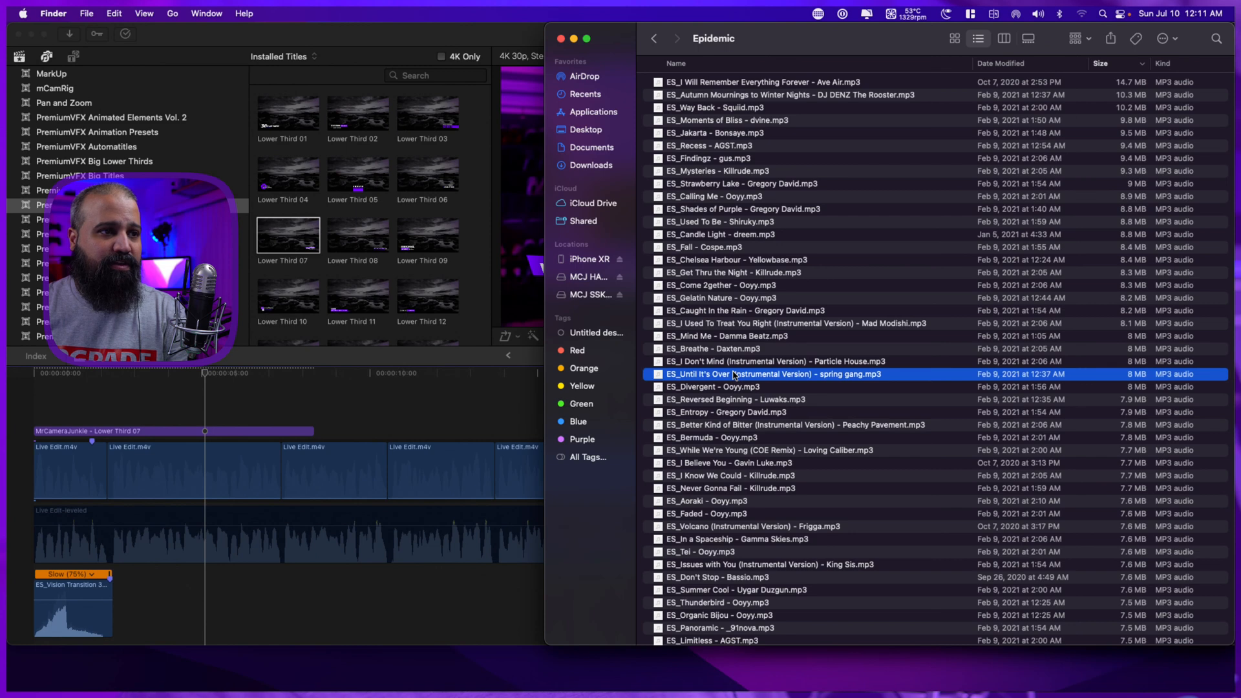
pyautogui.press('space')
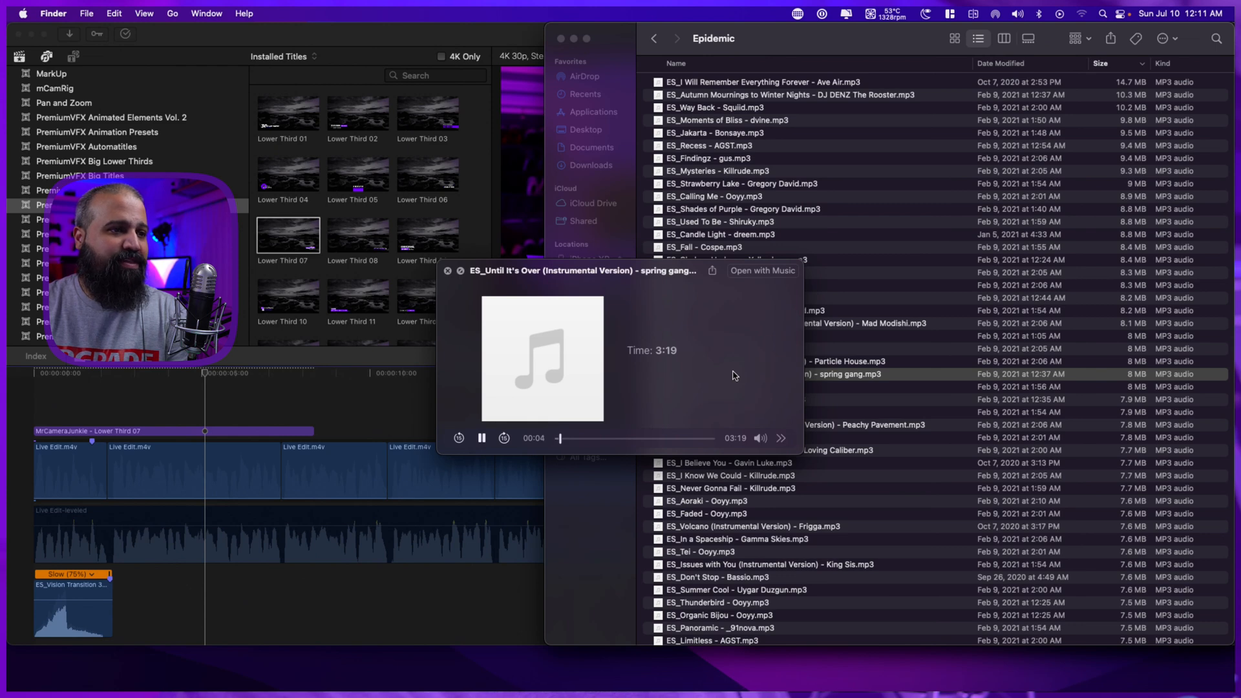
pyautogui.press('space')
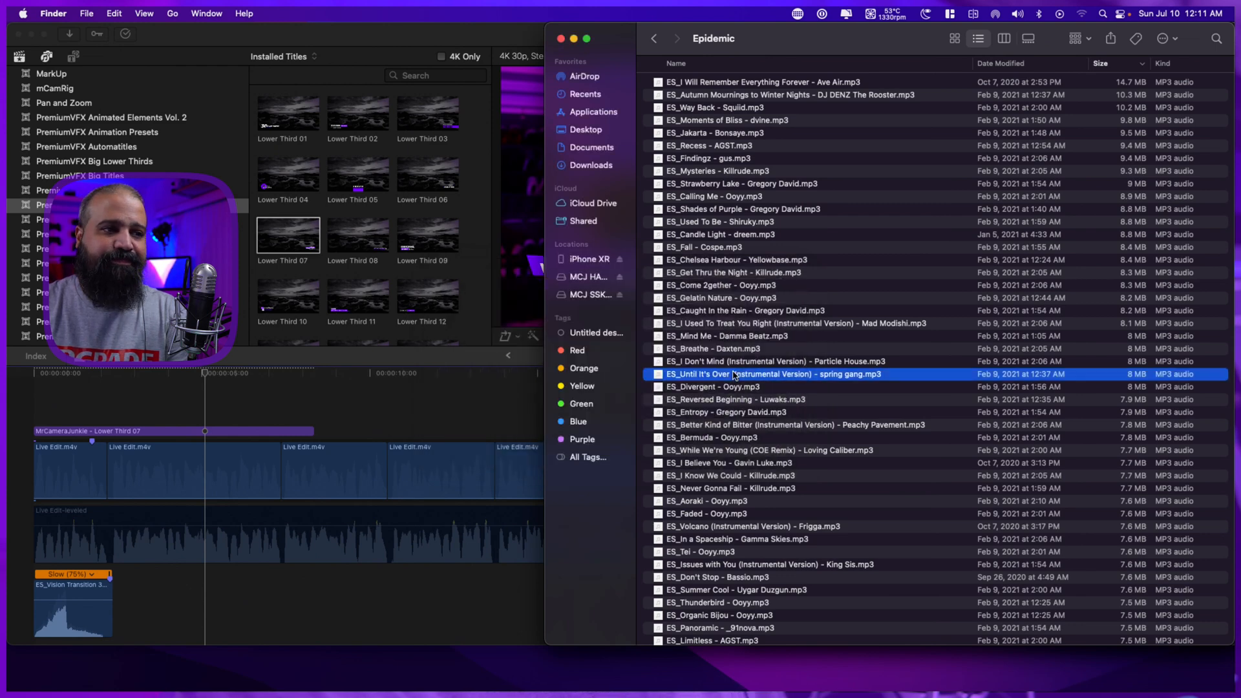
# Move up the track list and preview ES_Fall as a background music candidate.
pyautogui.press('Up')
pyautogui.press('Up')
pyautogui.press('Up')
pyautogui.press('Up')
pyautogui.press('Up')
pyautogui.press('Up')
pyautogui.press('Up')
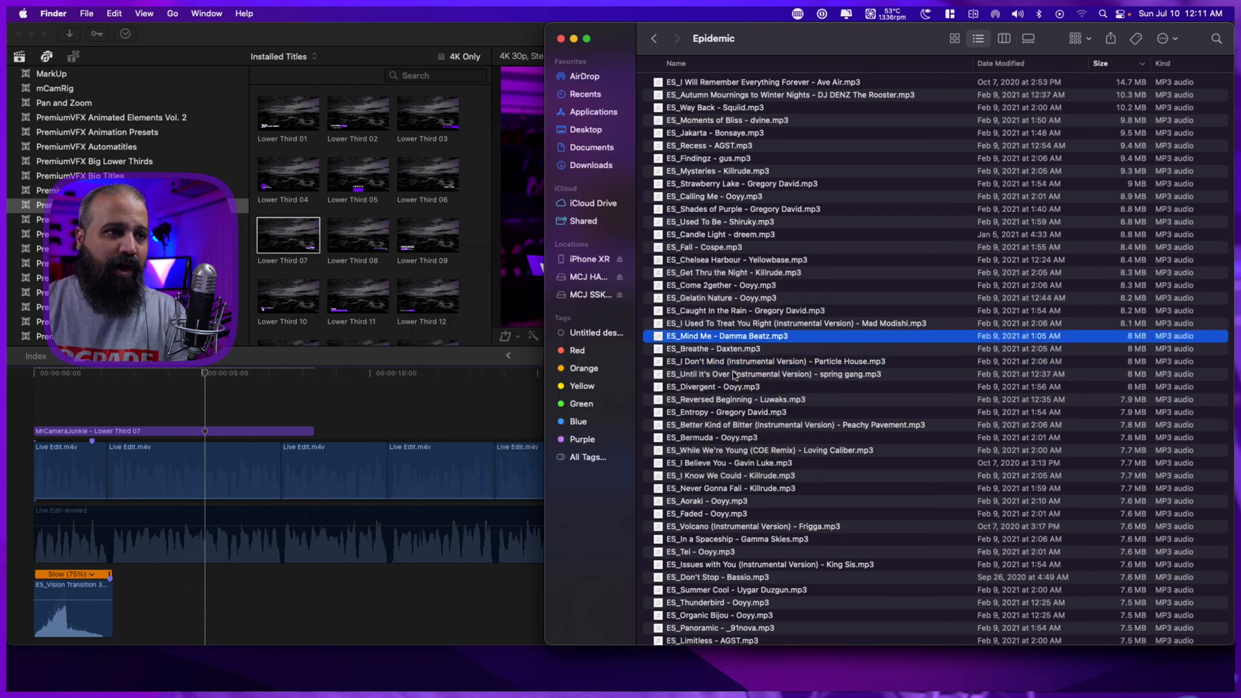
pyautogui.press('Up')
pyautogui.press('Up')
pyautogui.press('Up')
pyautogui.press('space')
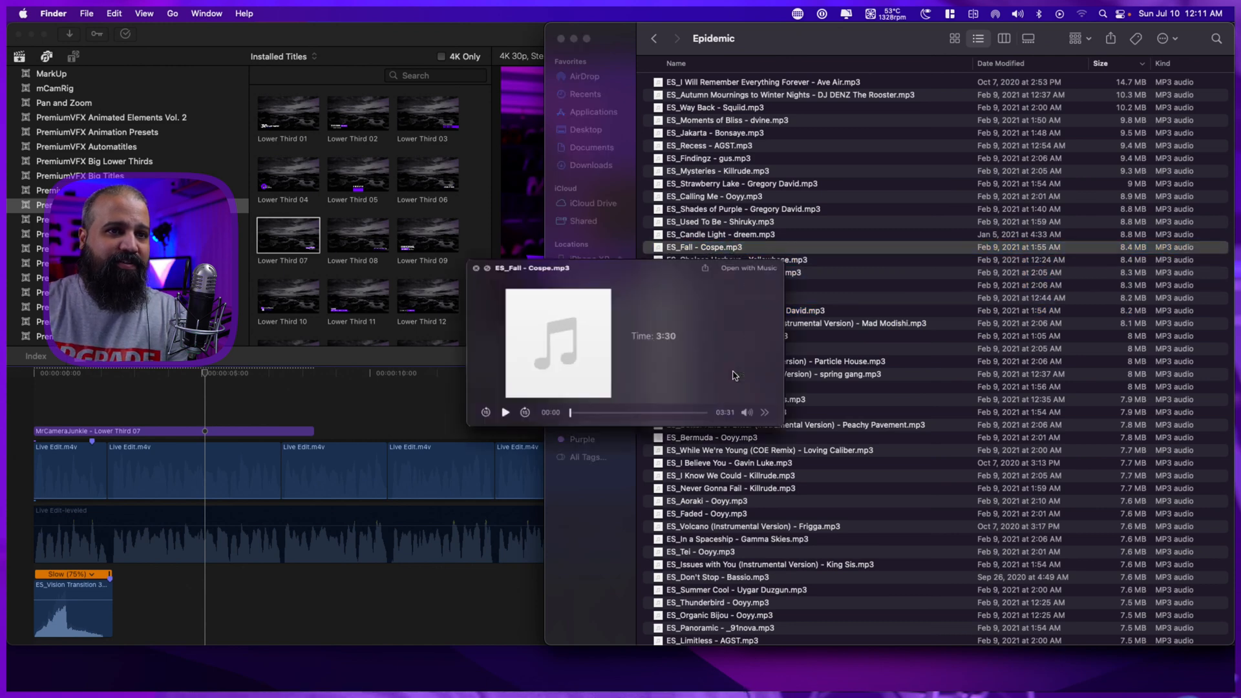
pyautogui.press('space')
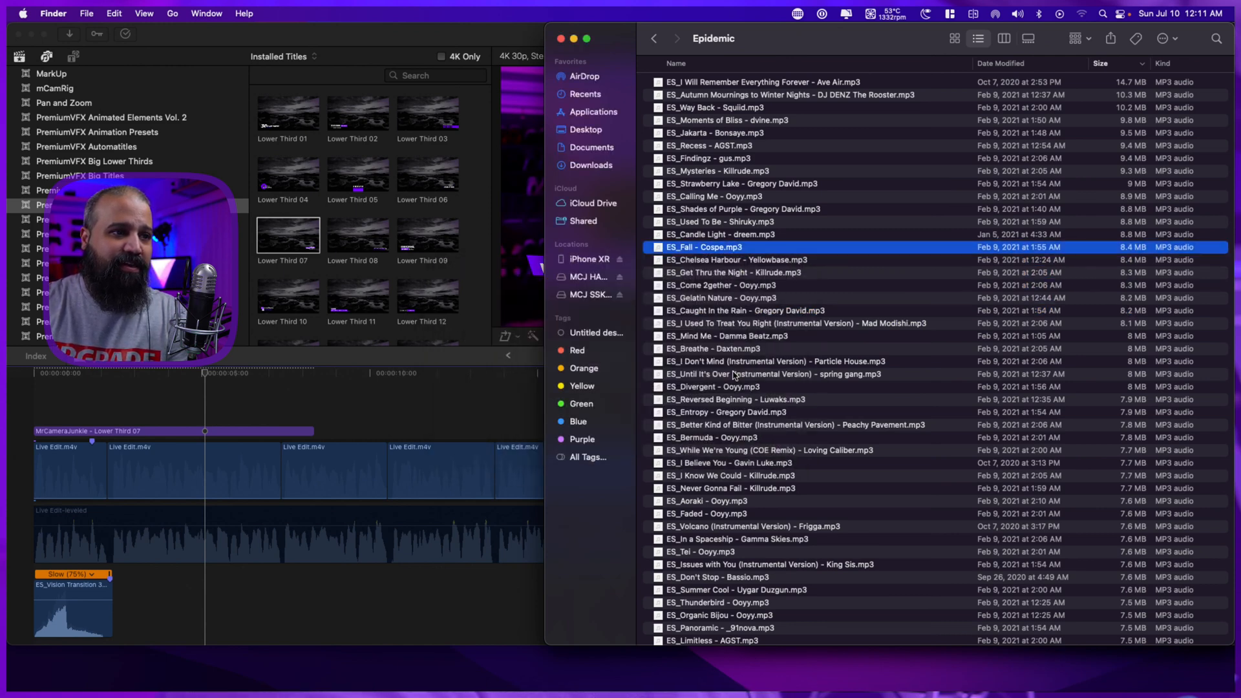
# Go further up the track list and briefly preview ES_Mysteries.
pyautogui.press('Up')
pyautogui.press('Up')
pyautogui.press('Up')
# Continue up the list past ES_Jakarta and preview the ES_Way Back track.
pyautogui.press('Up')
pyautogui.press('Up')
pyautogui.press('Up')
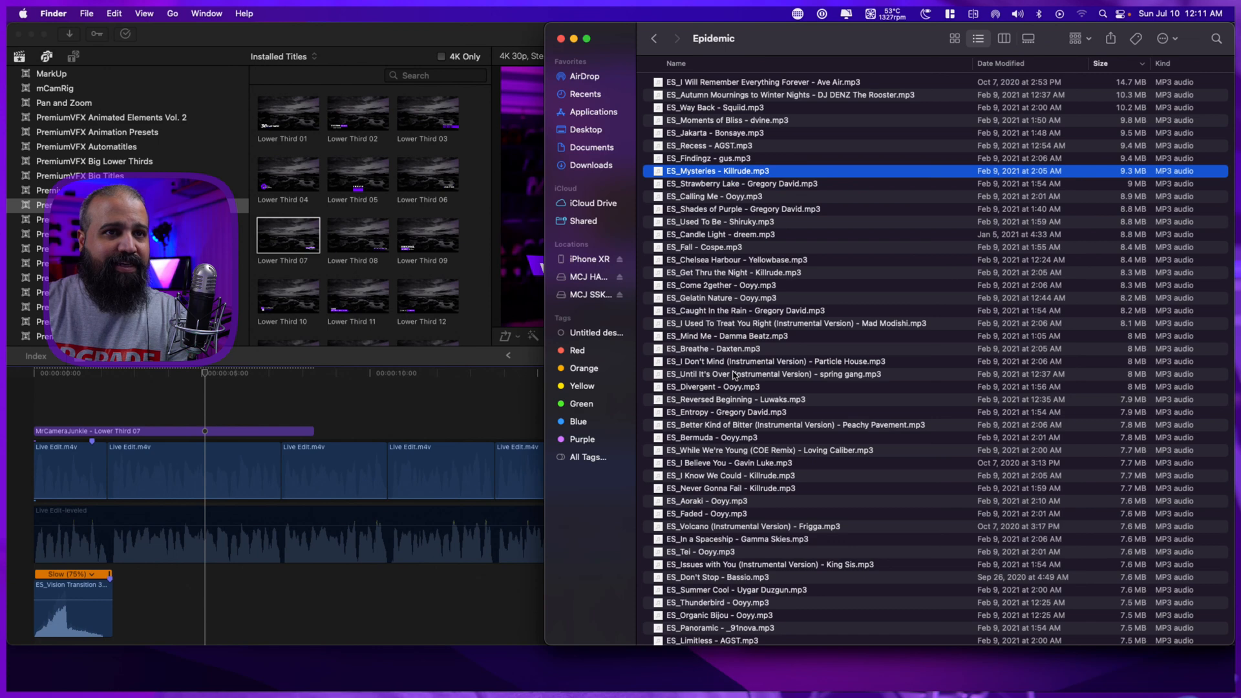
pyautogui.press('space')
pyautogui.press('space')
pyautogui.press('Up')
pyautogui.press('Up')
pyautogui.press('Up')
pyautogui.press('Up')
pyautogui.press('Up')
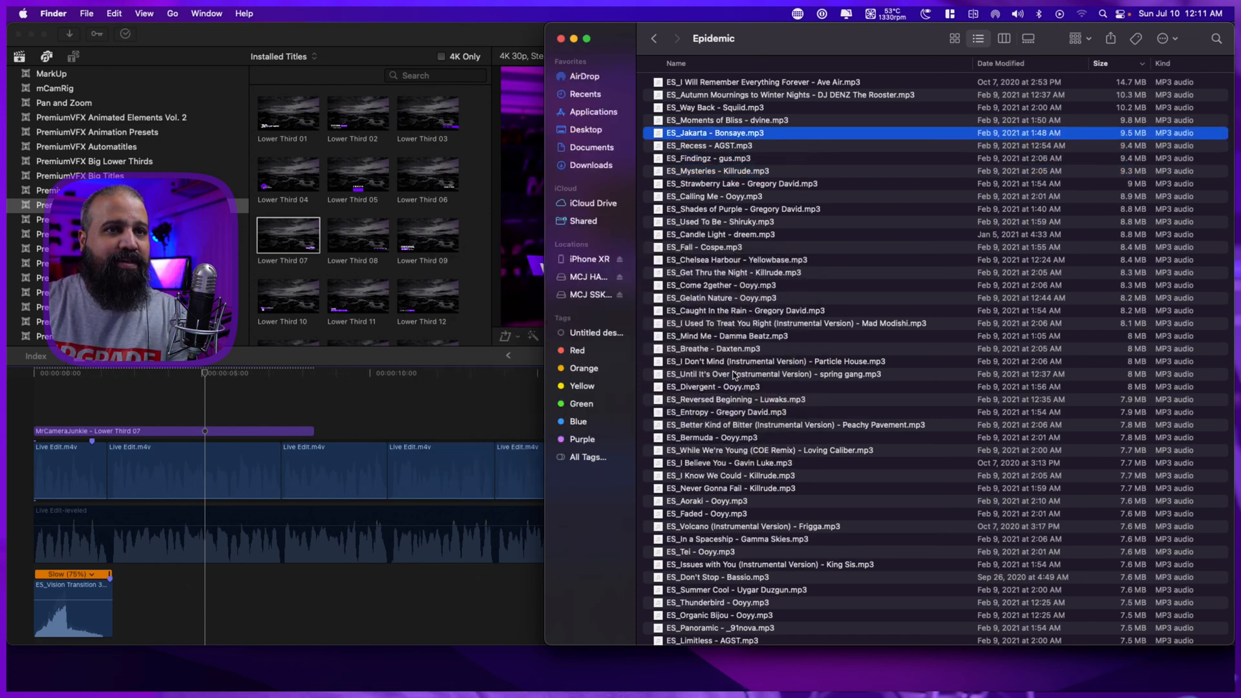
pyautogui.press('space')
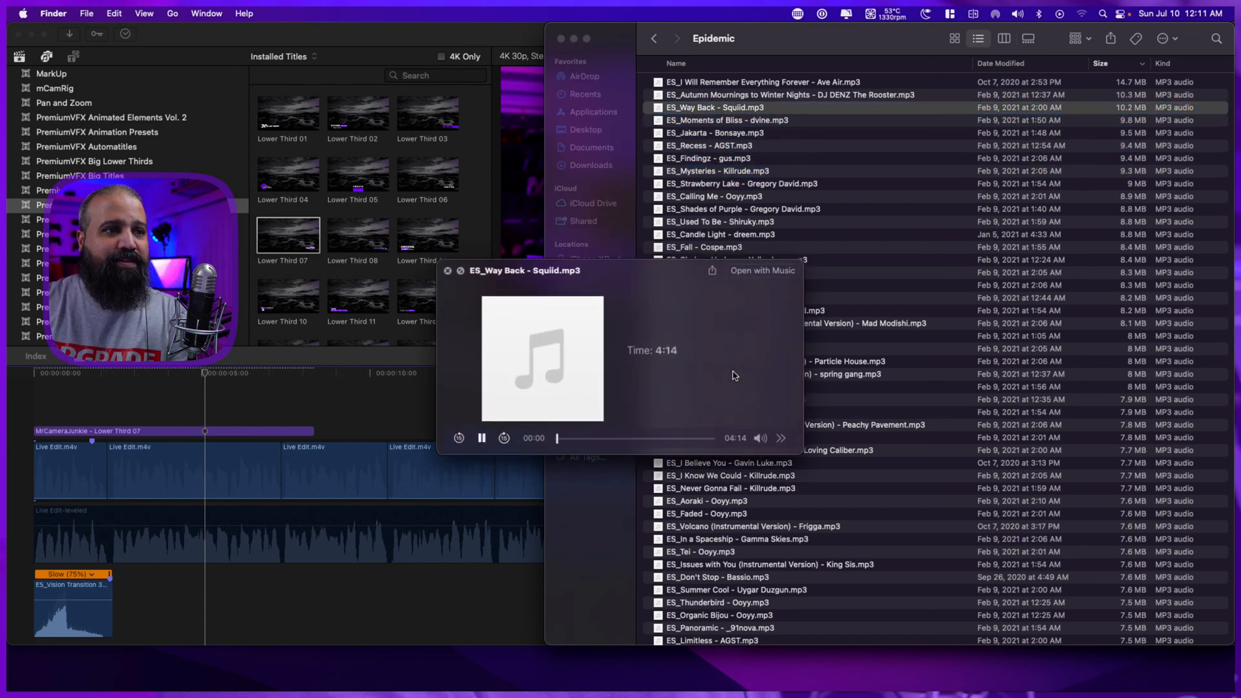
# Preview the two largest tracks, ES_Autumn Mournings to Winter Nights and ES_I Will Remember Everything Forever.
pyautogui.press('space')
pyautogui.press('Up')
pyautogui.press('space')
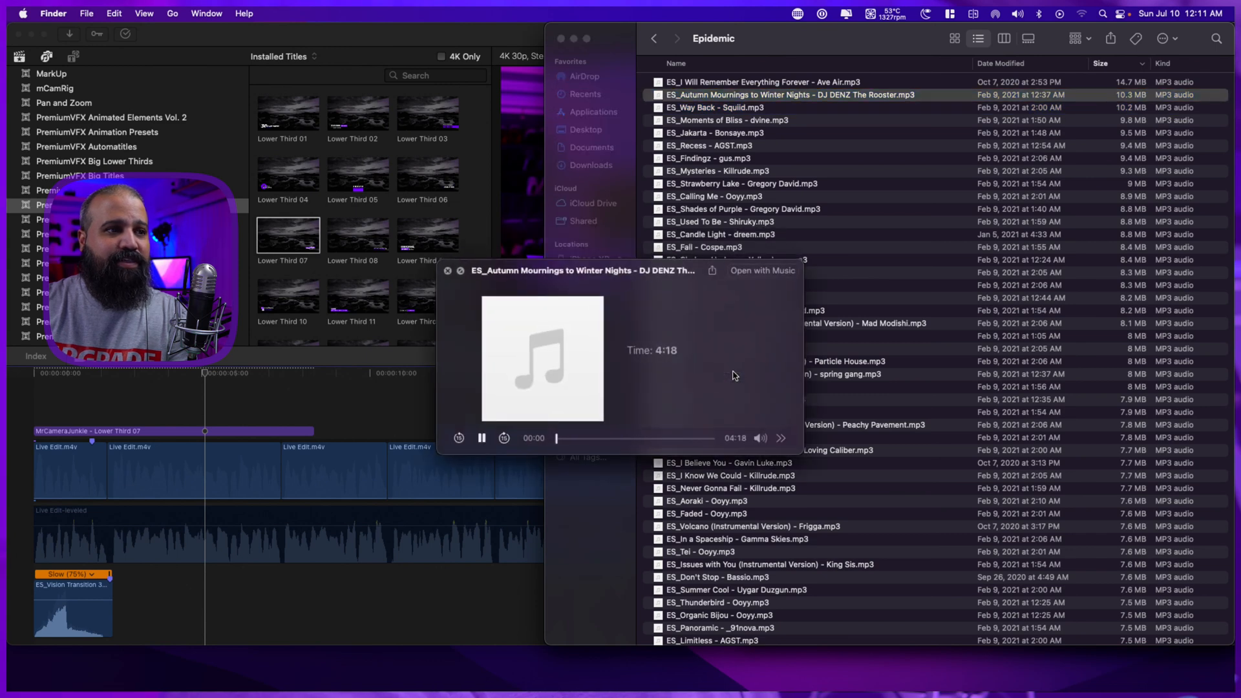
pyautogui.press('space')
pyautogui.press('Up')
pyautogui.press('space')
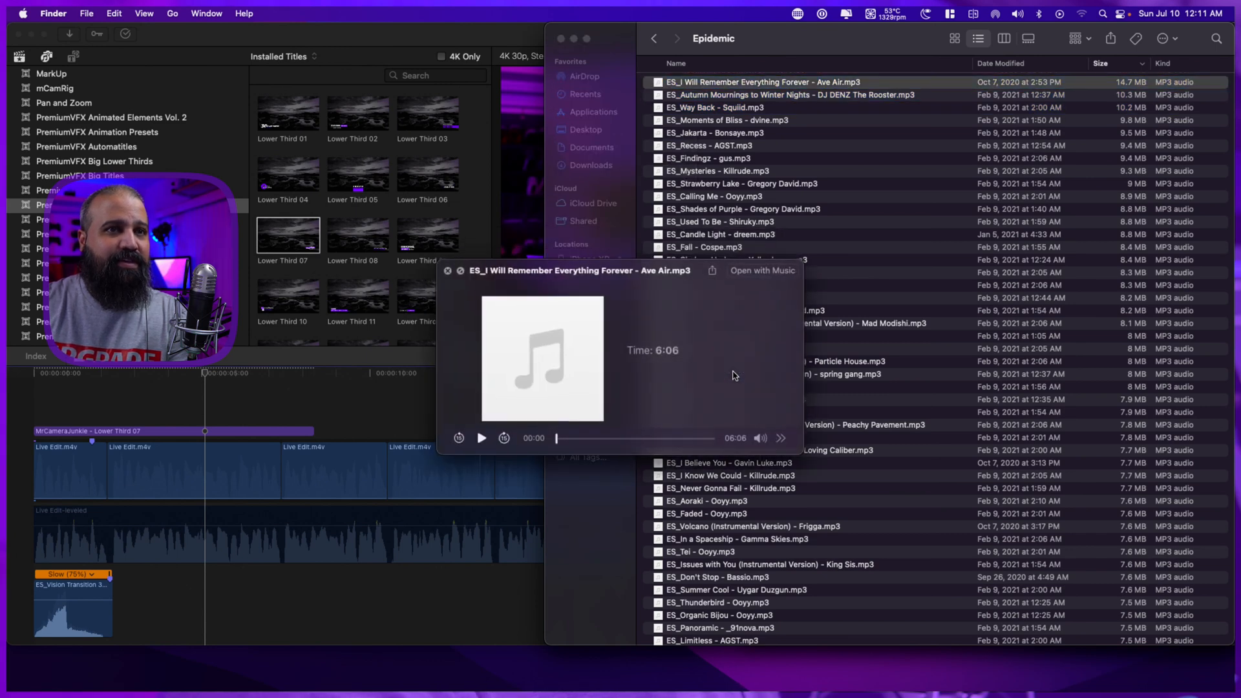
pyautogui.press('space')
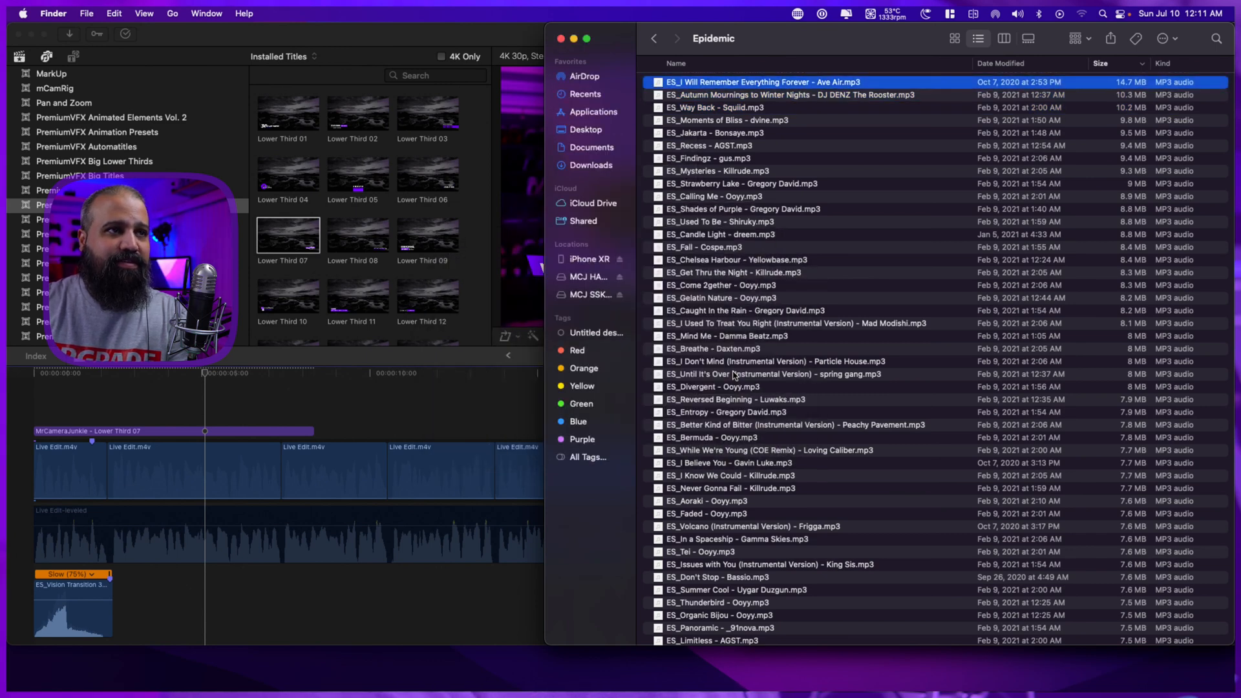
# Go back down the list to ES_Mysteries and preview it followed by ES_Strawberry Lake.
pyautogui.press('Down')
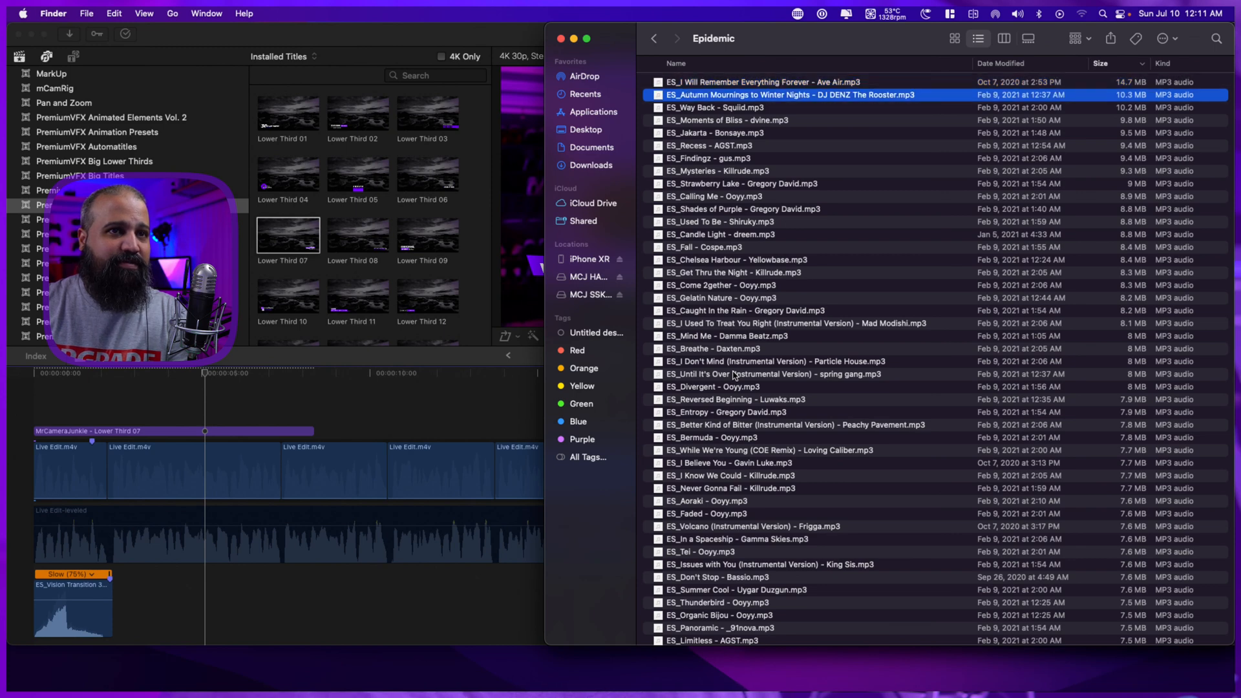
pyautogui.press('Down')
pyautogui.press('Down')
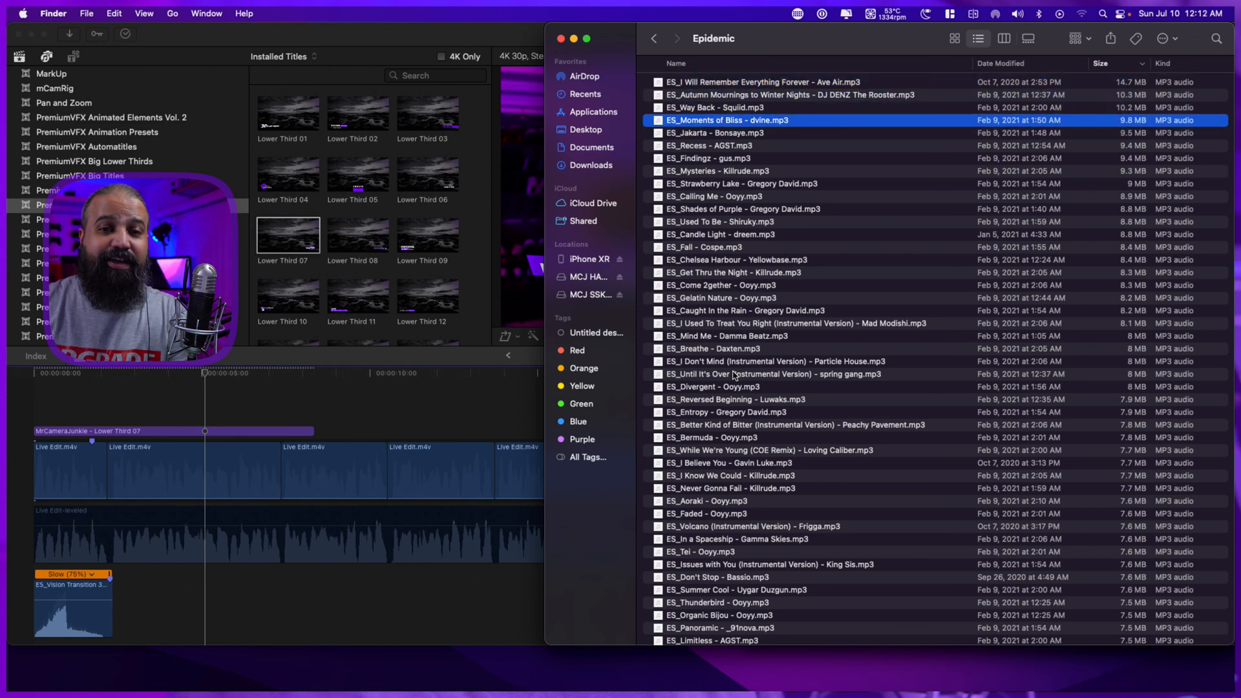
pyautogui.press('Down')
pyautogui.press('Down')
pyautogui.press('Down')
pyautogui.press('Down')
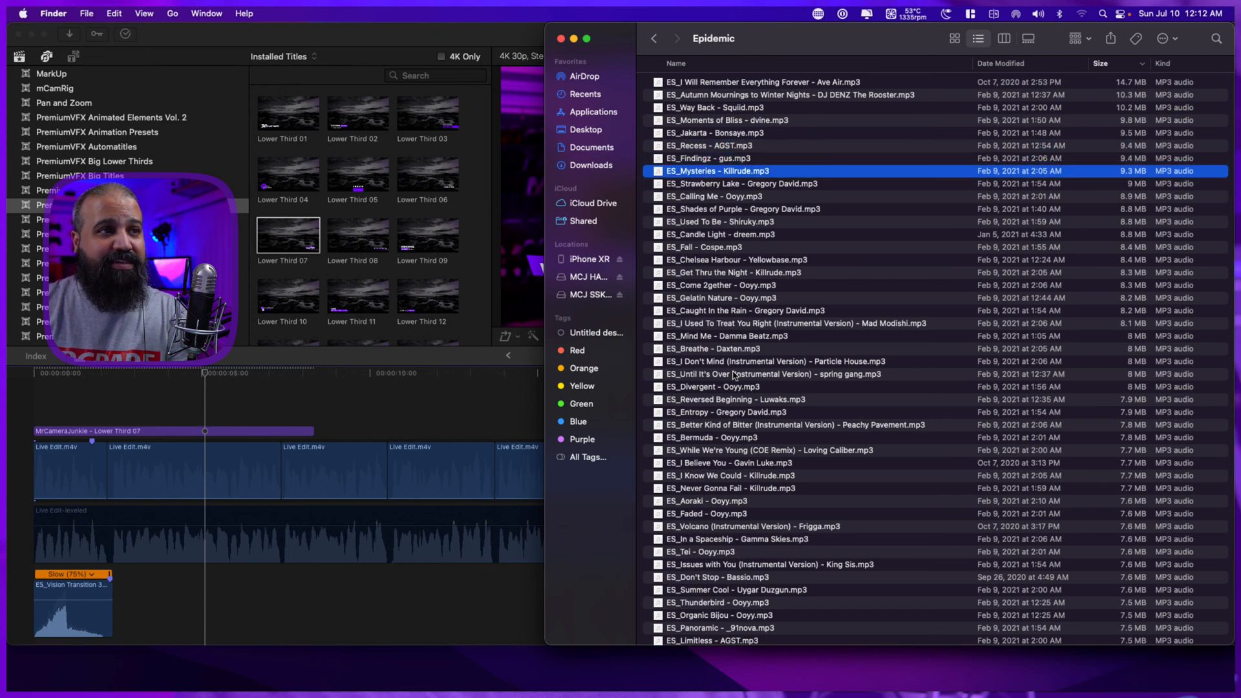
pyautogui.press('space')
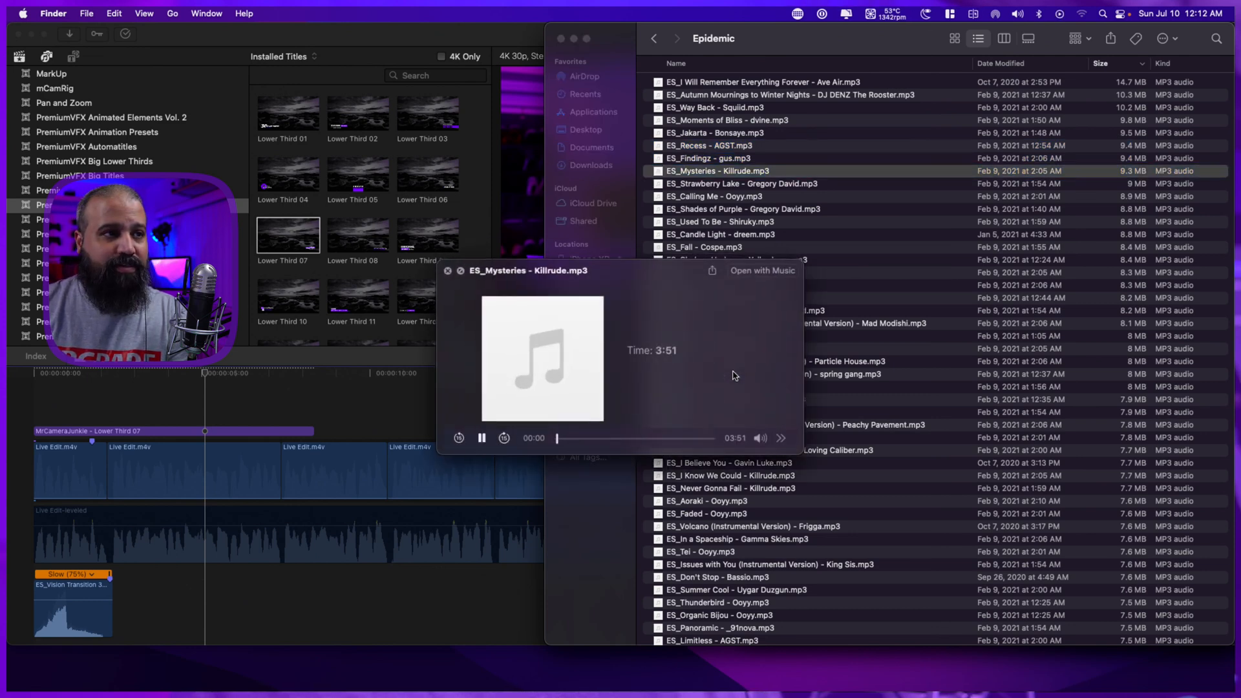
pyautogui.press('Down')
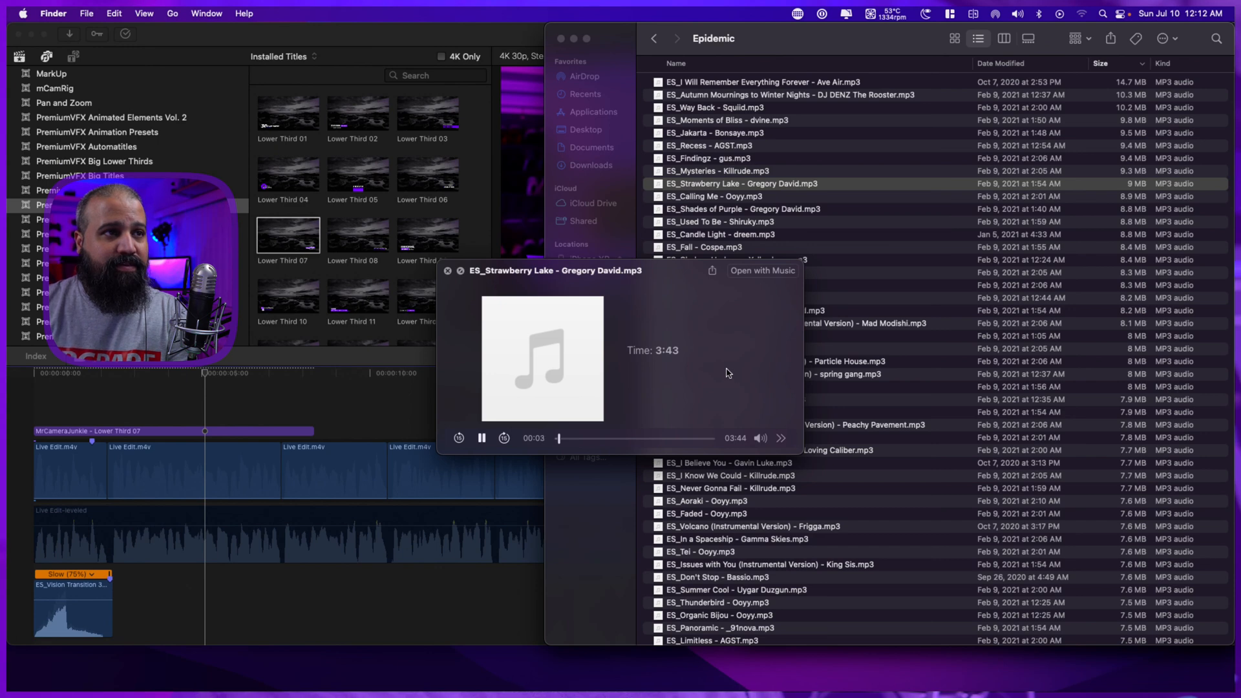
pyautogui.press('space')
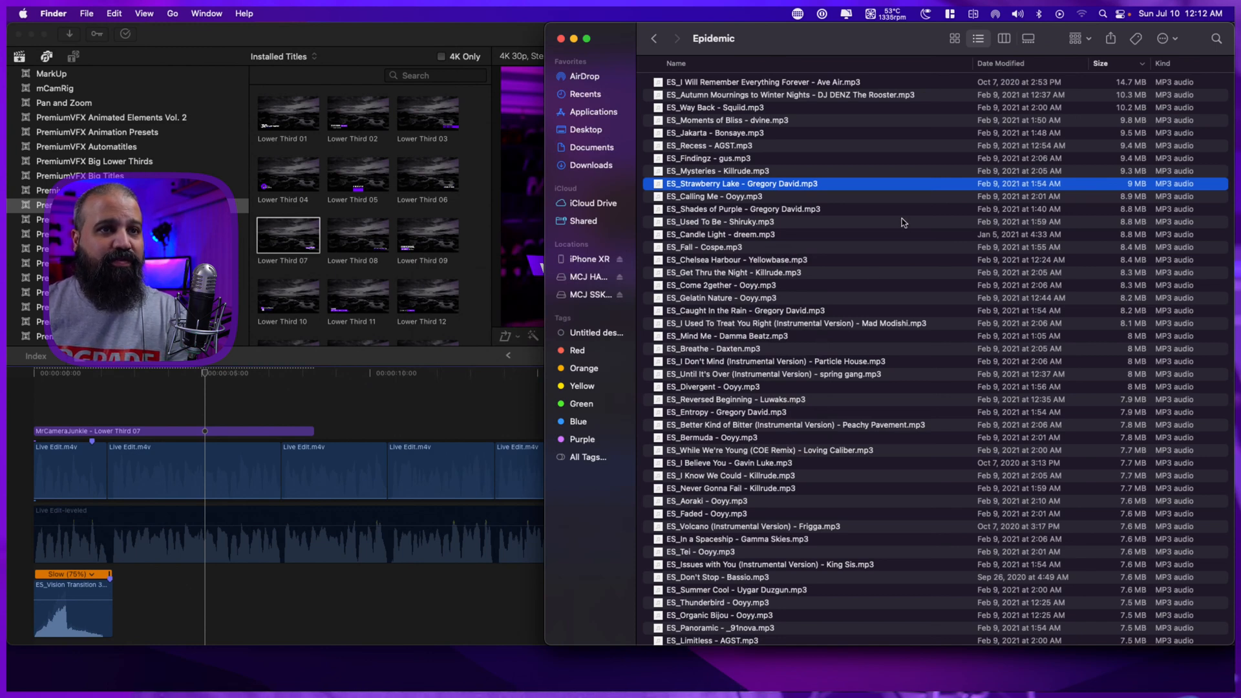
# Add ES_Strawberry Lake to the Live Edit timeline beneath the leveled audio, starting about 3 seconds in, and close both Finder windows.
pyautogui.moveTo(794, 186); pyautogui.dragTo(296, 607)
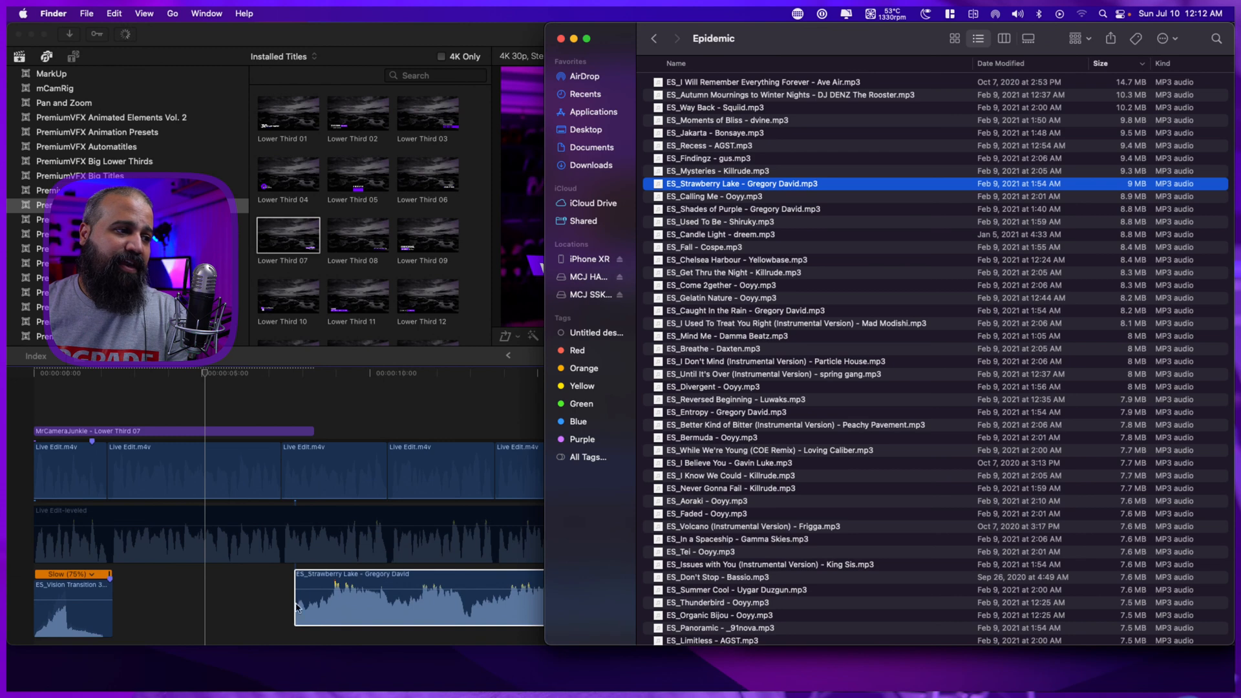
pyautogui.click(561, 39)
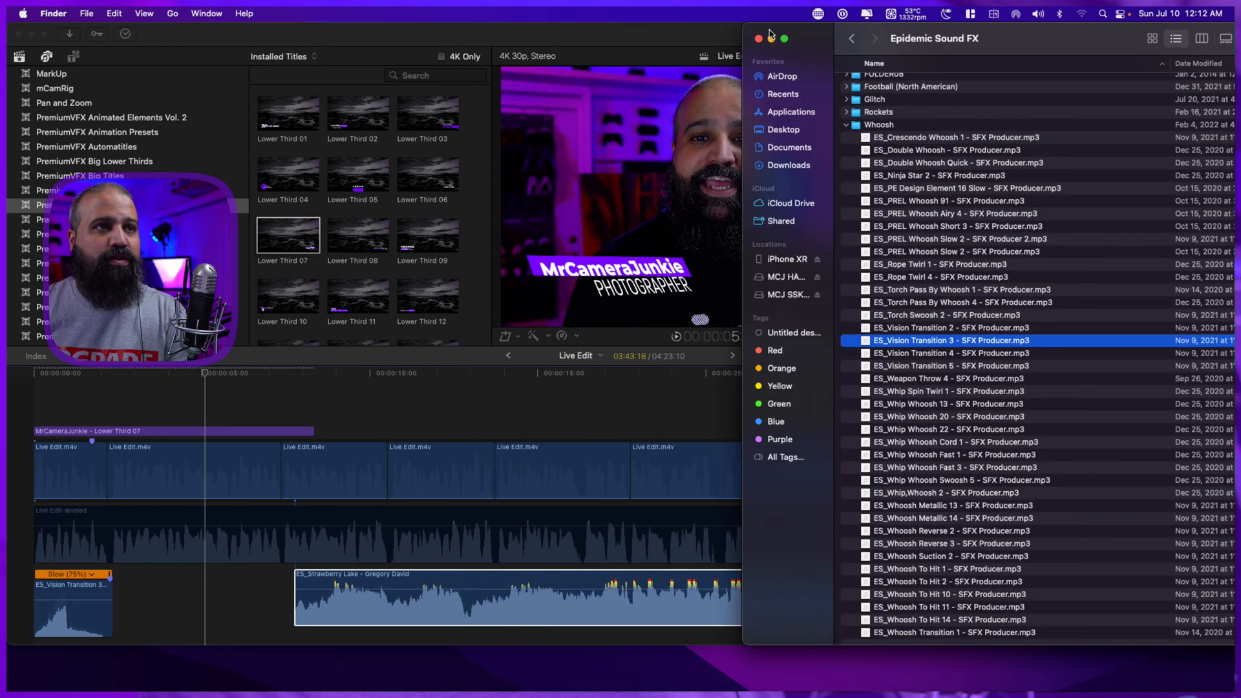
pyautogui.click(758, 39)
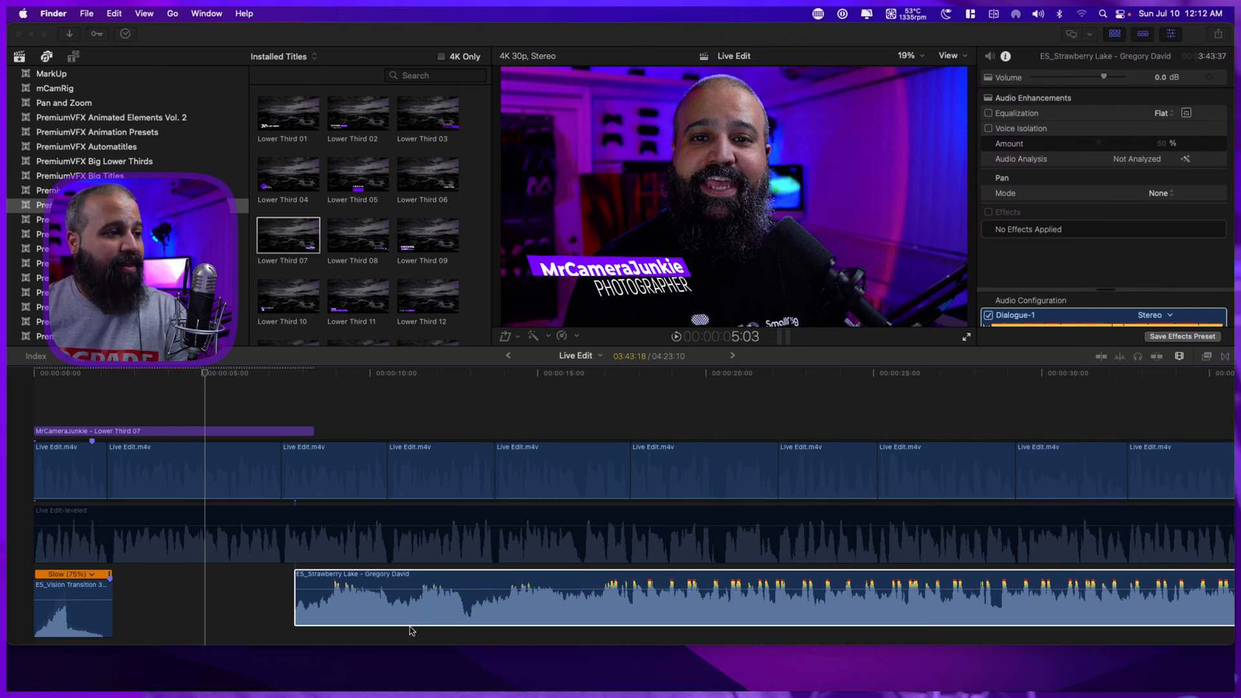
pyautogui.click(404, 580)
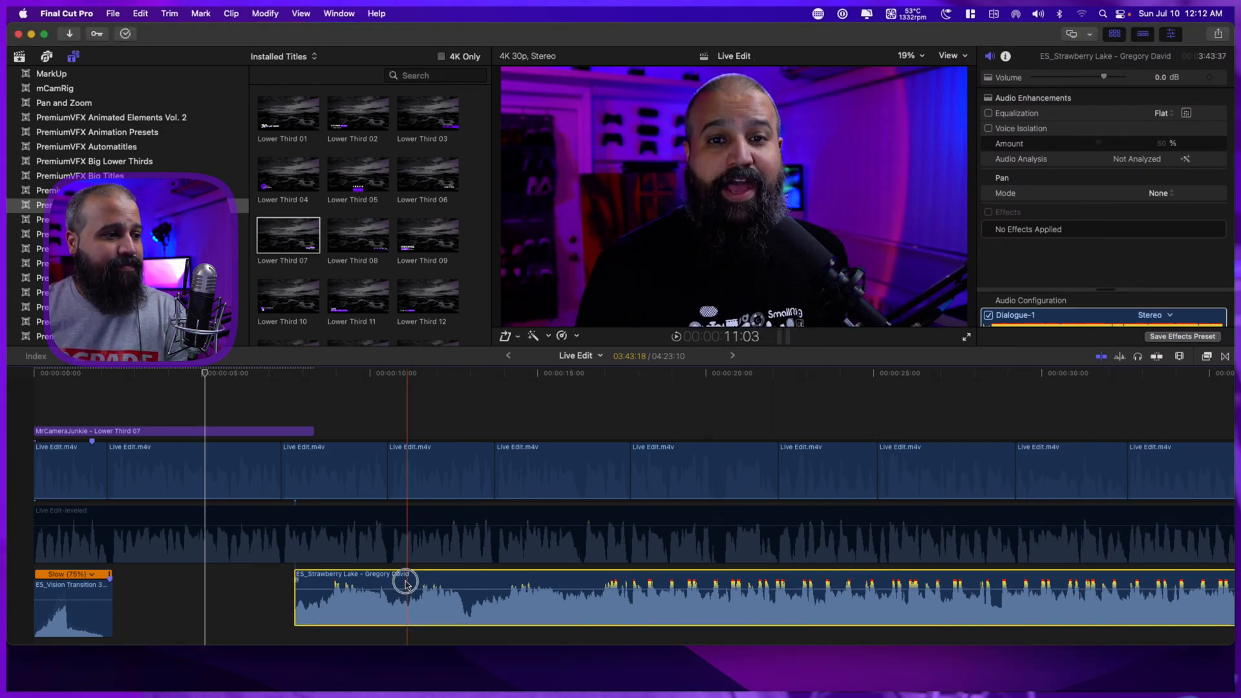
pyautogui.moveTo(363, 621); pyautogui.dragTo(217, 580)
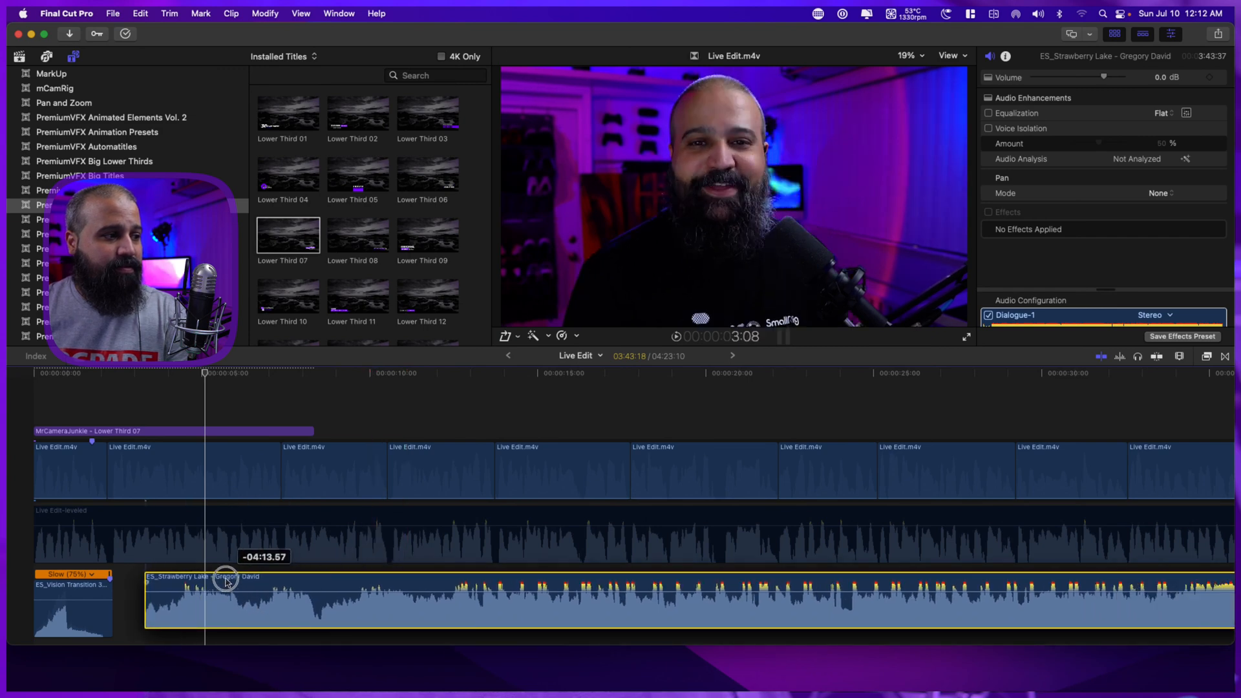
# Assign the Music audio role to the ES_Strawberry Lake clip.
pyautogui.rightClick(275, 587)
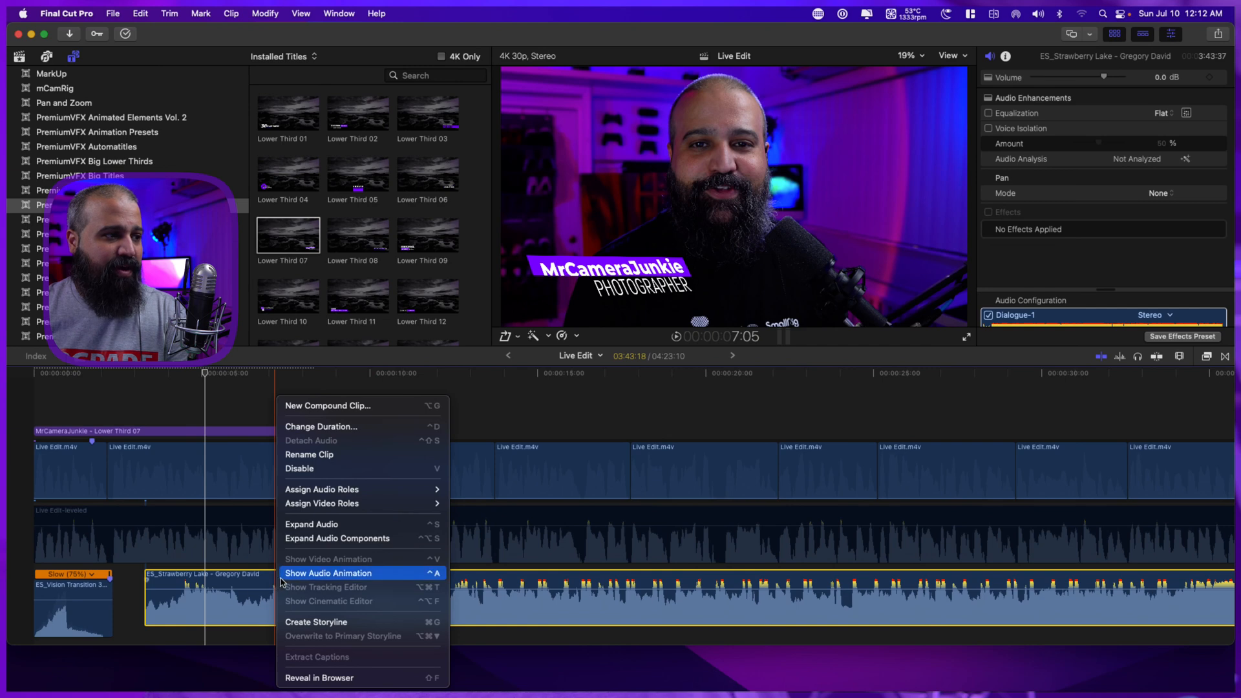
pyautogui.click(490, 403)
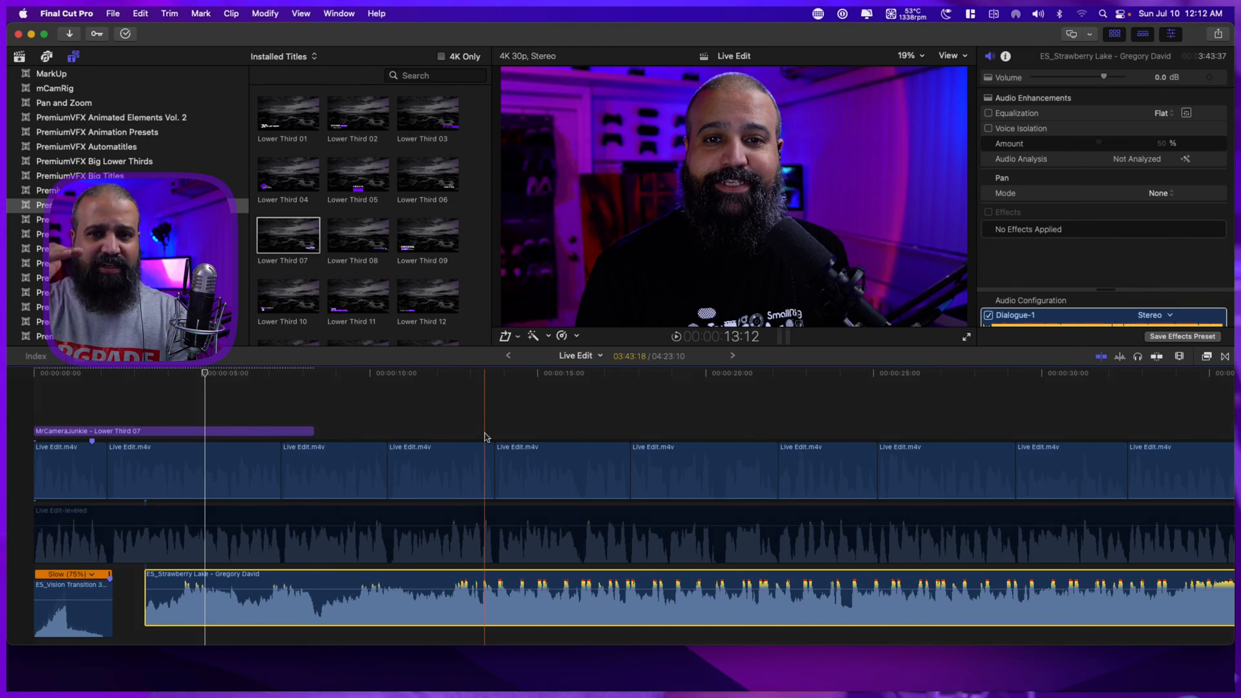
pyautogui.rightClick(326, 583)
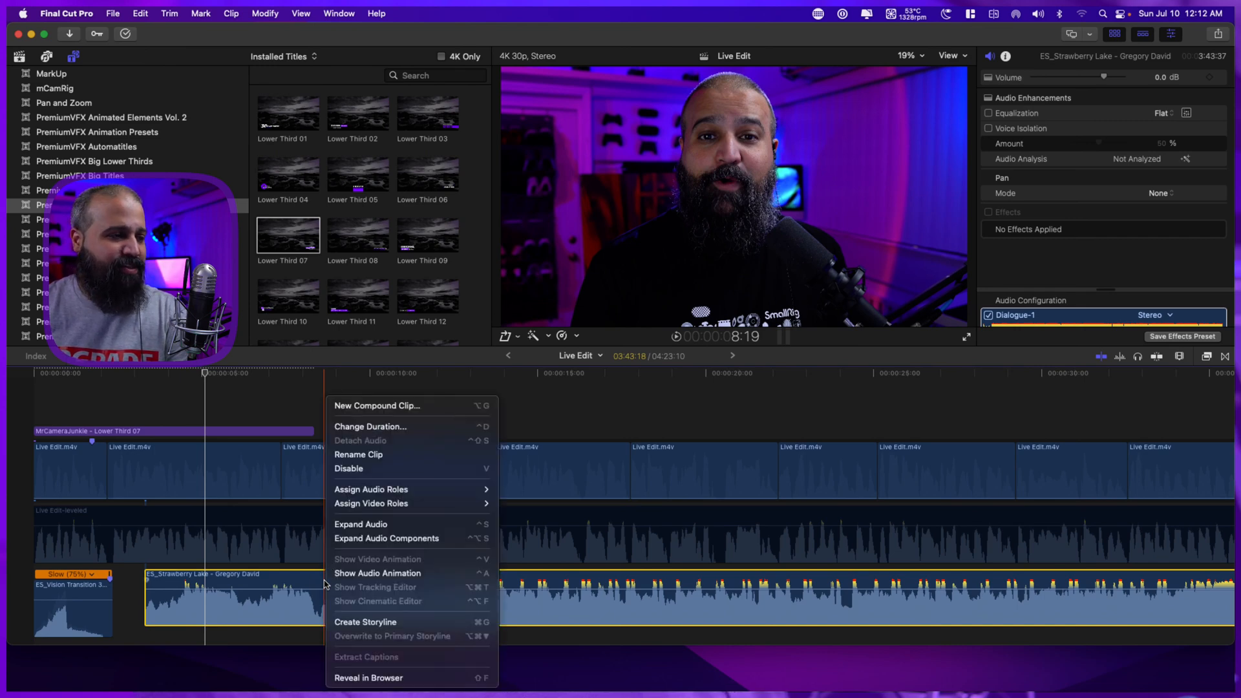
pyautogui.moveTo(399, 493)
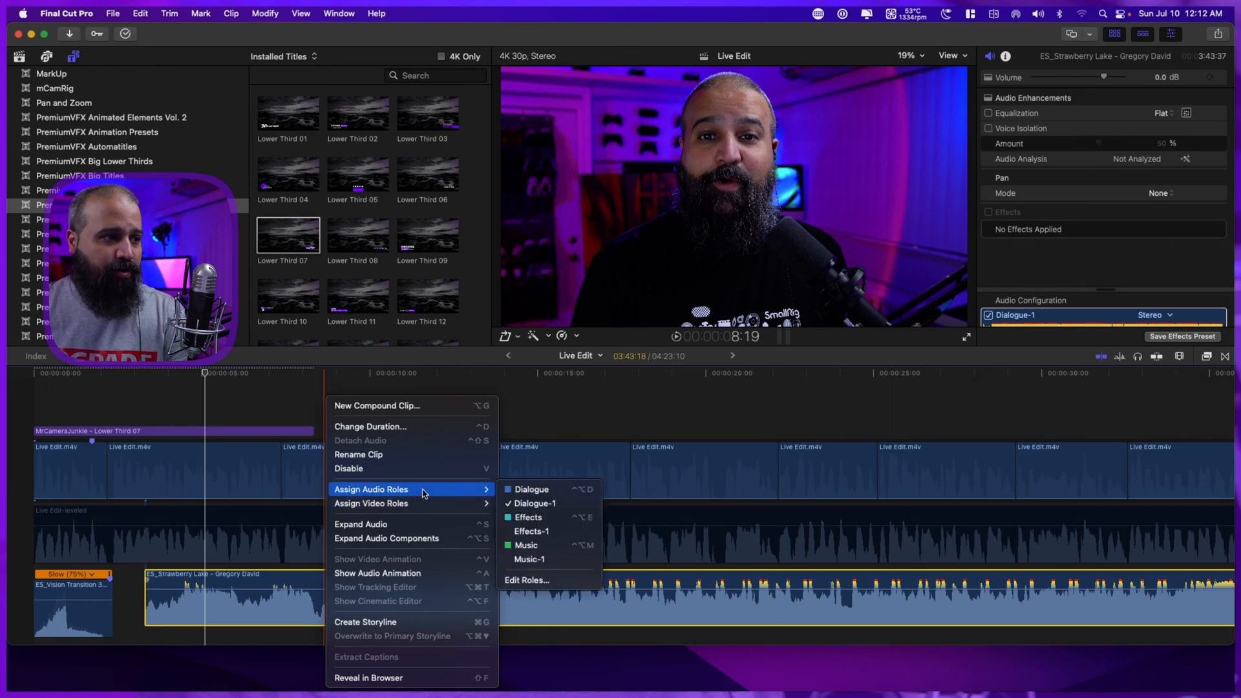
pyautogui.click(544, 546)
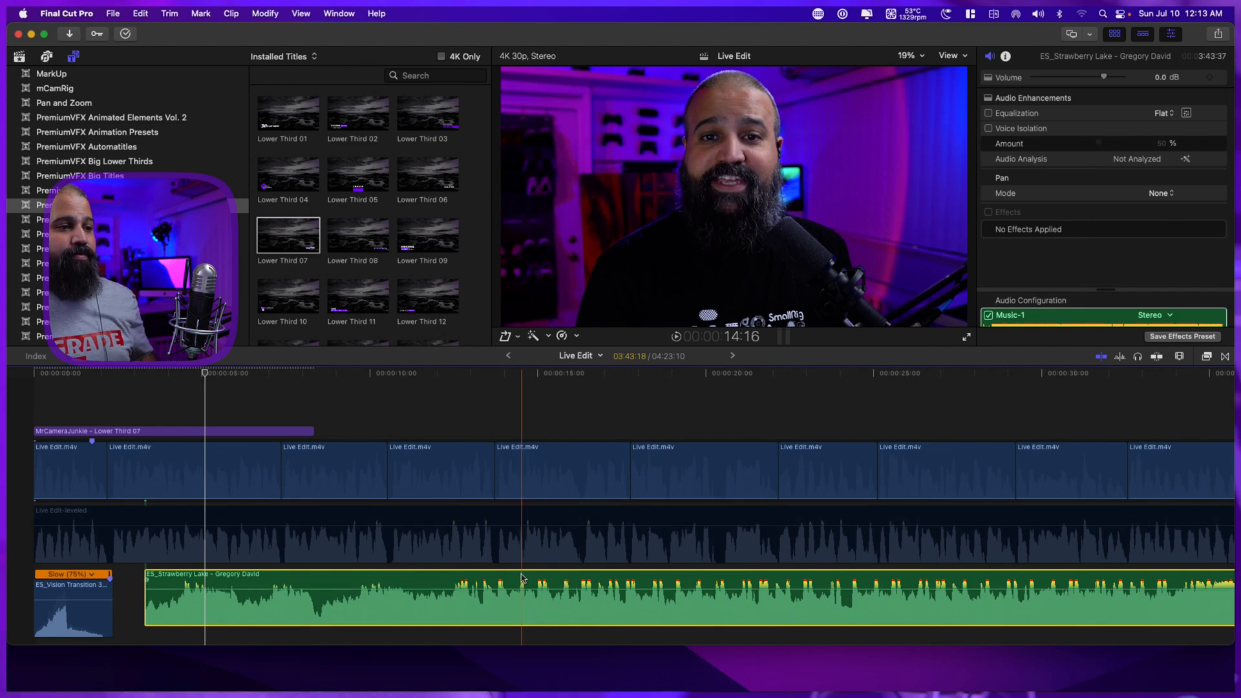
# Move the ES_Strawberry Lake clip to the very start of the project, beneath the whoosh sound effect.
pyautogui.moveTo(518, 577); pyautogui.dragTo(402, 637)
pyautogui.scroll(1, 396, 573)
pyautogui.scroll(-4, 391, 569)
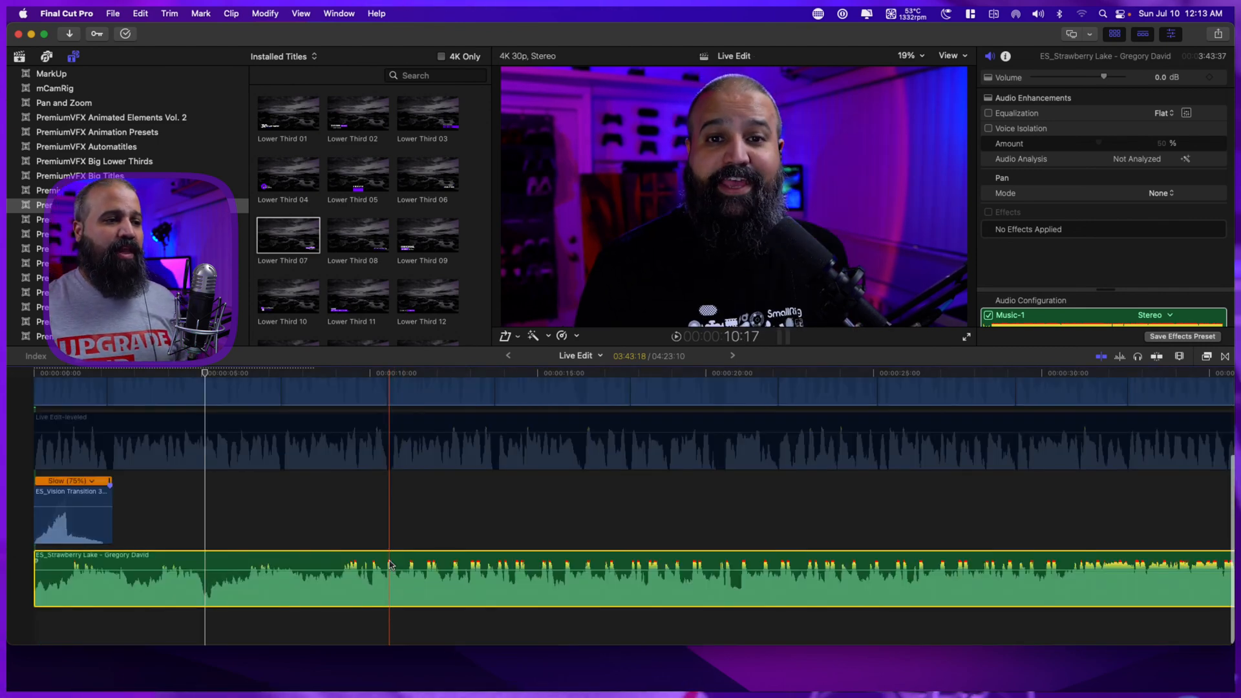
pyautogui.scroll(5, 390, 565)
pyautogui.scroll(-4, 390, 564)
pyautogui.scroll(4, 390, 562)
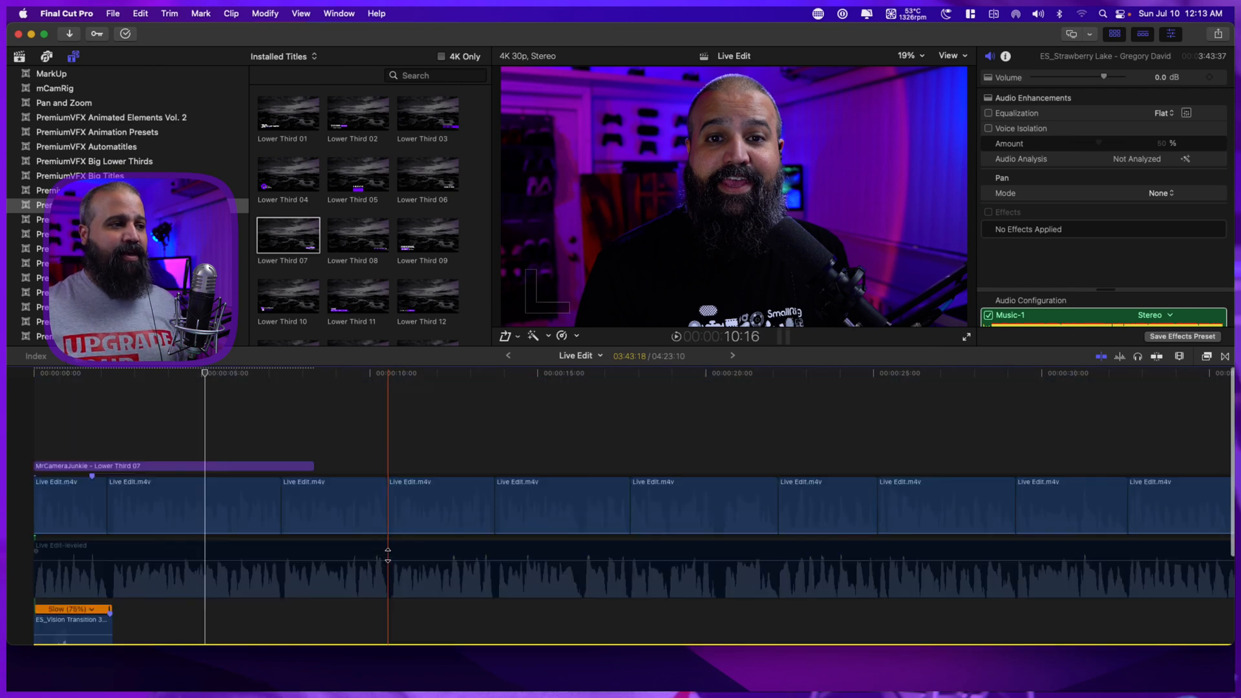
pyautogui.scroll(-4, 394, 556)
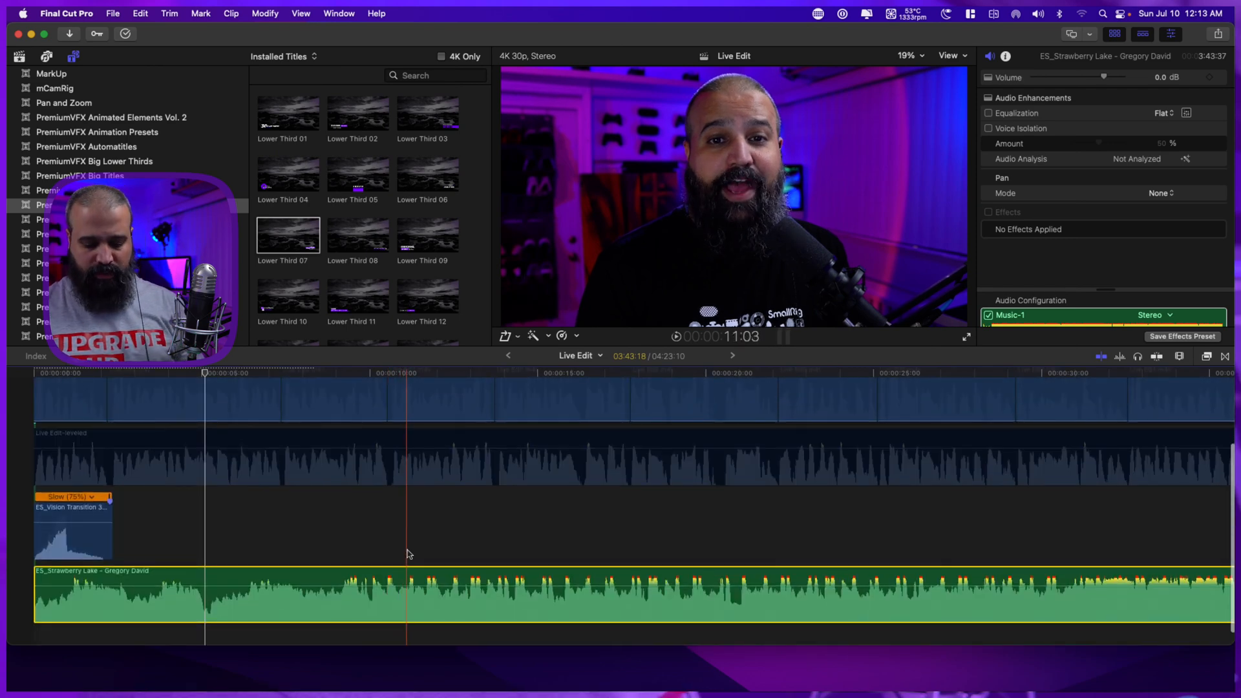
# Fit the whole project in the timeline and compare the music track's length with the edit.
pyautogui.hotkey('shift', 'z')
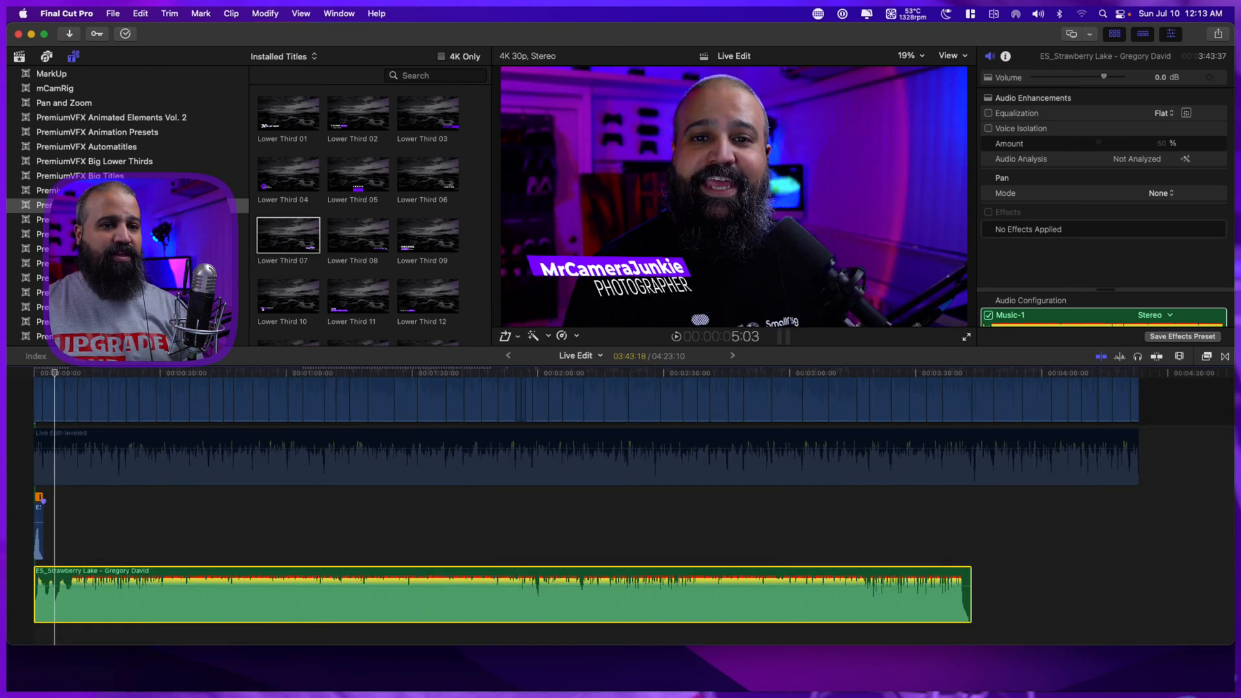
pyautogui.scroll(4, 868, 493)
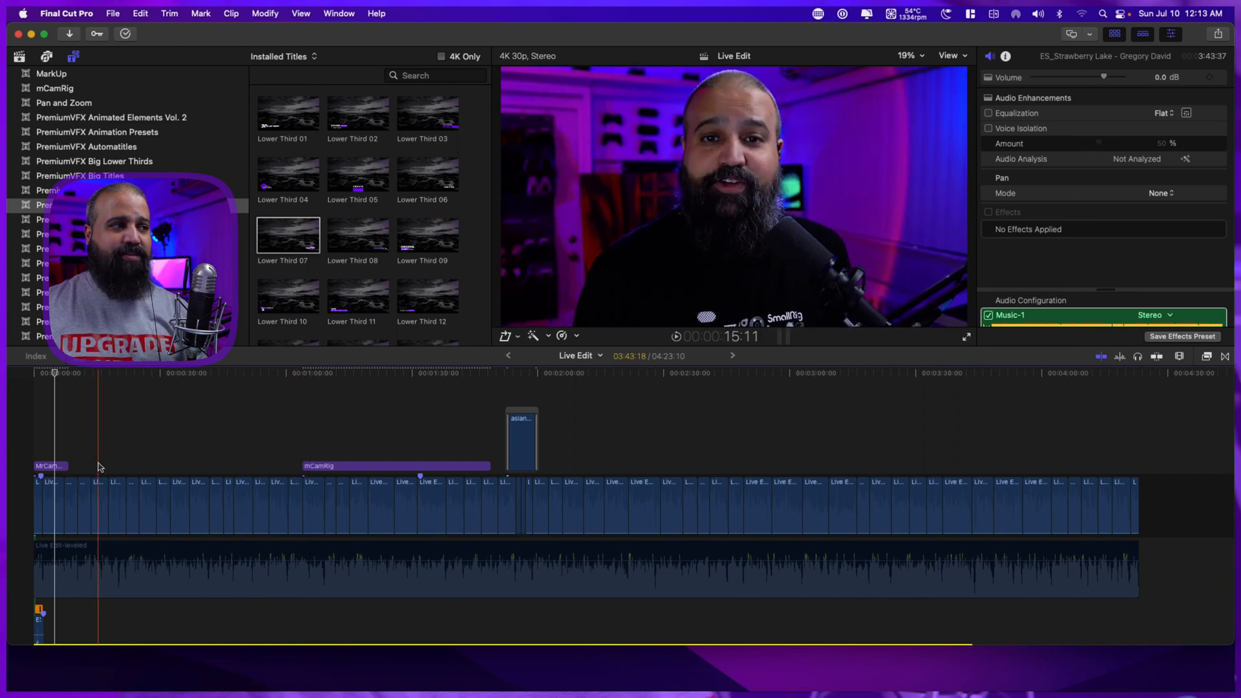
pyautogui.scroll(-2, 38, 475)
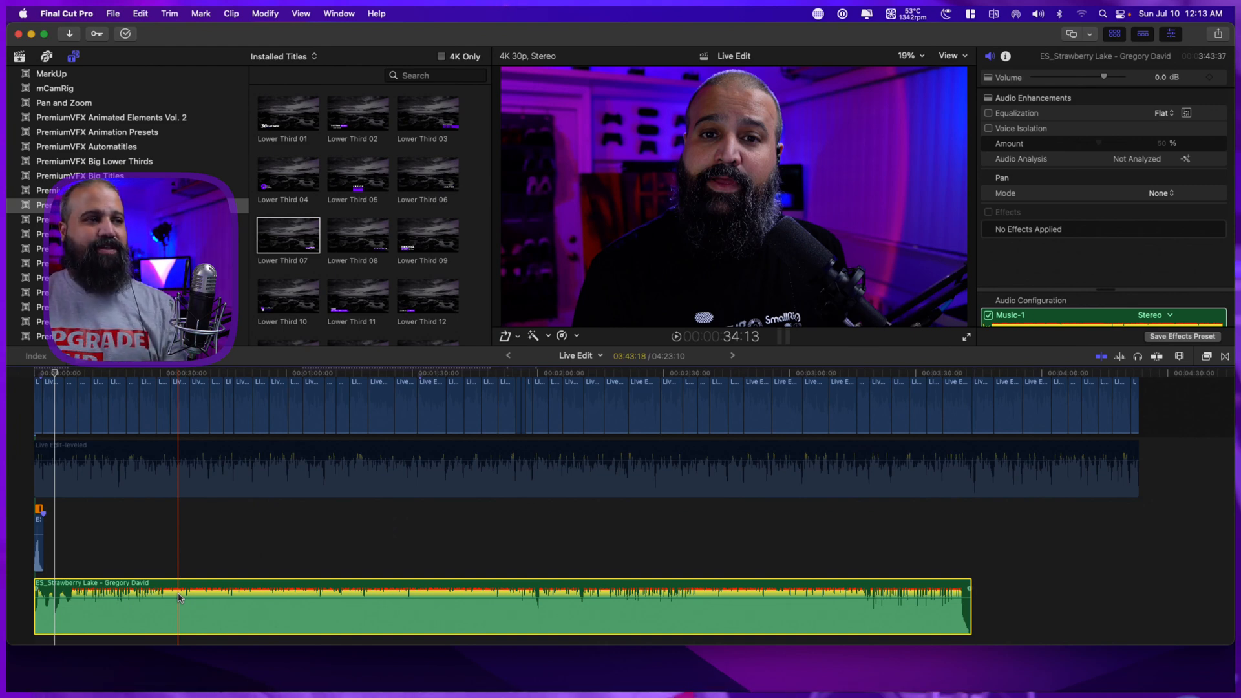
# Lower the volume of the ES_Strawberry Lake music clip to -28 dB.
pyautogui.moveTo(184, 598)
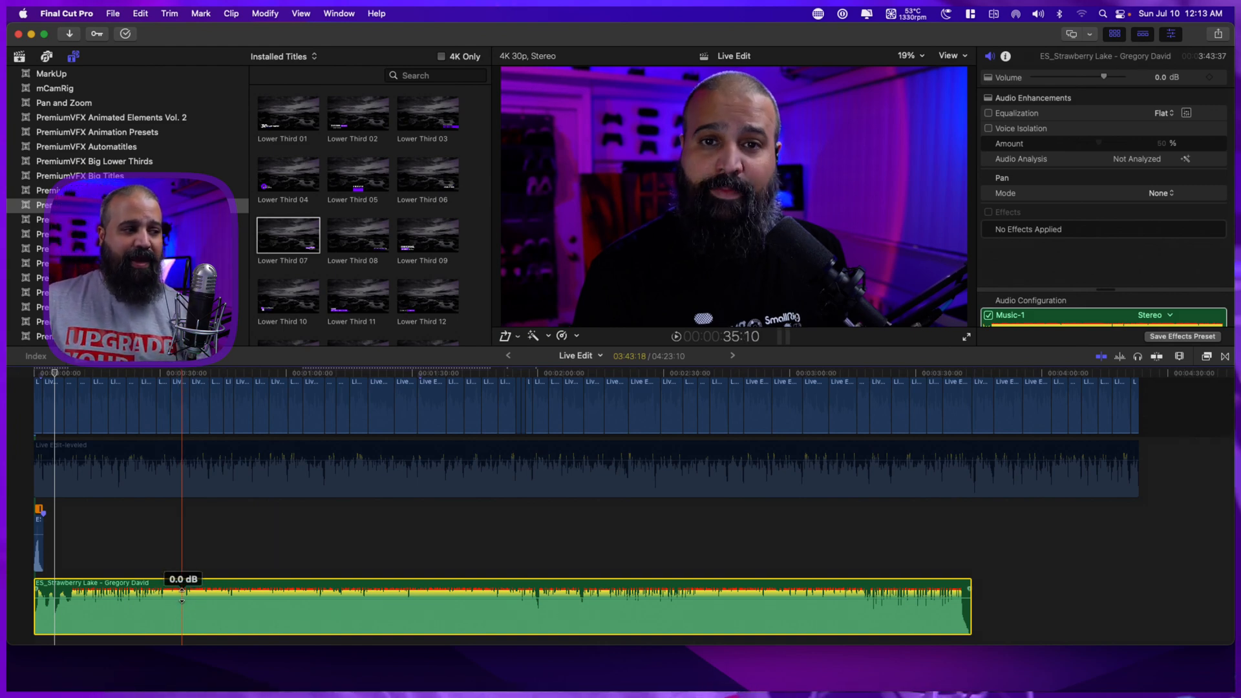
pyautogui.moveTo(184, 592); pyautogui.dragTo(191, 605)
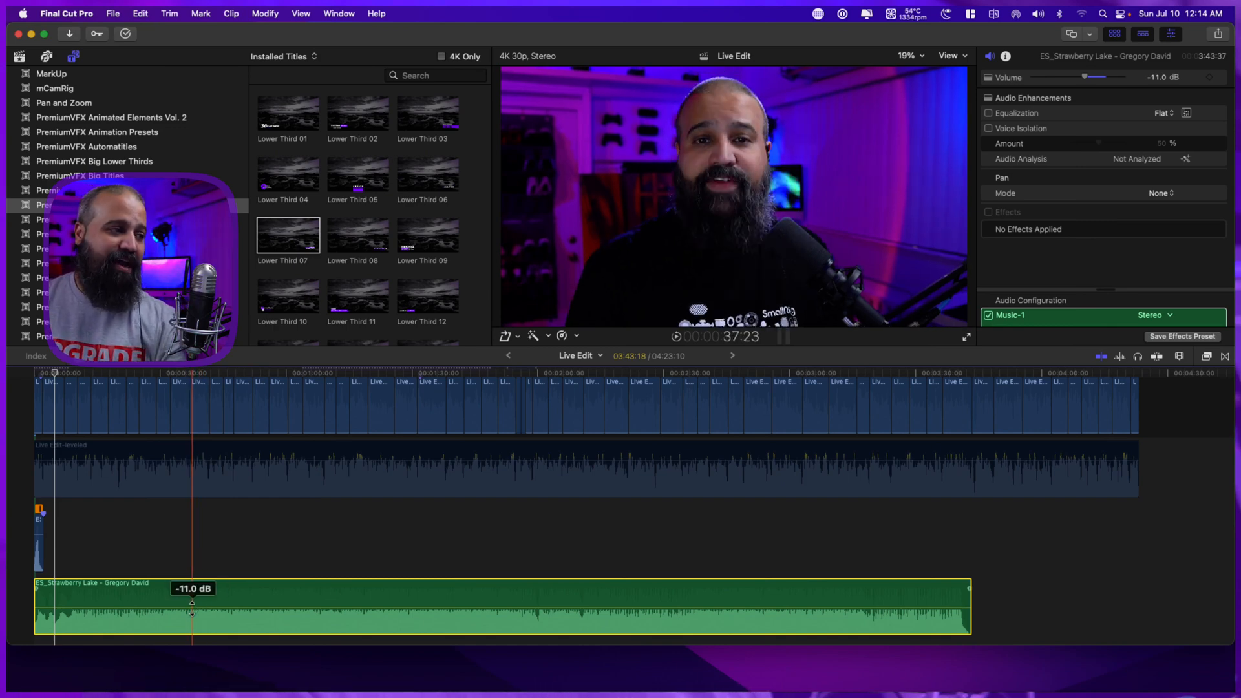
pyautogui.moveTo(192, 611); pyautogui.dragTo(178, 665)
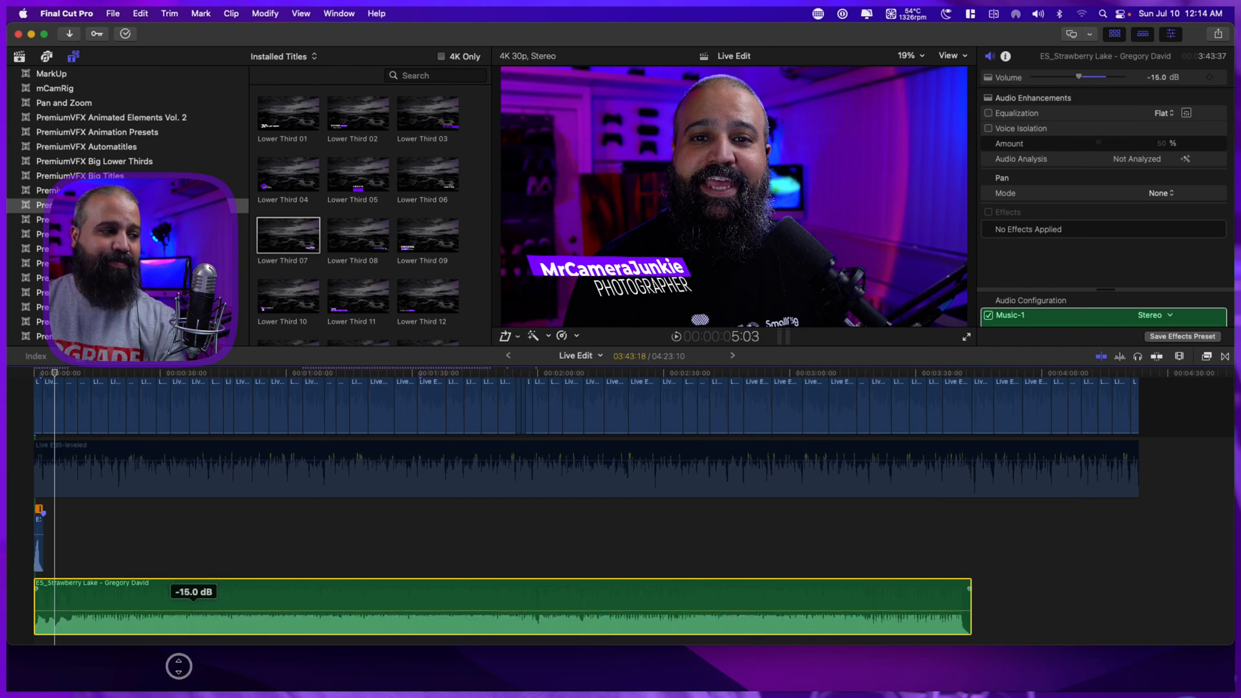
pyautogui.scroll(-2, 204, 618)
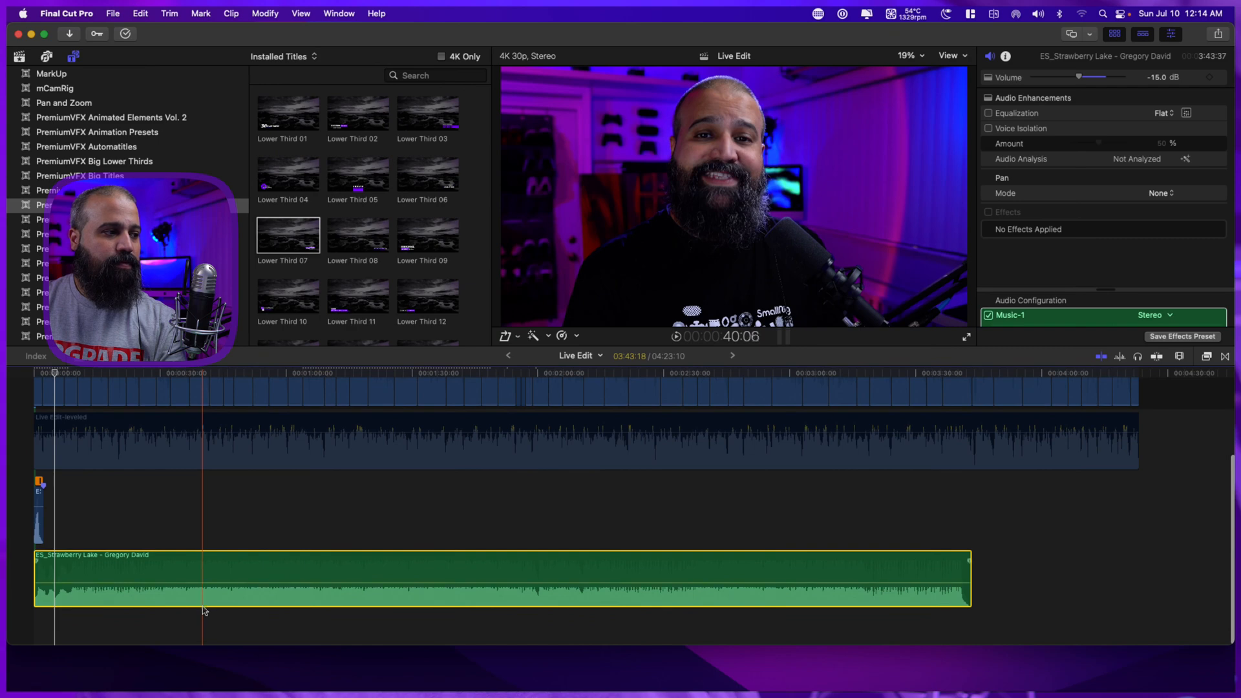
pyautogui.moveTo(200, 583); pyautogui.dragTo(199, 587)
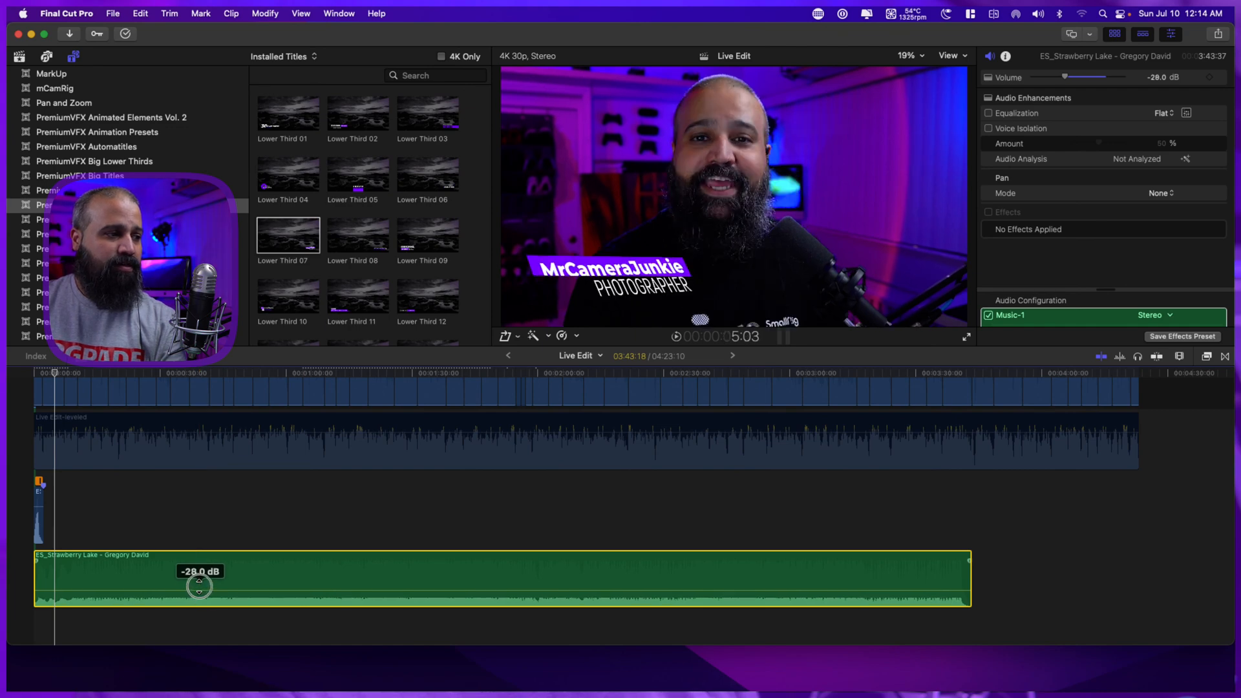
# Play the project from the very start to judge the music level against the leveled dialogue.
pyautogui.click(285, 457)
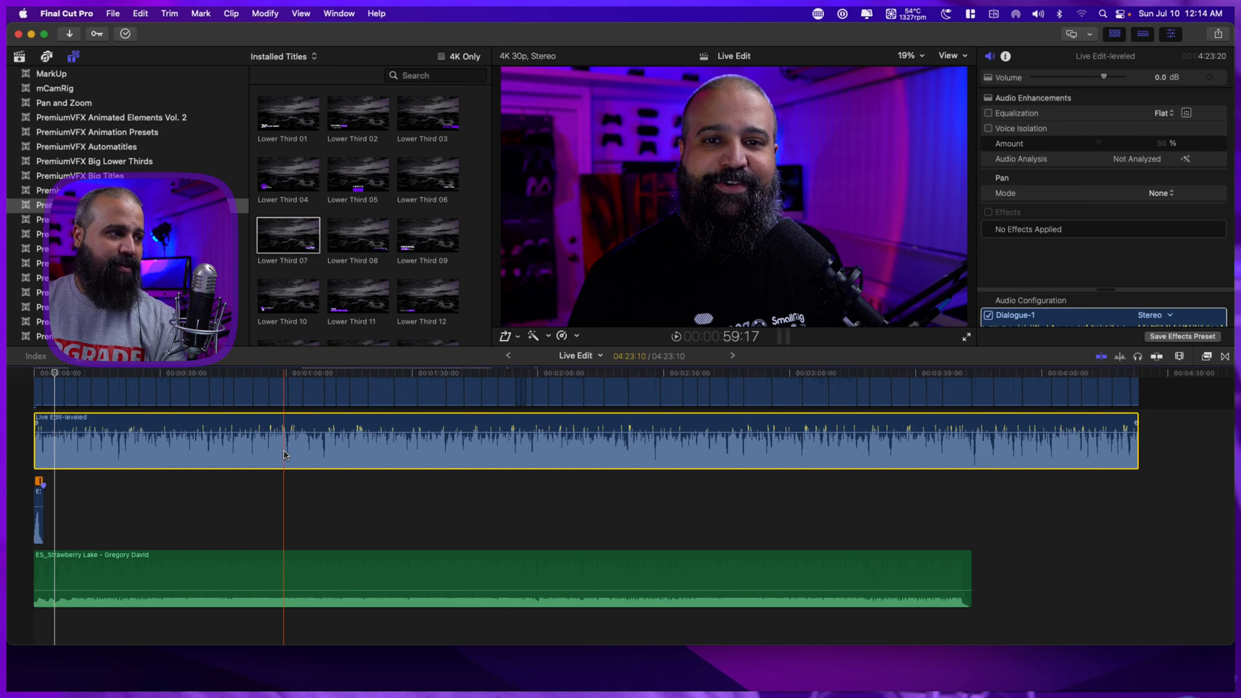
pyautogui.hscroll(2, 284, 453)
pyautogui.hscroll(-2, 284, 451)
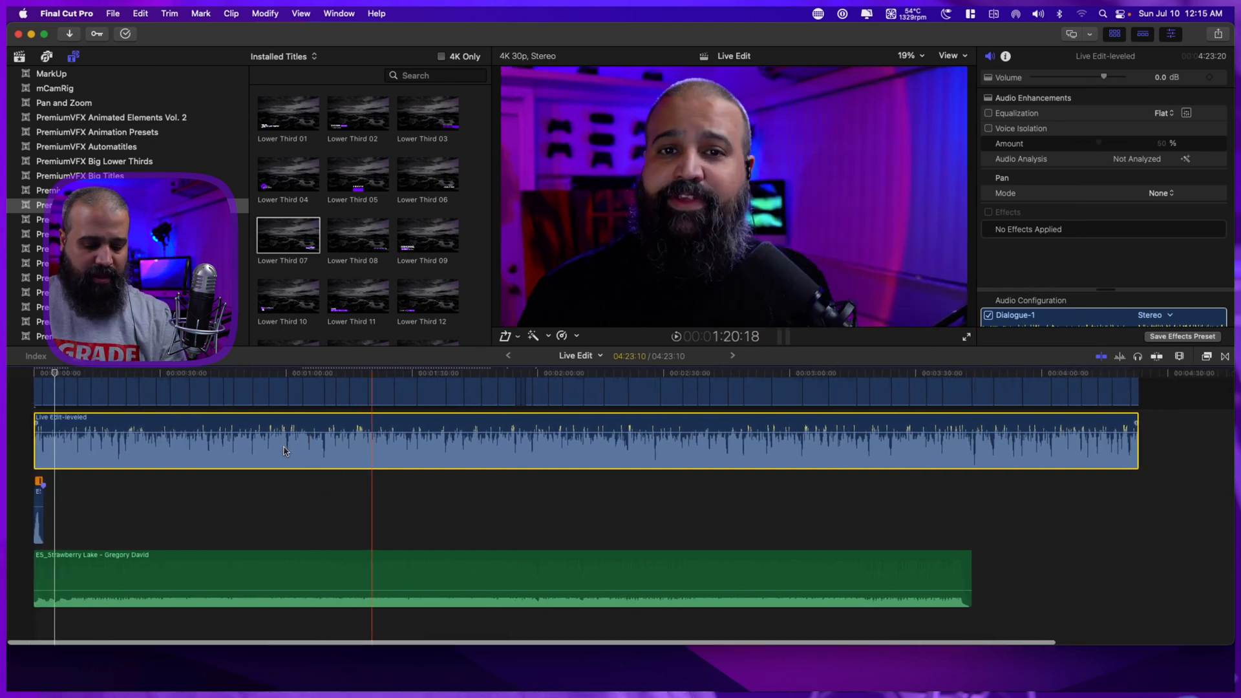
pyautogui.scroll(1, 175, 474)
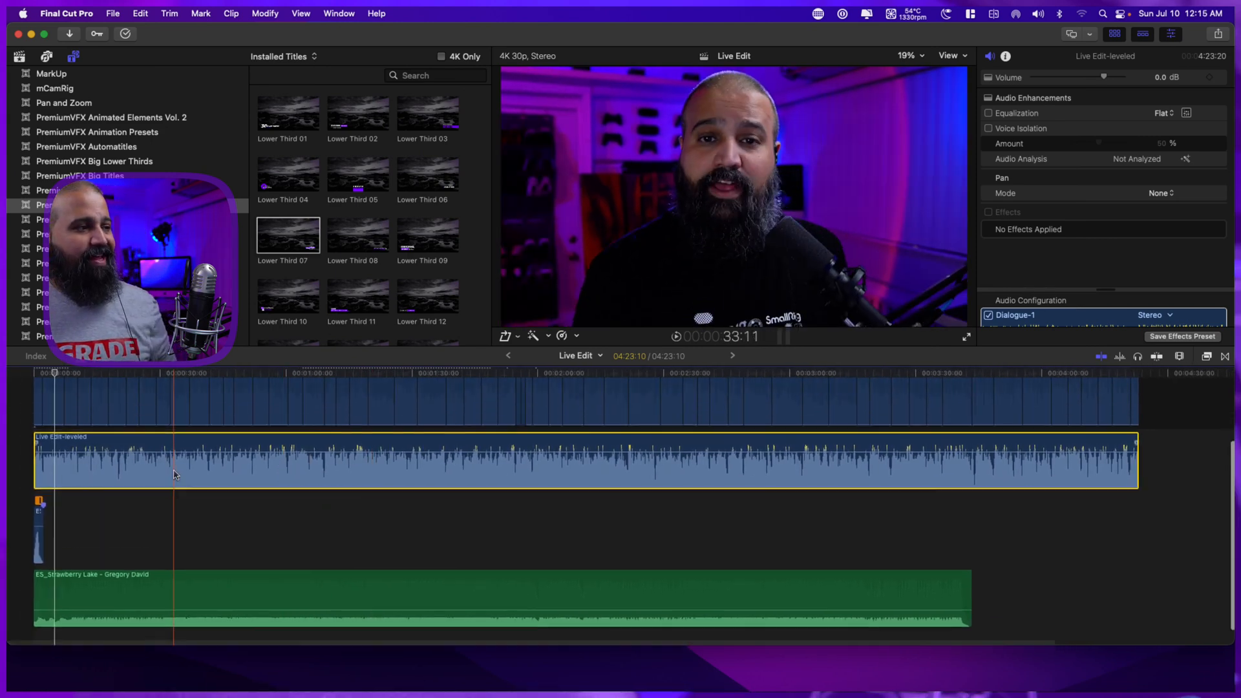
pyautogui.scroll(2, 173, 475)
pyautogui.click(16, 496)
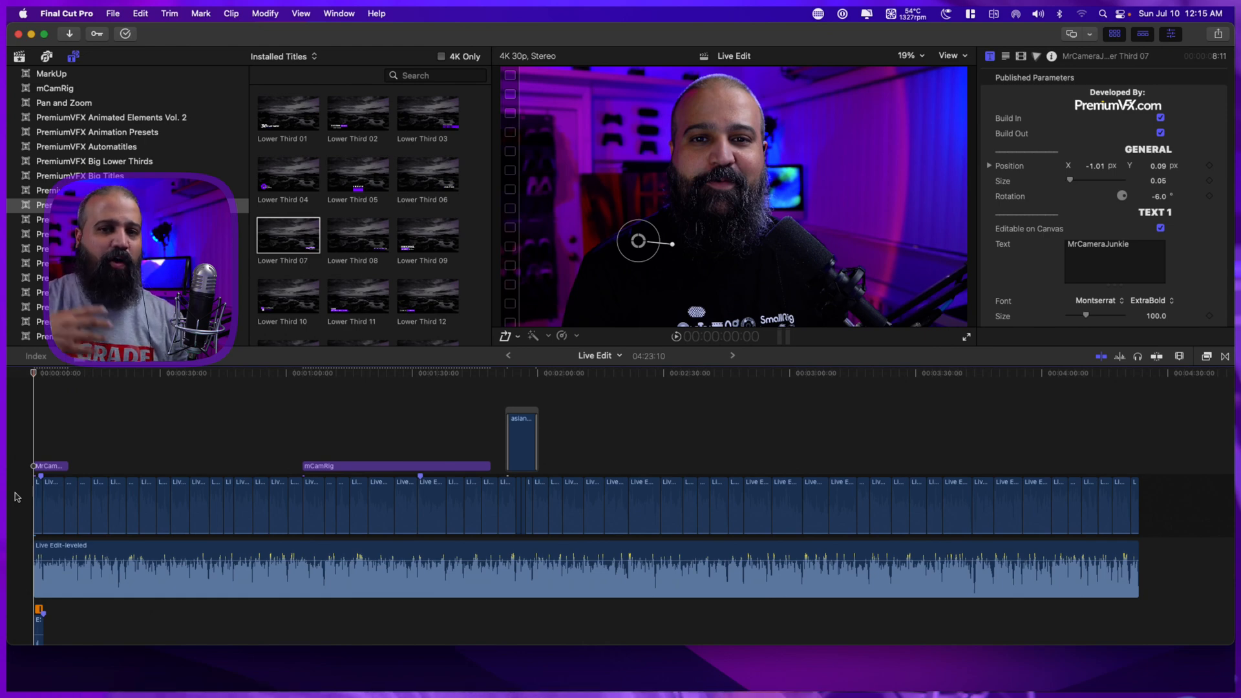
pyautogui.press('space')
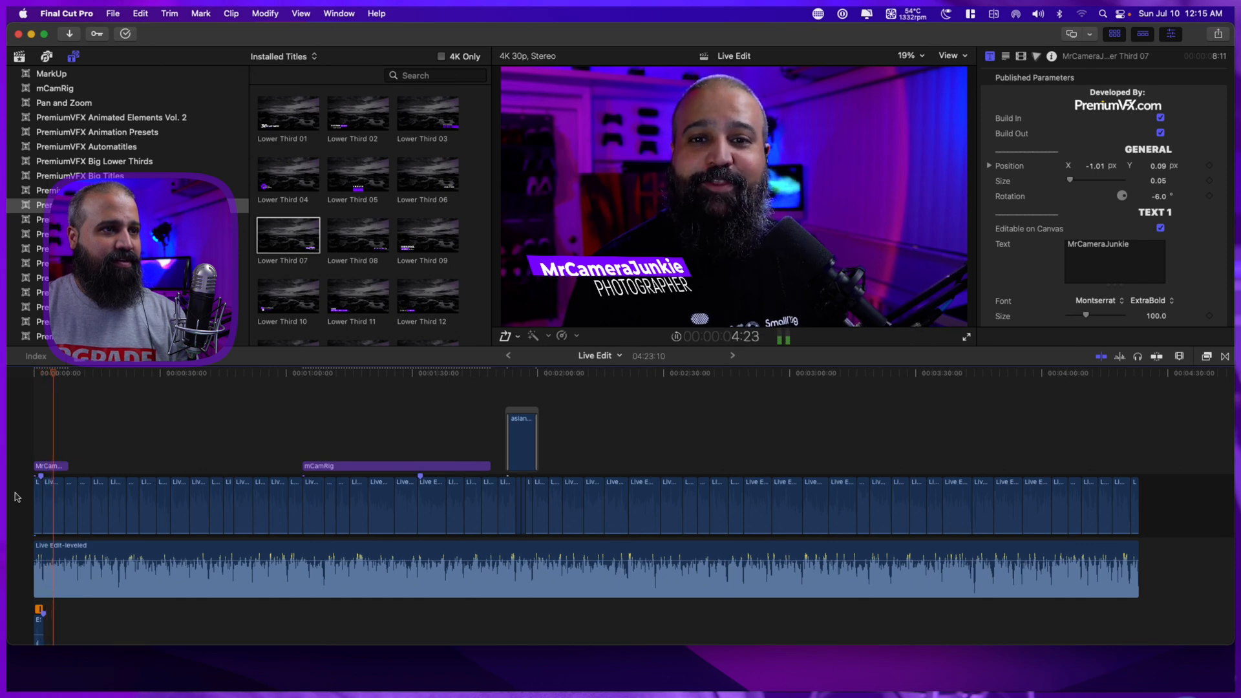
pyautogui.press('space')
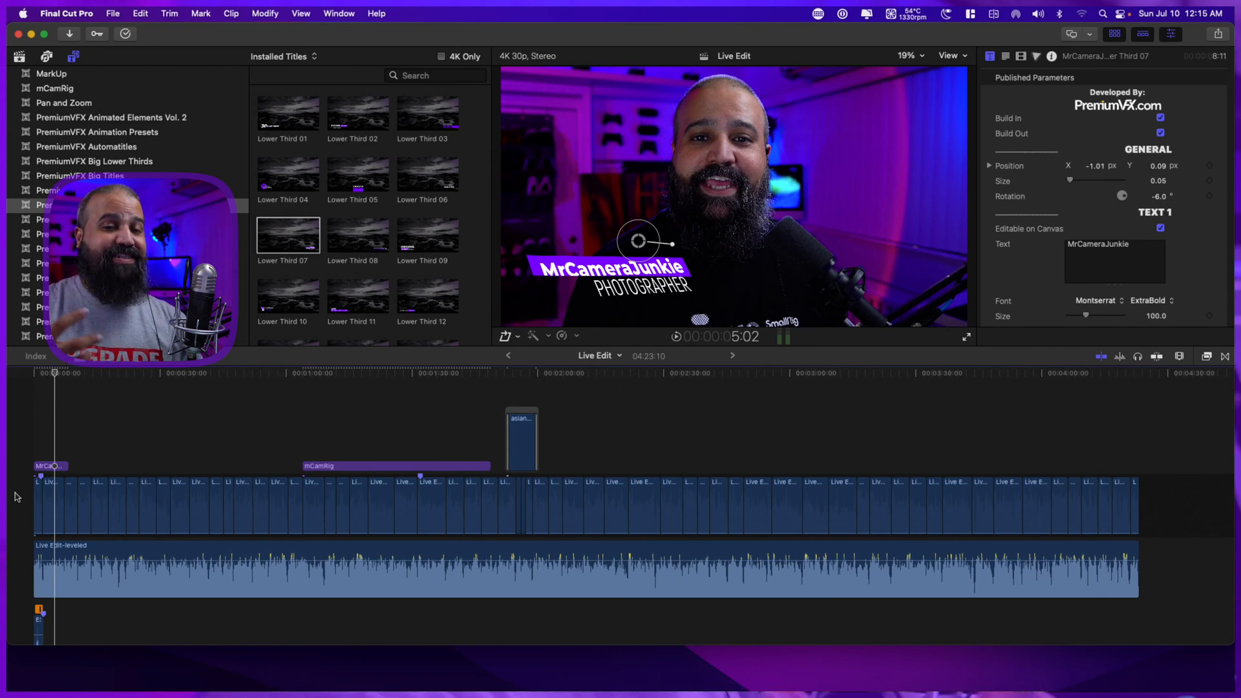
pyautogui.press('space')
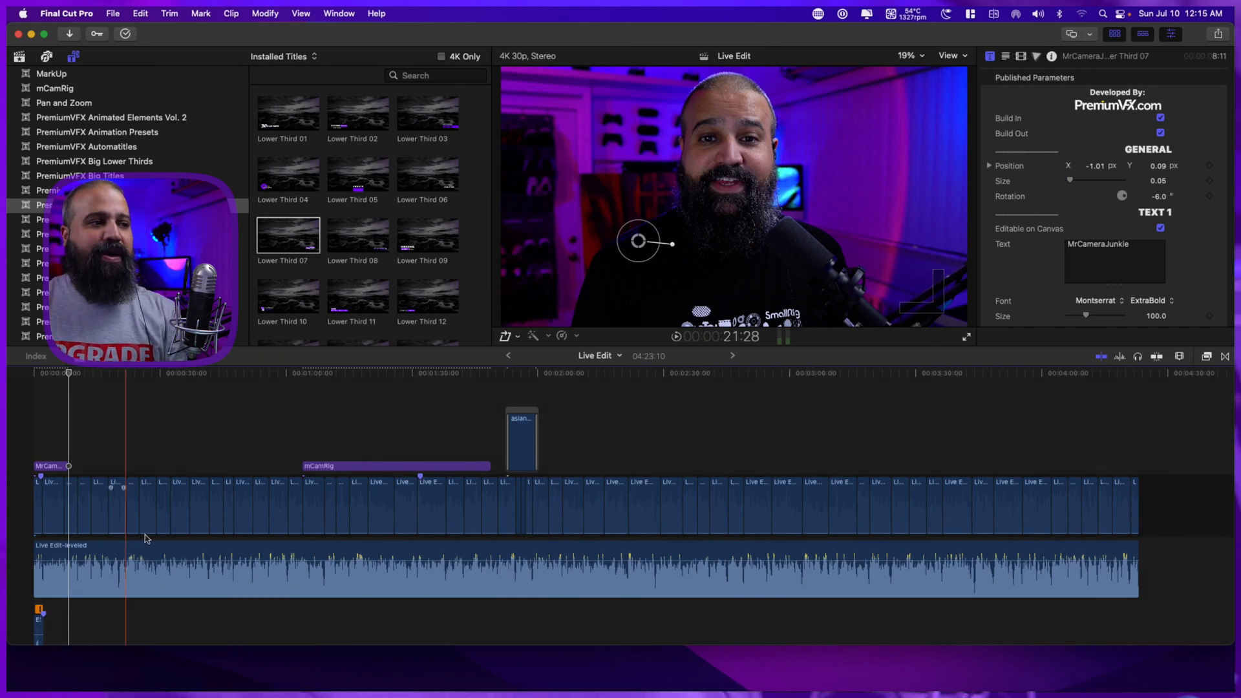
# Audition the opening and add a fade-in of about 7 seconds to the start of the ES_Strawberry Lake clip.
pyautogui.scroll(-1, 271, 564)
pyautogui.scroll(-5, 270, 565)
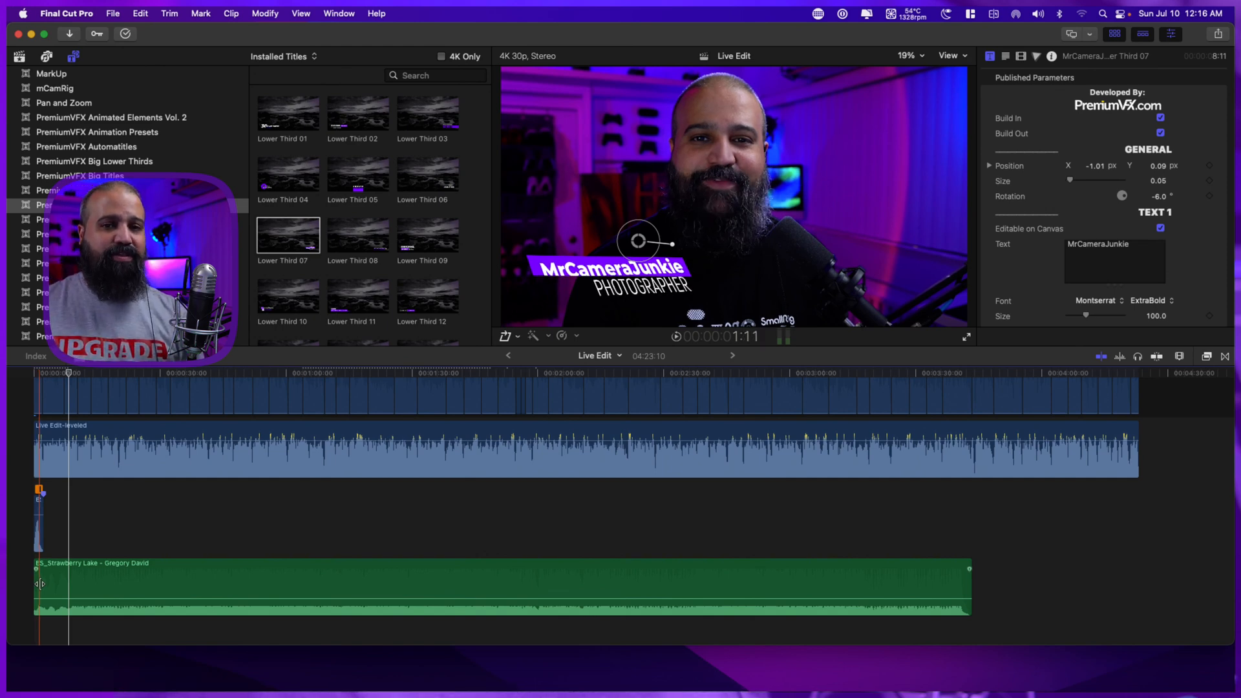
pyautogui.press('super+equal')
pyautogui.press('super+equal')
pyautogui.press('super+equal')
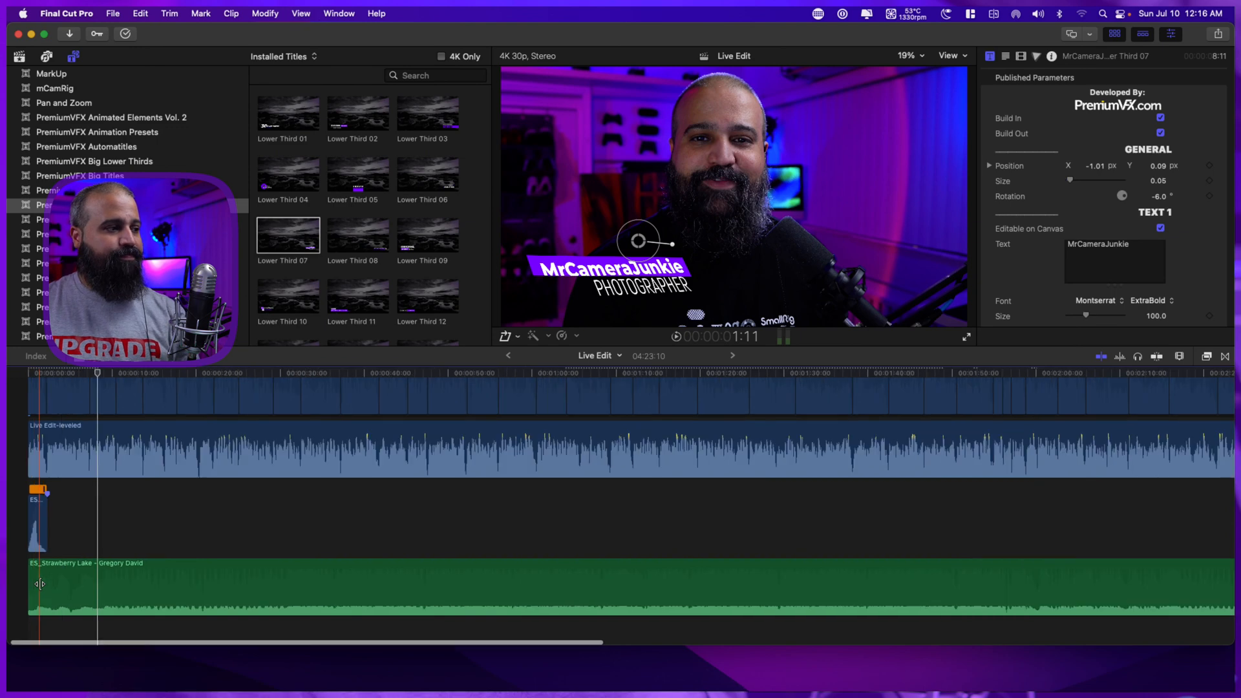
pyautogui.hscroll(-2, 148, 570)
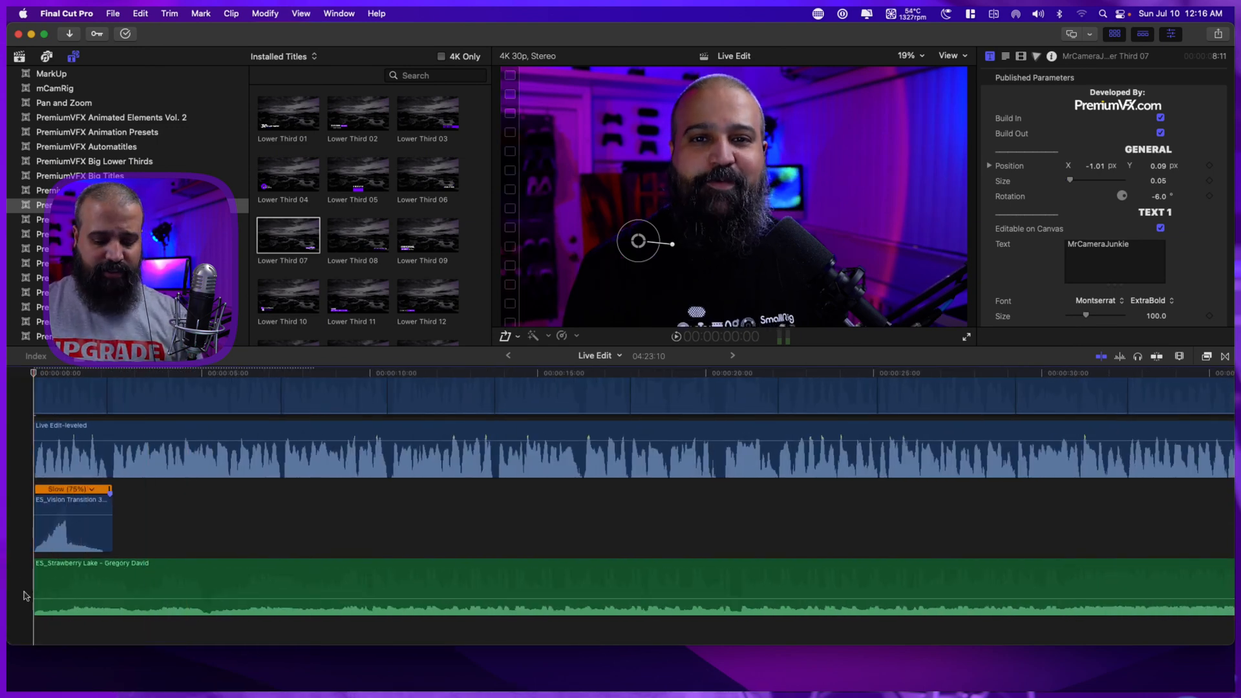
pyautogui.press('space')
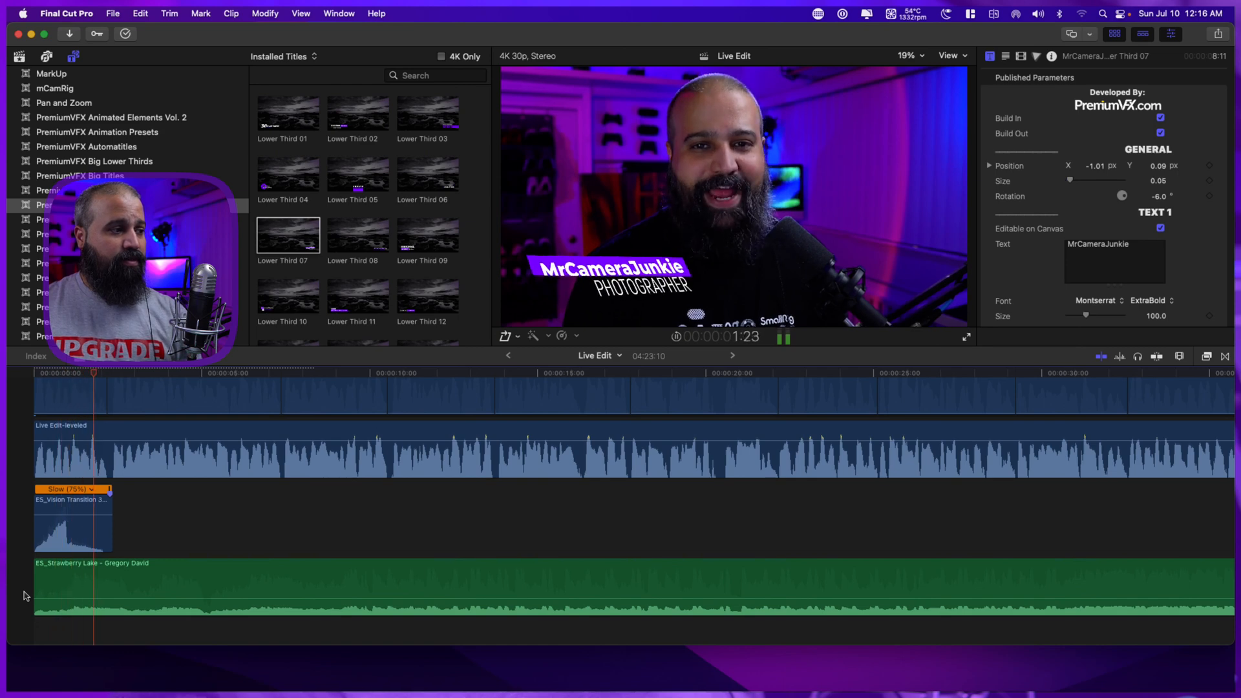
pyautogui.press('space')
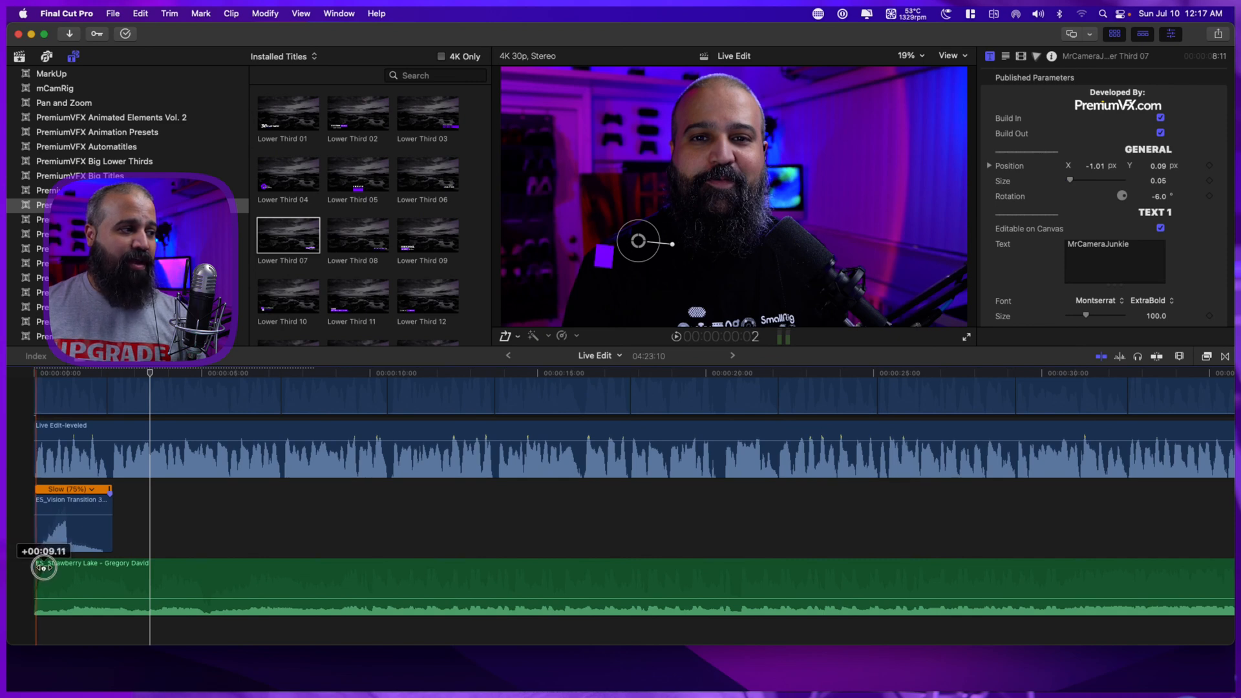
pyautogui.moveTo(51, 568); pyautogui.dragTo(271, 589)
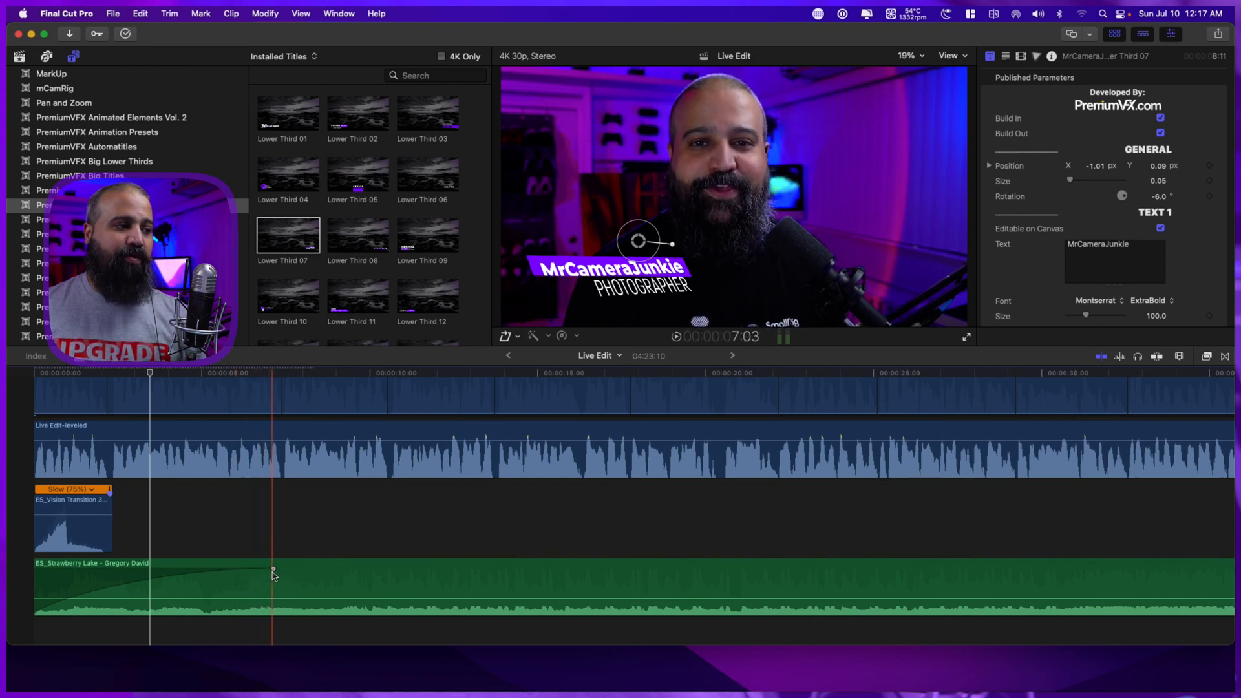
# Play back the music's fade-in and shorten it to end at about 6:19.
pyautogui.press('space')
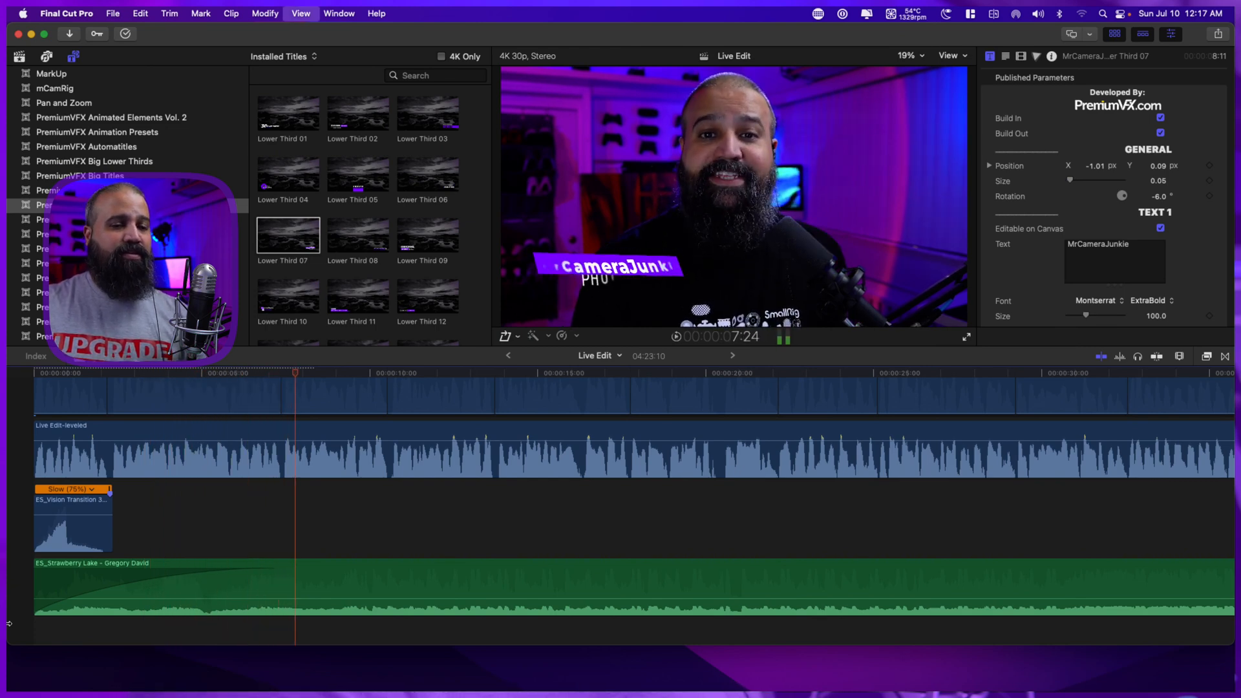
pyautogui.press('space')
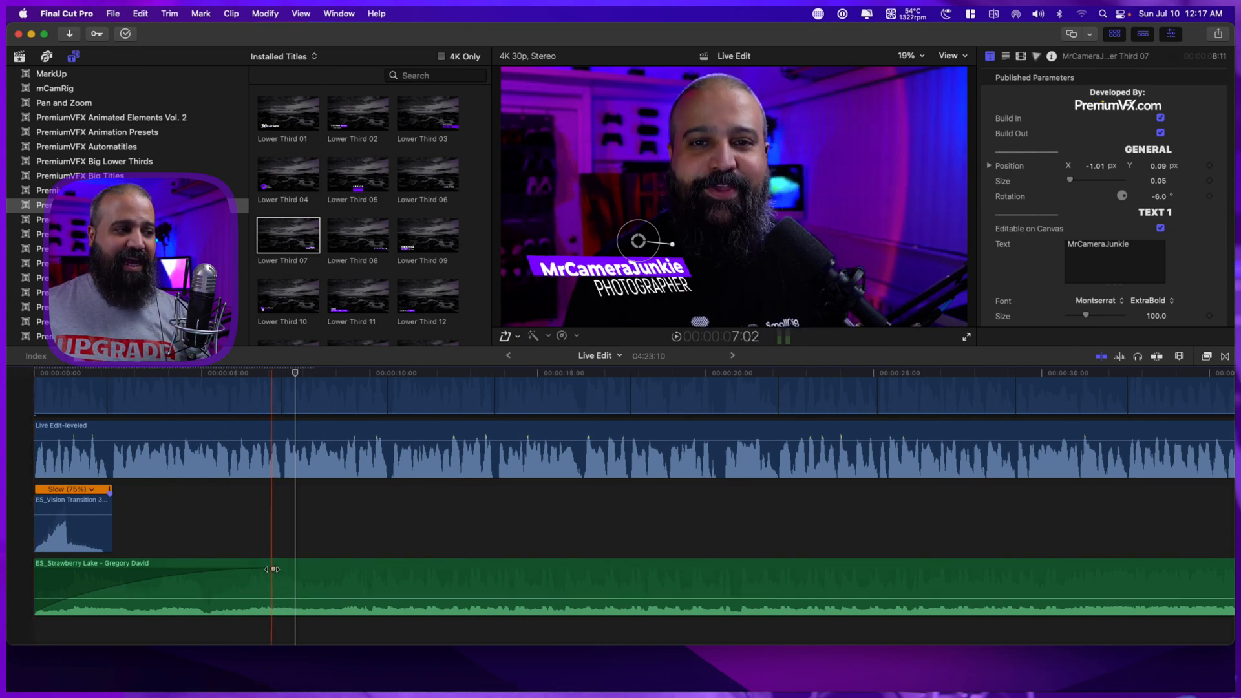
pyautogui.moveTo(272, 570)
pyautogui.mouseDown()
pyautogui.moveTo(194, 573)
pyautogui.moveTo(256, 570)
pyautogui.mouseUp()
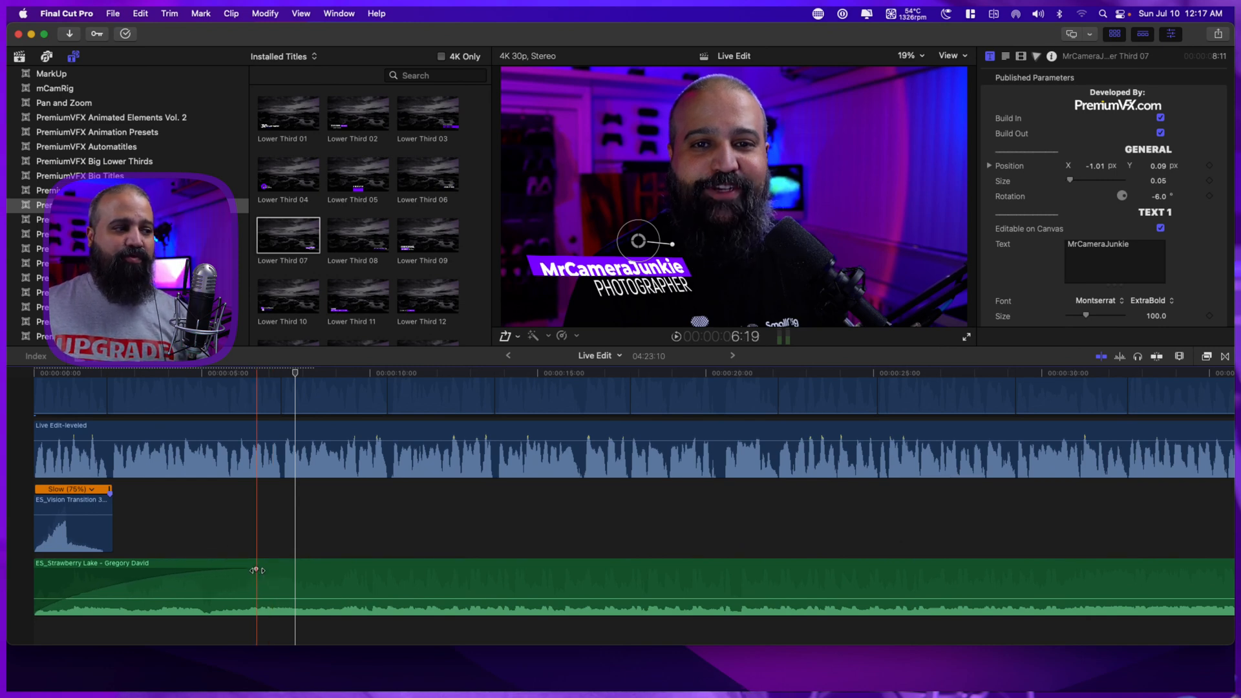
# Change the music fade-in's shape to S-curve and play the opening to check it.
pyautogui.rightClick(256, 570)
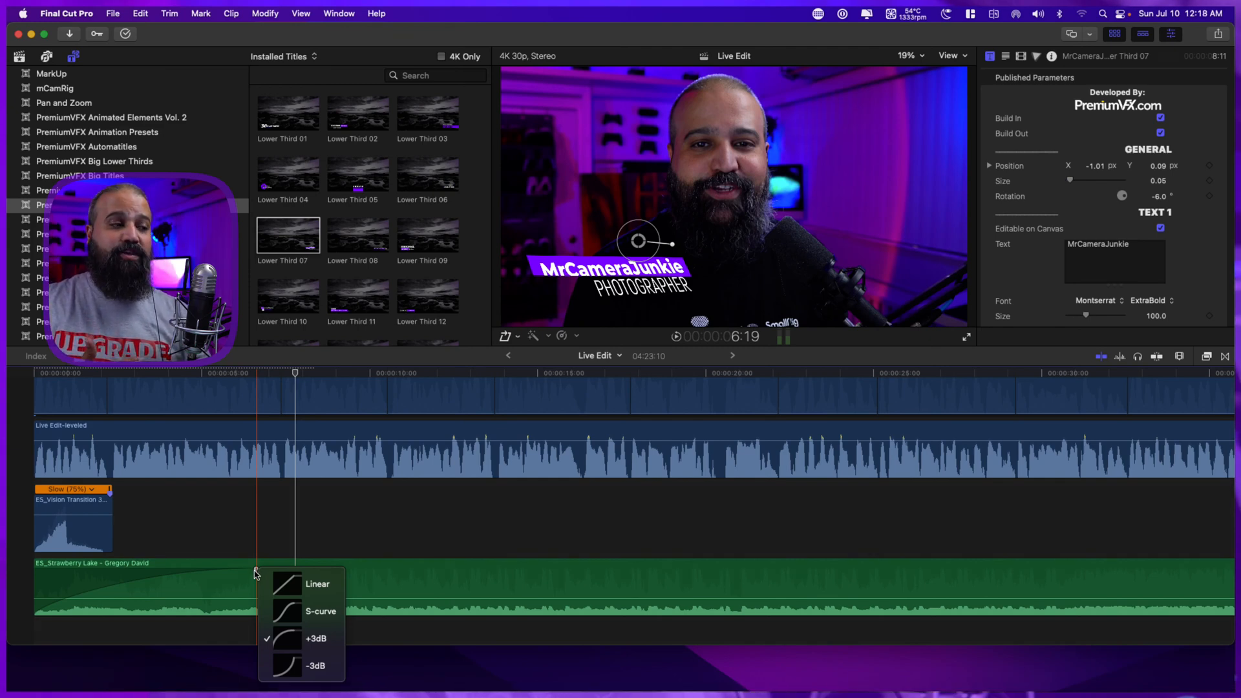
pyautogui.click(289, 608)
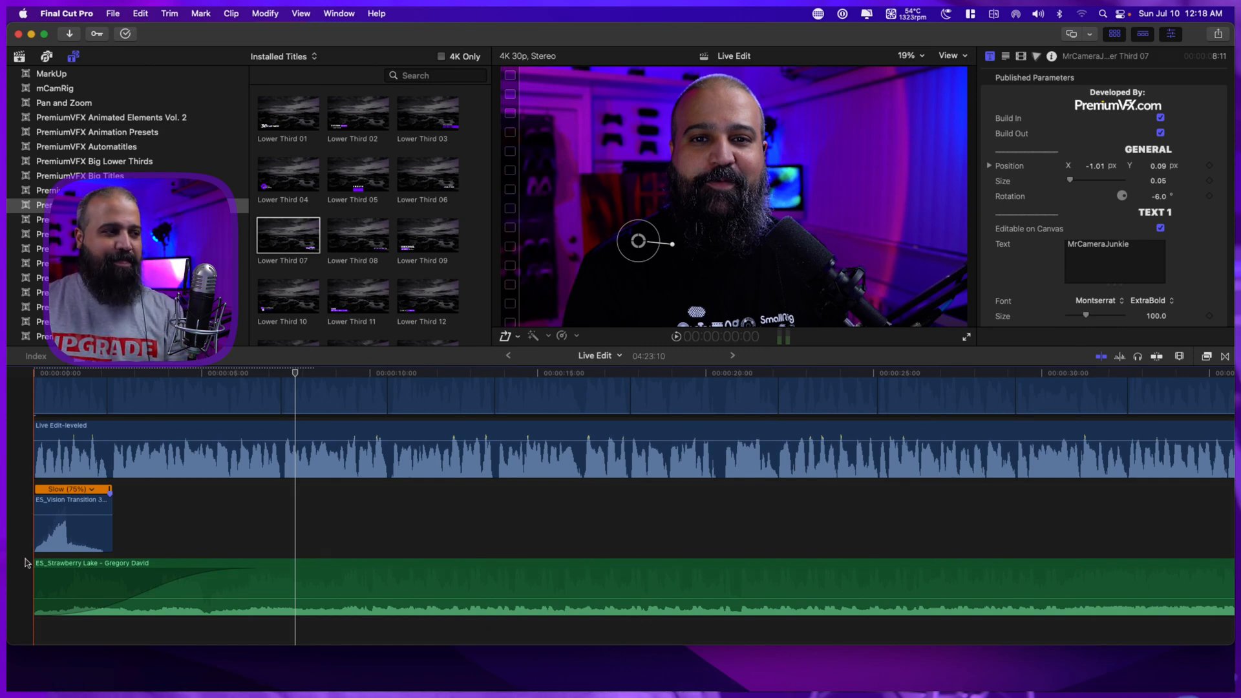
pyautogui.press('space')
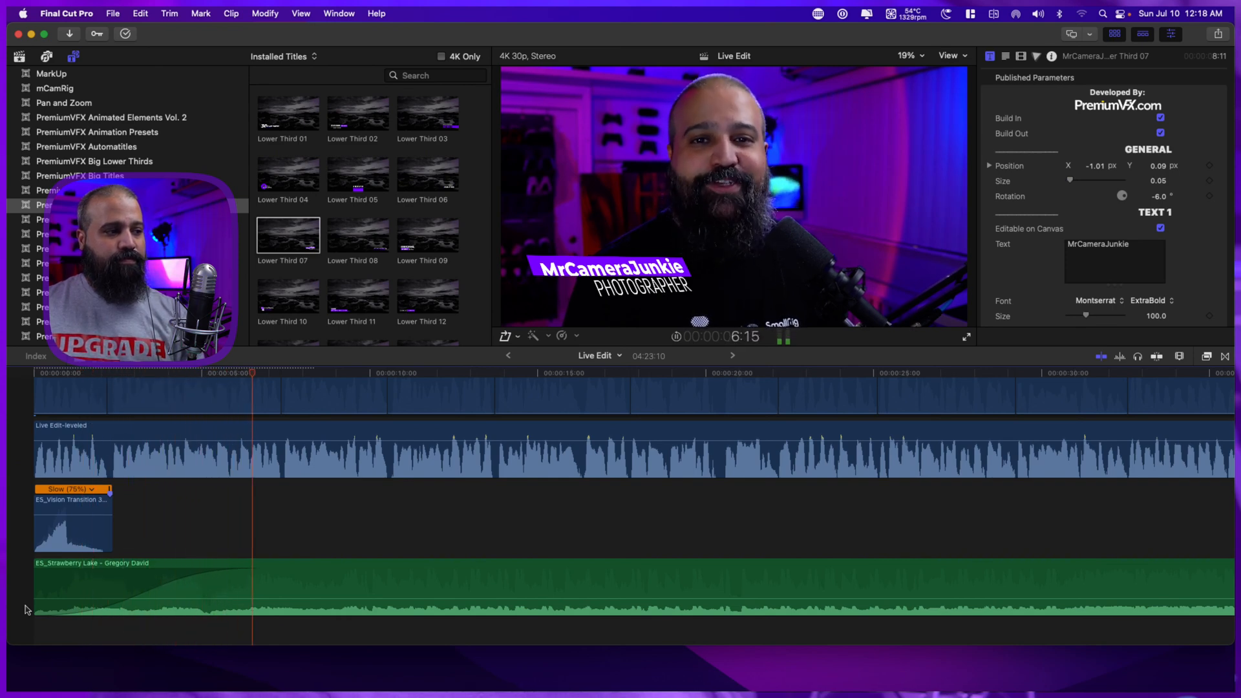
pyautogui.press('space')
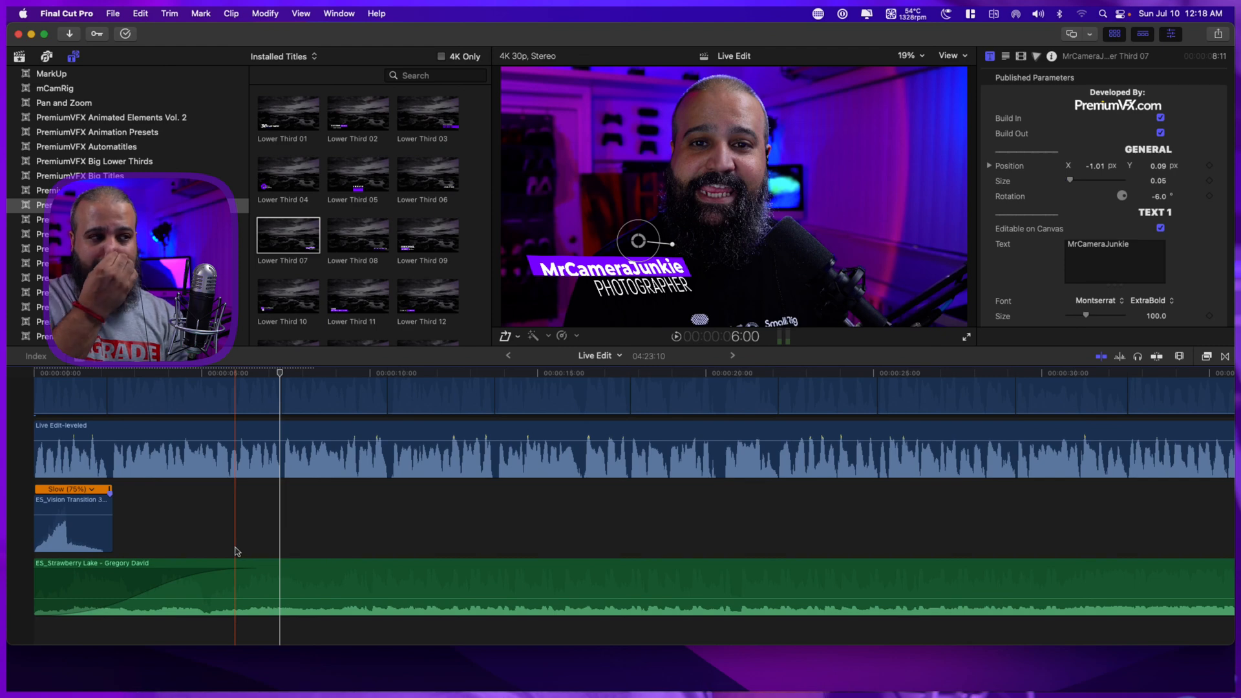
# Fit the whole project in the timeline and reduce the clip height to its minimum.
pyautogui.hscroll(2, 464, 513)
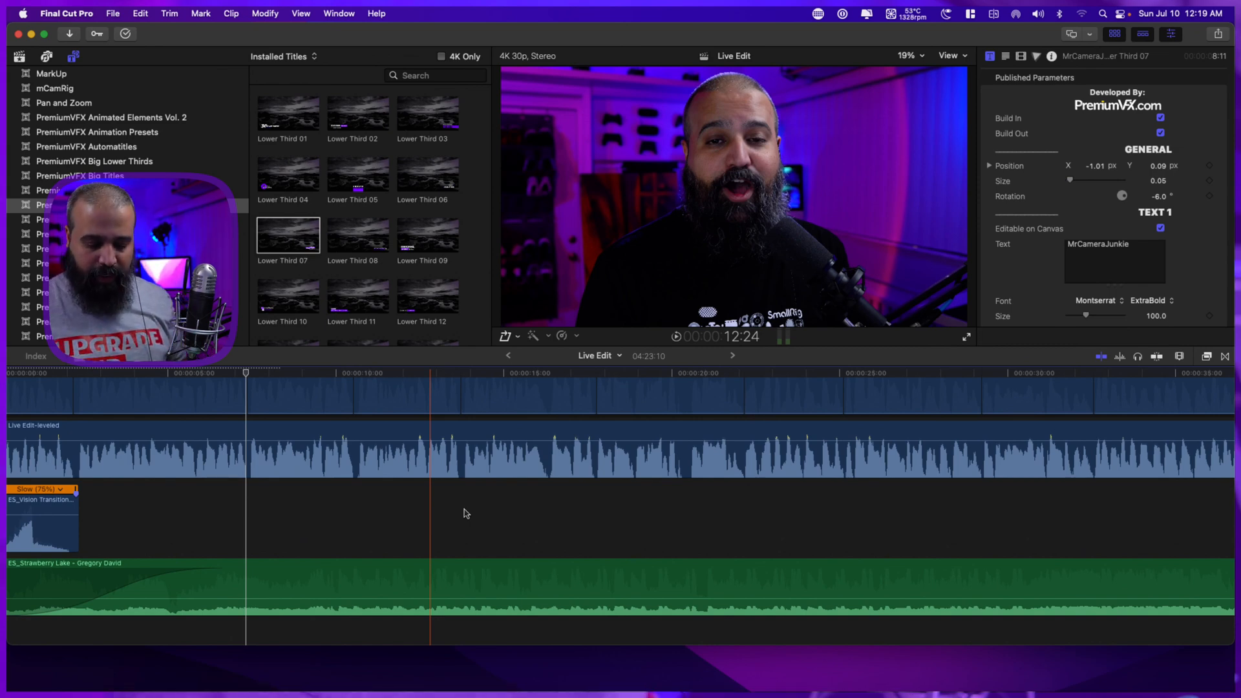
pyautogui.hotkey('shift', 'z')
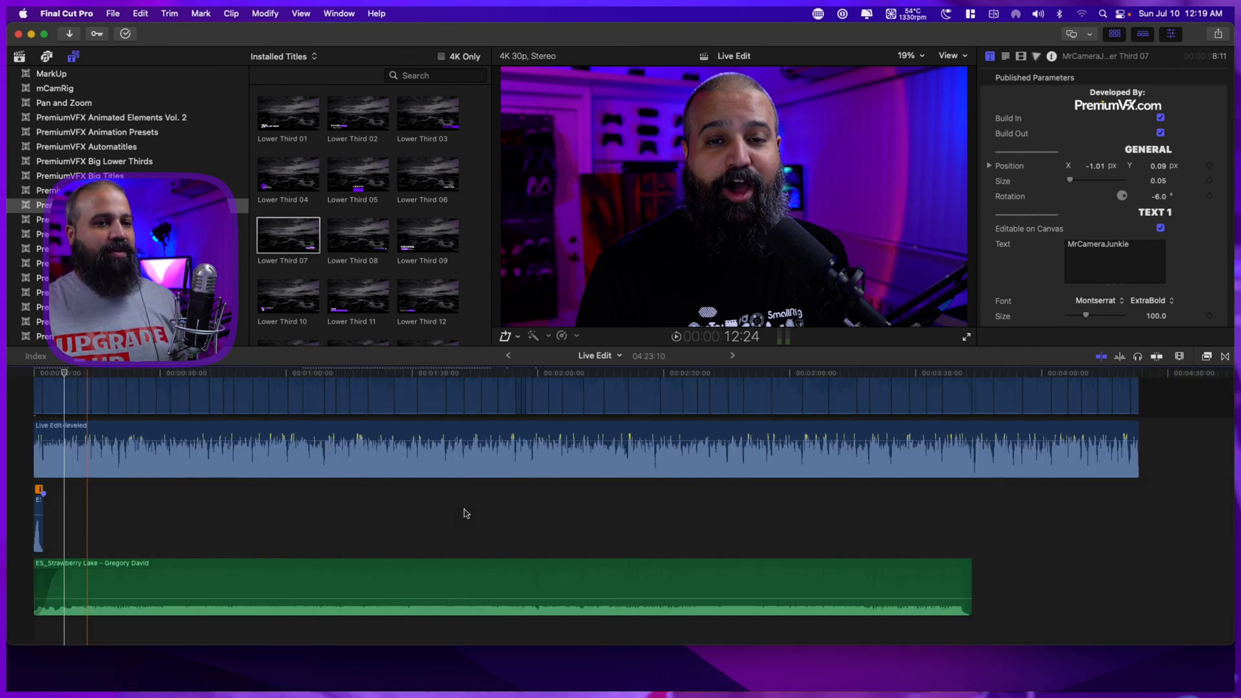
pyautogui.scroll(4, 477, 508)
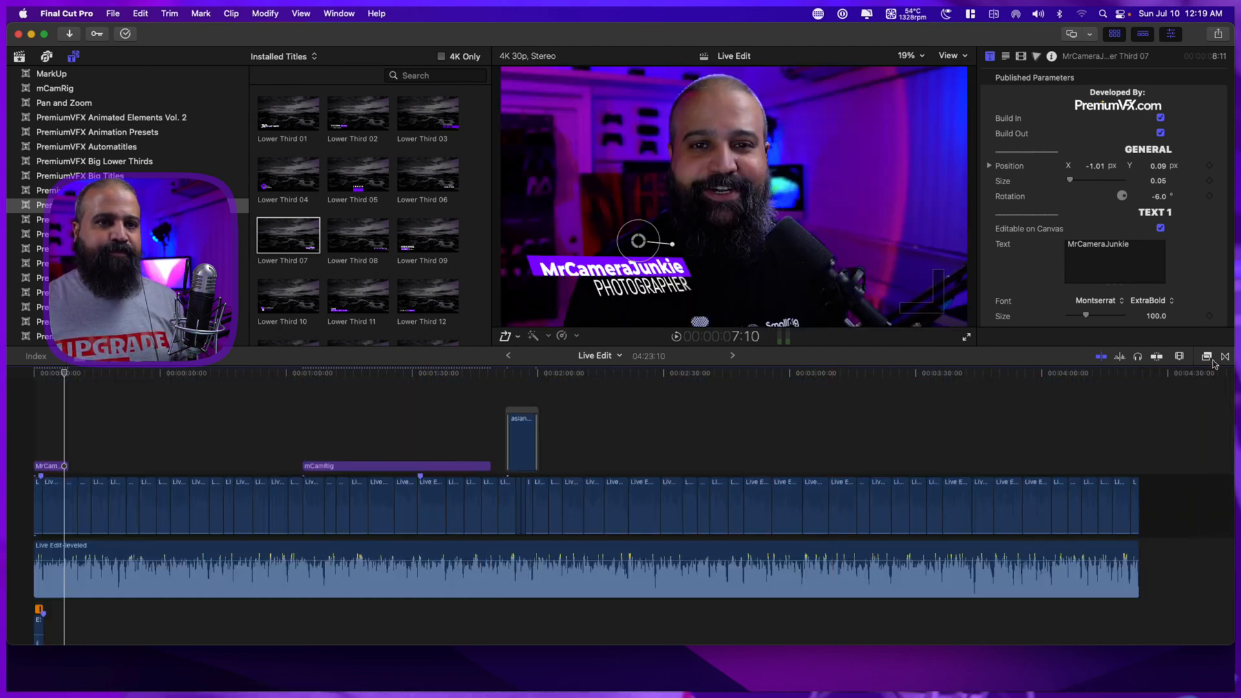
pyautogui.click(1180, 357)
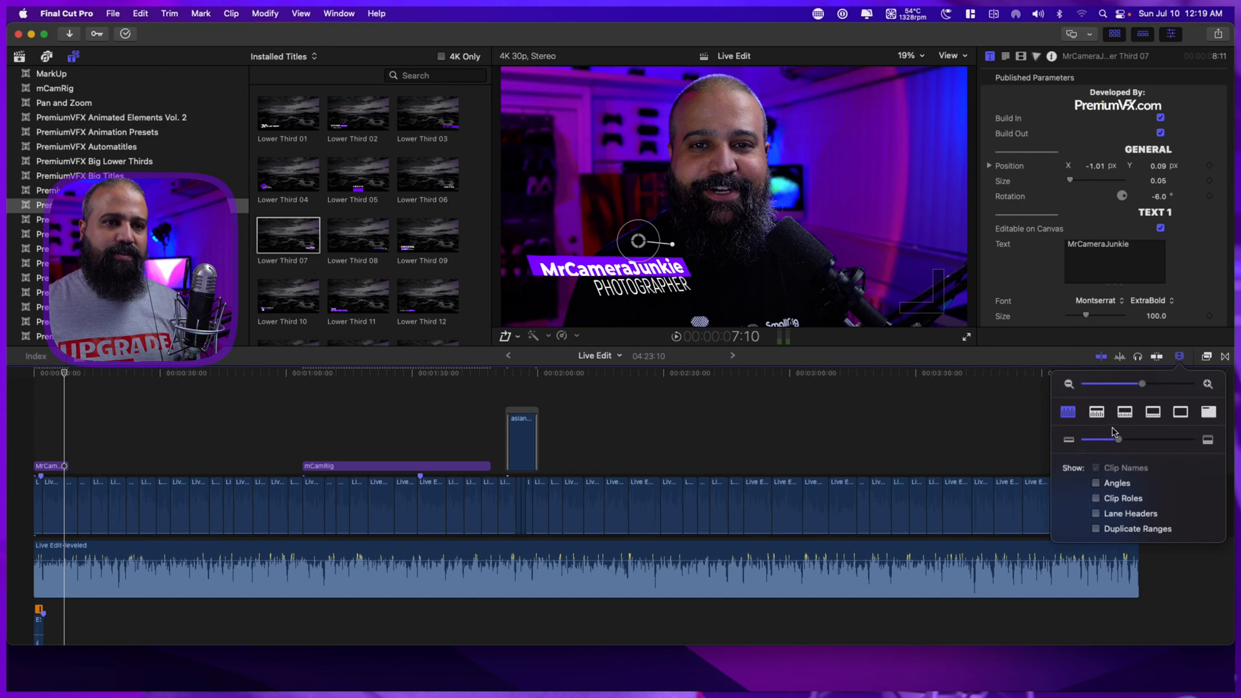
pyautogui.moveTo(1119, 444); pyautogui.dragTo(1064, 448)
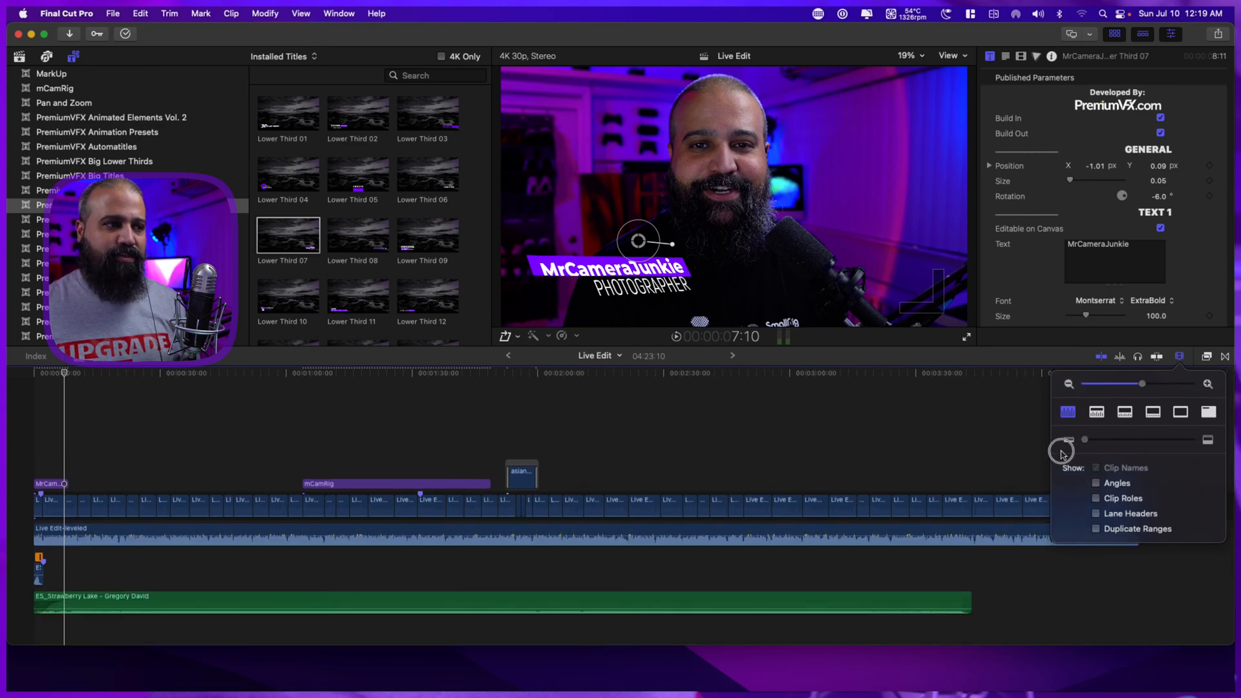
pyautogui.scroll(-1, 737, 489)
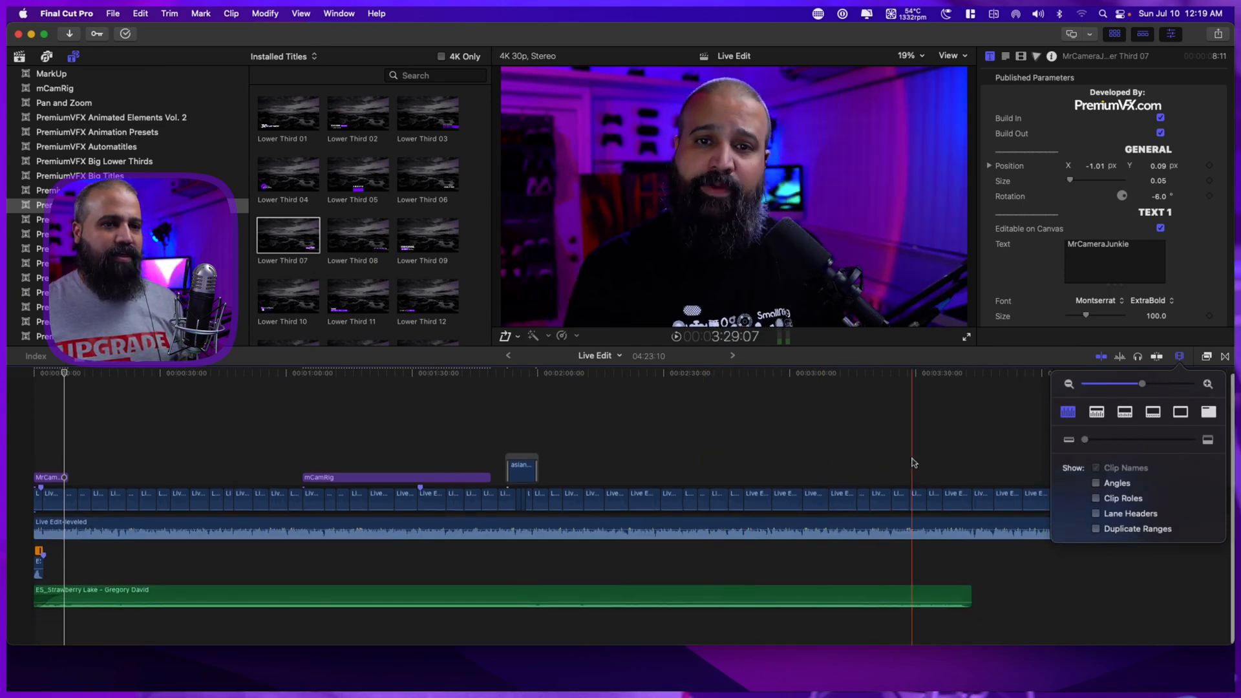
pyautogui.click(1180, 355)
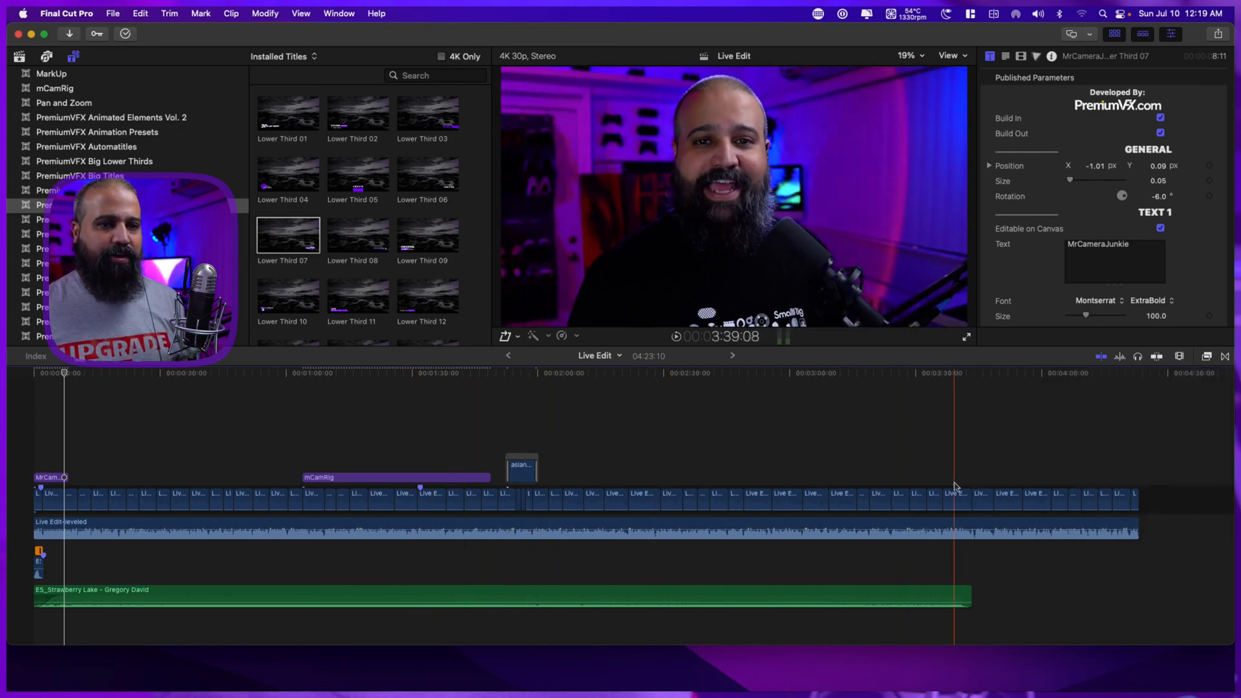
# Switch to Finder, locate Ens screen.mp4 among the movies on the MCJ HAGIBIS Drive, and preview it.
pyautogui.hscroll(2, 755, 468)
pyautogui.hscroll(6, 755, 468)
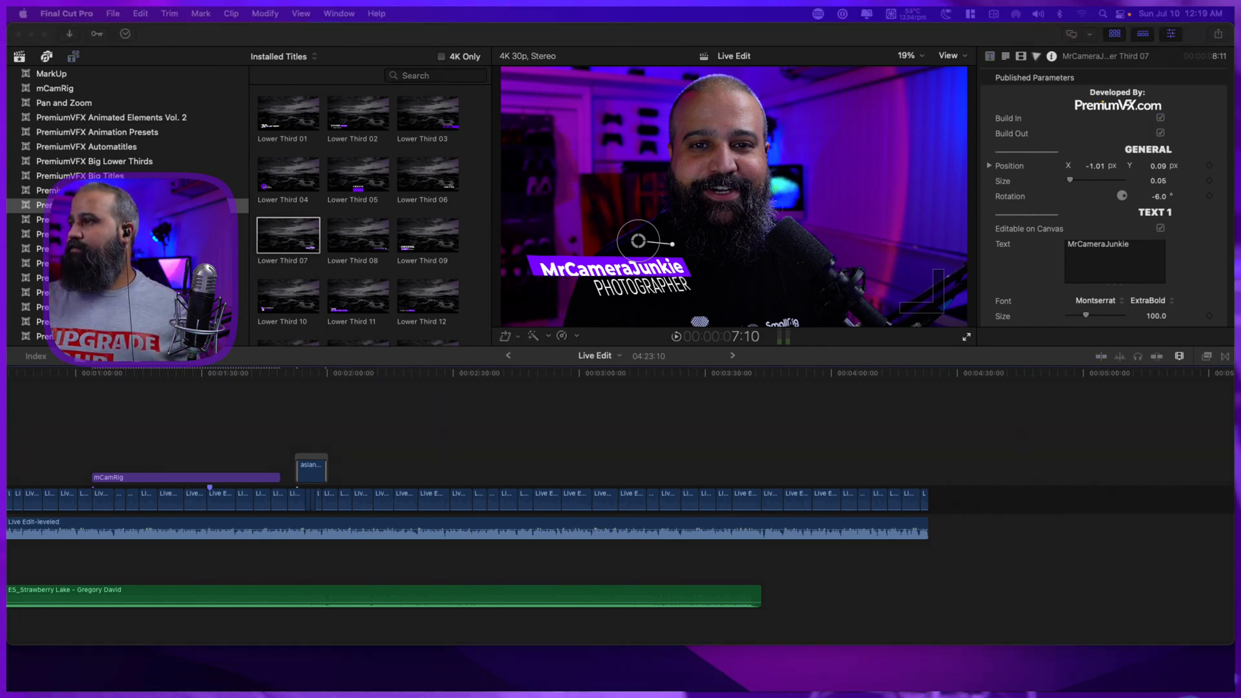
pyautogui.press('ctrl+alt+super+Left')
pyautogui.scroll(-6, 773, 377)
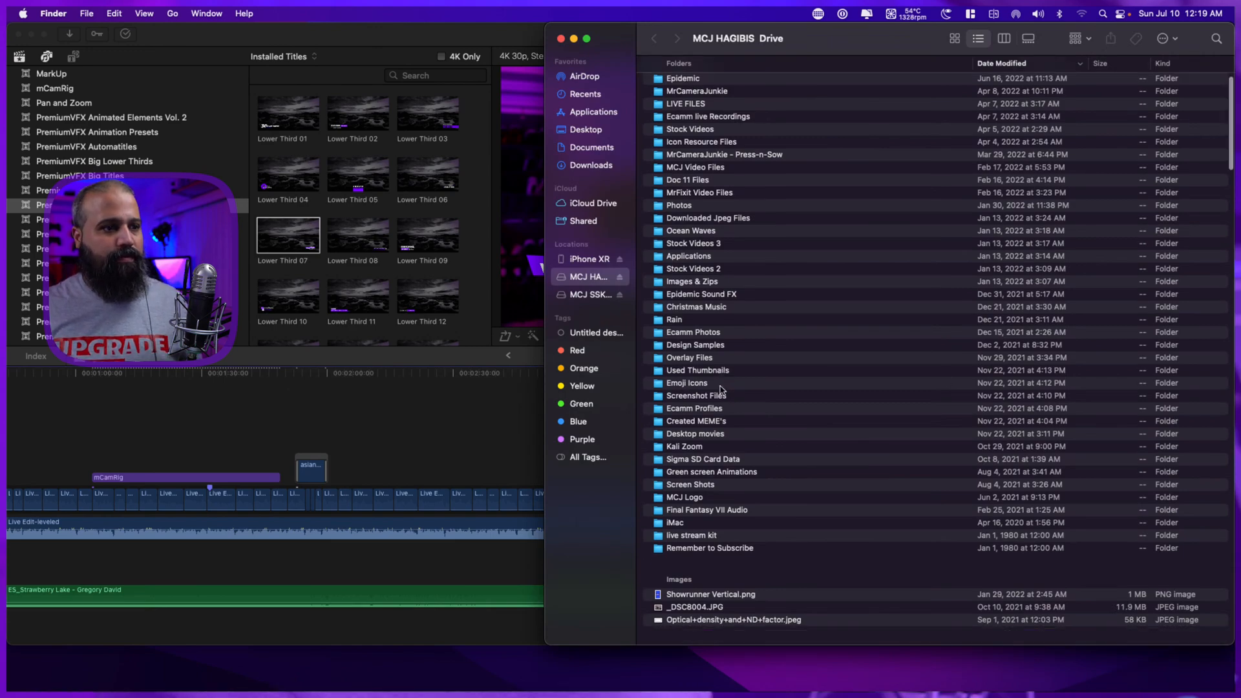
pyautogui.scroll(-20, 772, 378)
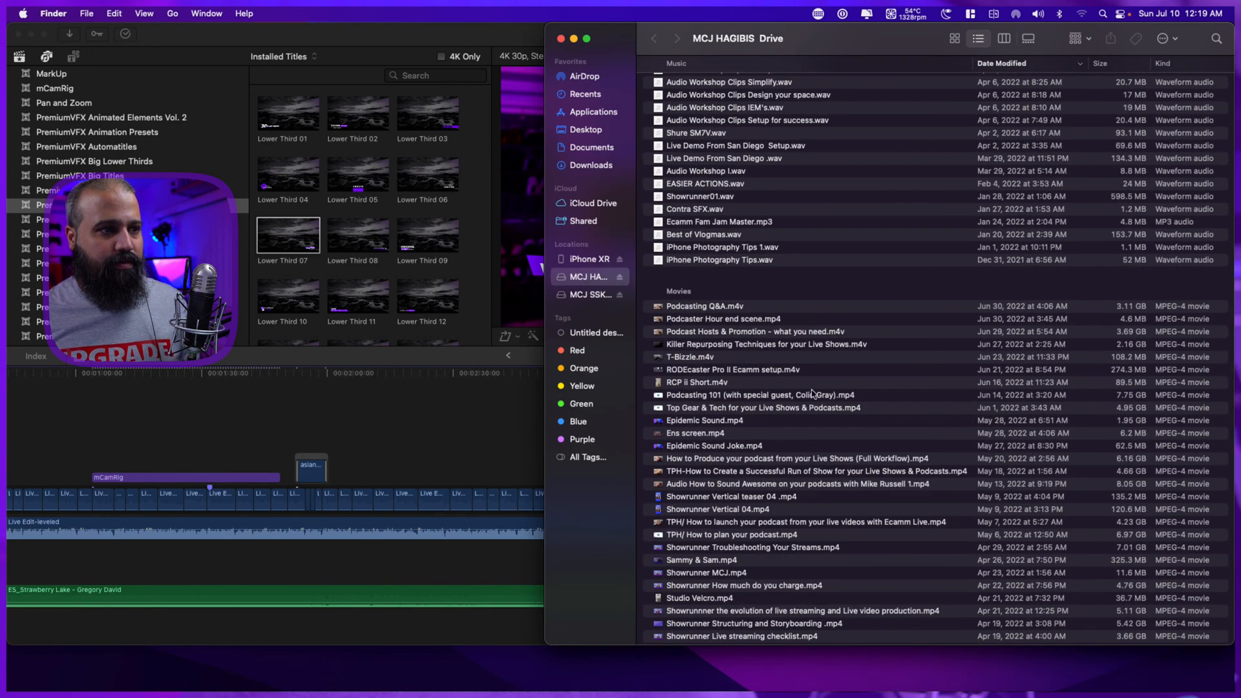
pyautogui.click(686, 436)
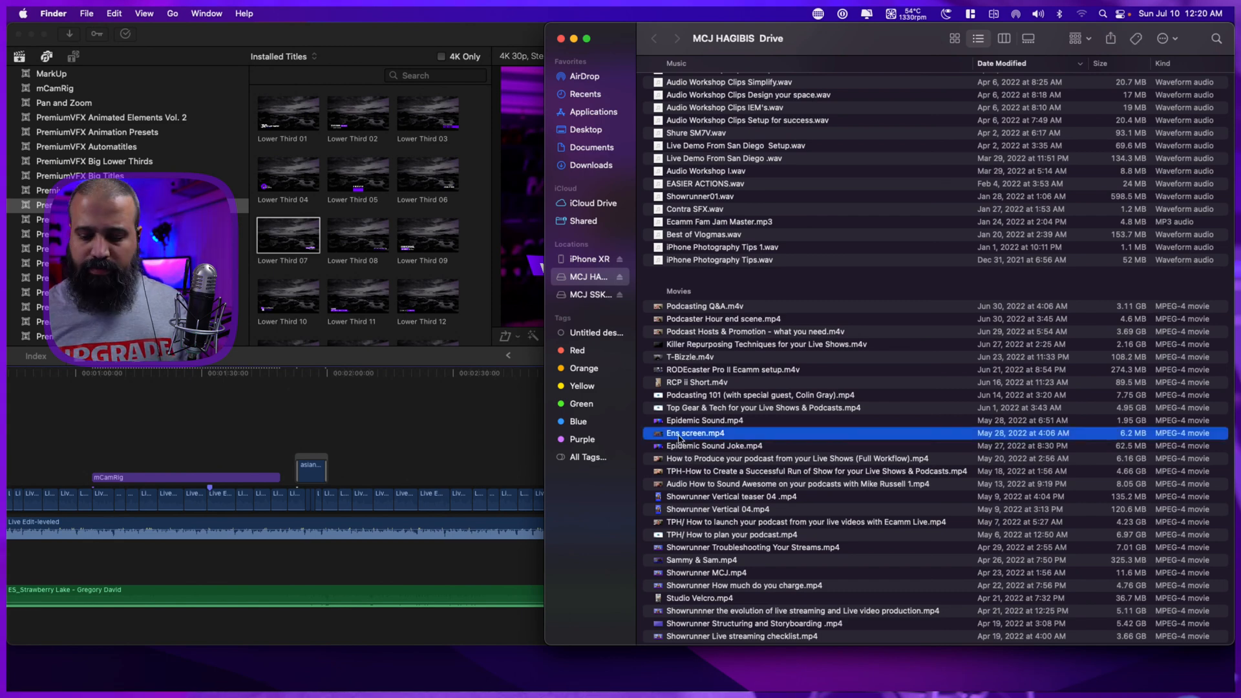
pyautogui.press('space')
pyautogui.press('space')
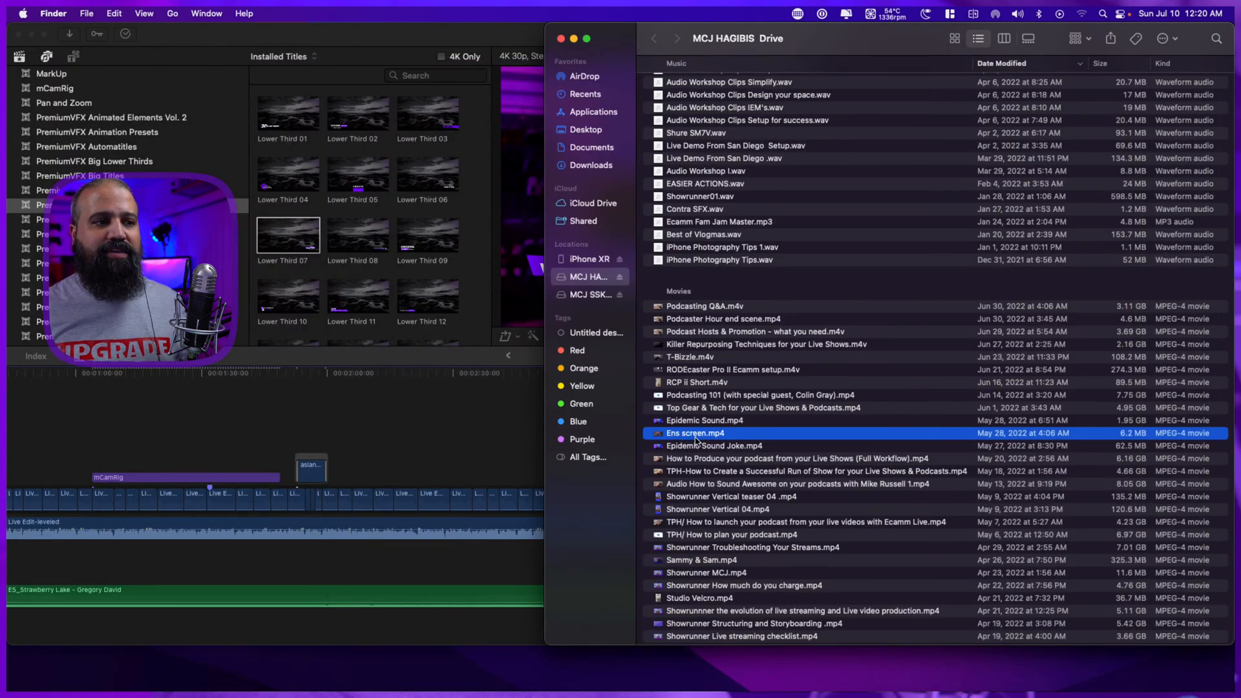
# Append the Ens screen clip to the end of the Live Edit primary storyline in Final Cut Pro.
pyautogui.moveTo(747, 33); pyautogui.dragTo(1240, 31)
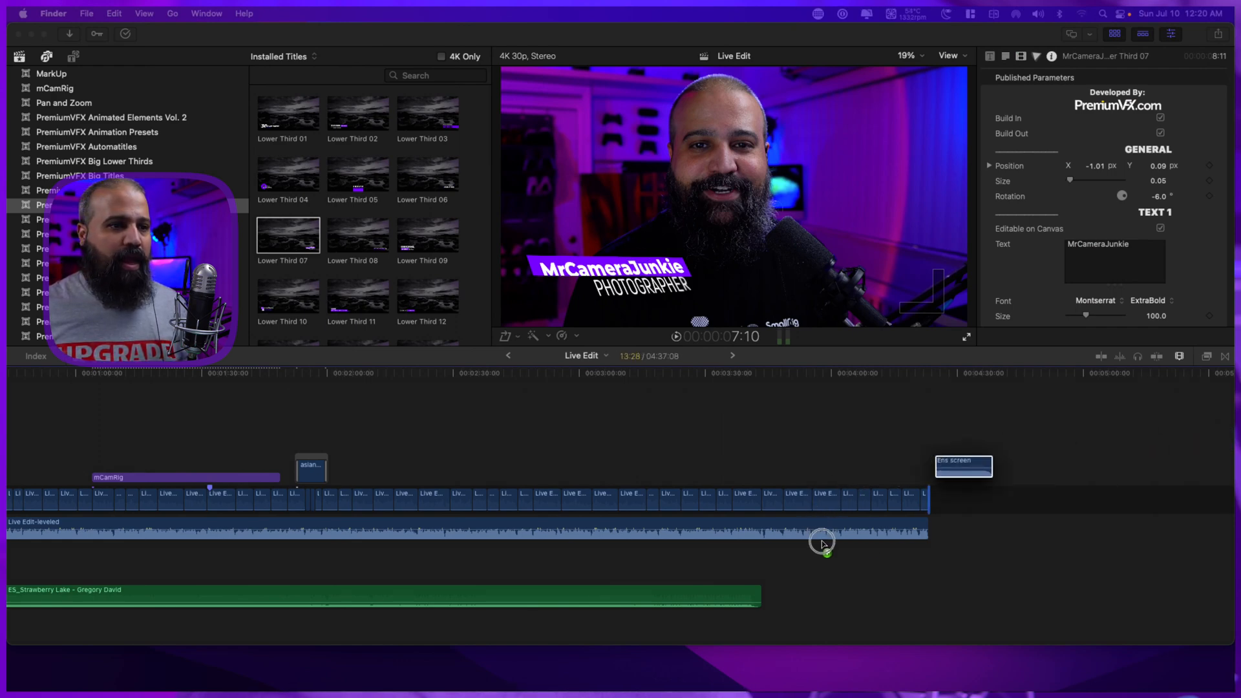
pyautogui.moveTo(996, 464); pyautogui.dragTo(961, 499)
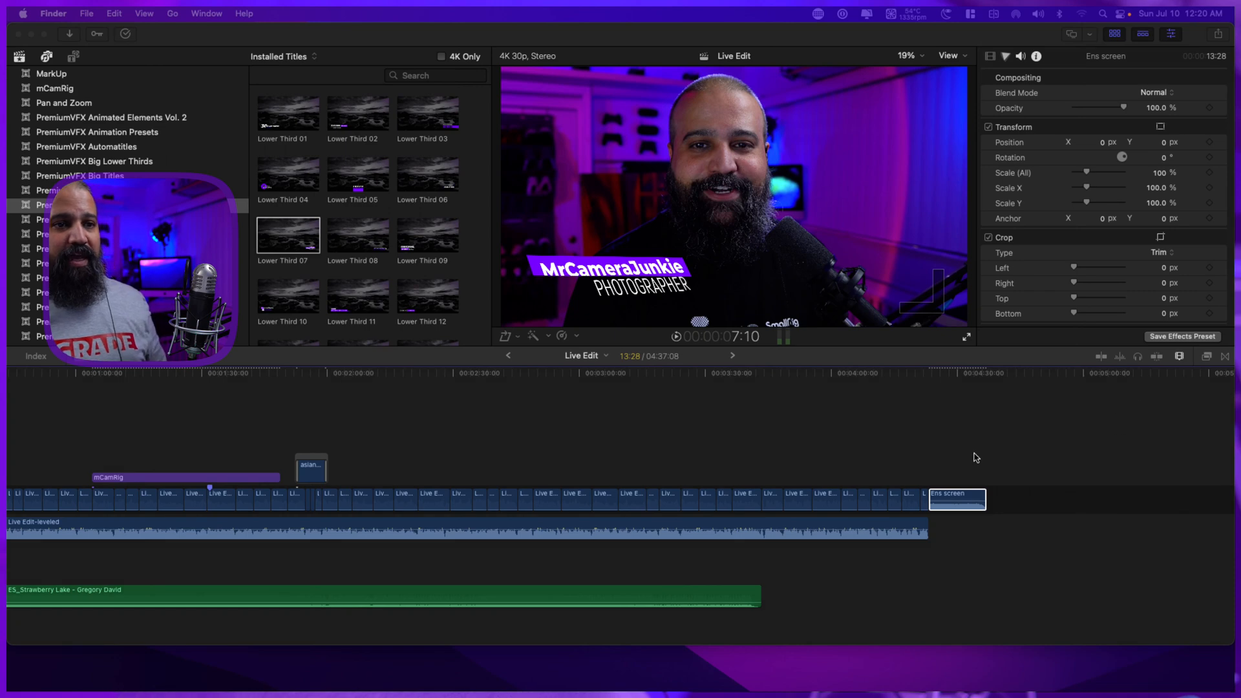
pyautogui.click(923, 490)
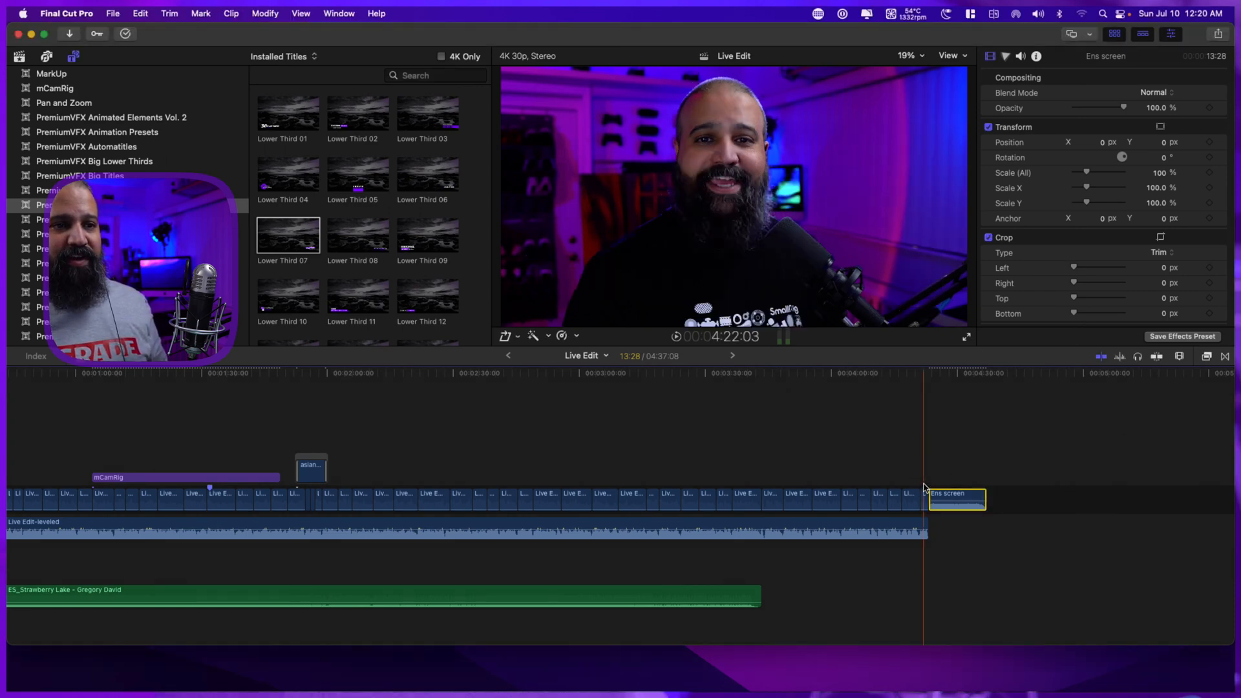
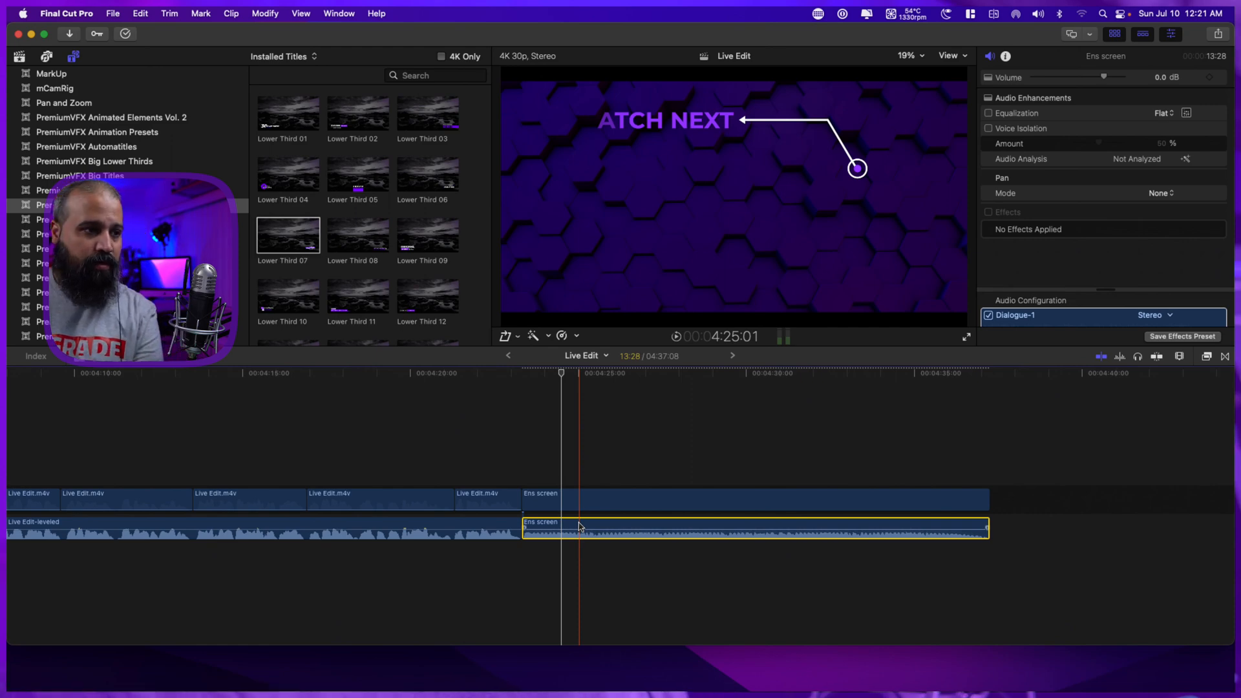
# Try to trim about 12 frames off the start of the Ens screen video separately from its audio, and undo it.
pyautogui.press('super+shift+a')
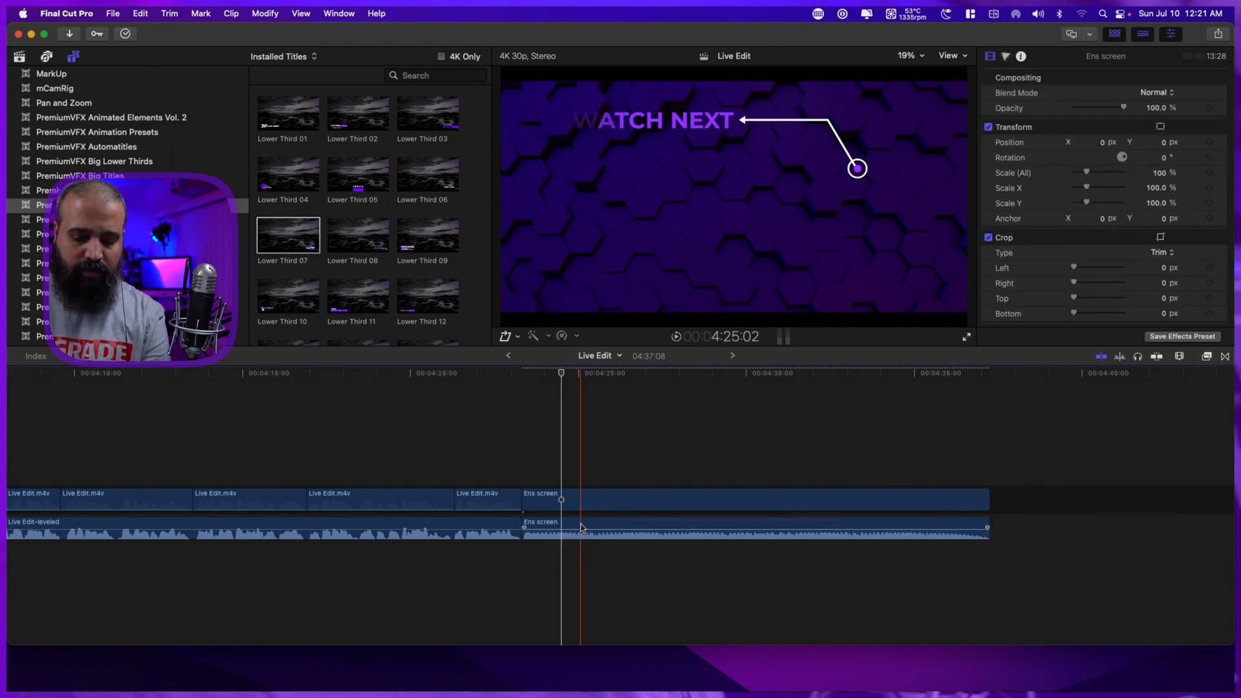
pyautogui.click(581, 528)
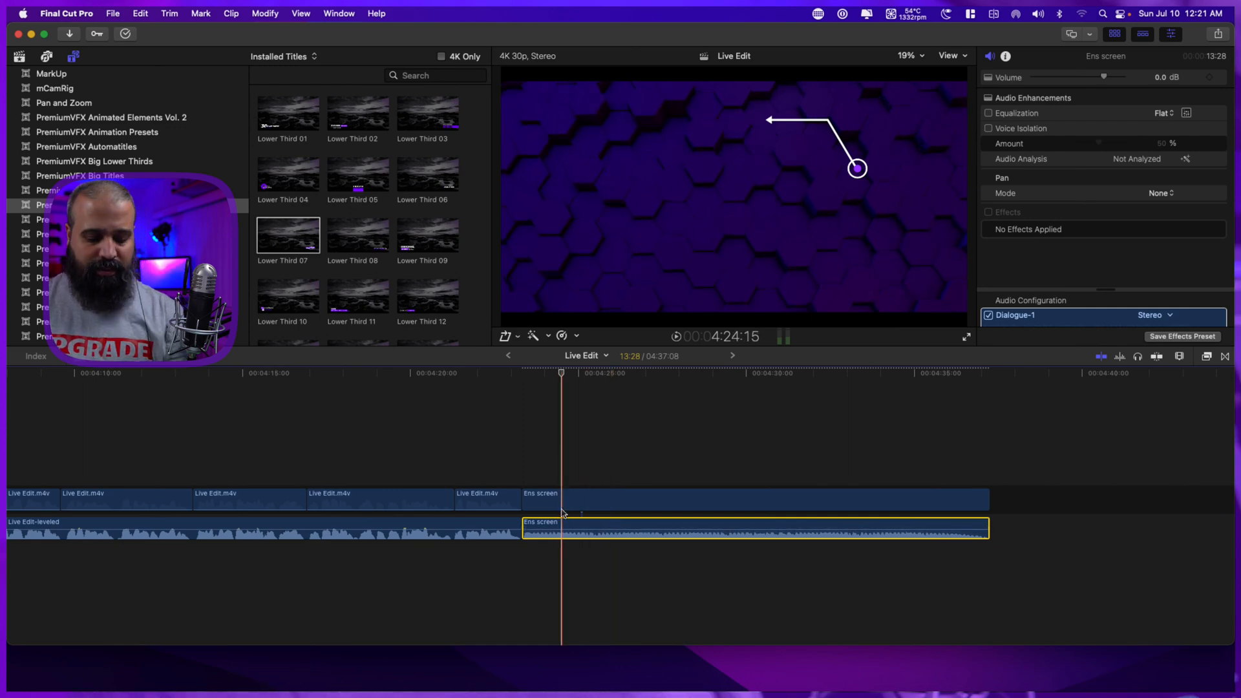
pyautogui.press('super+v')
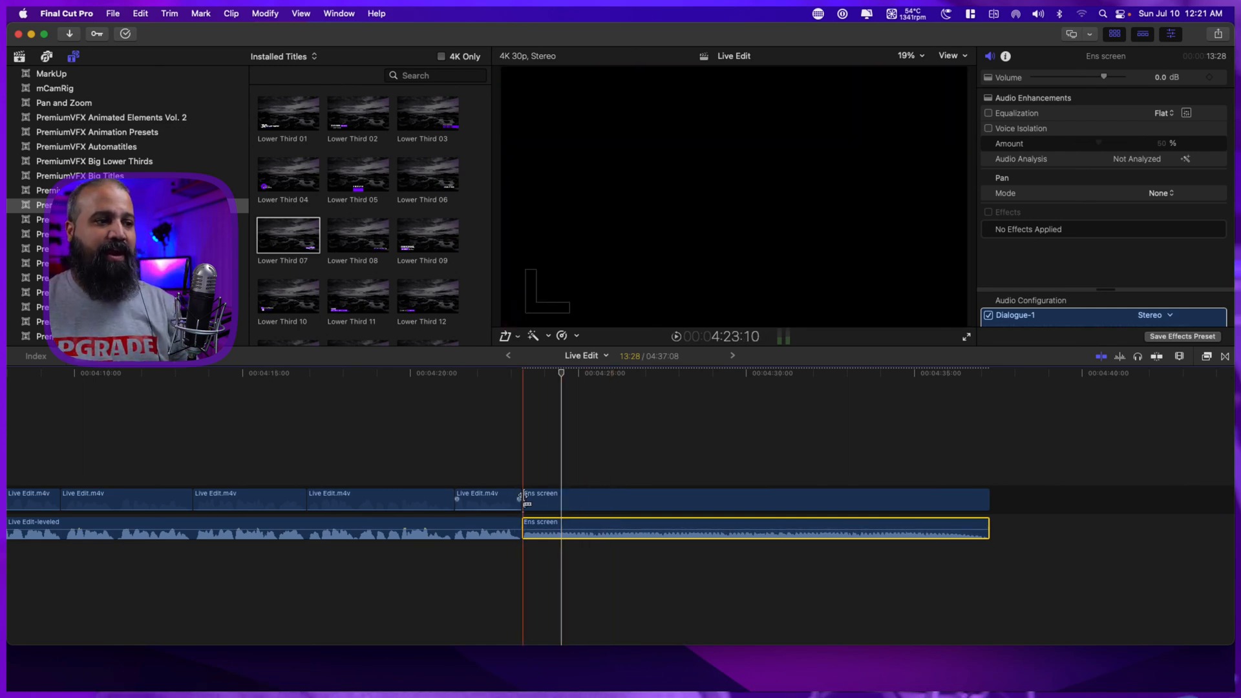
pyautogui.moveTo(525, 497); pyautogui.dragTo(537, 497)
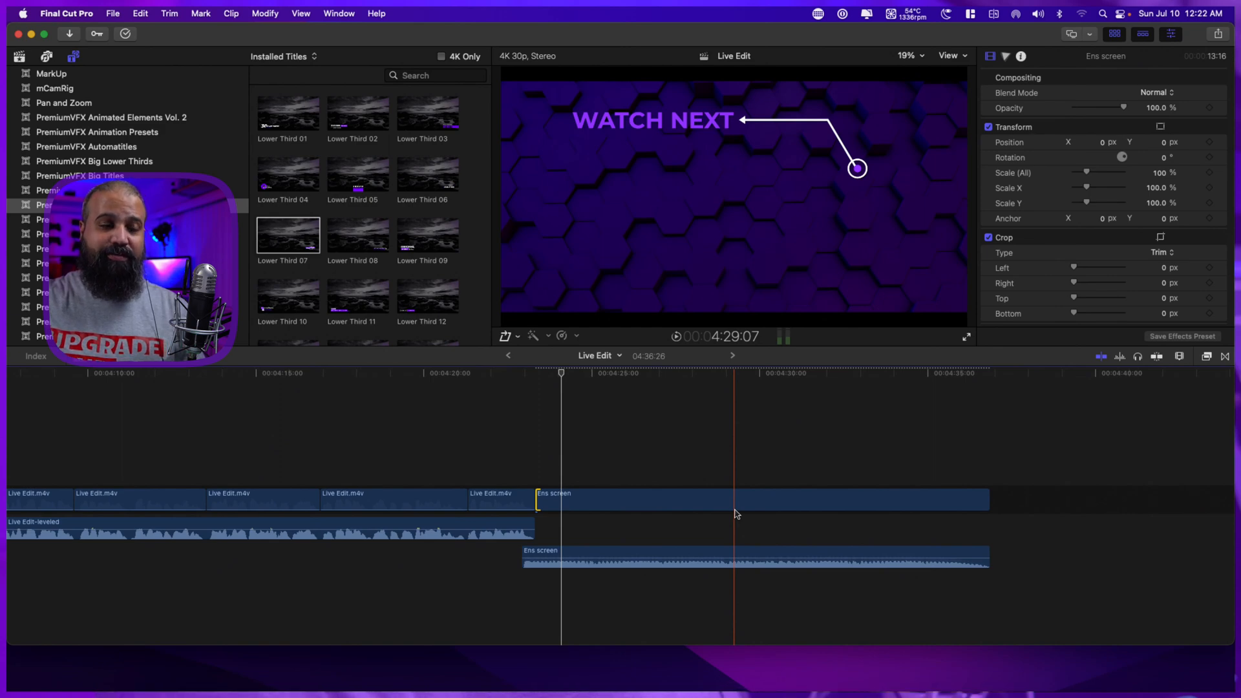
pyautogui.press('super+z')
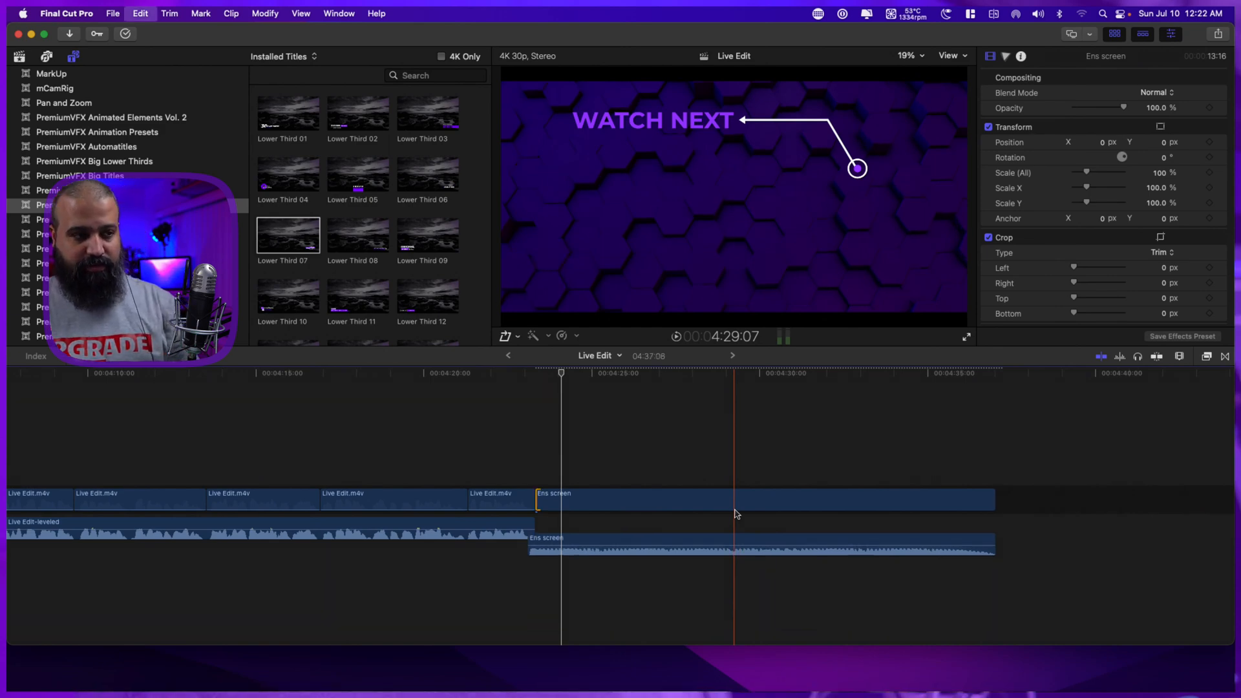
# Trim the start of the Ens screen video to a 12:15 duration, keeping its audio full length, and add a 5-frame cross dissolve at the cut.
pyautogui.click(644, 528)
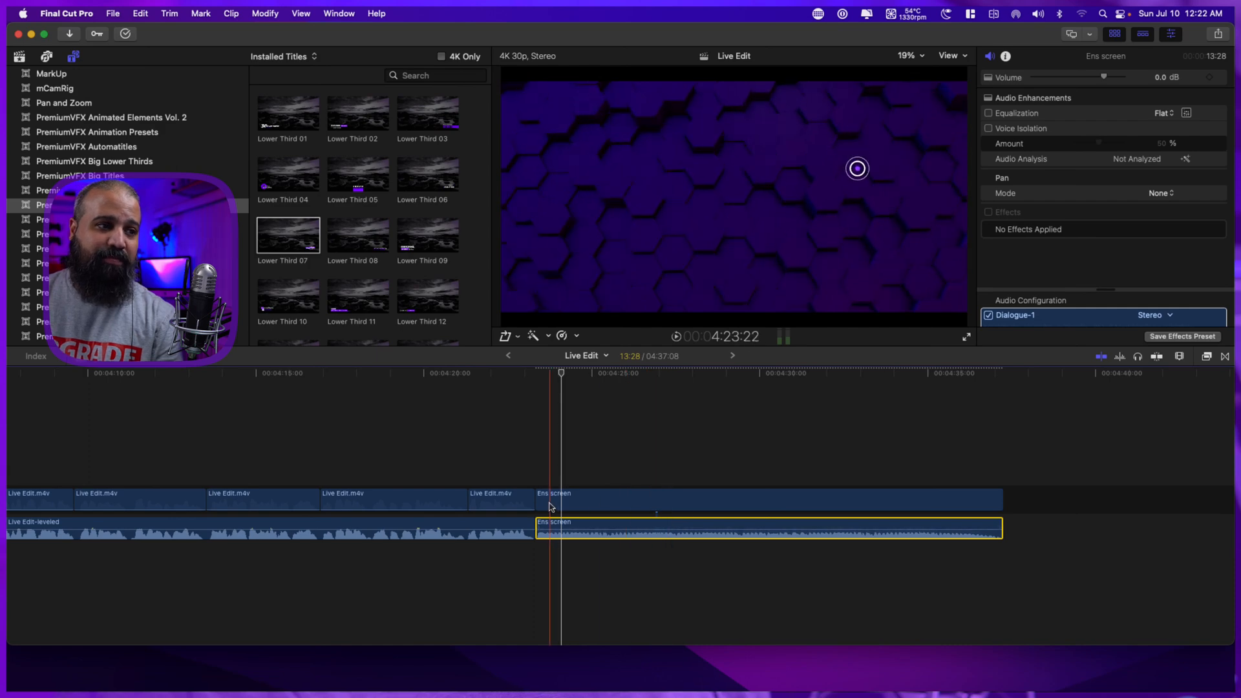
pyautogui.moveTo(537, 501); pyautogui.dragTo(584, 507)
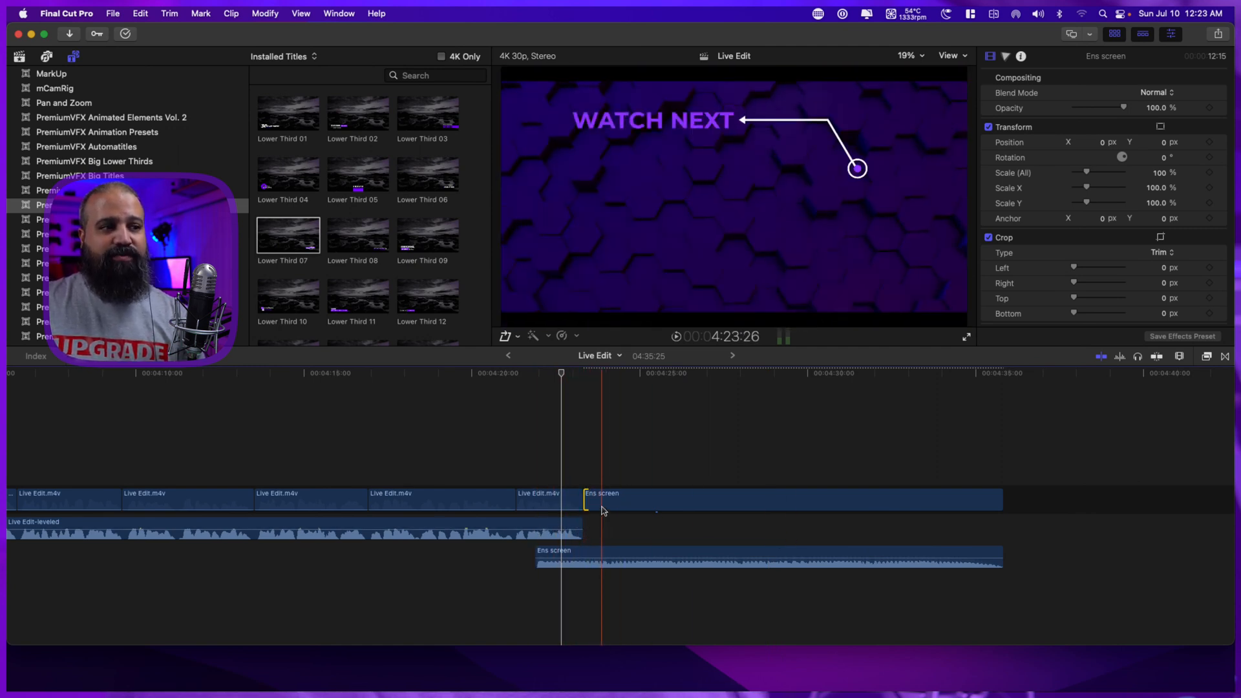
pyautogui.click(586, 501)
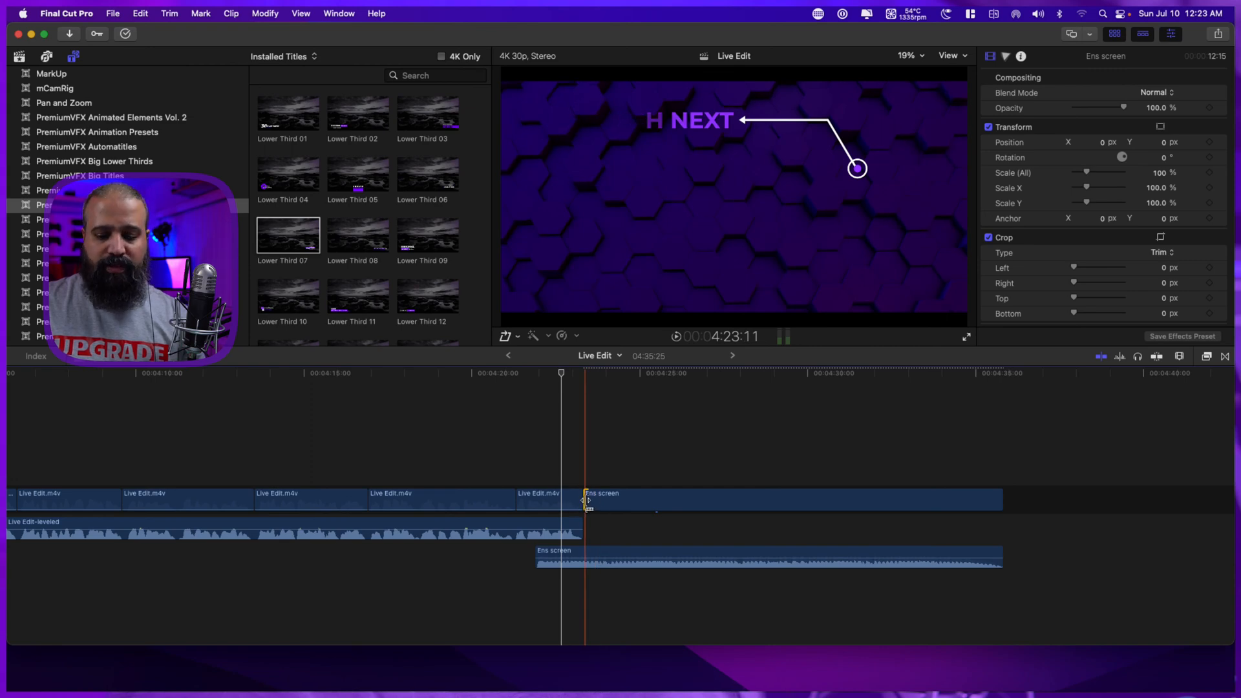
pyautogui.press('super+t')
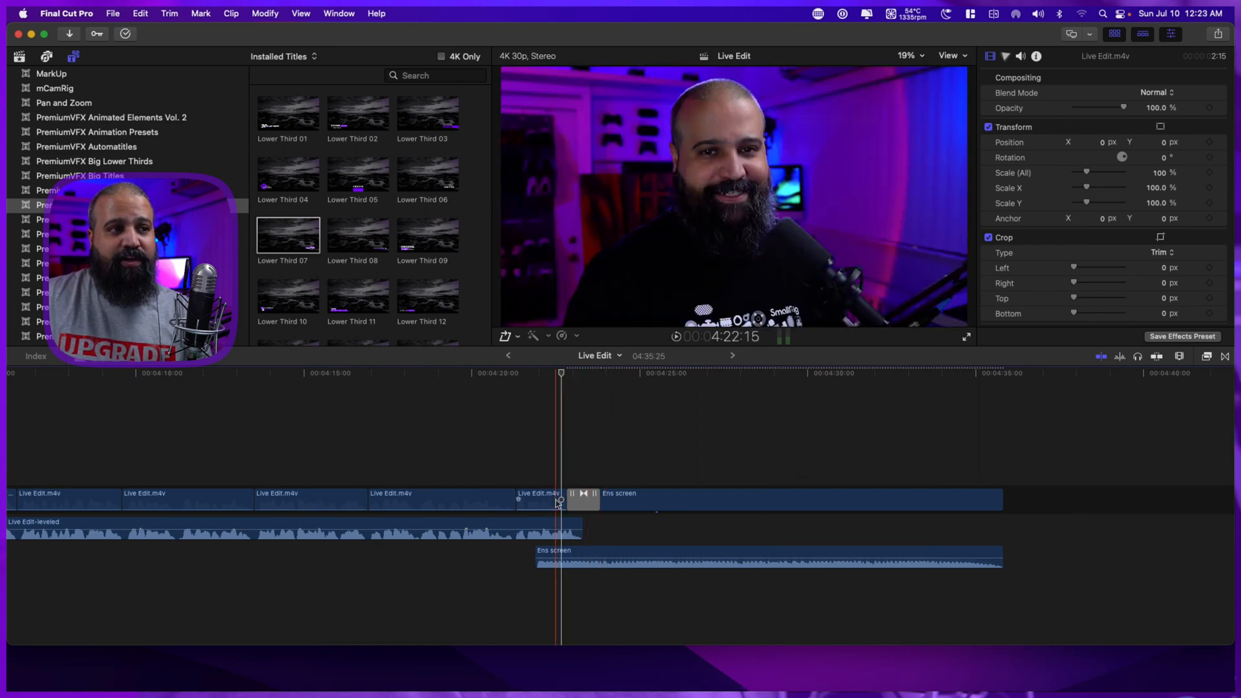
pyautogui.moveTo(570, 502); pyautogui.dragTo(581, 506)
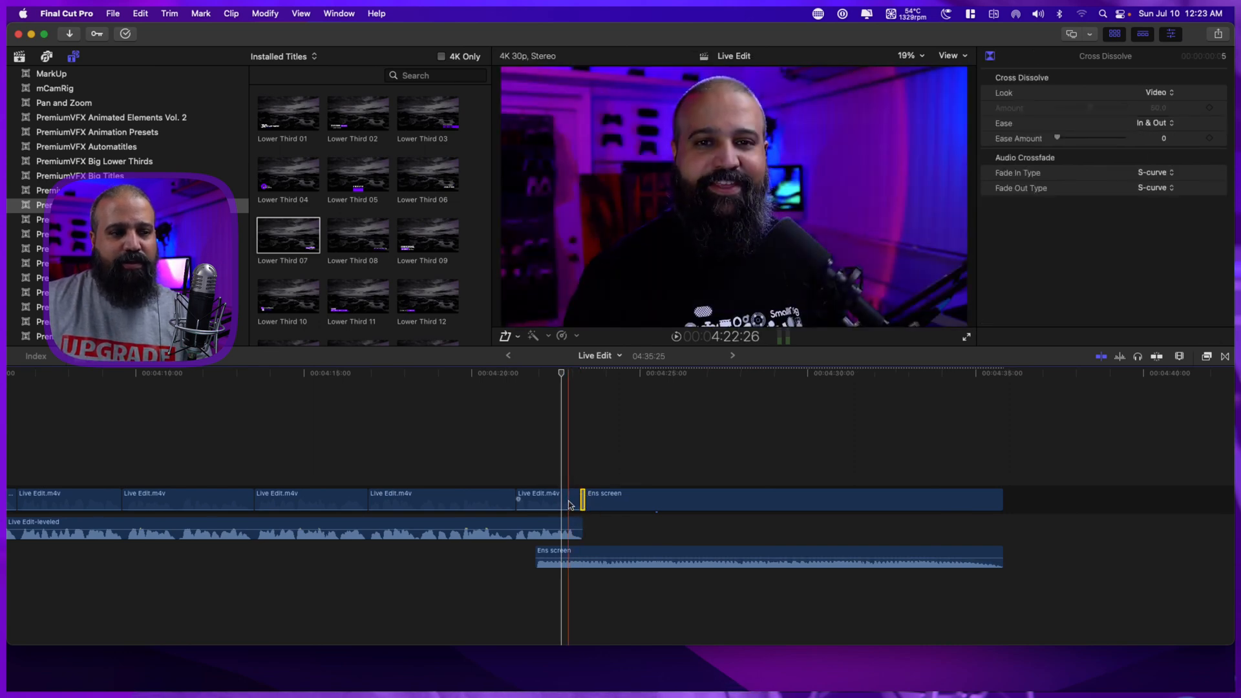
pyautogui.press('space')
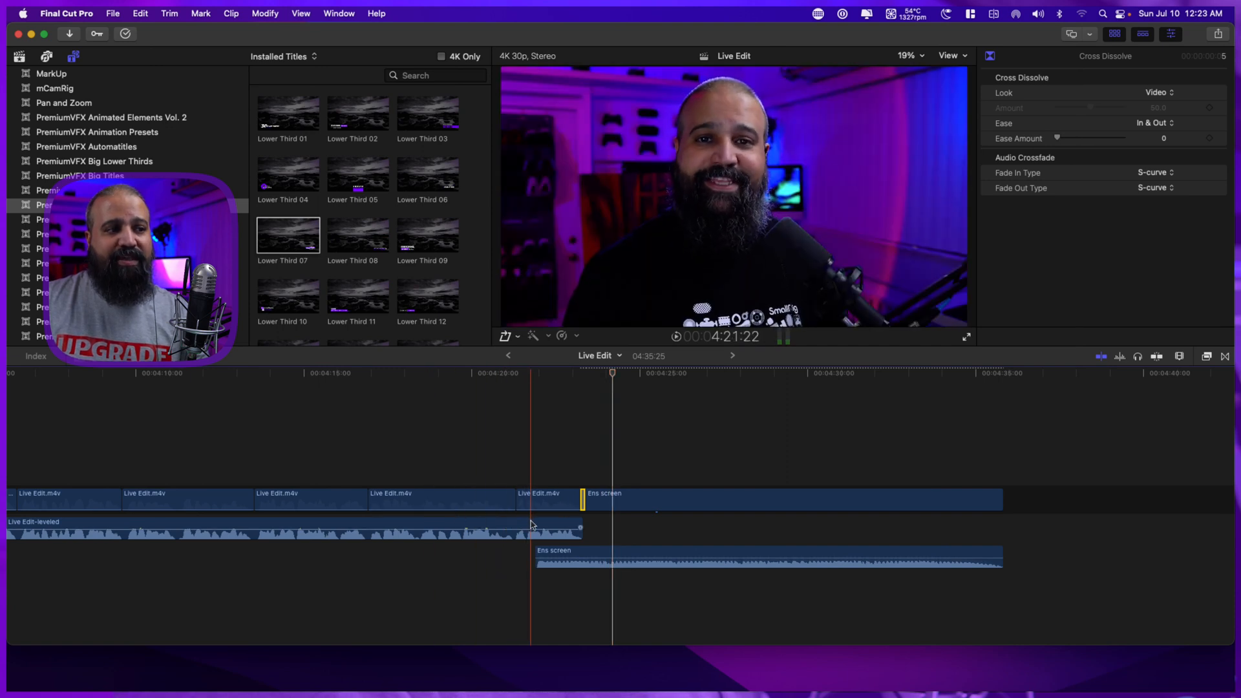
# Extend the start of the Ens screen video about 25 frames earlier and play the cut with a 7-frame cross dissolve.
pyautogui.click(586, 501)
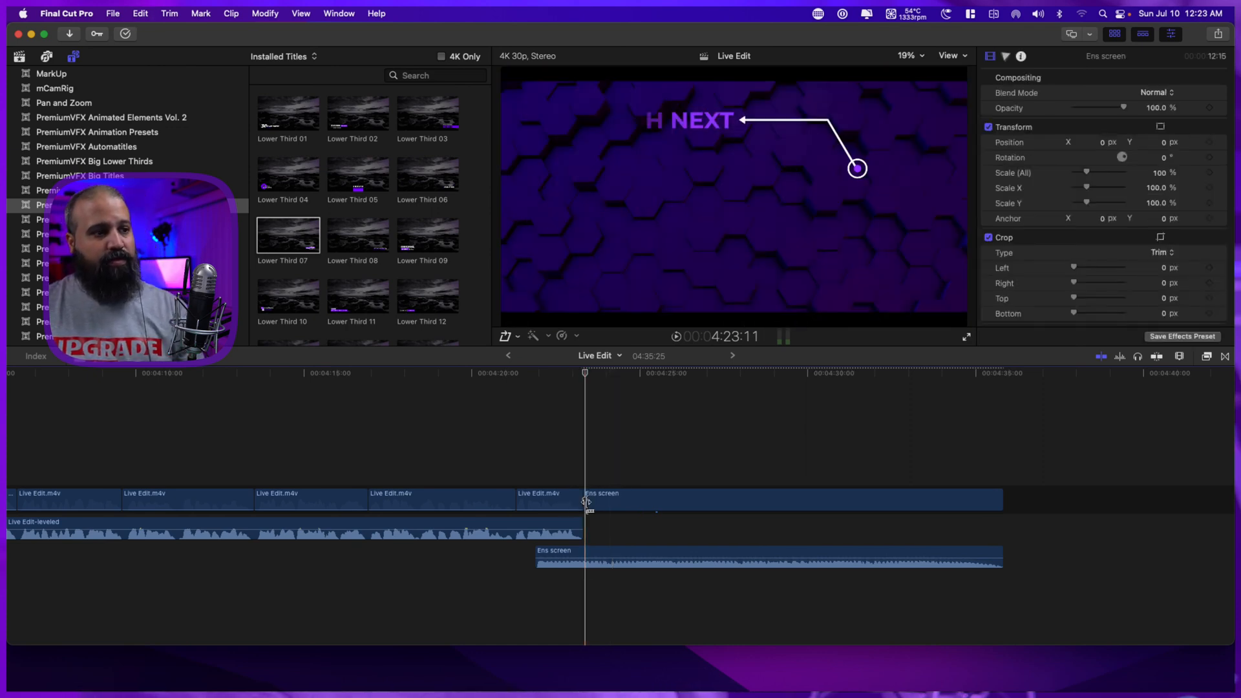
pyautogui.moveTo(586, 501); pyautogui.dragTo(554, 503)
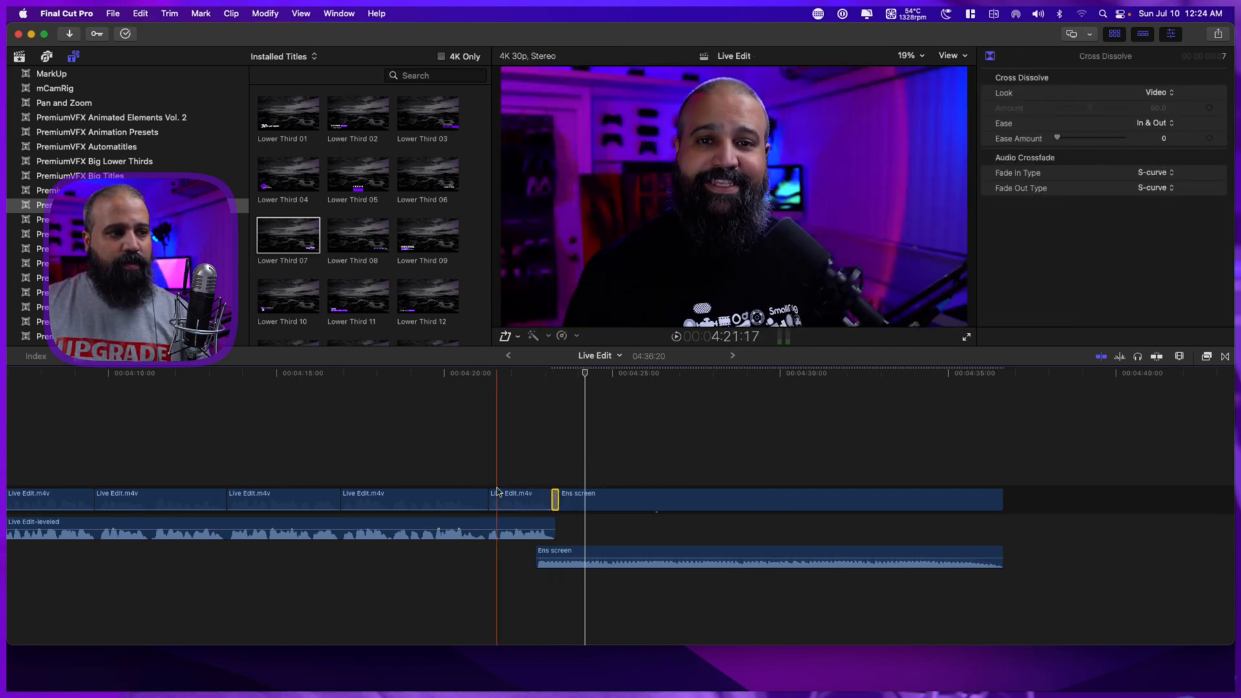
pyautogui.press('space')
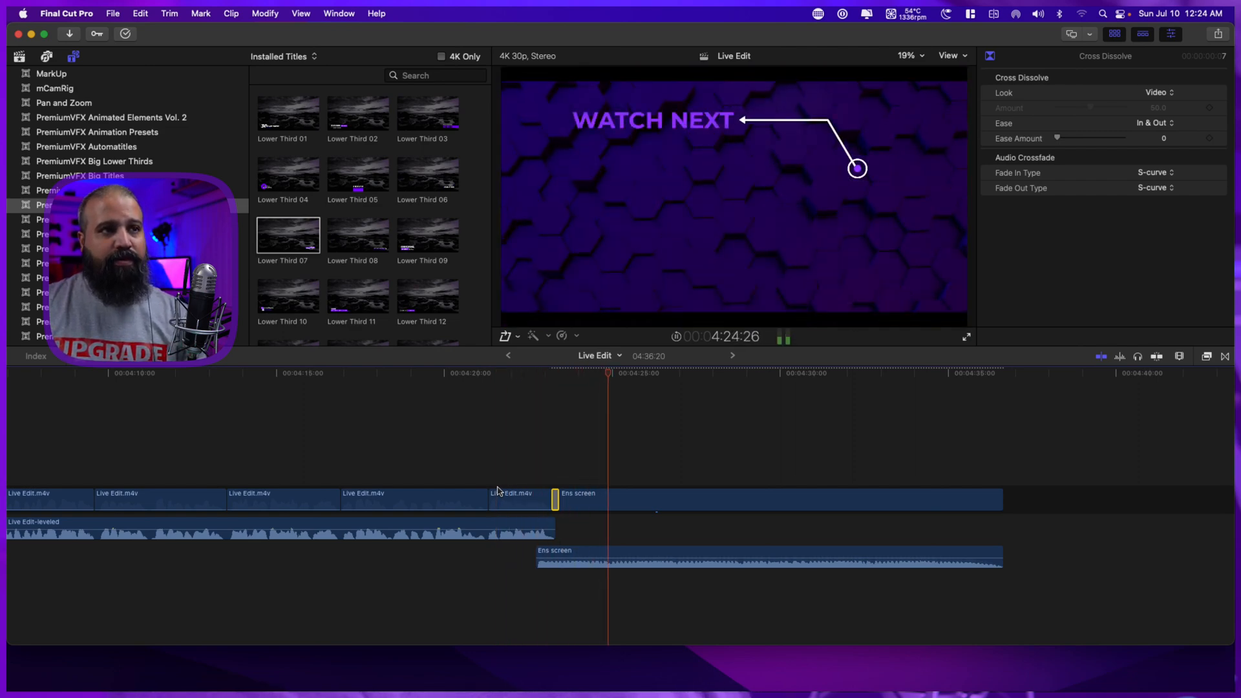
pyautogui.press('space')
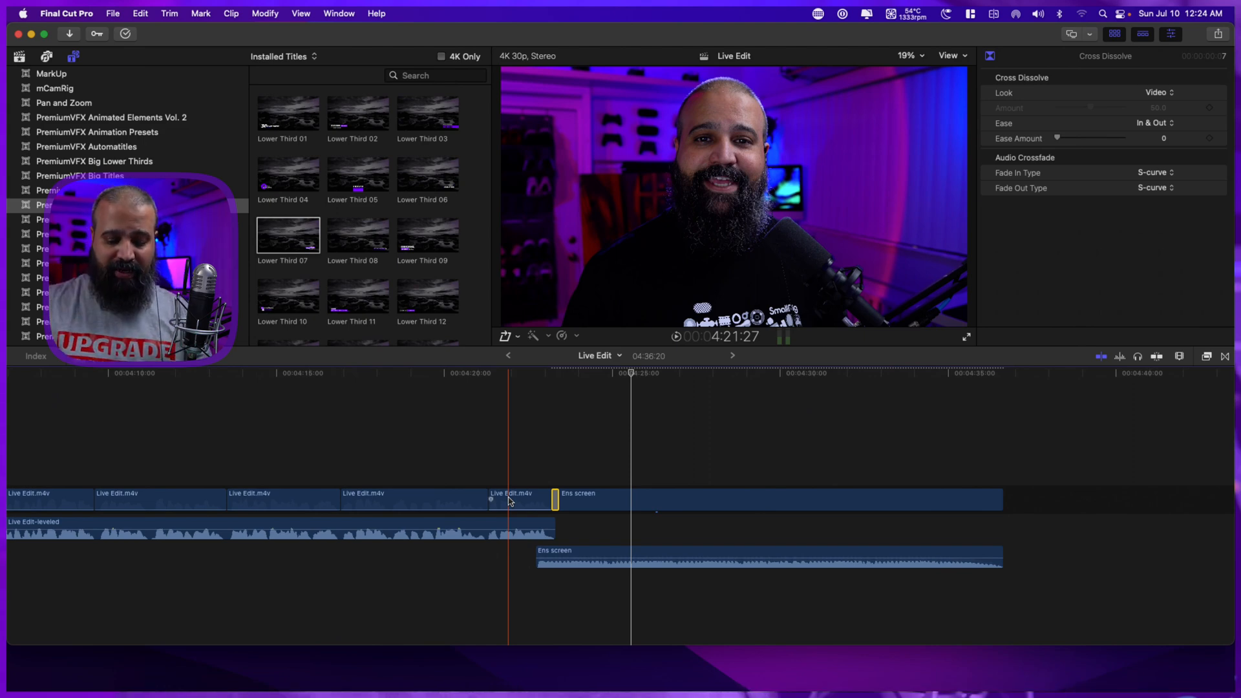
# Add a fade-in of about 0.9 seconds to the Ens screen audio and set its shape to S-curve.
pyautogui.press('super+equal')
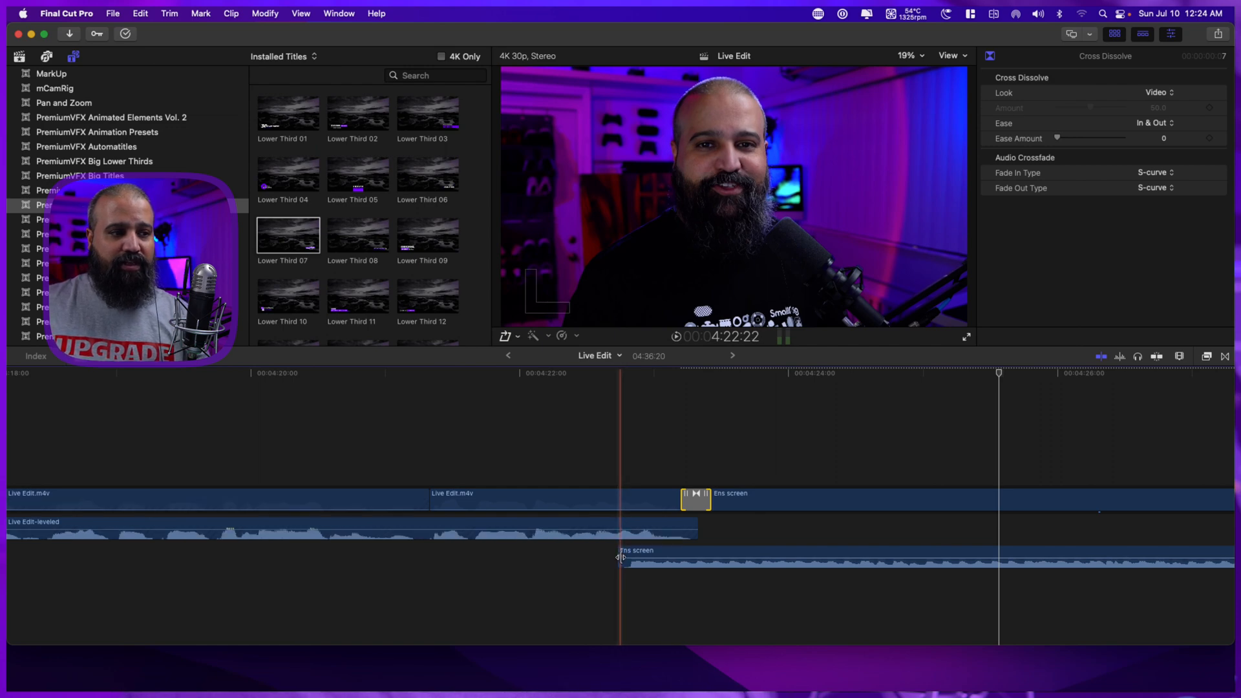
pyautogui.moveTo(620, 557); pyautogui.dragTo(743, 539)
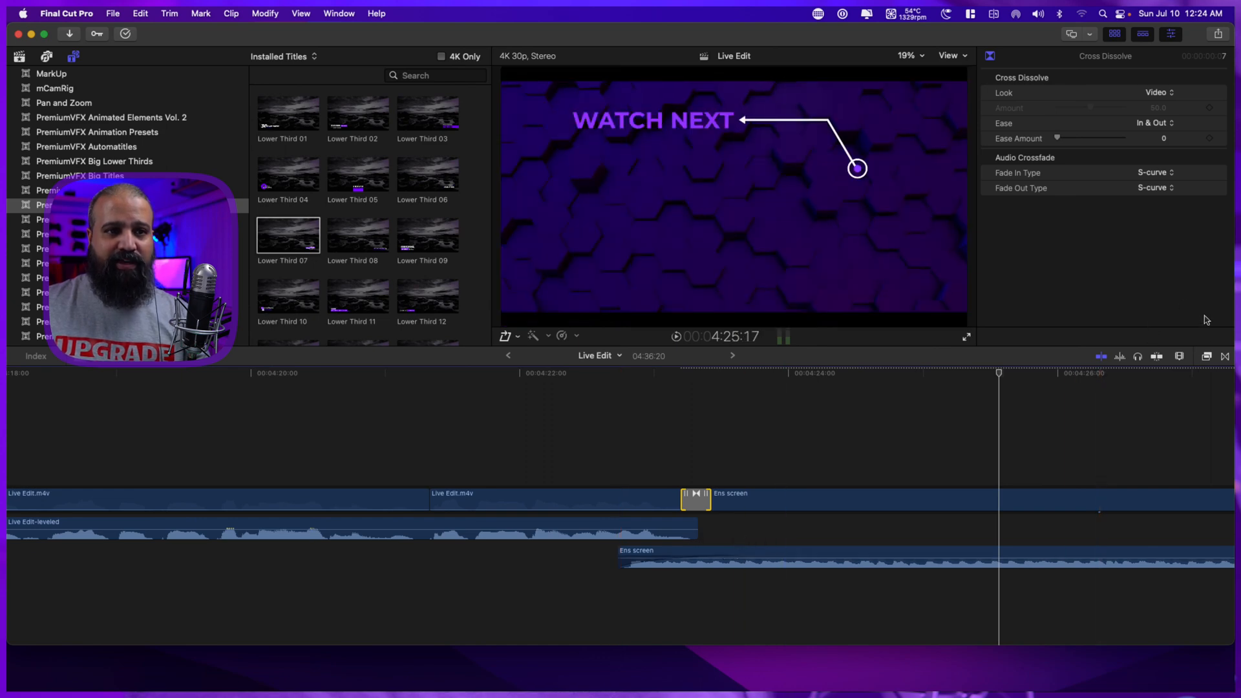
pyautogui.click(1180, 357)
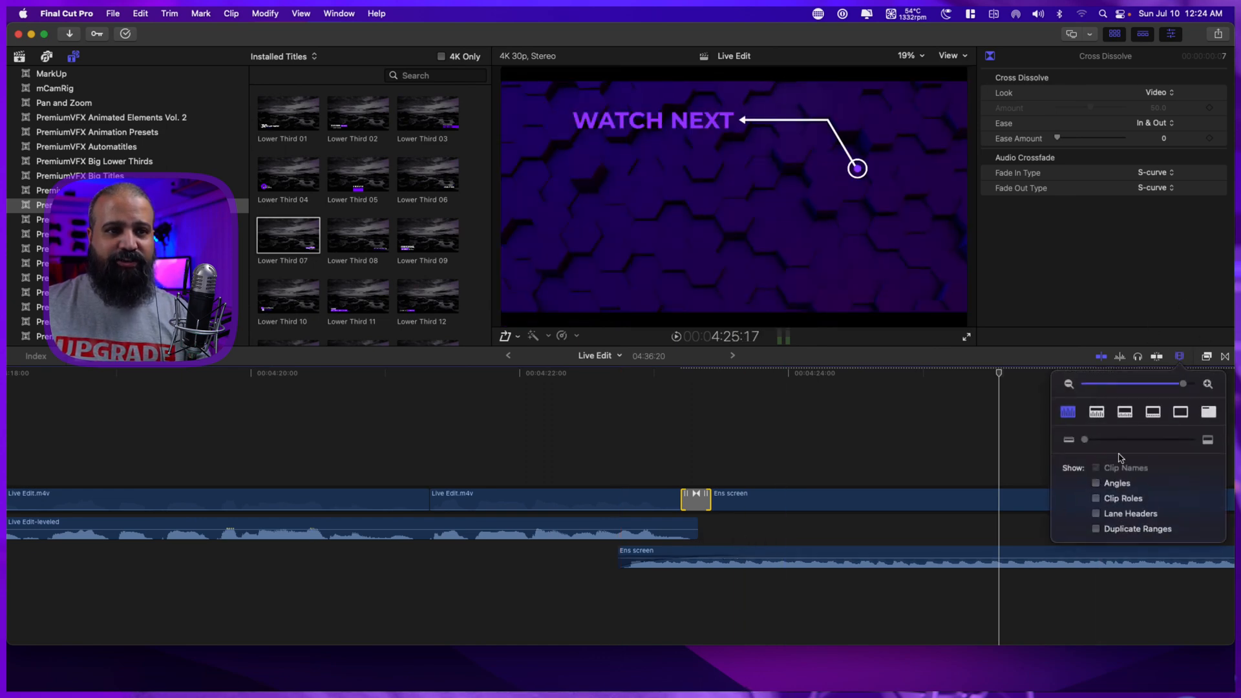
pyautogui.moveTo(1086, 441); pyautogui.dragTo(1130, 440)
pyautogui.scroll(-3, 905, 495)
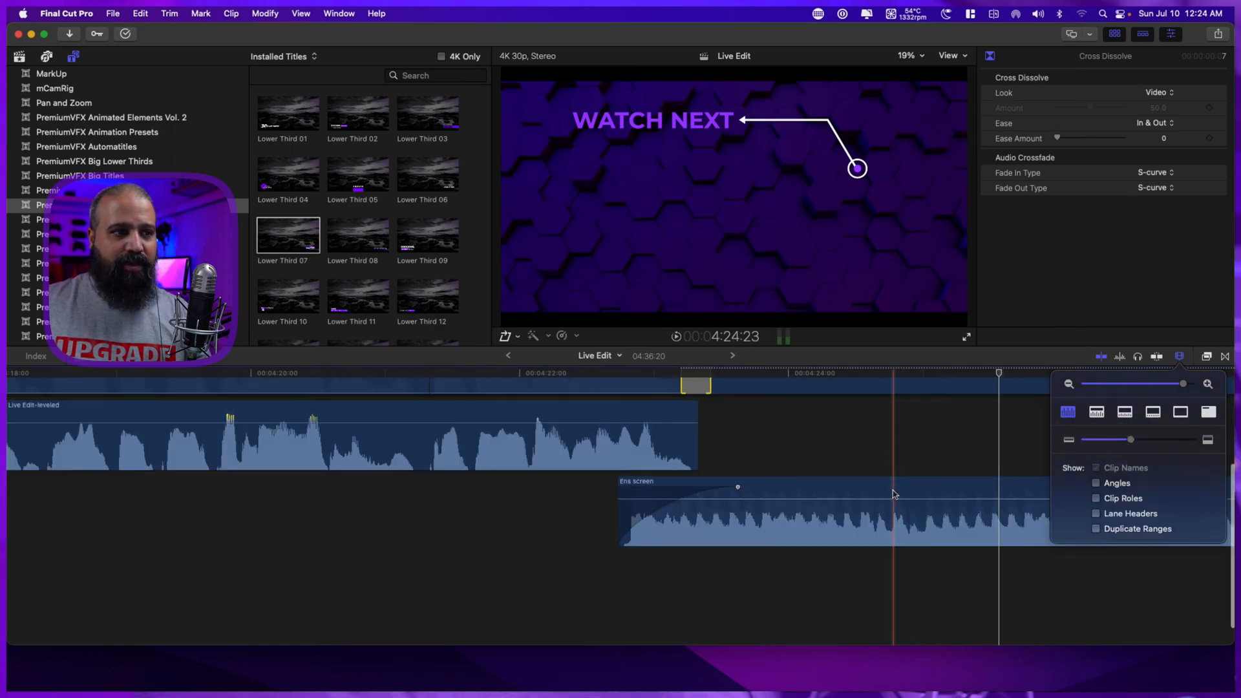
pyautogui.scroll(5, 892, 489)
pyautogui.scroll(-1, 891, 486)
pyautogui.scroll(-2, 891, 486)
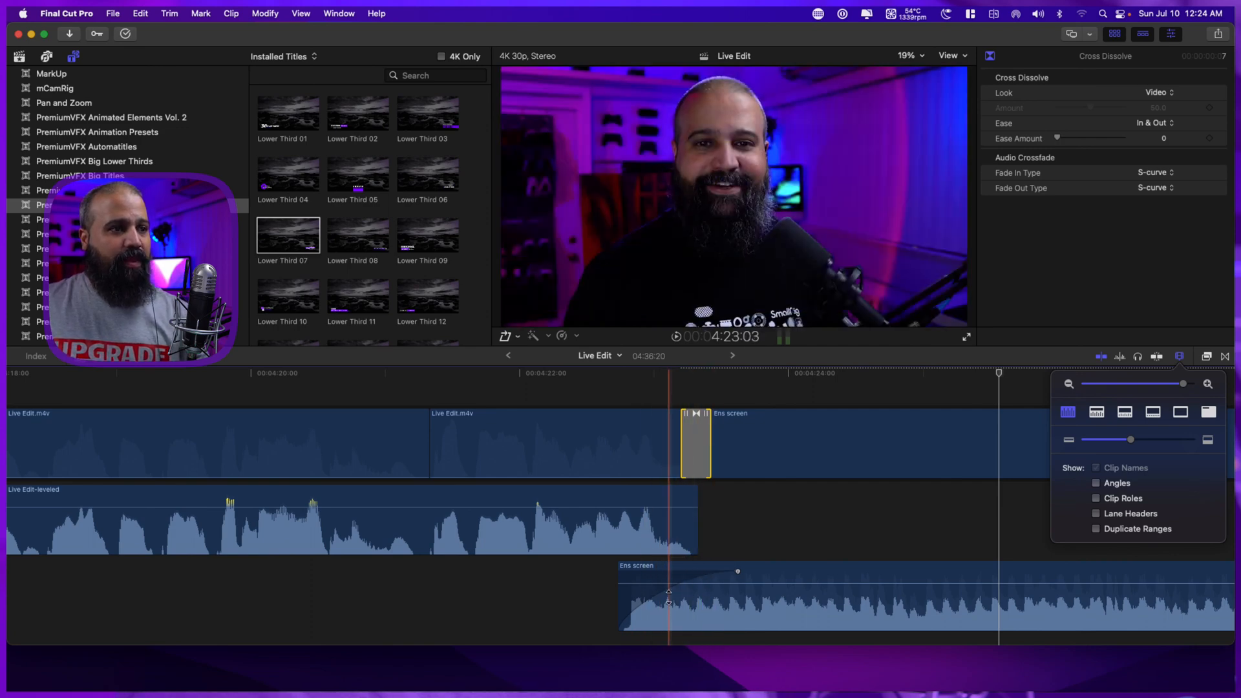
pyautogui.rightClick(737, 572)
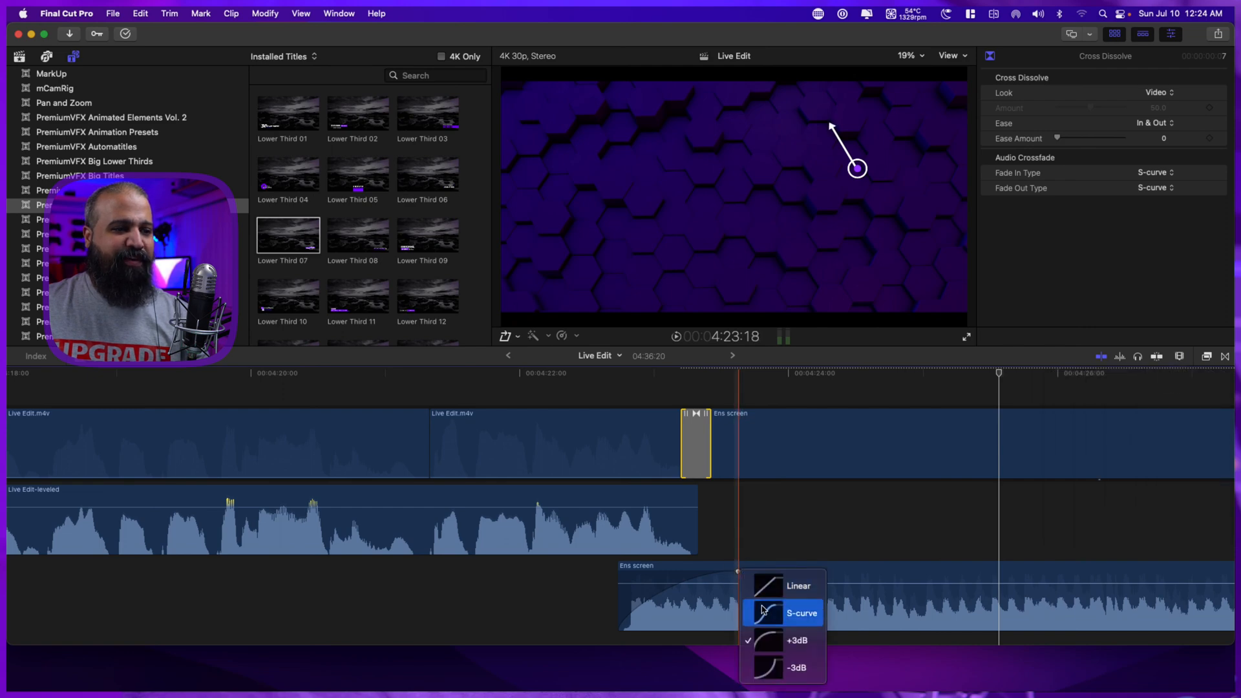
pyautogui.click(796, 613)
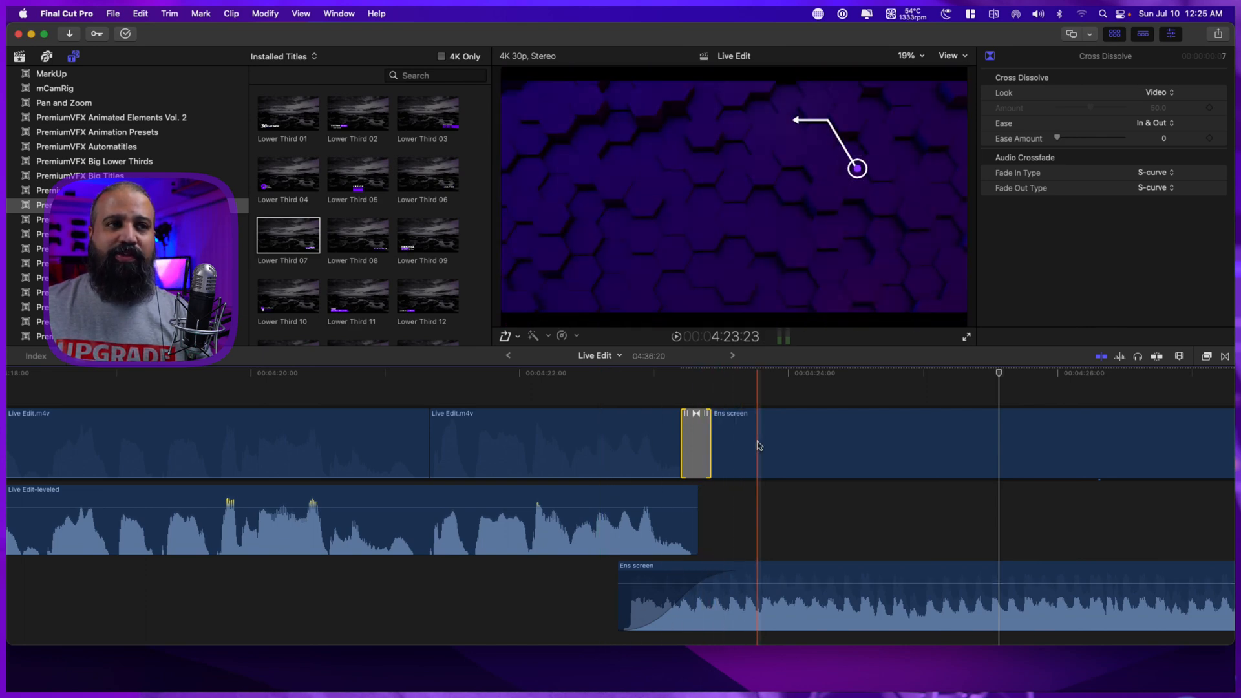
# Examine the end-screen transition and its audio overlap in the timeline, and play the opening of the project.
pyautogui.press('super+minus')
pyautogui.press('super+minus')
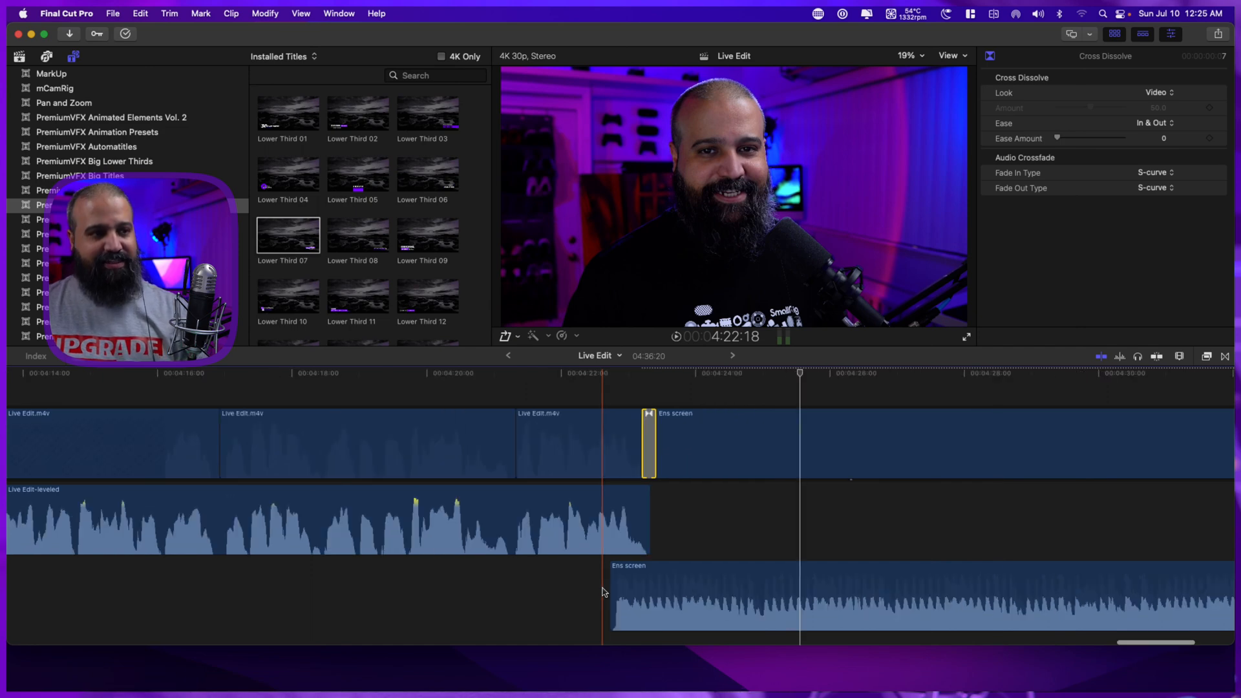
pyautogui.hscroll(5, 570, 610)
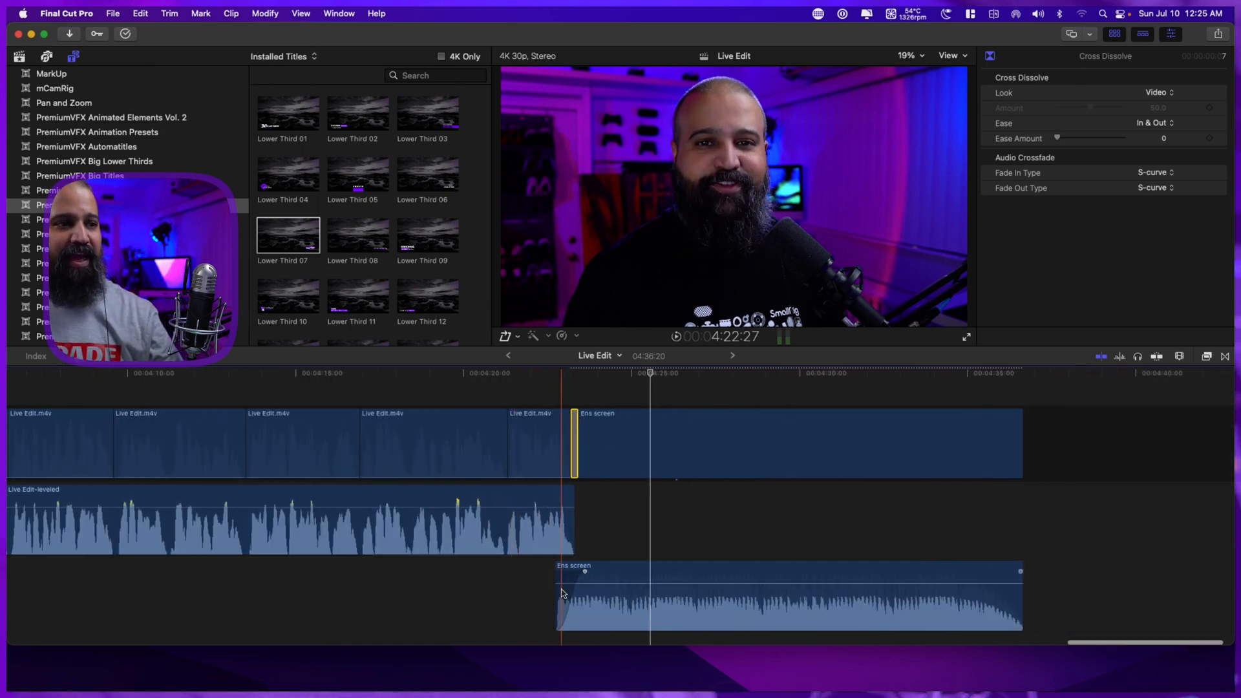
pyautogui.hscroll(5, 480, 586)
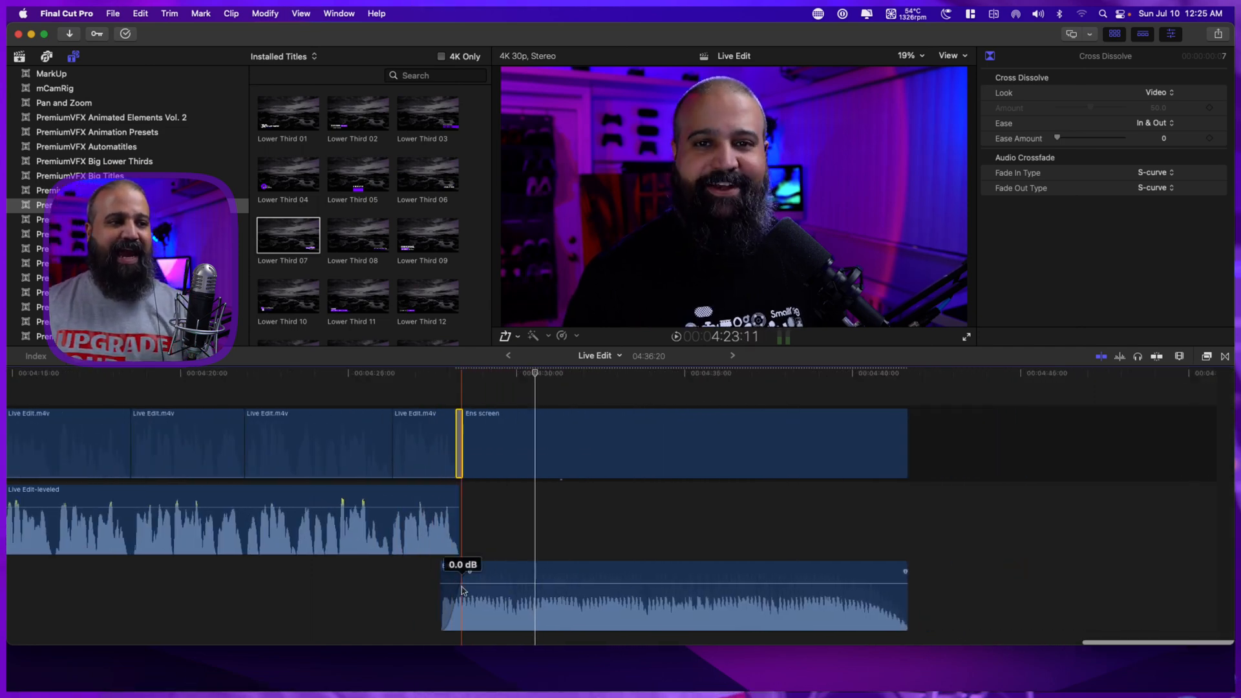
pyautogui.press('super+equal')
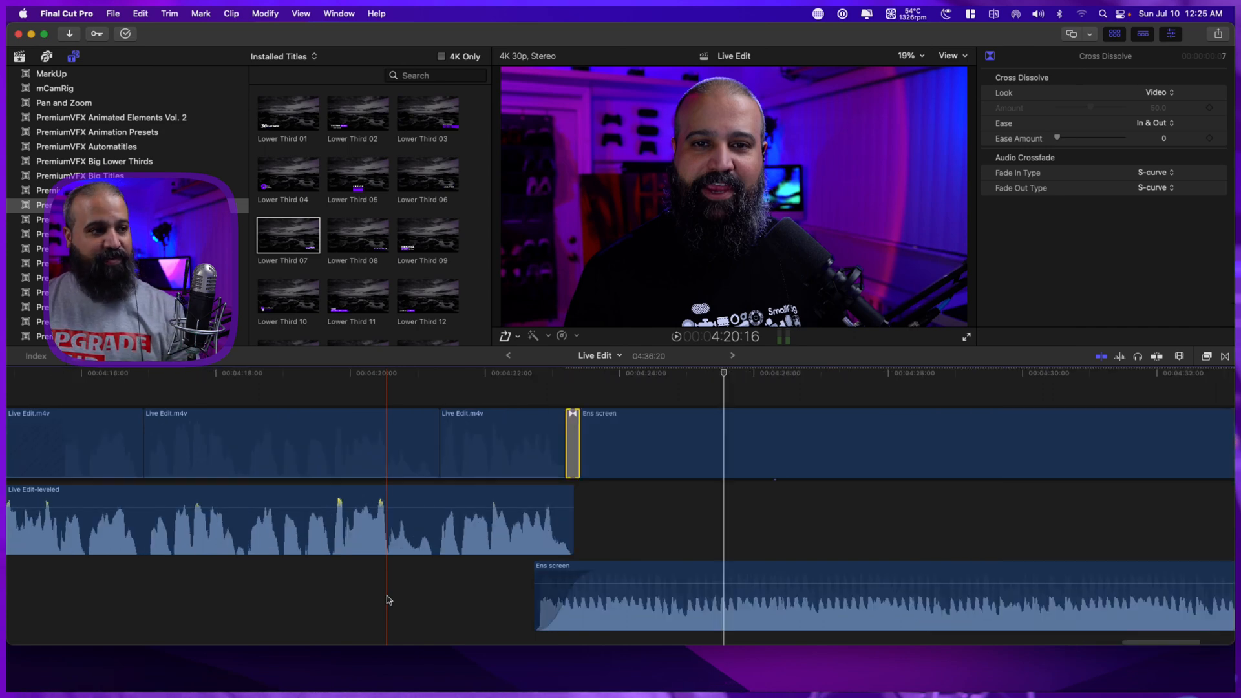
pyautogui.press('super+minus')
pyautogui.press('space')
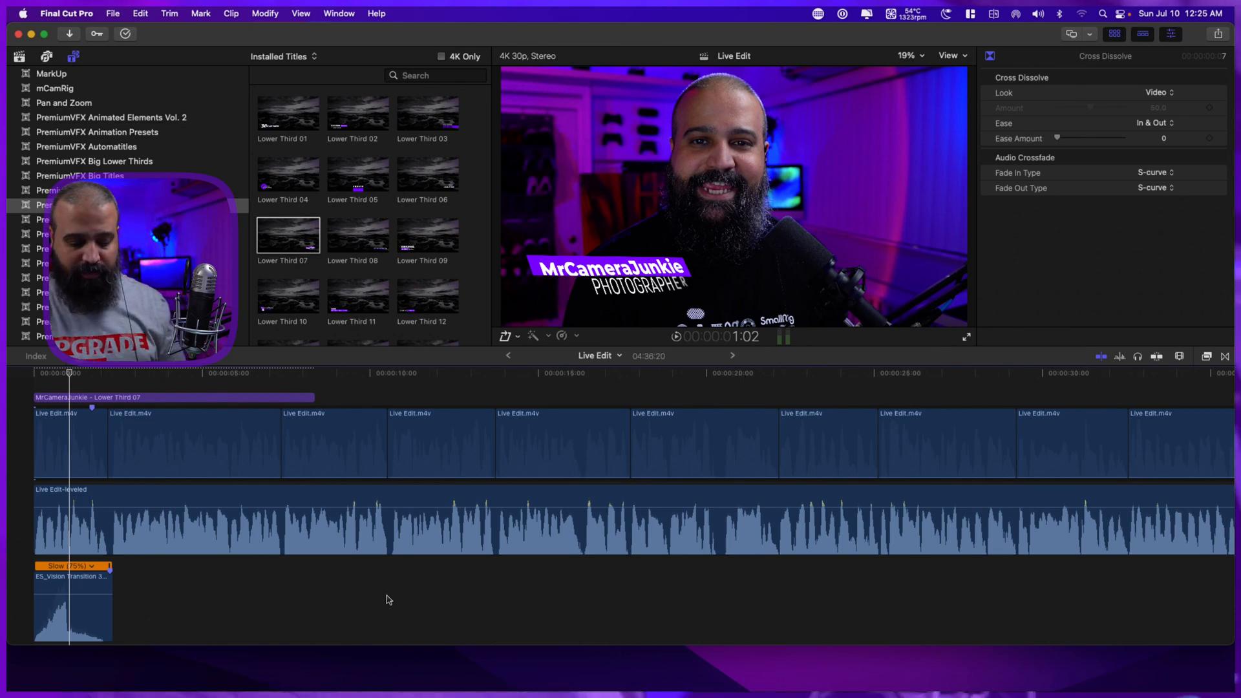
# Fit the whole project in the timeline and view its export destinations before switching to Ecamm Live.
pyautogui.hotkey('shift', 'z')
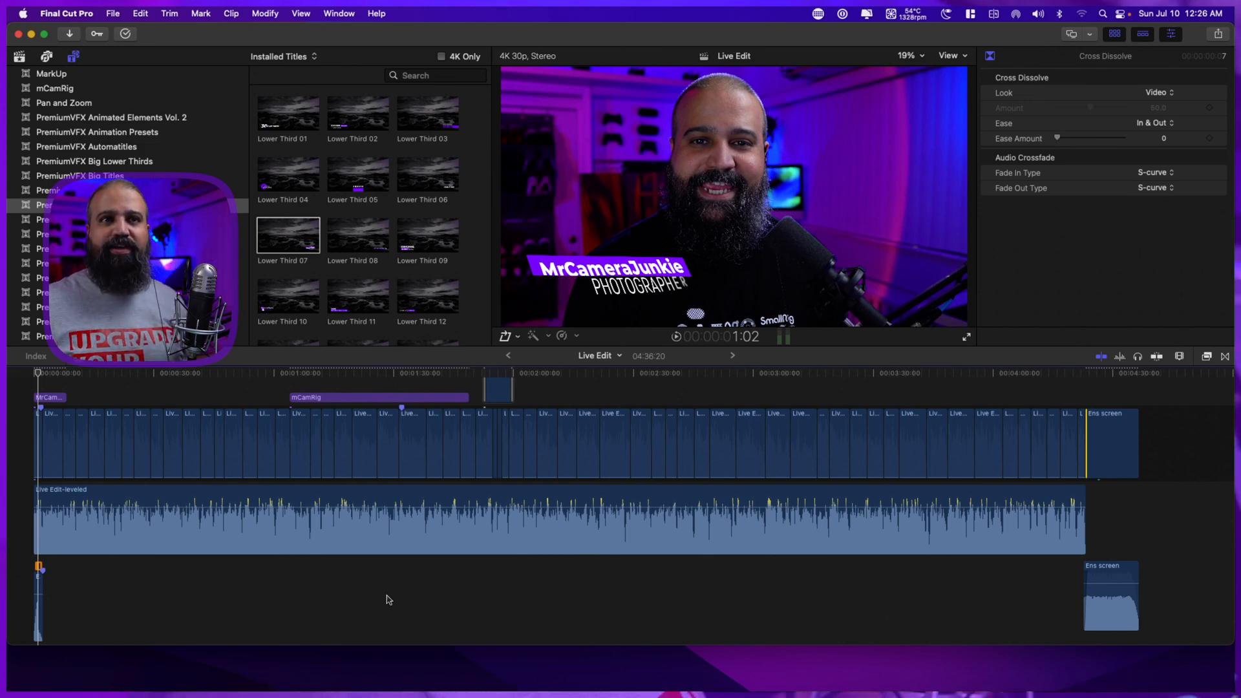
pyautogui.click(1220, 36)
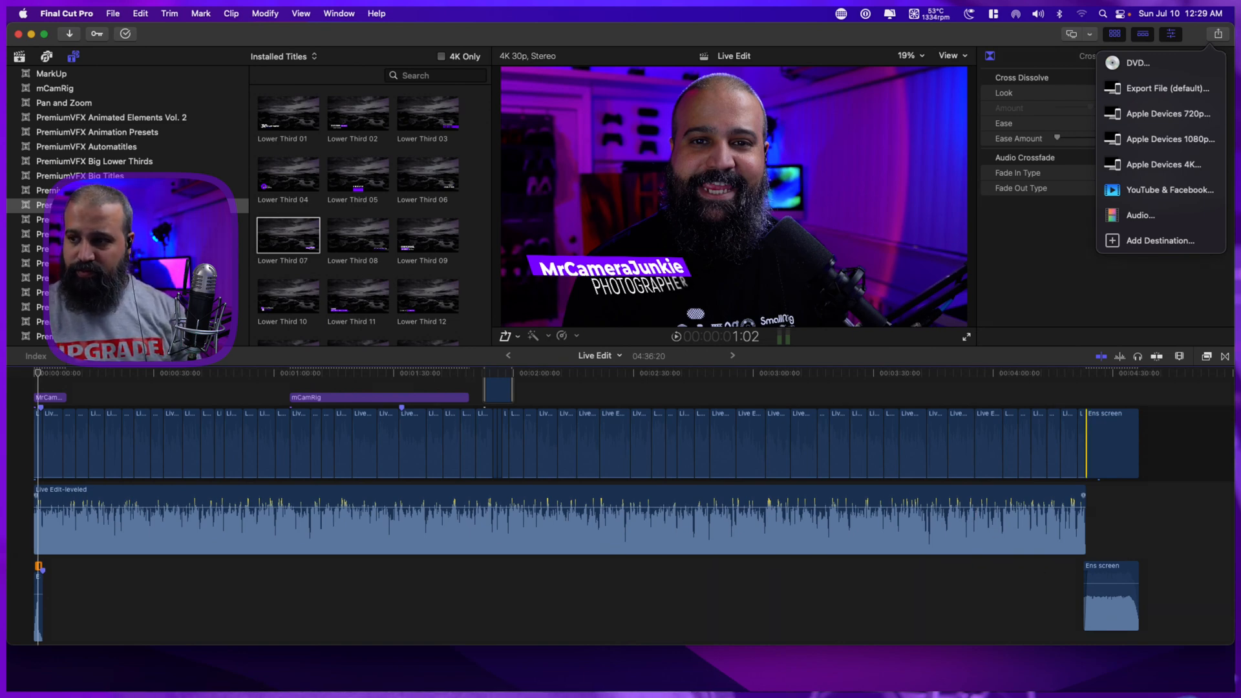
pyautogui.press('super+Tab')
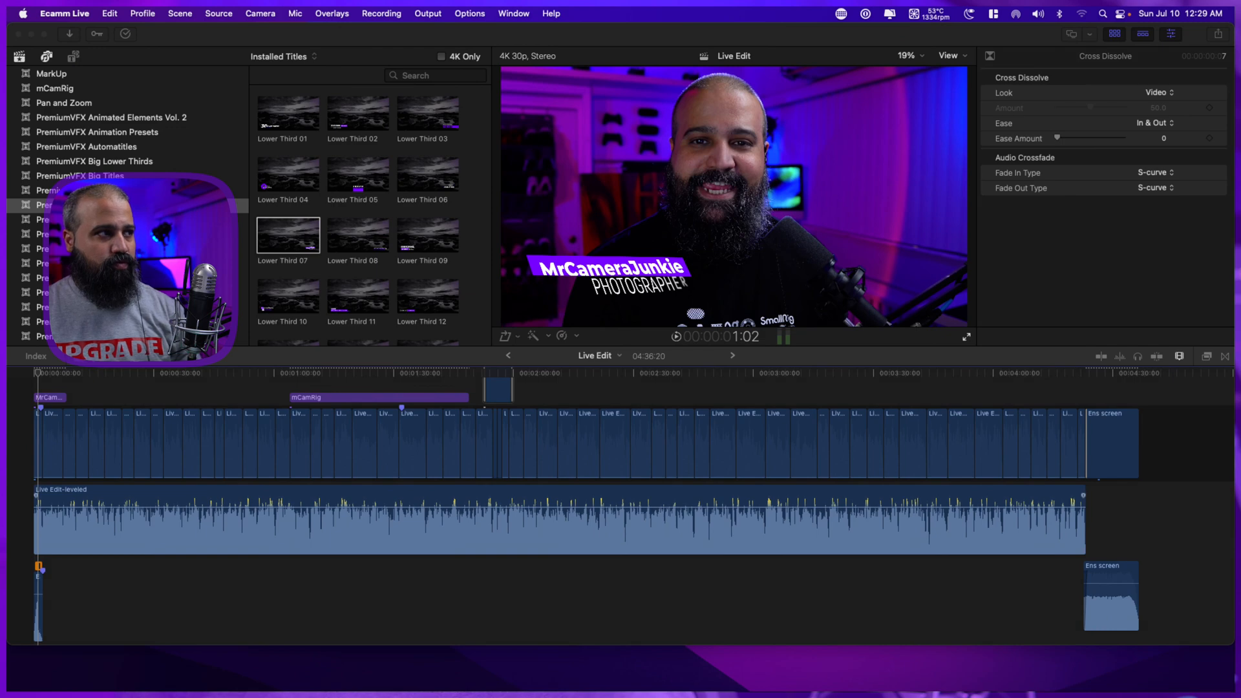